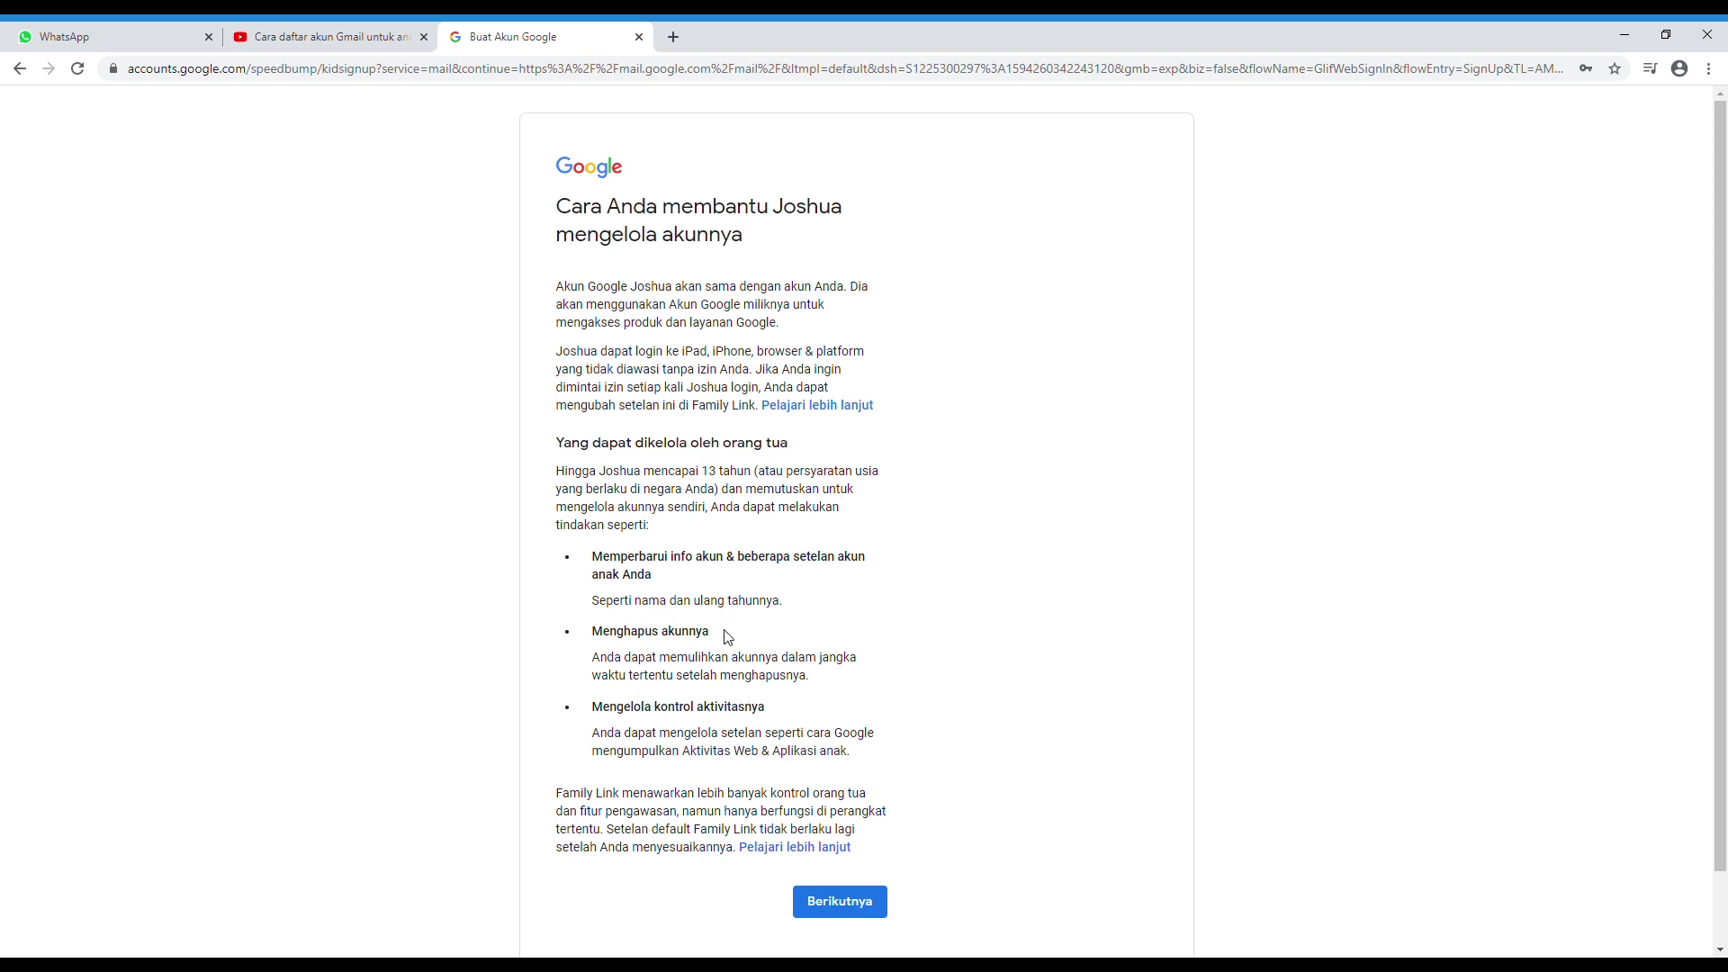
# Scroll through the parental account management explanation and continue to the family group setup page.
pyautogui.scroll(-1, 712, 670)
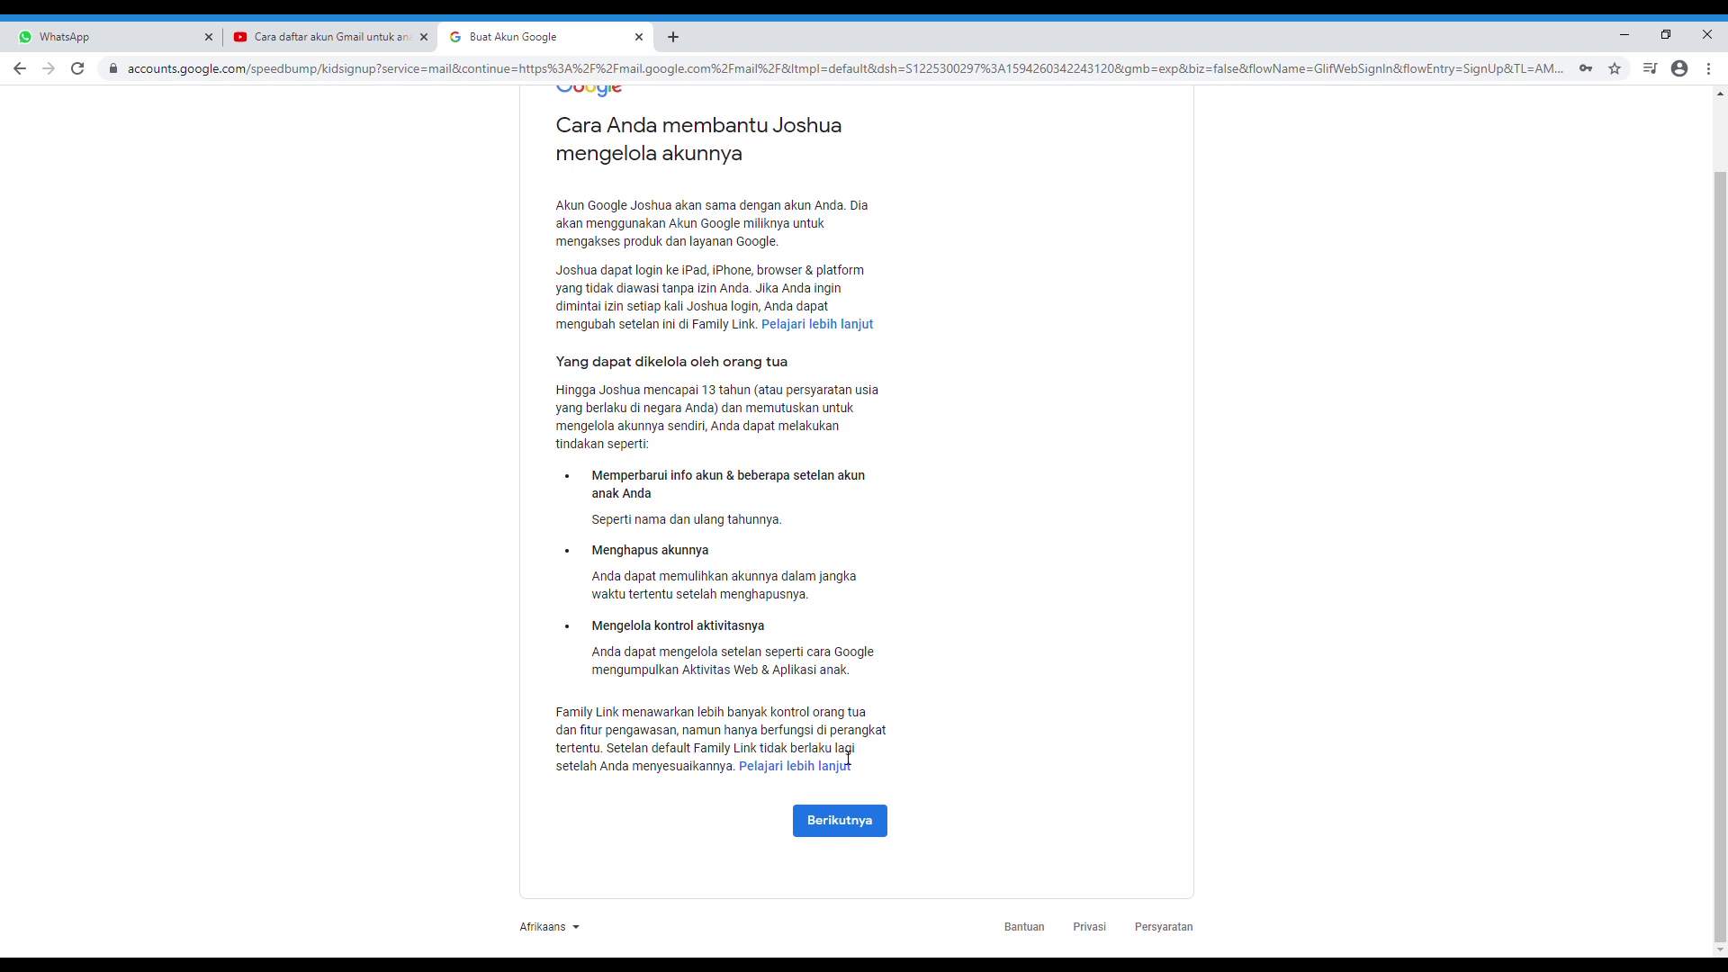
pyautogui.click(858, 823)
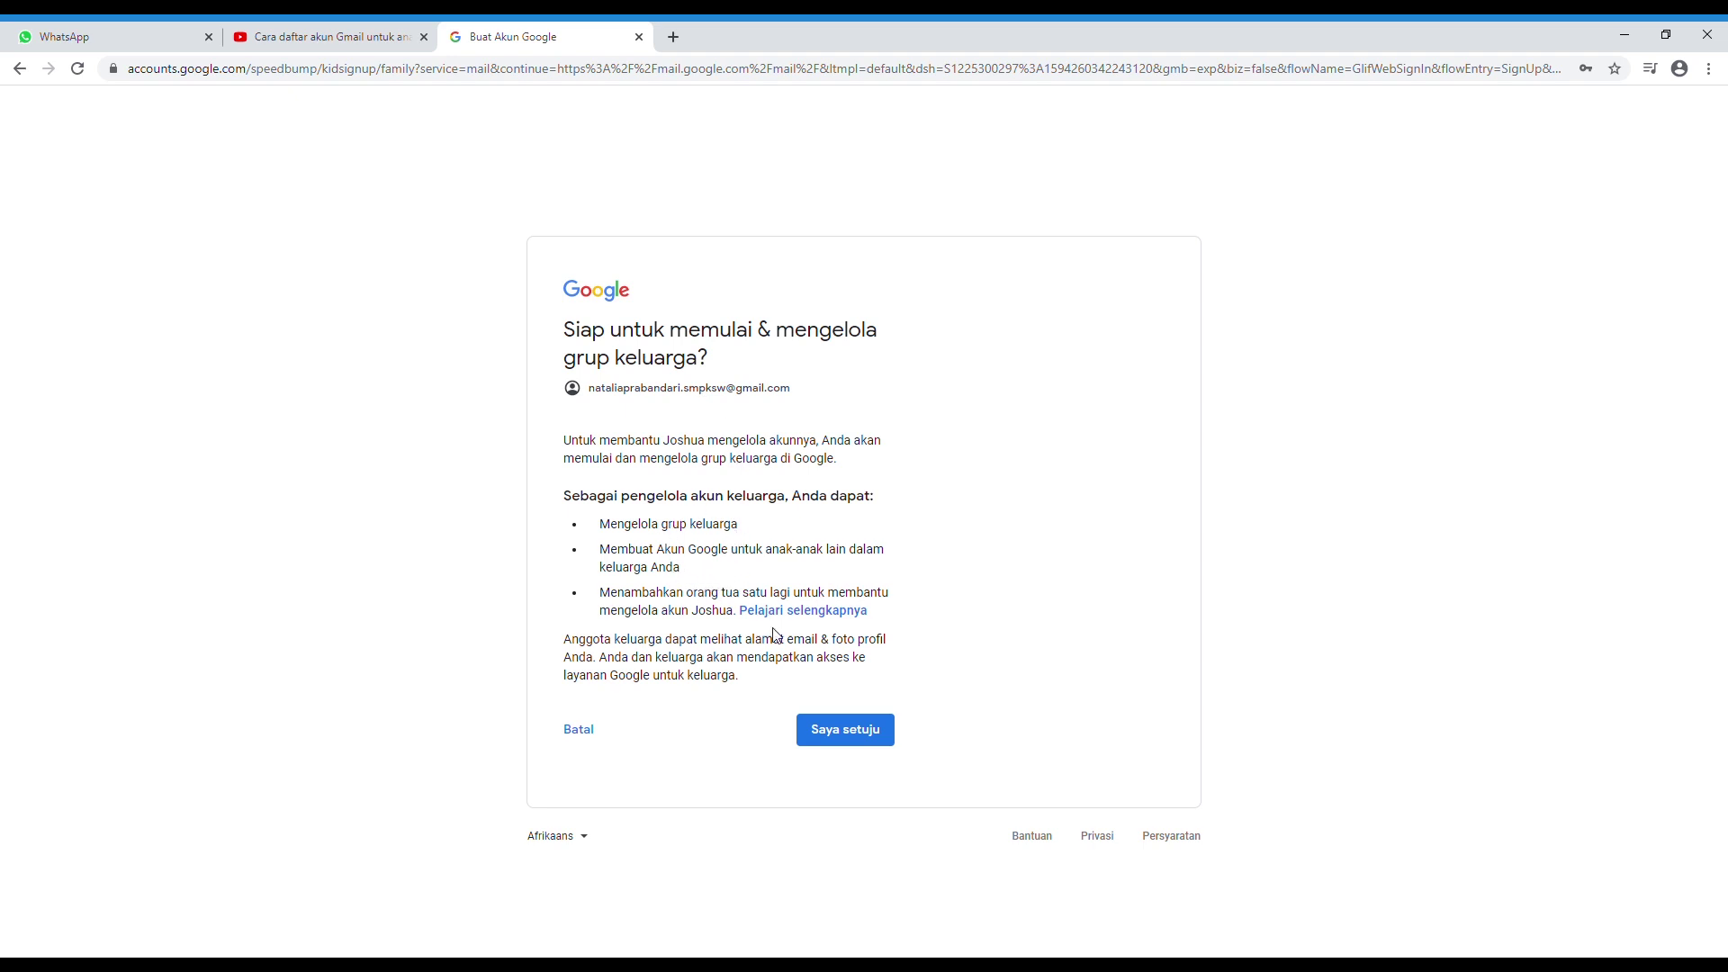
# Agree to manage the family group, review the child's name and email fields, and open the password for changing.
pyautogui.click(841, 733)
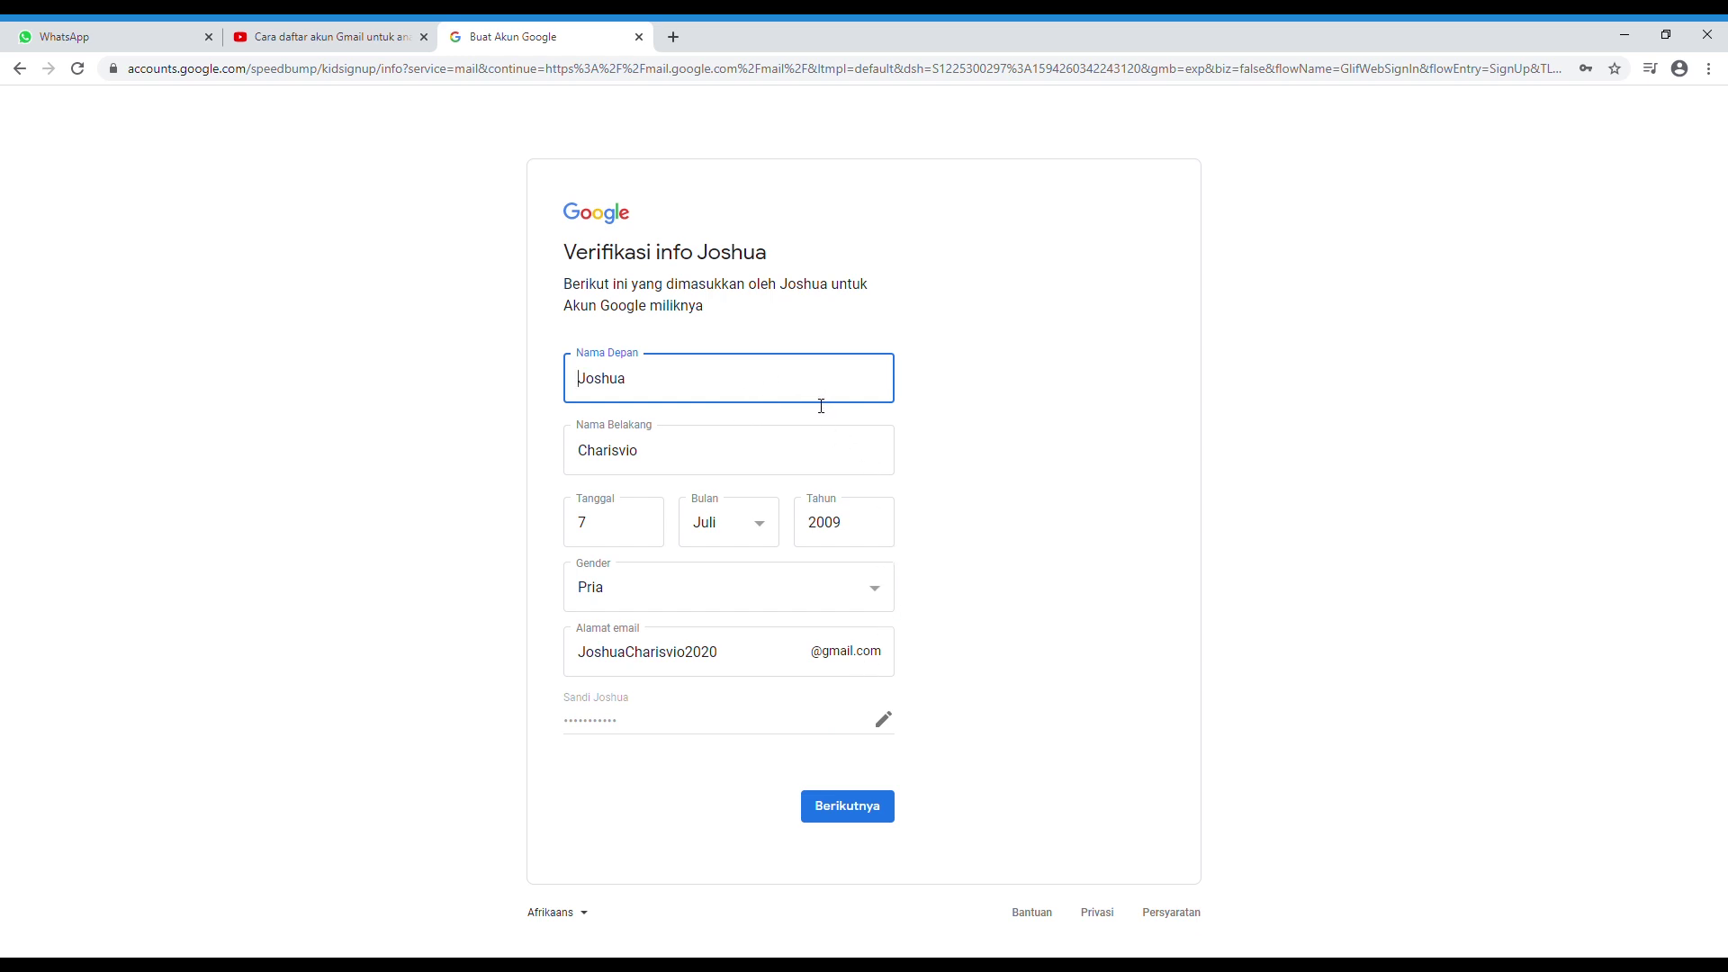
pyautogui.click(784, 471)
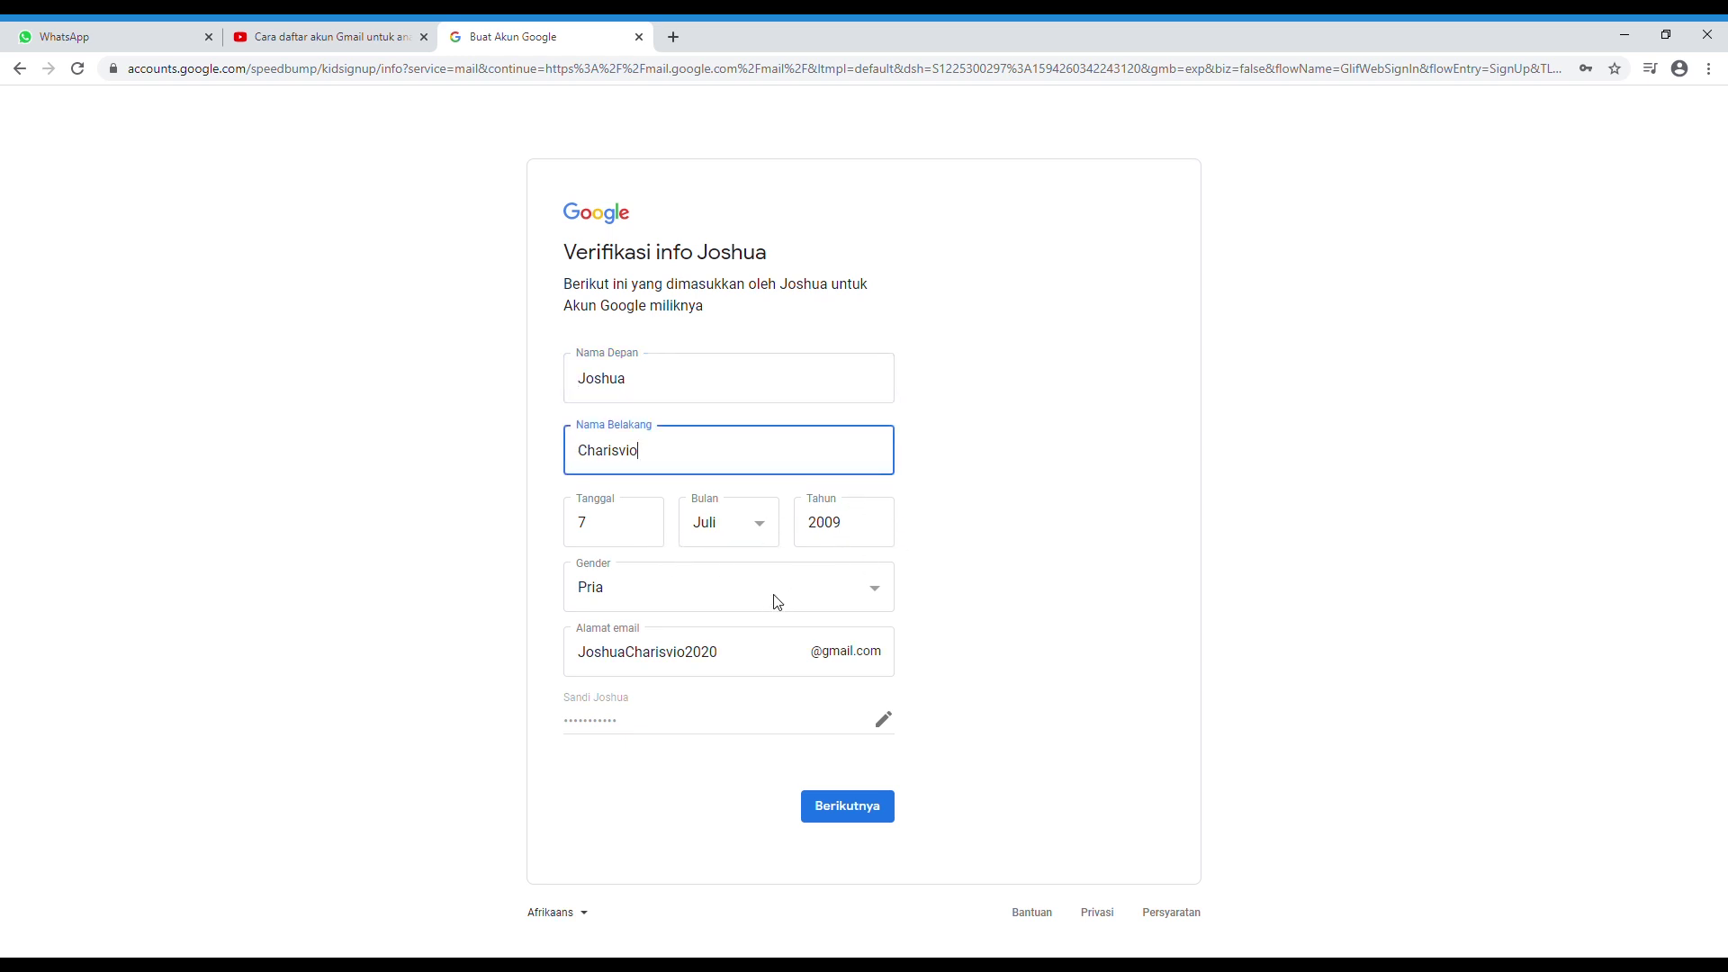
pyautogui.click(735, 673)
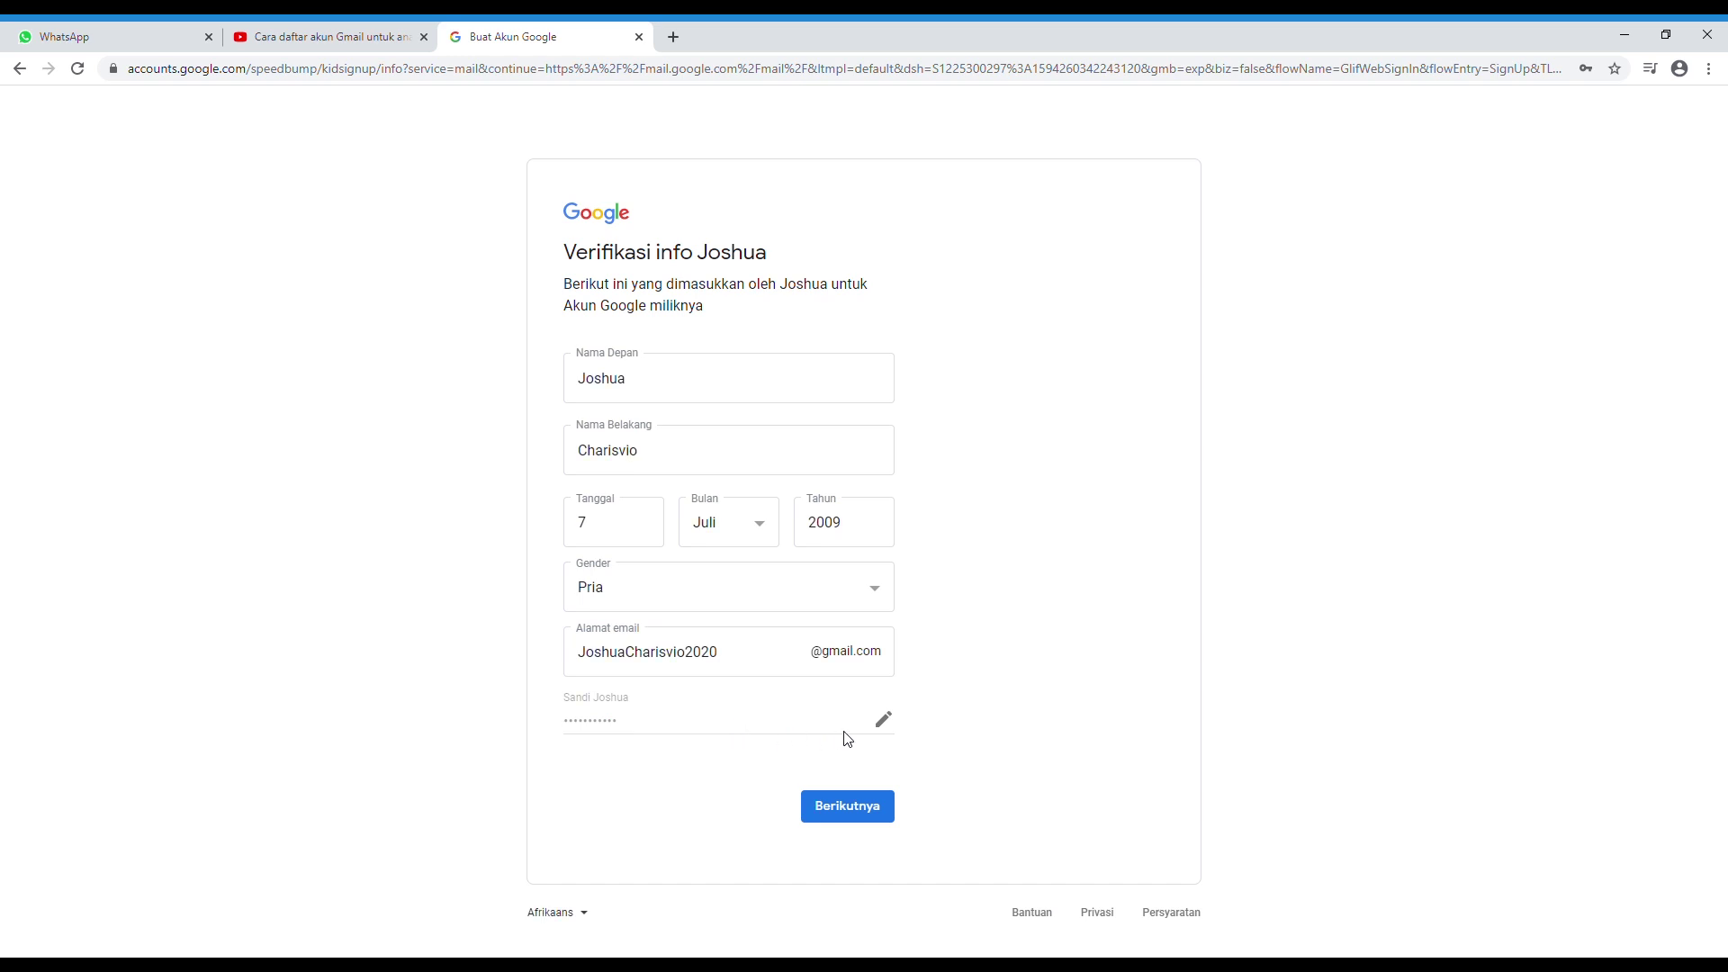
pyautogui.click(882, 720)
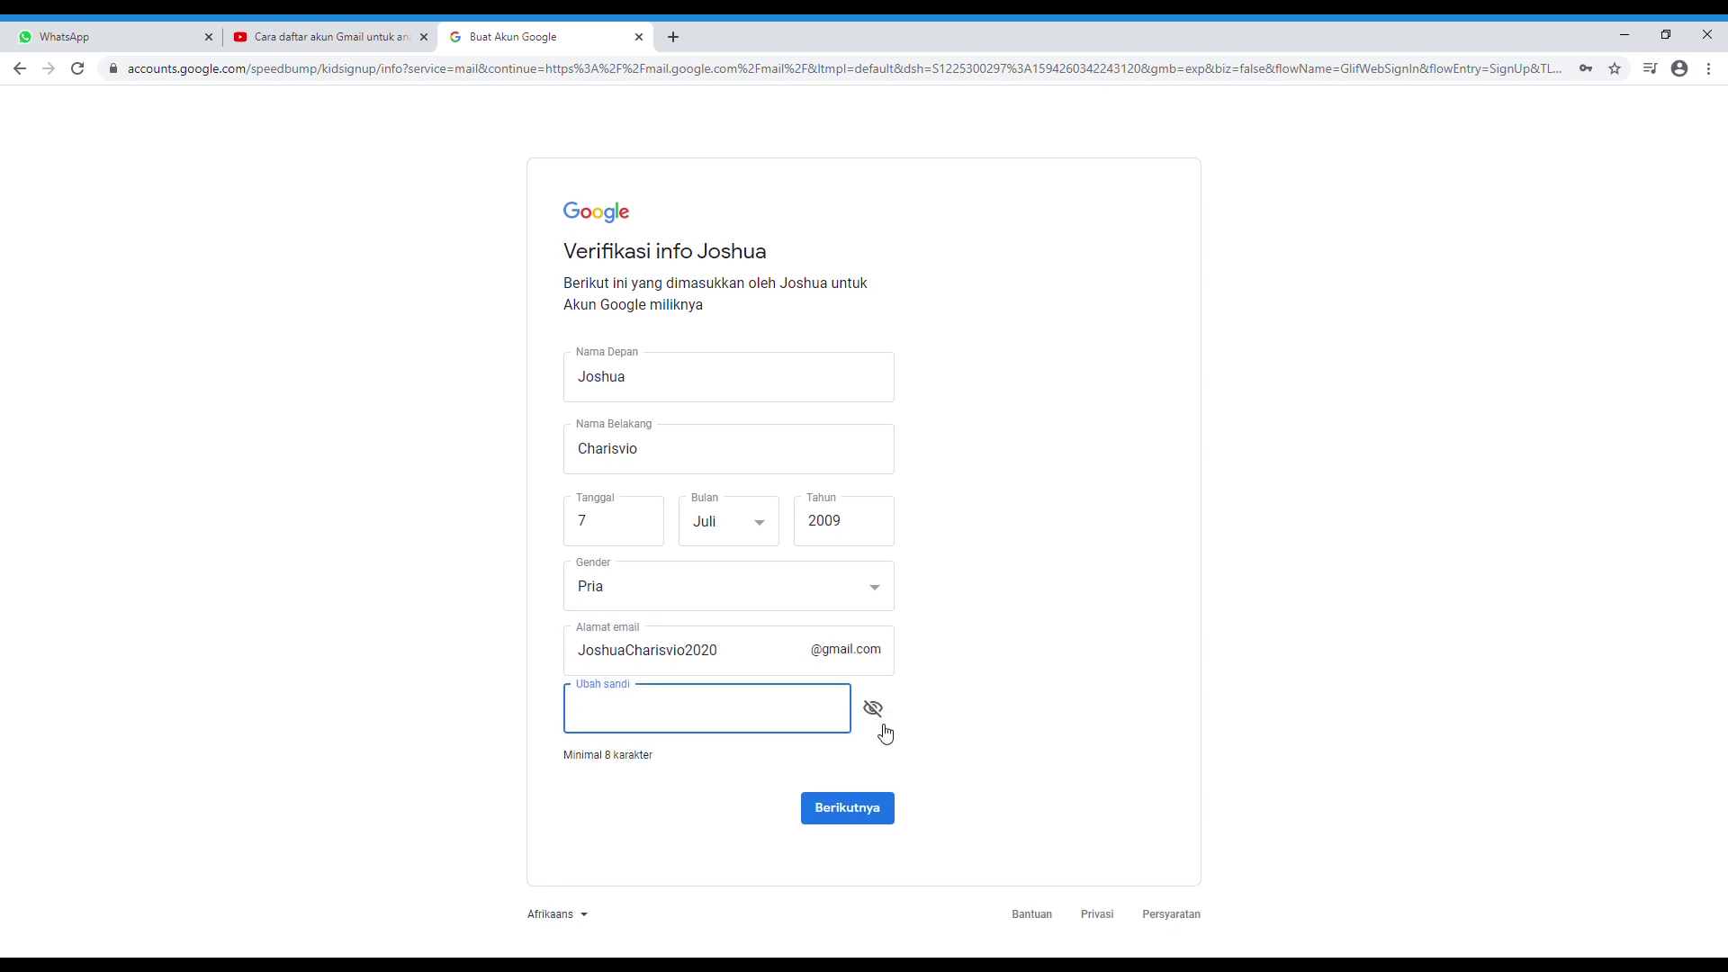
# Enter a new password for the child, reveal it to check it, append '@', and submit the details.
pyautogui.click(960, 684)
pyautogui.click(836, 715)
pyautogui.write('•••••••••••')
pyautogui.click(876, 717)
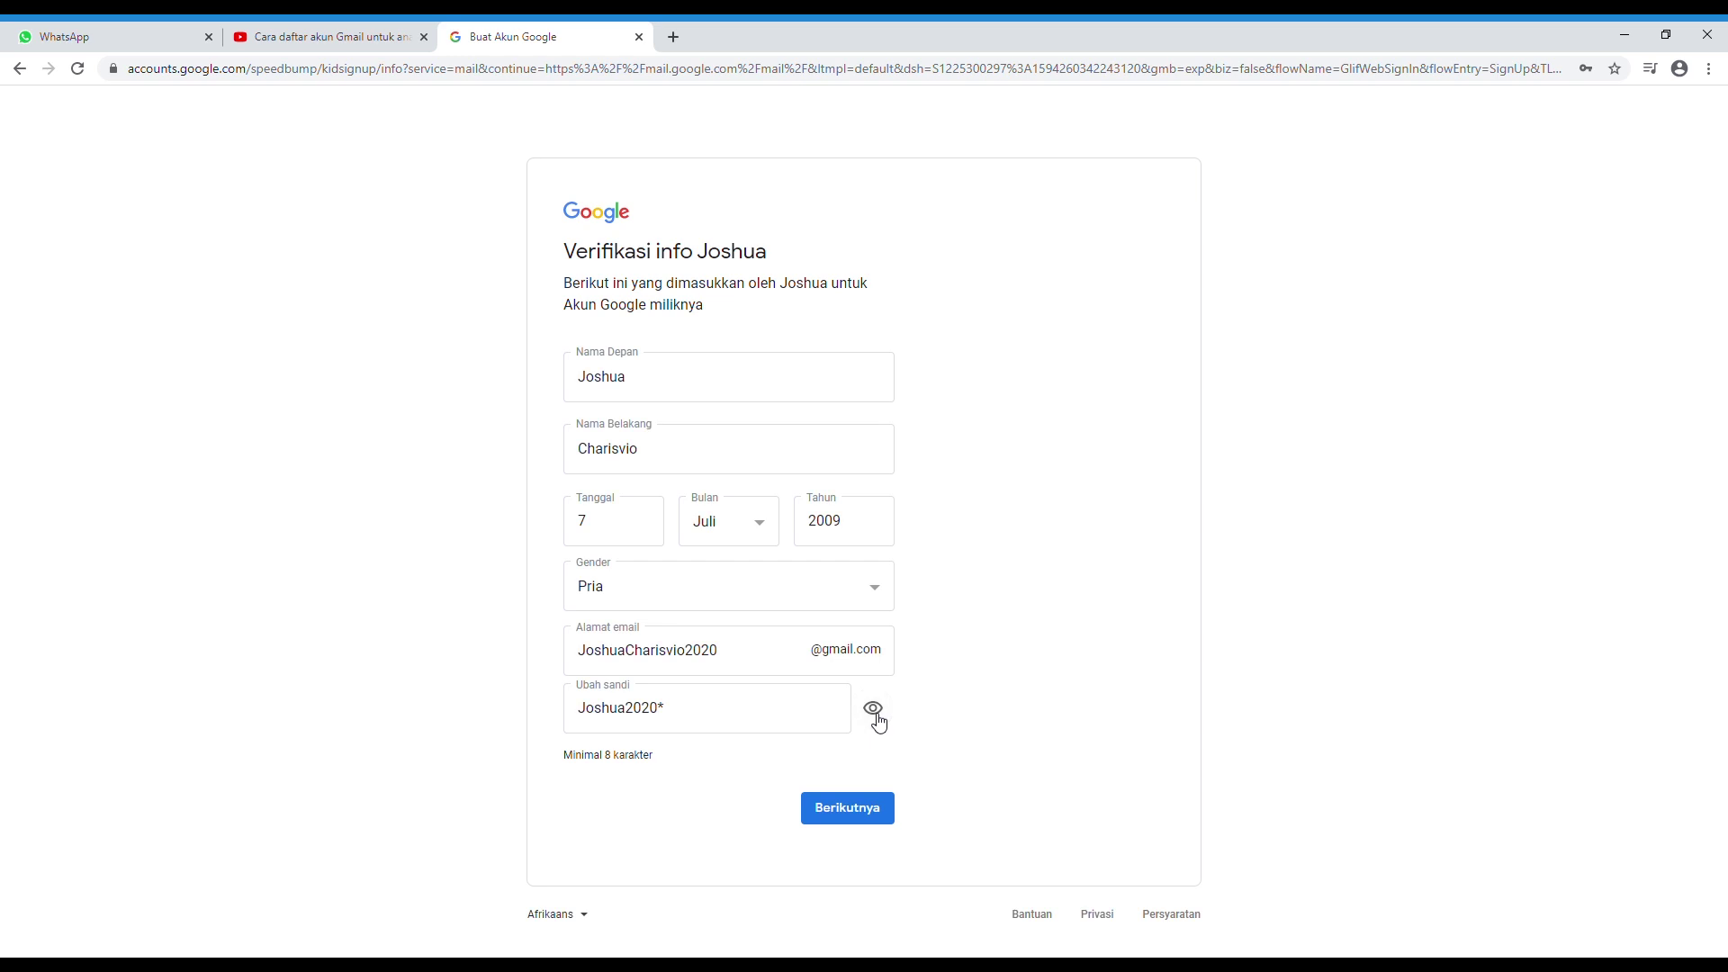
pyautogui.click(761, 722)
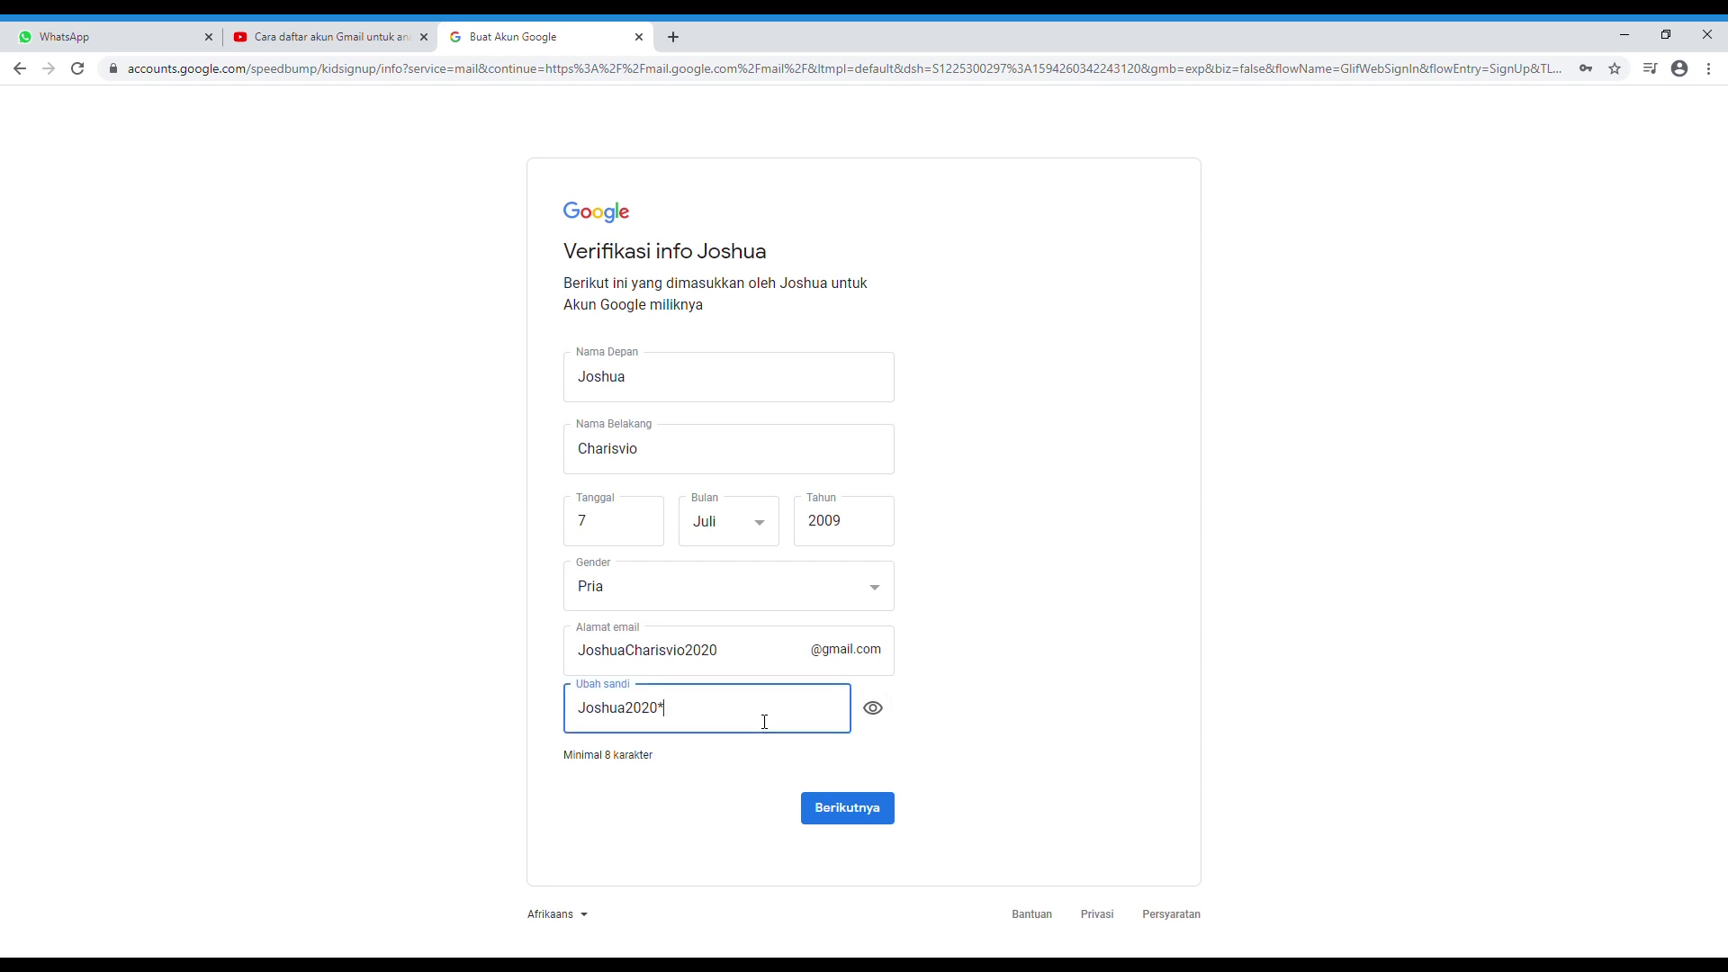
pyautogui.write('@')
pyautogui.click(860, 813)
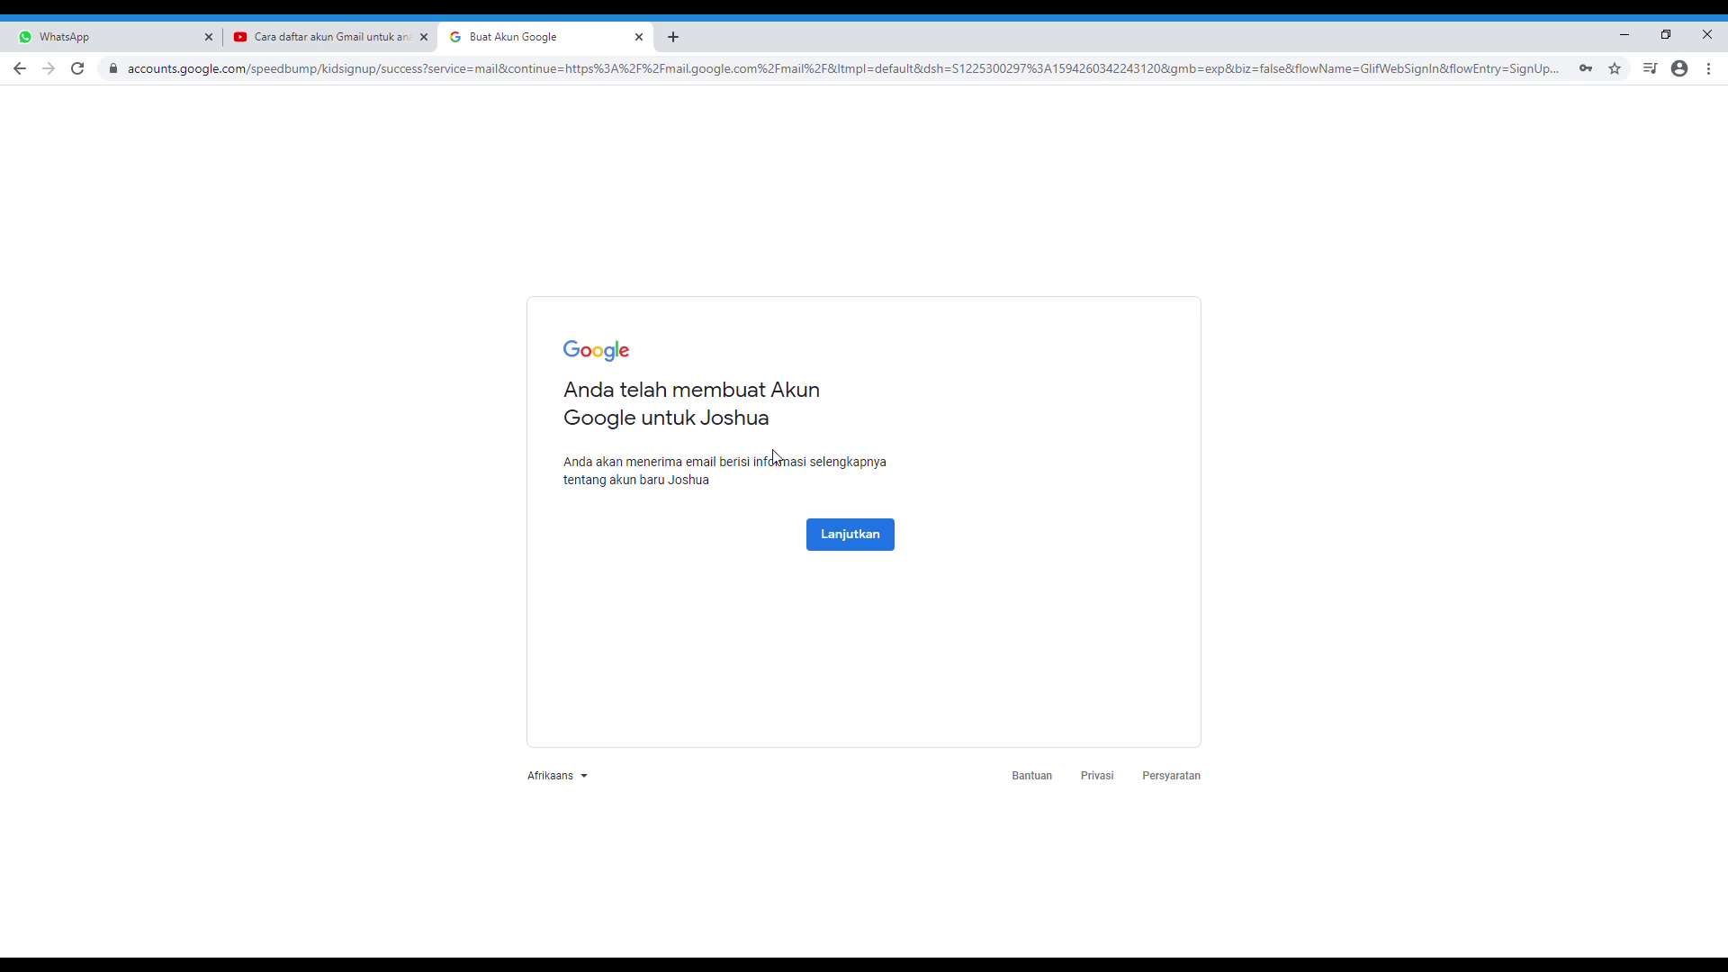
# Continue from the account-created confirmation into the new inbox and dismiss the Google Meet introduction.
pyautogui.click(853, 543)
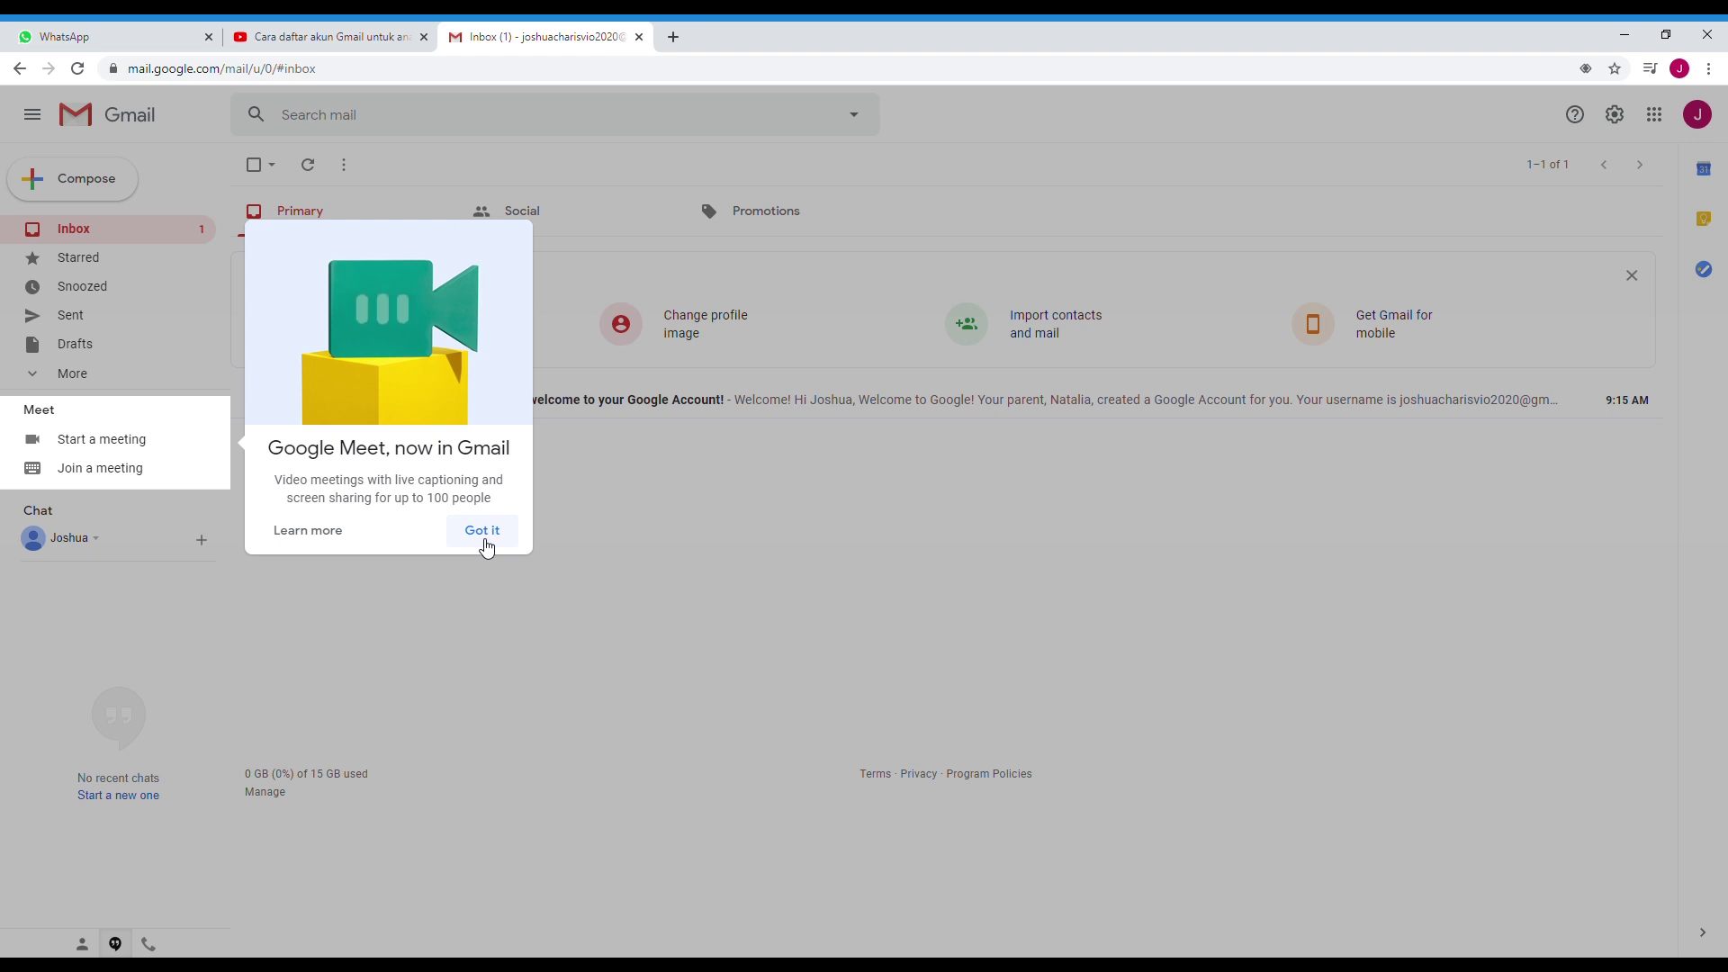
pyautogui.click(489, 540)
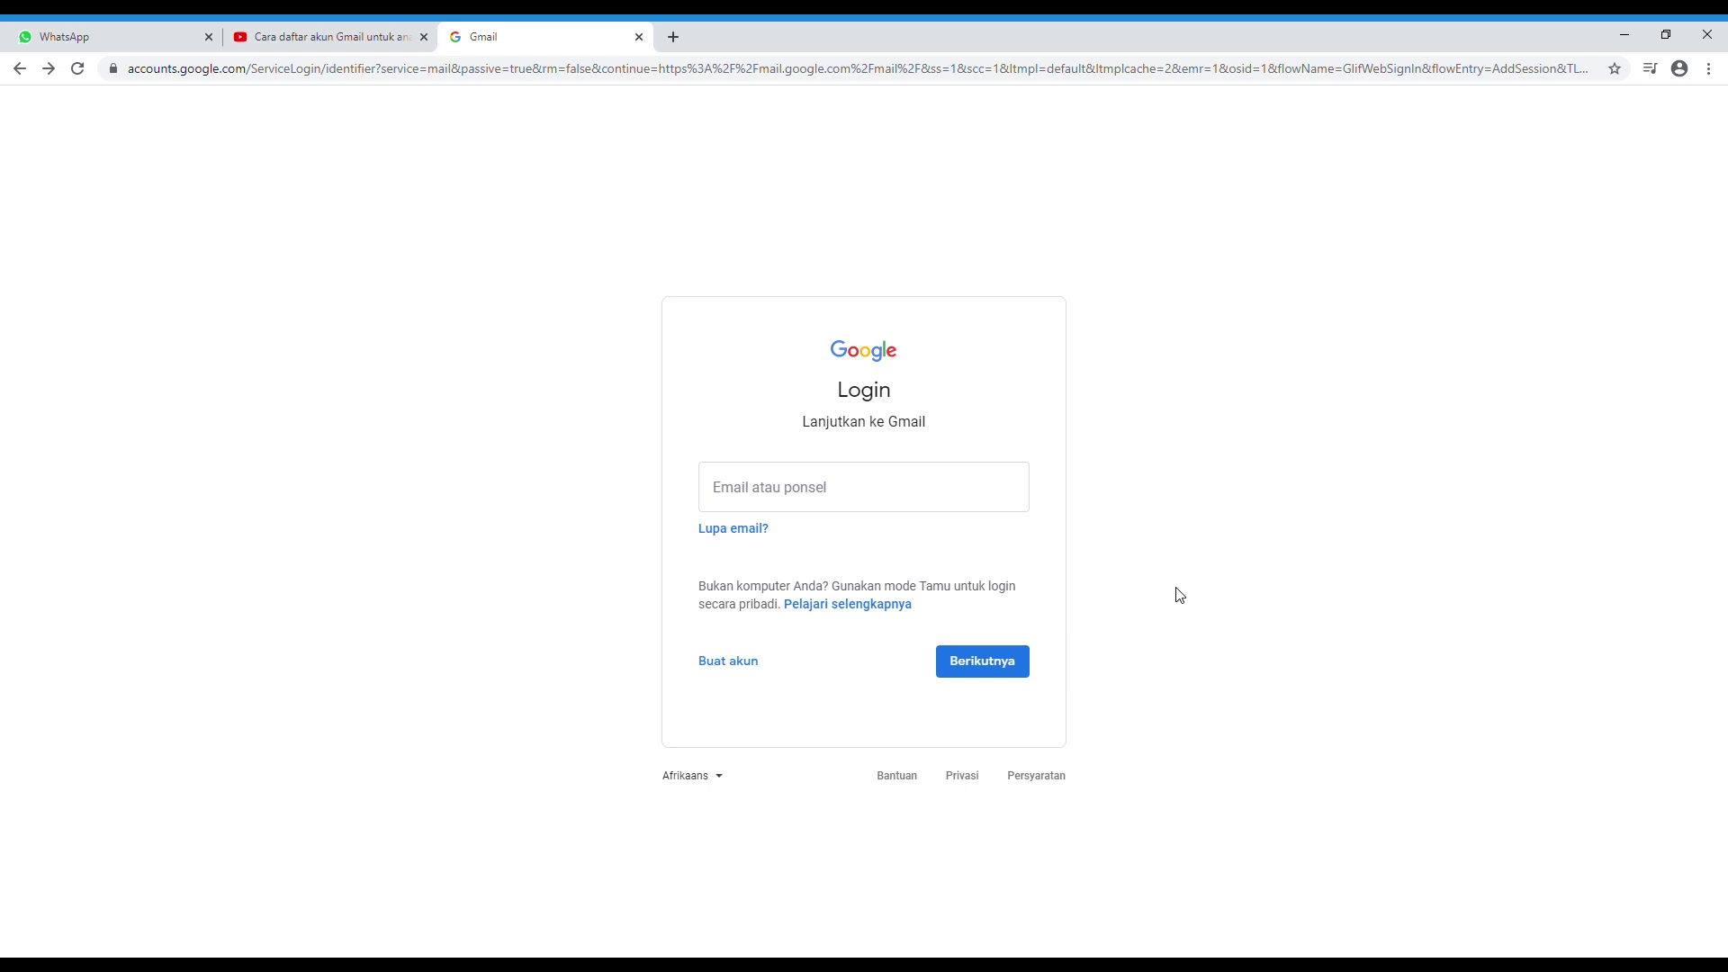
# Load Gmail from the address bar and sign in with the child's email address and password.
pyautogui.click(509, 81)
pyautogui.write('gmail.co')
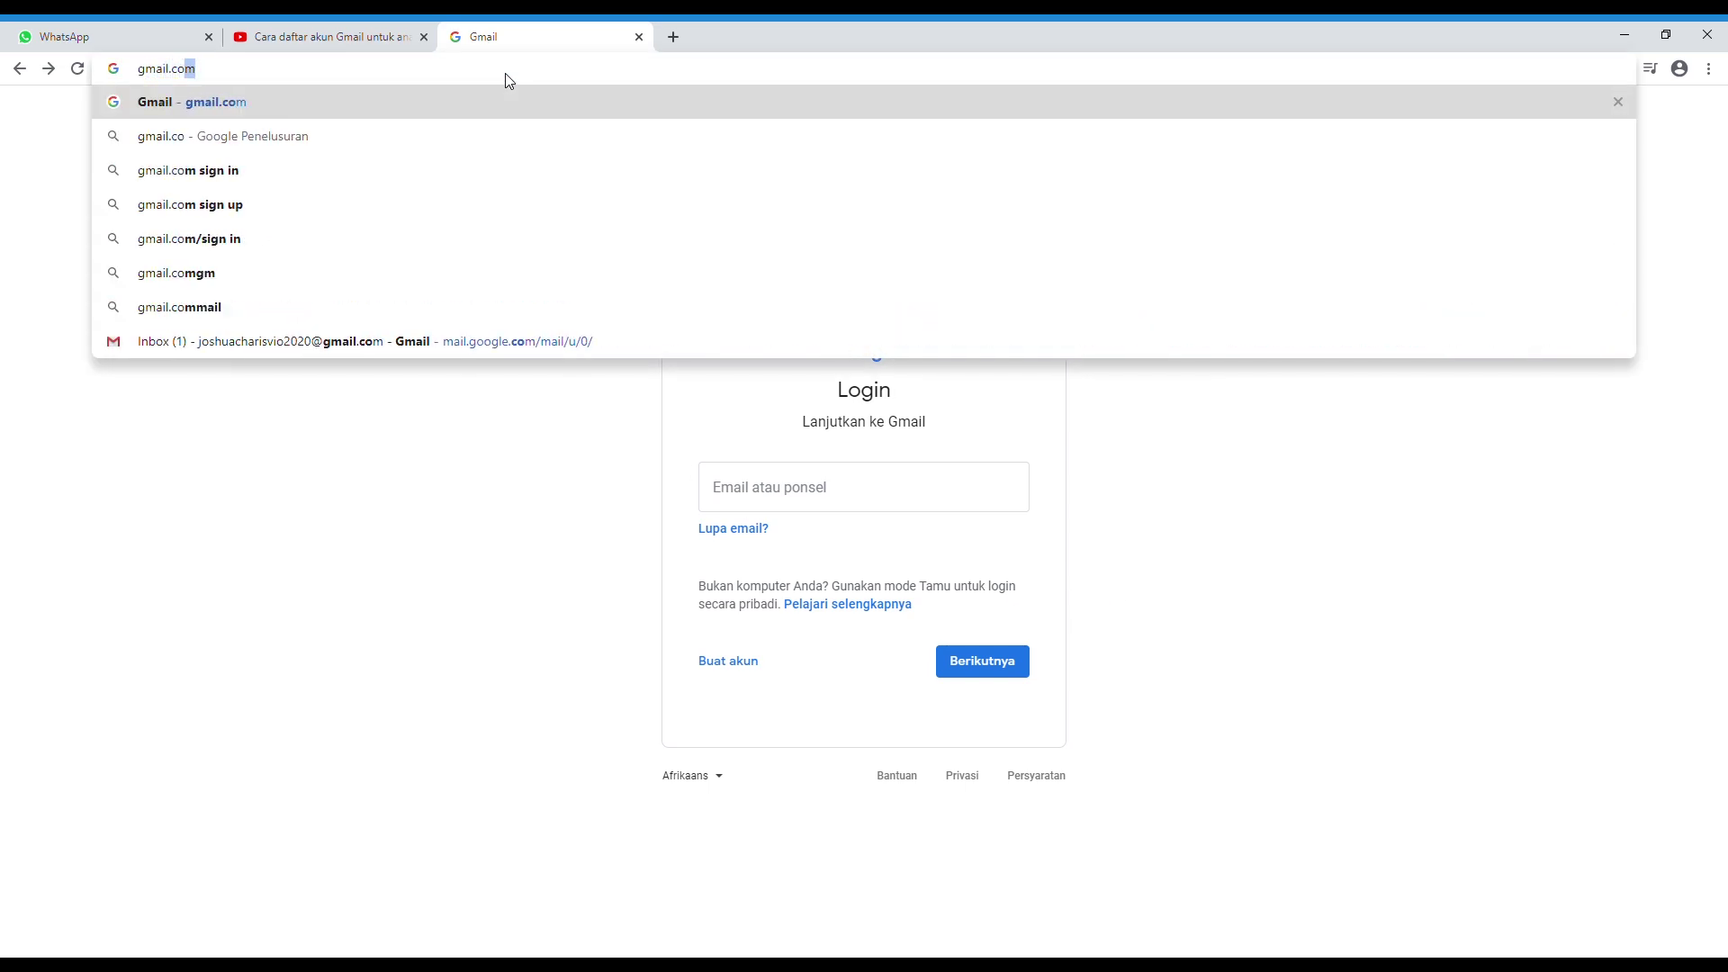
pyautogui.press('Return')
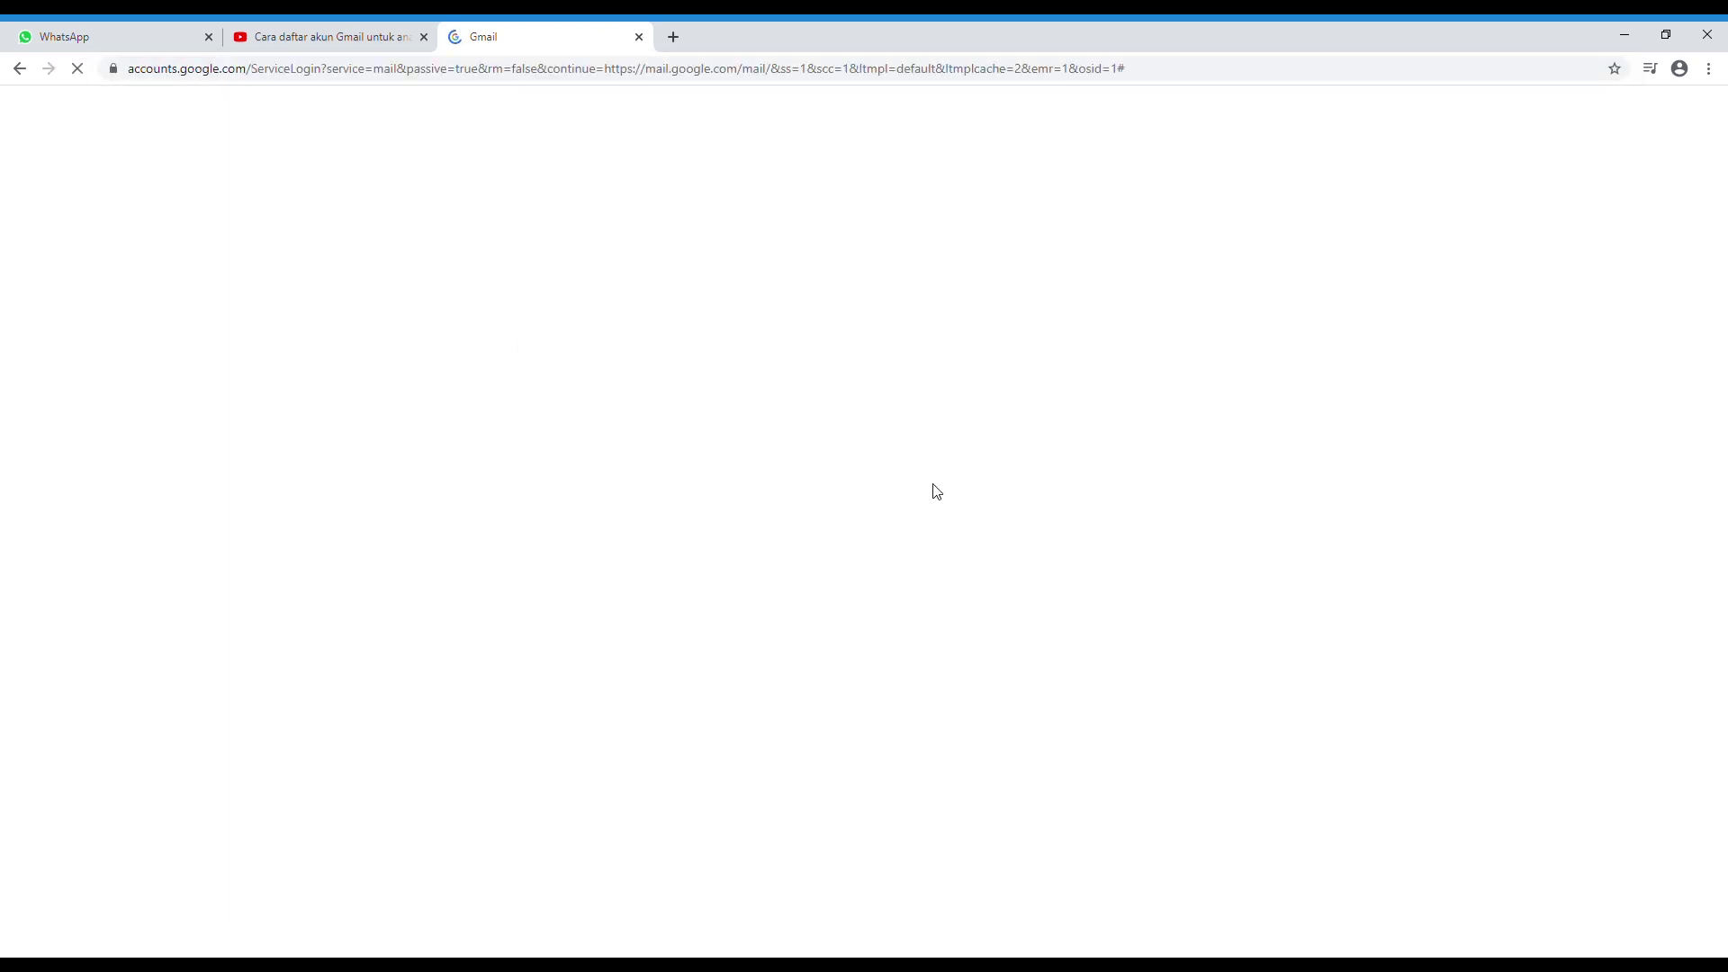
pyautogui.click(830, 494)
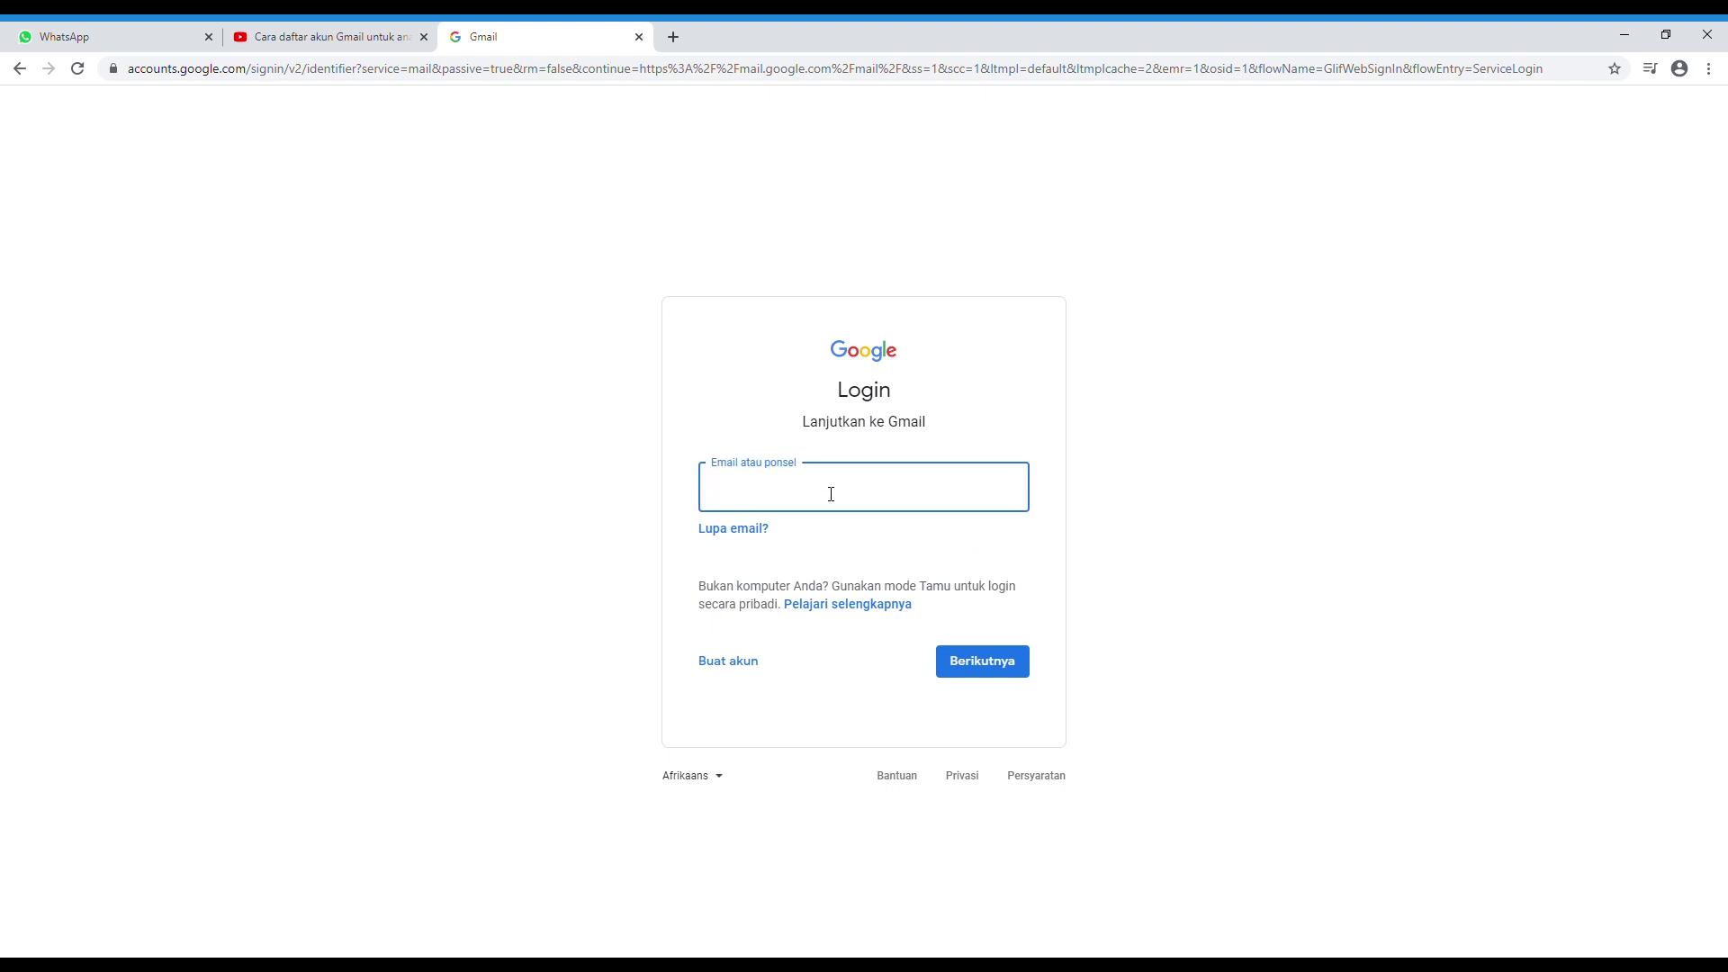
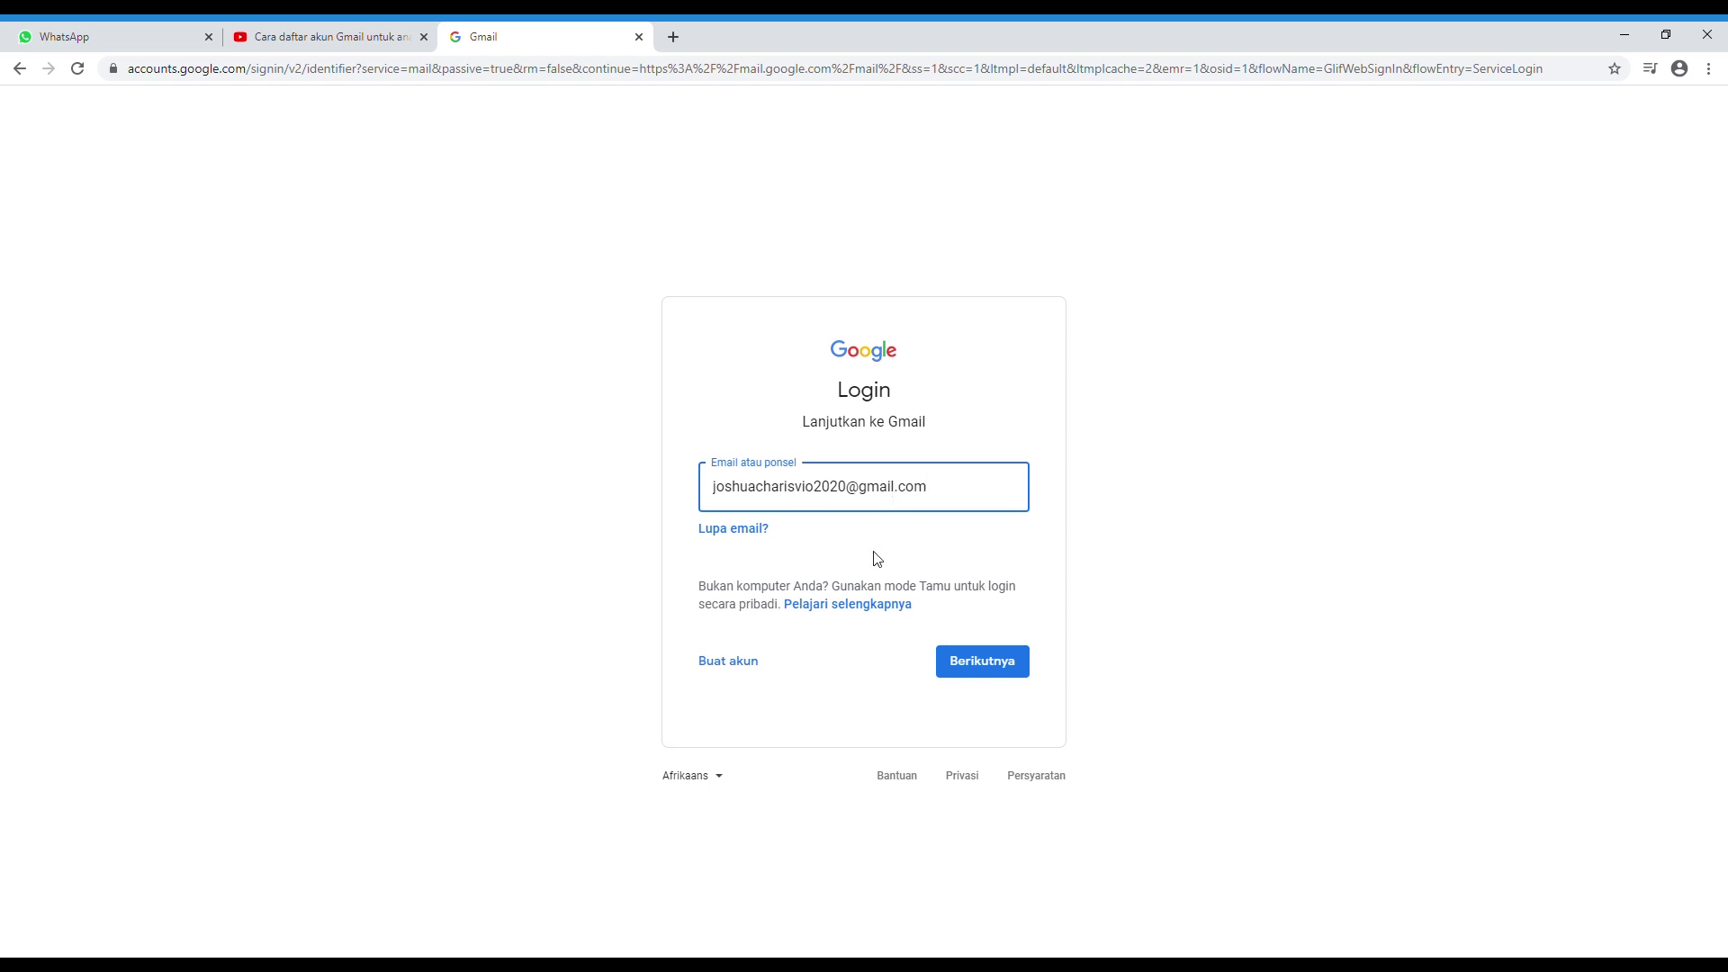
pyautogui.click(995, 673)
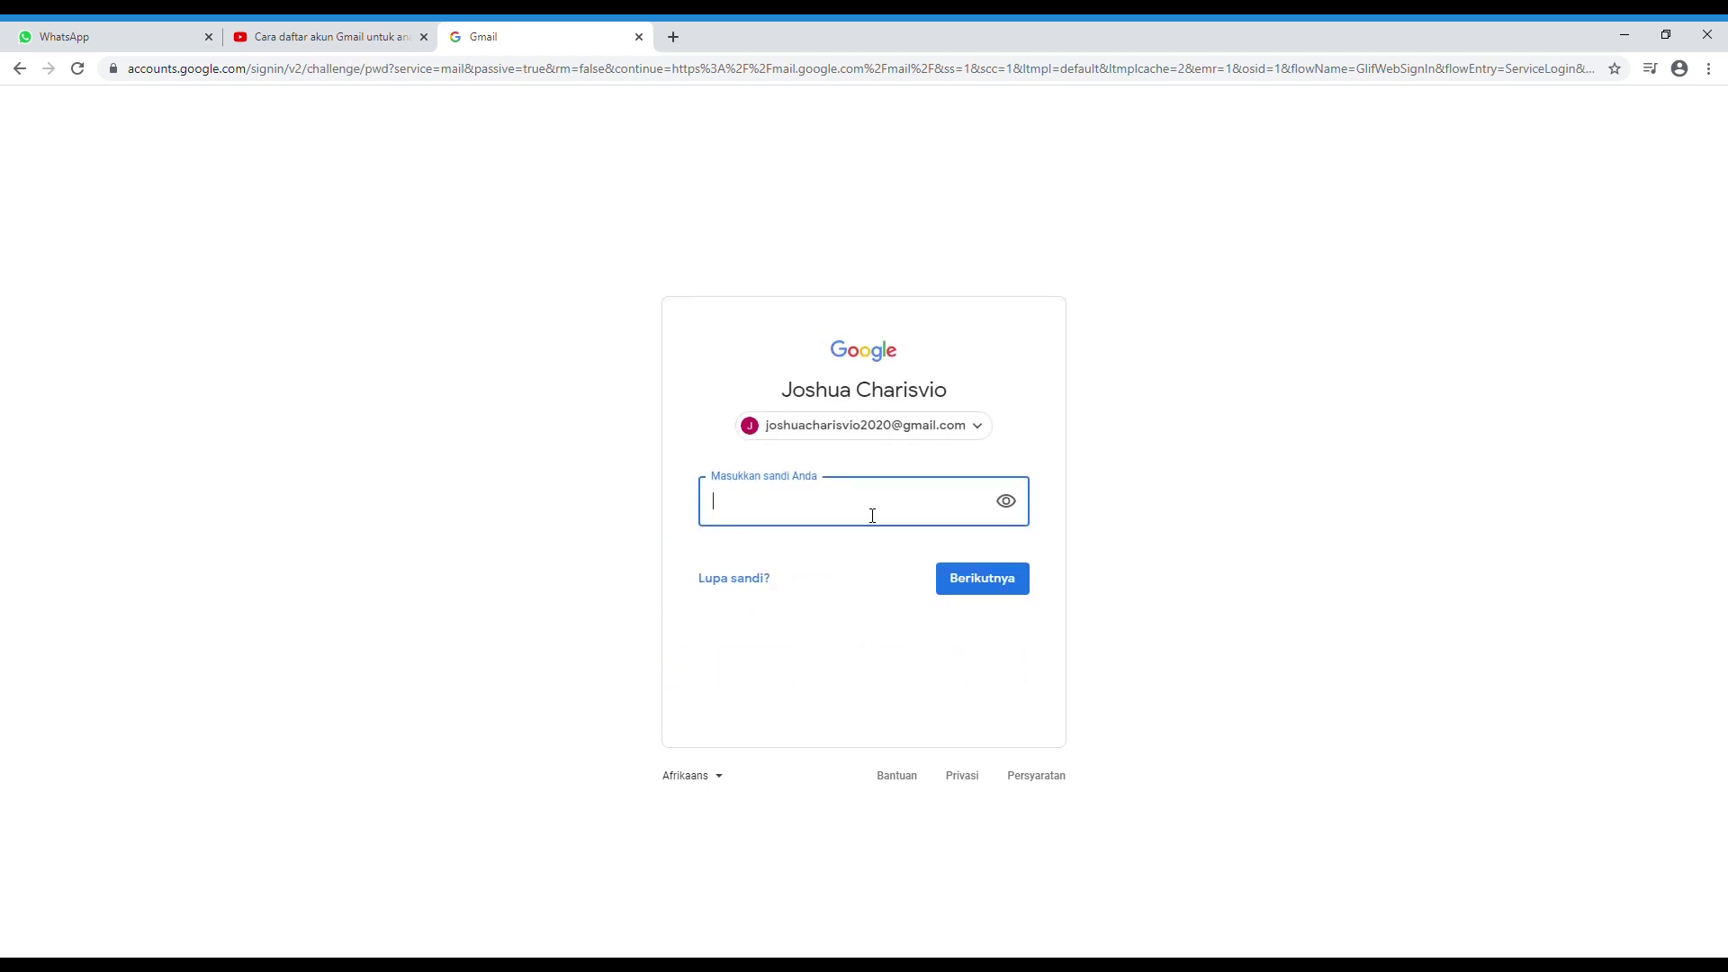
pyautogui.write('•••')
pyautogui.click(990, 586)
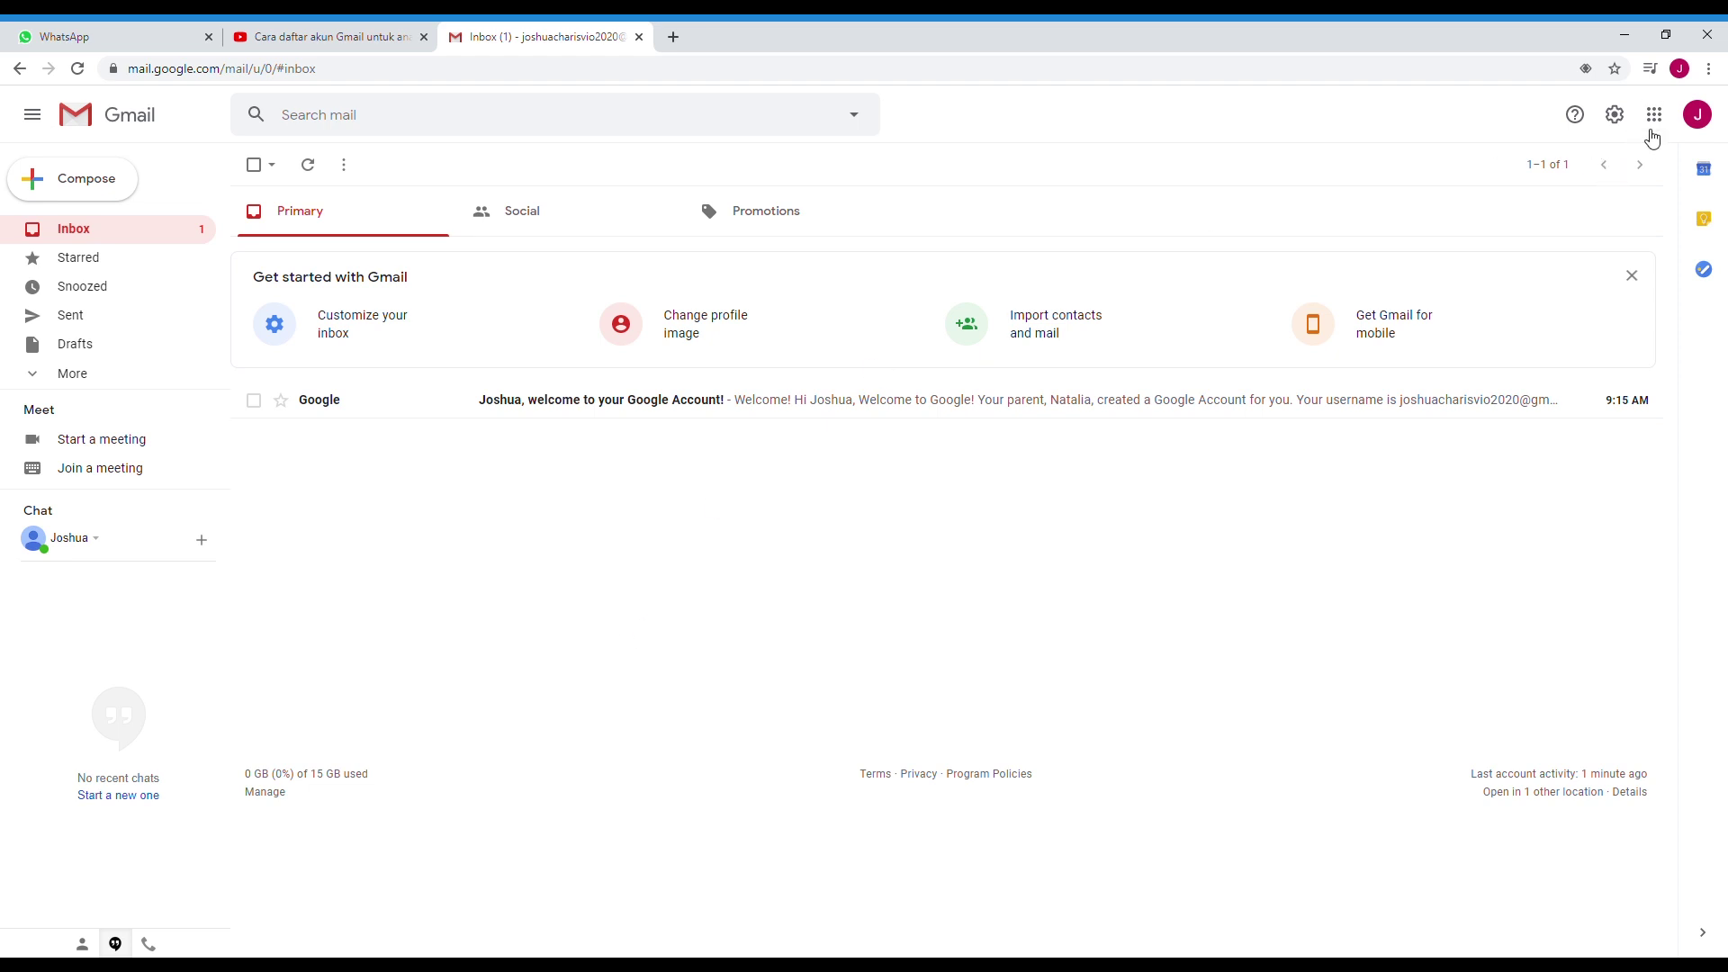
# Sign out of the child's Gmail account from the account avatar panel.
pyautogui.click(1699, 118)
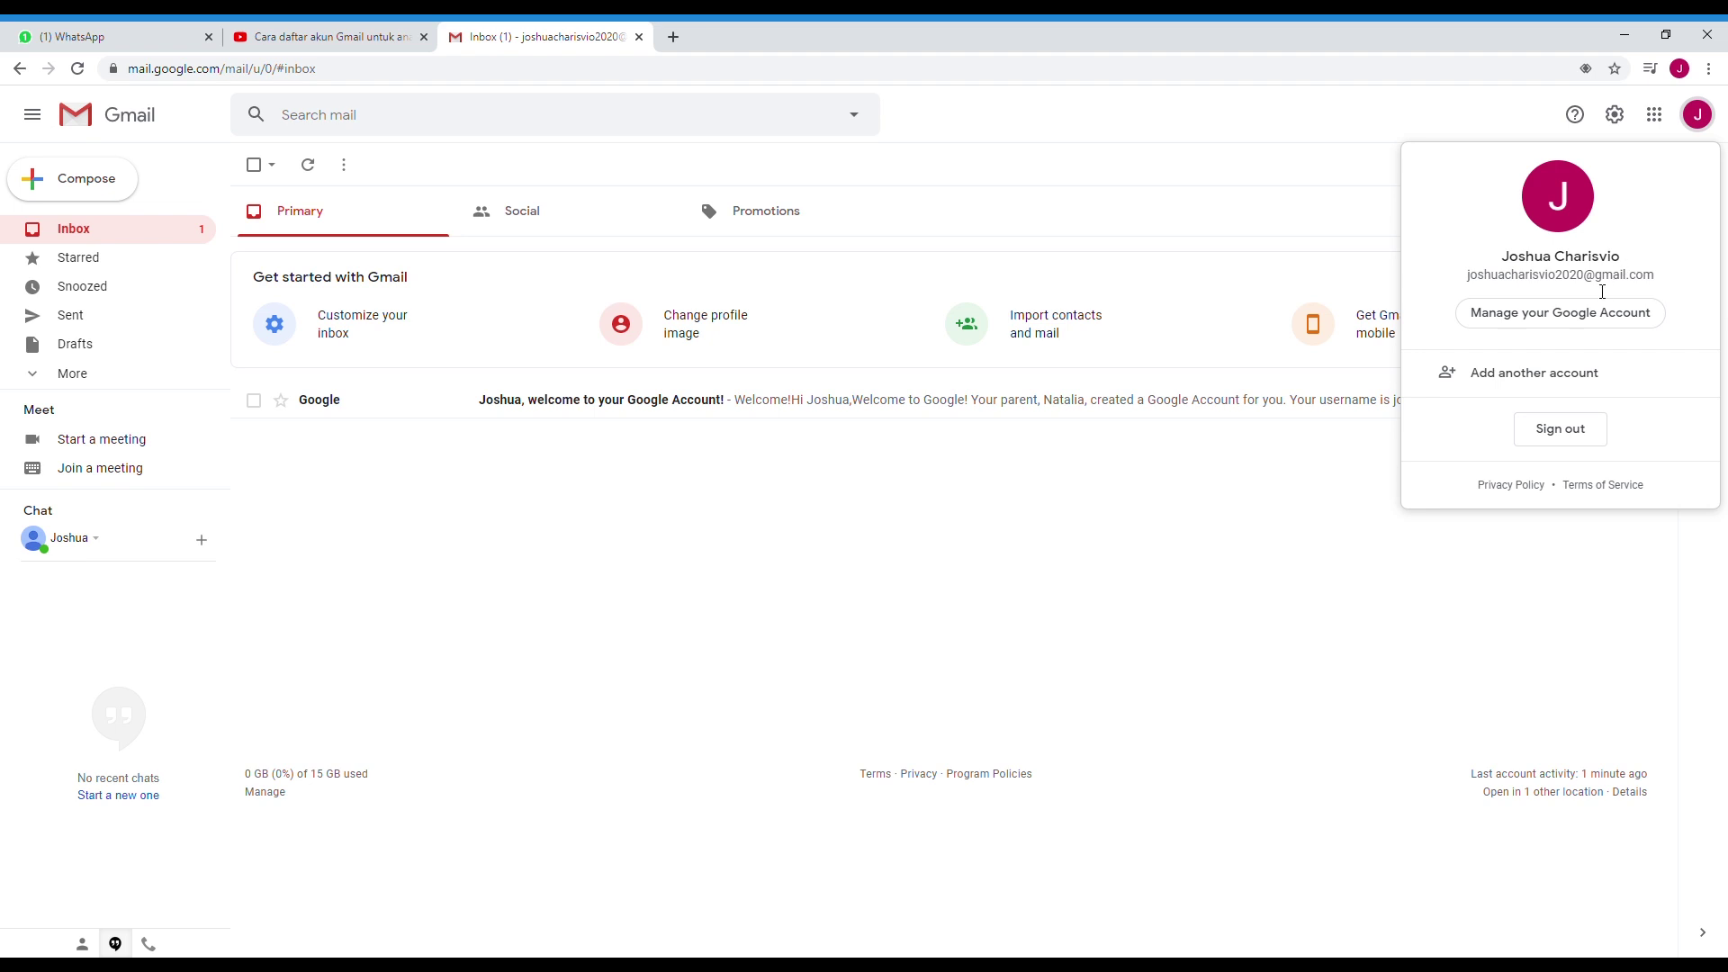
pyautogui.click(1564, 432)
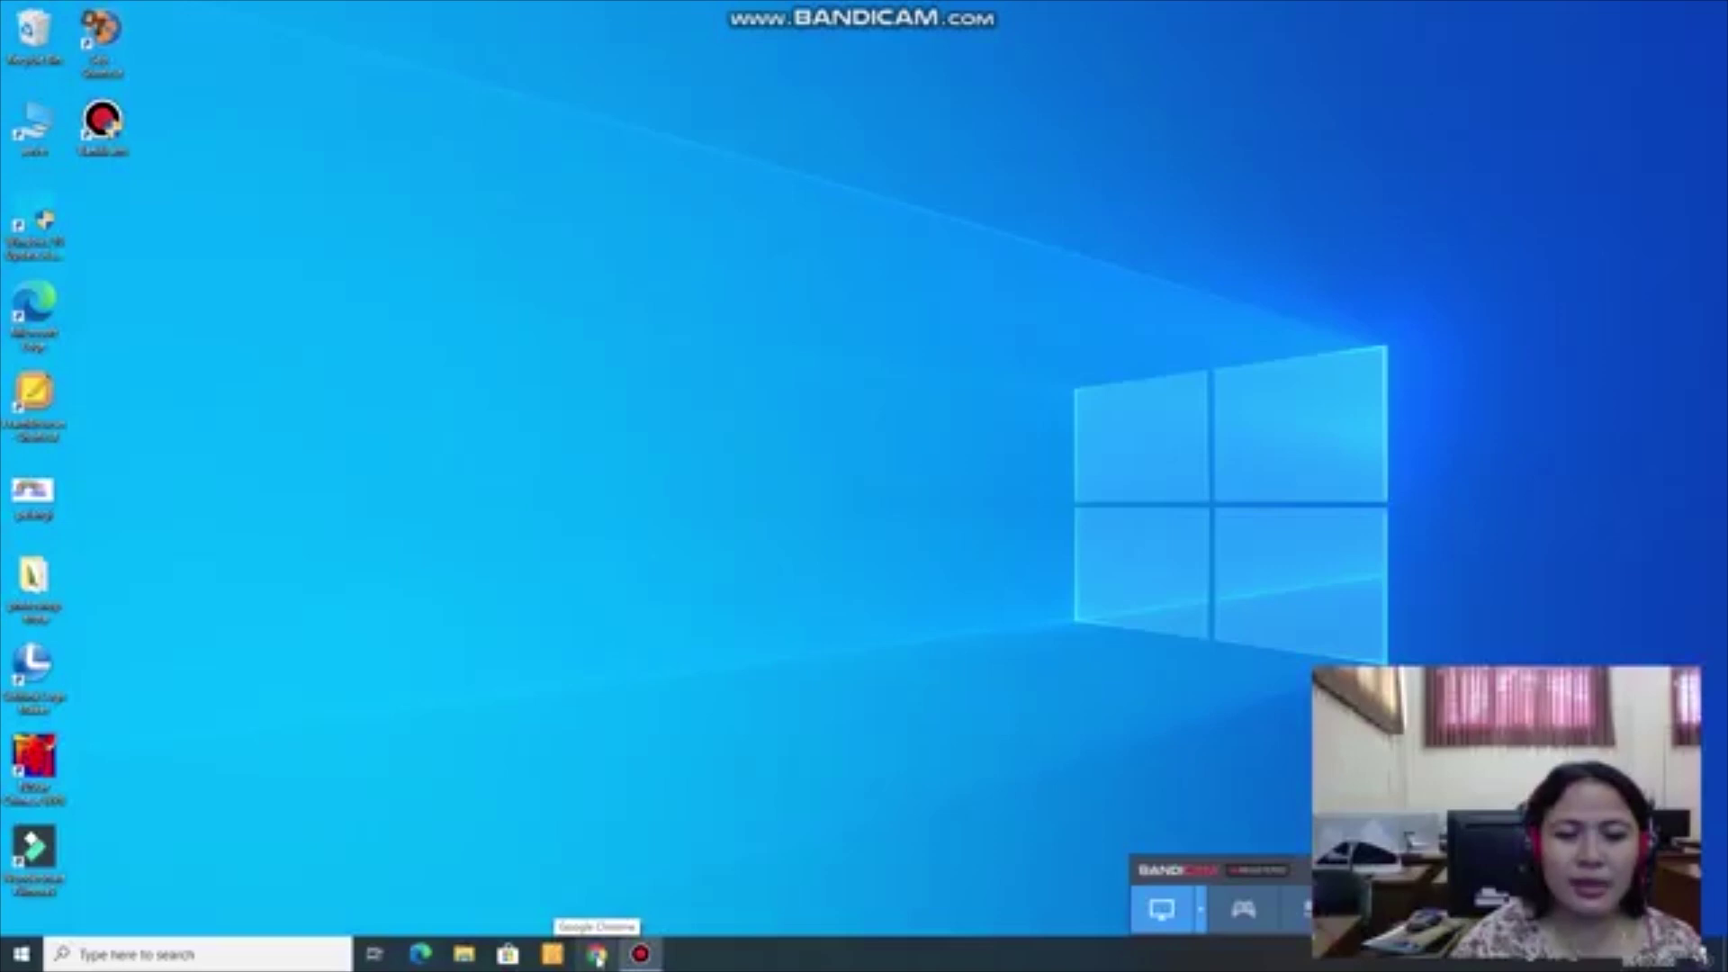
# Open zoom.us/download in Chrome to download ZoomInstaller.exe, then bring up File Explorer.
pyautogui.click(597, 956)
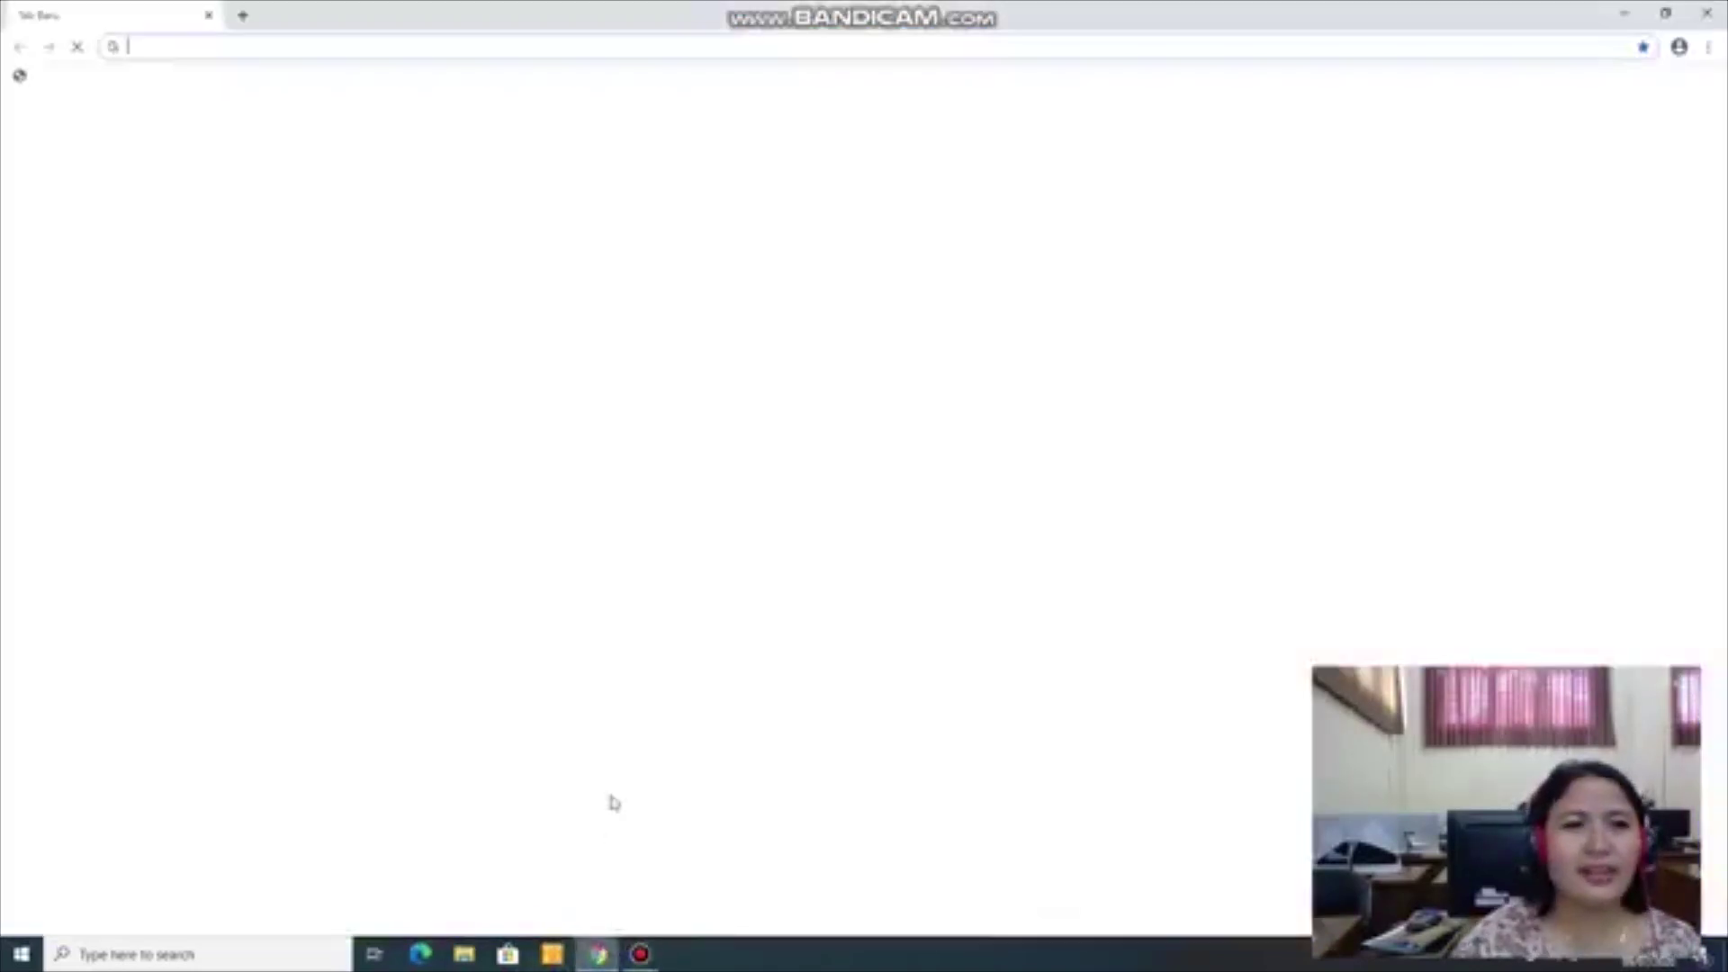
pyautogui.click(340, 44)
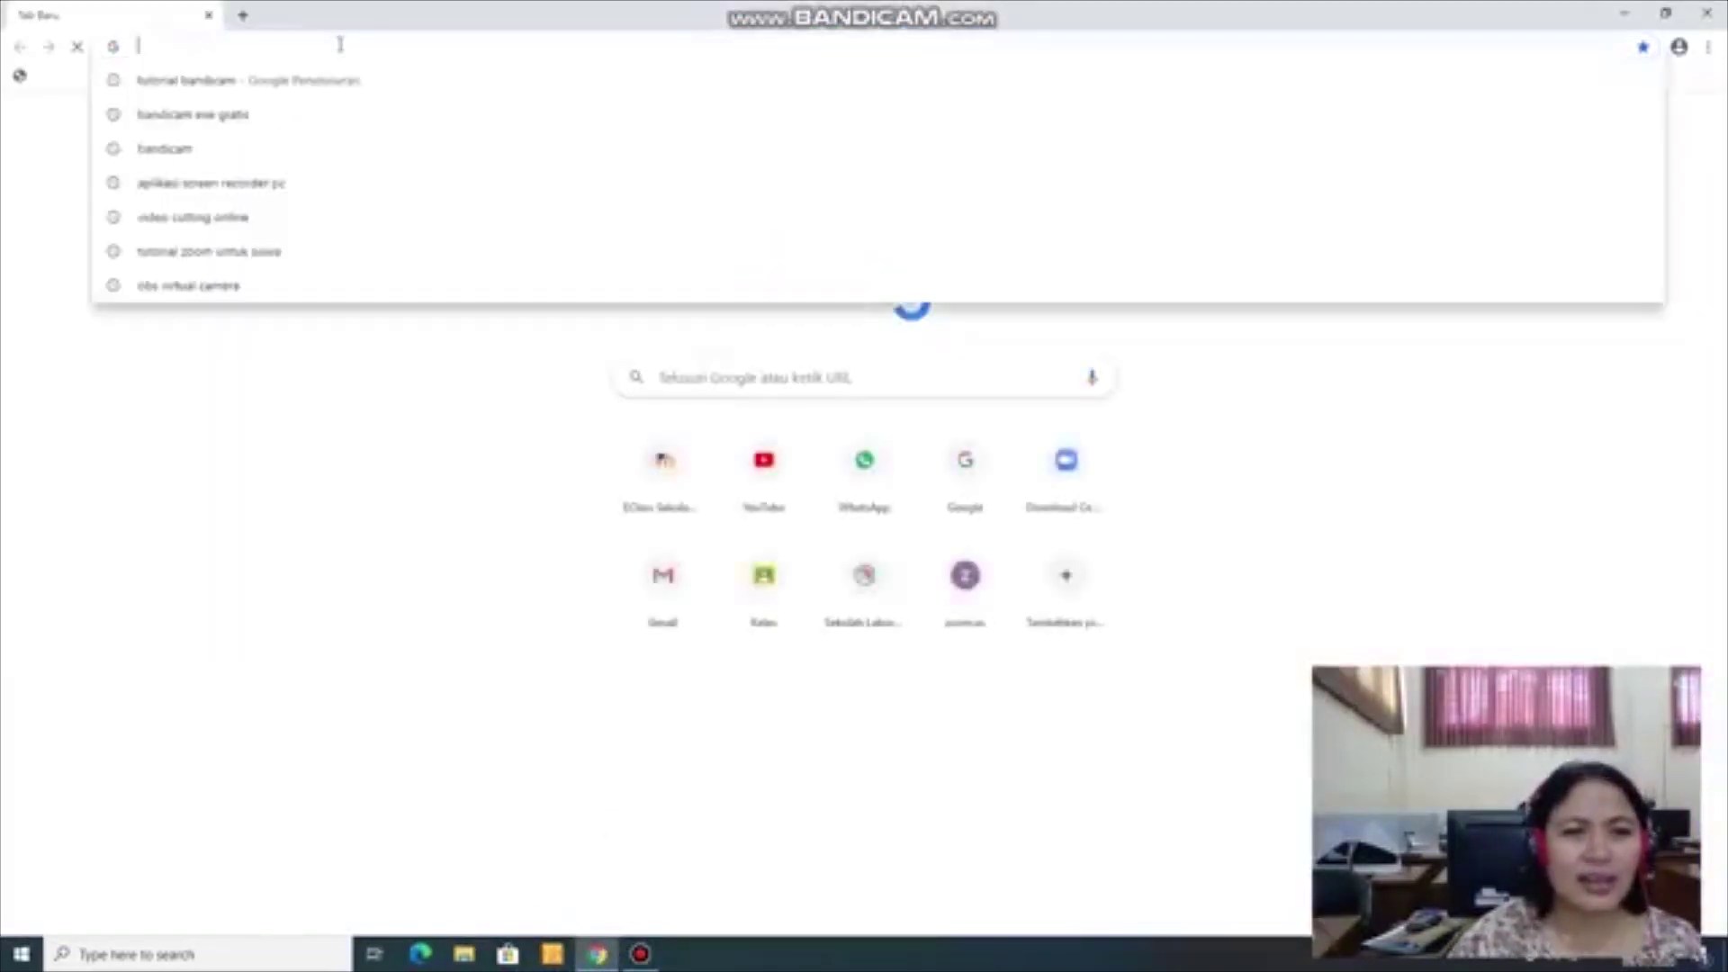
pyautogui.click(55, 190)
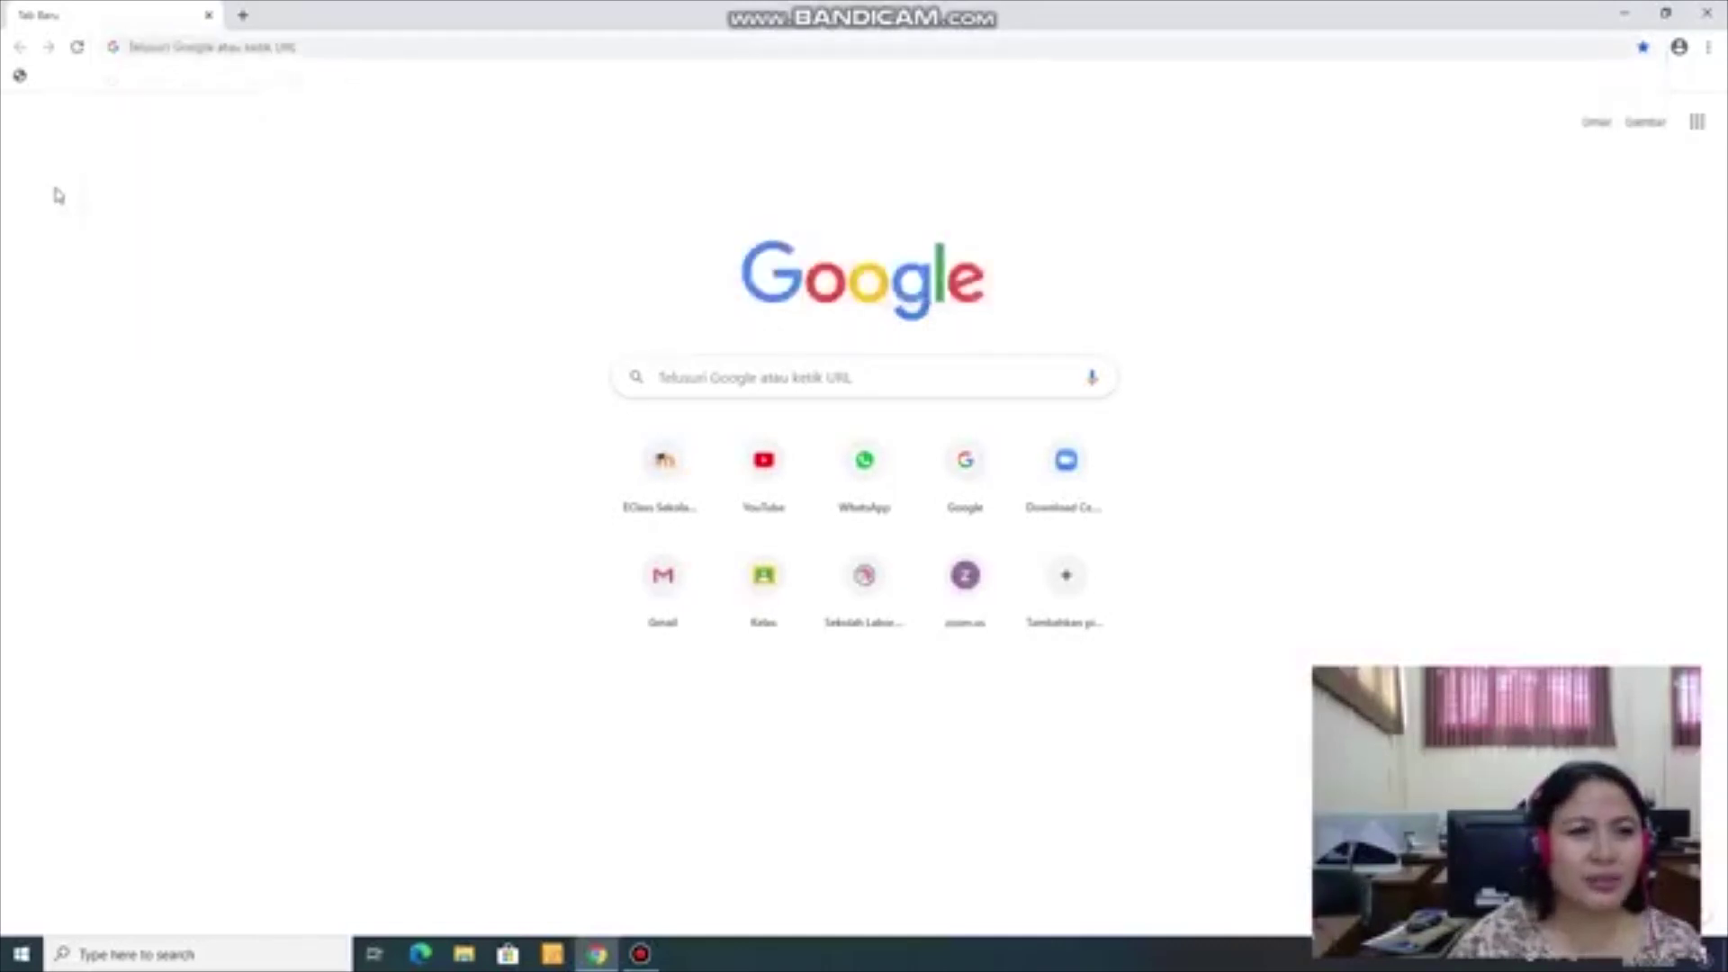
pyautogui.click(230, 48)
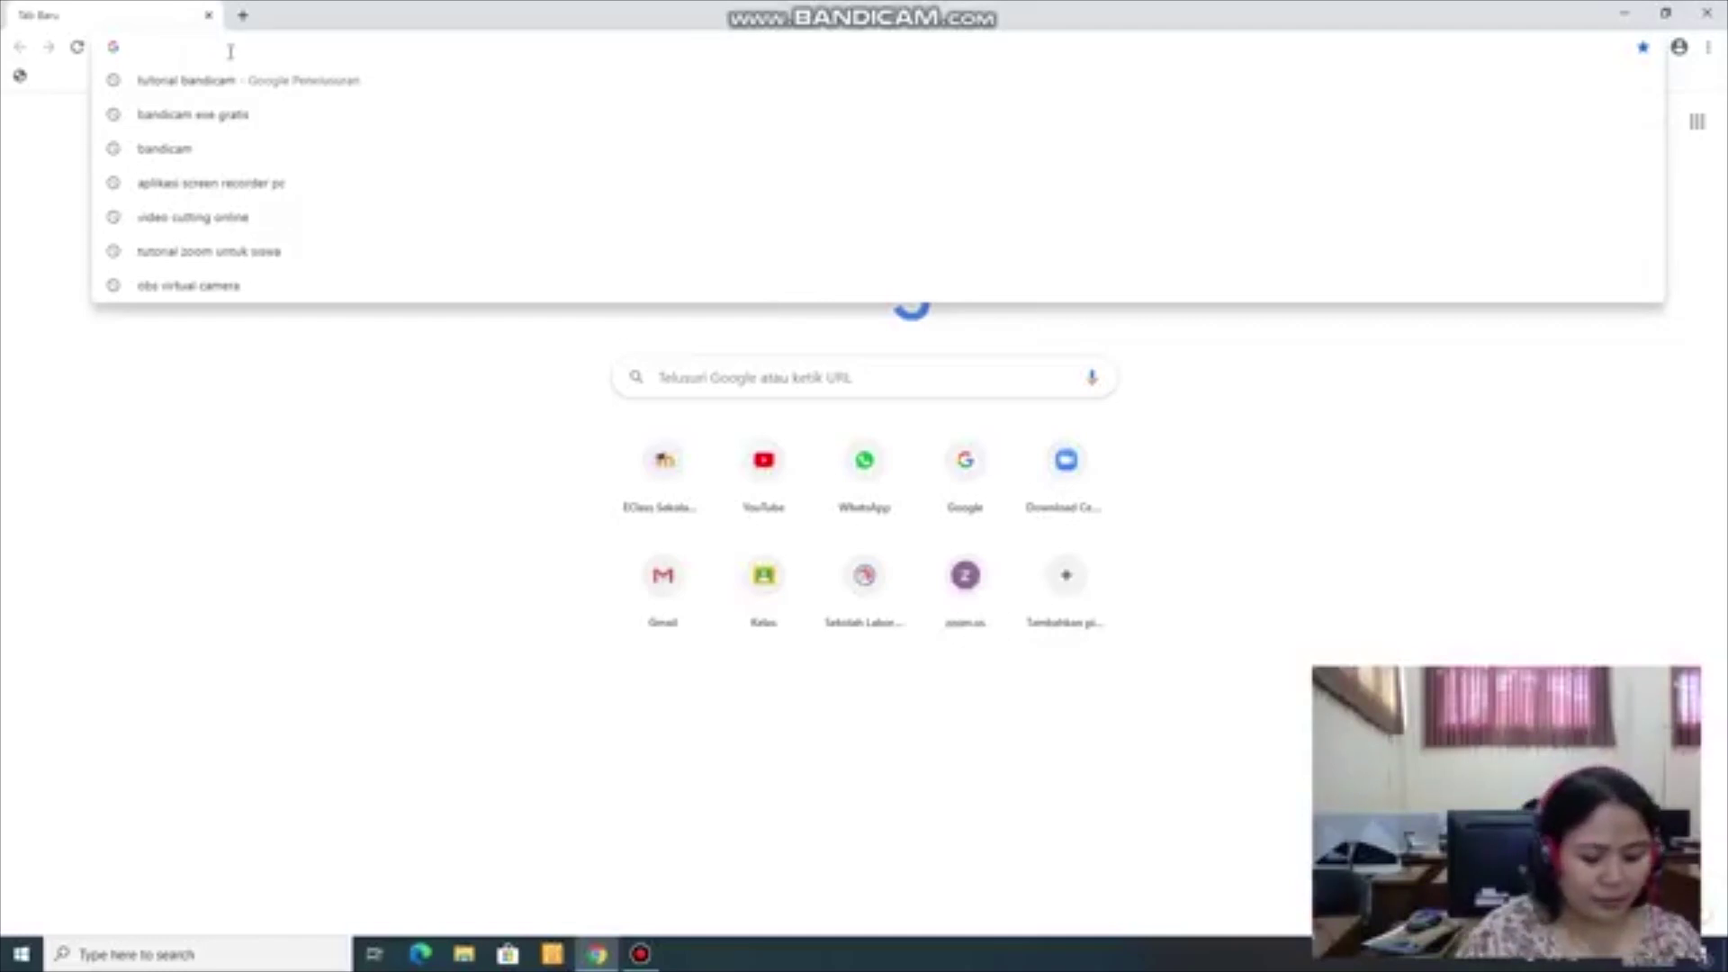
pyautogui.write('zoom')
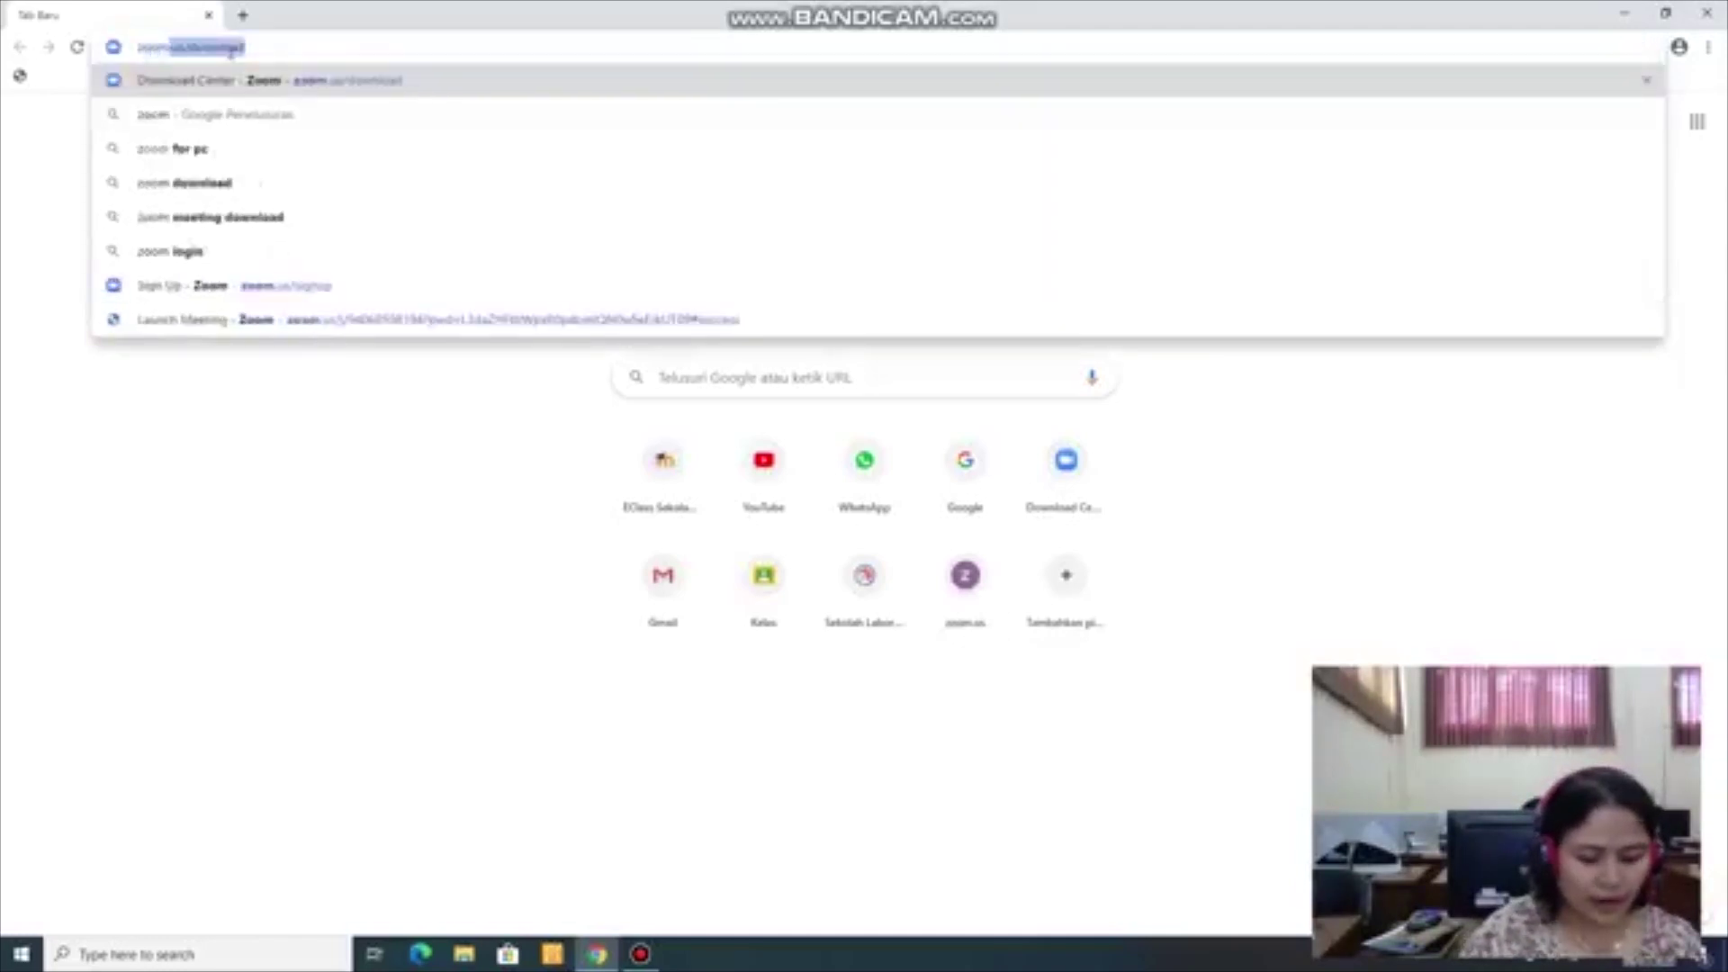
pyautogui.write('.us')
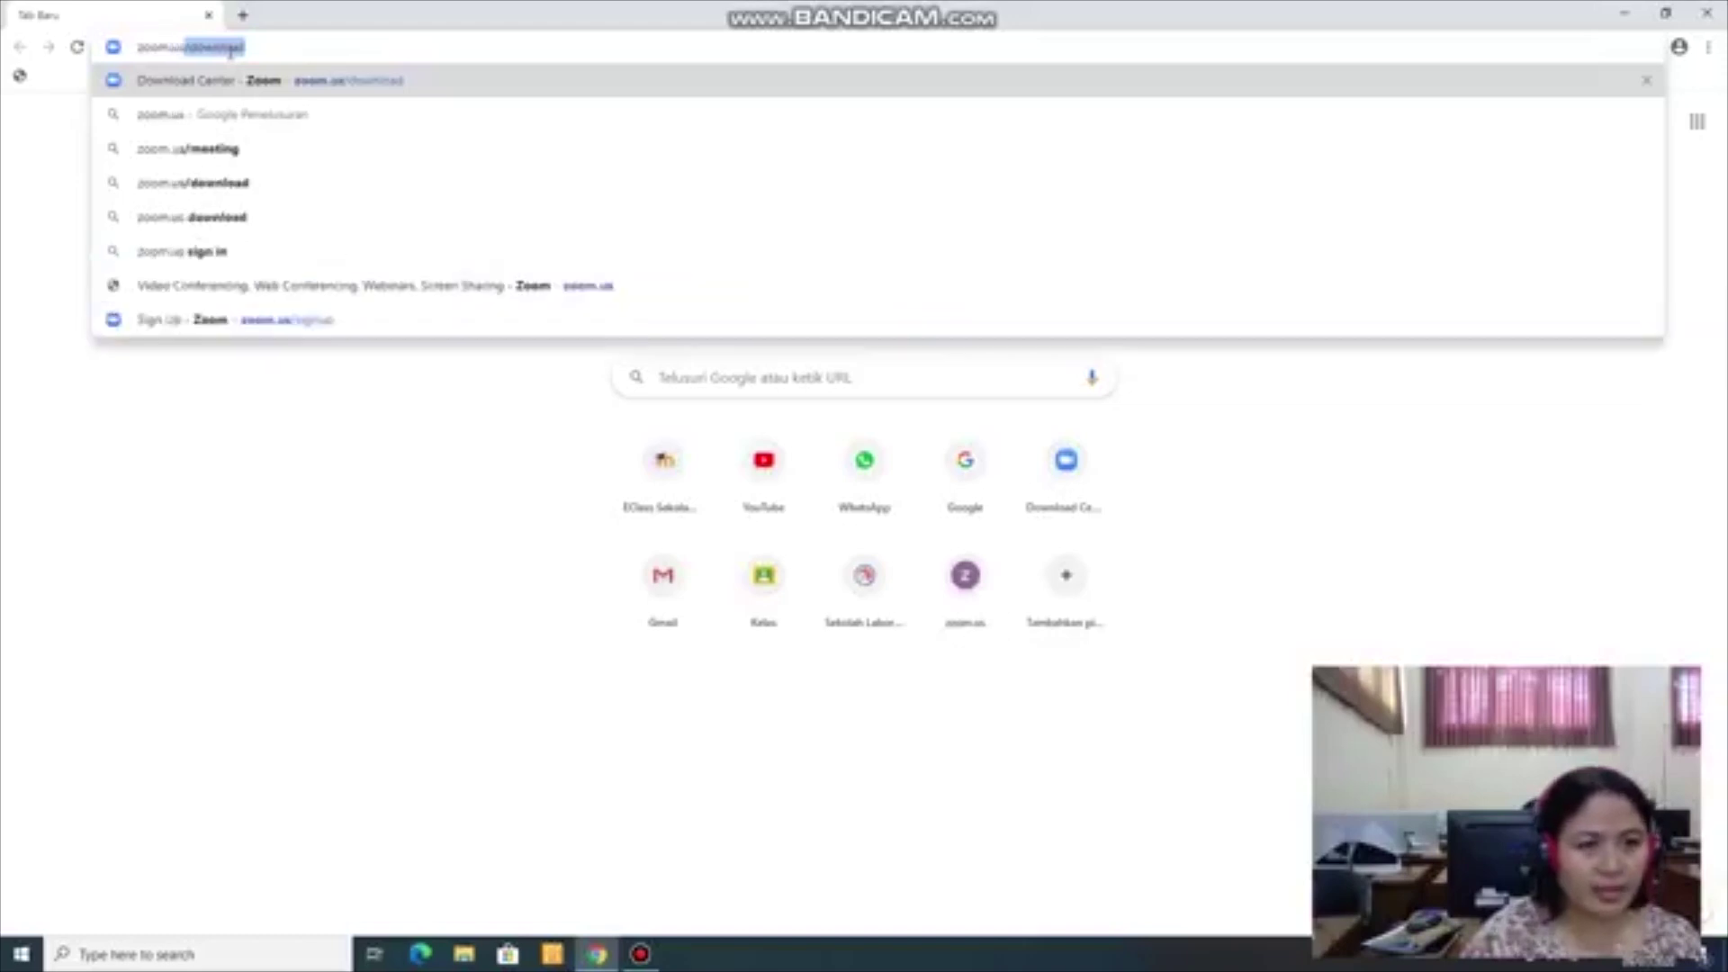
pyautogui.write('/down')
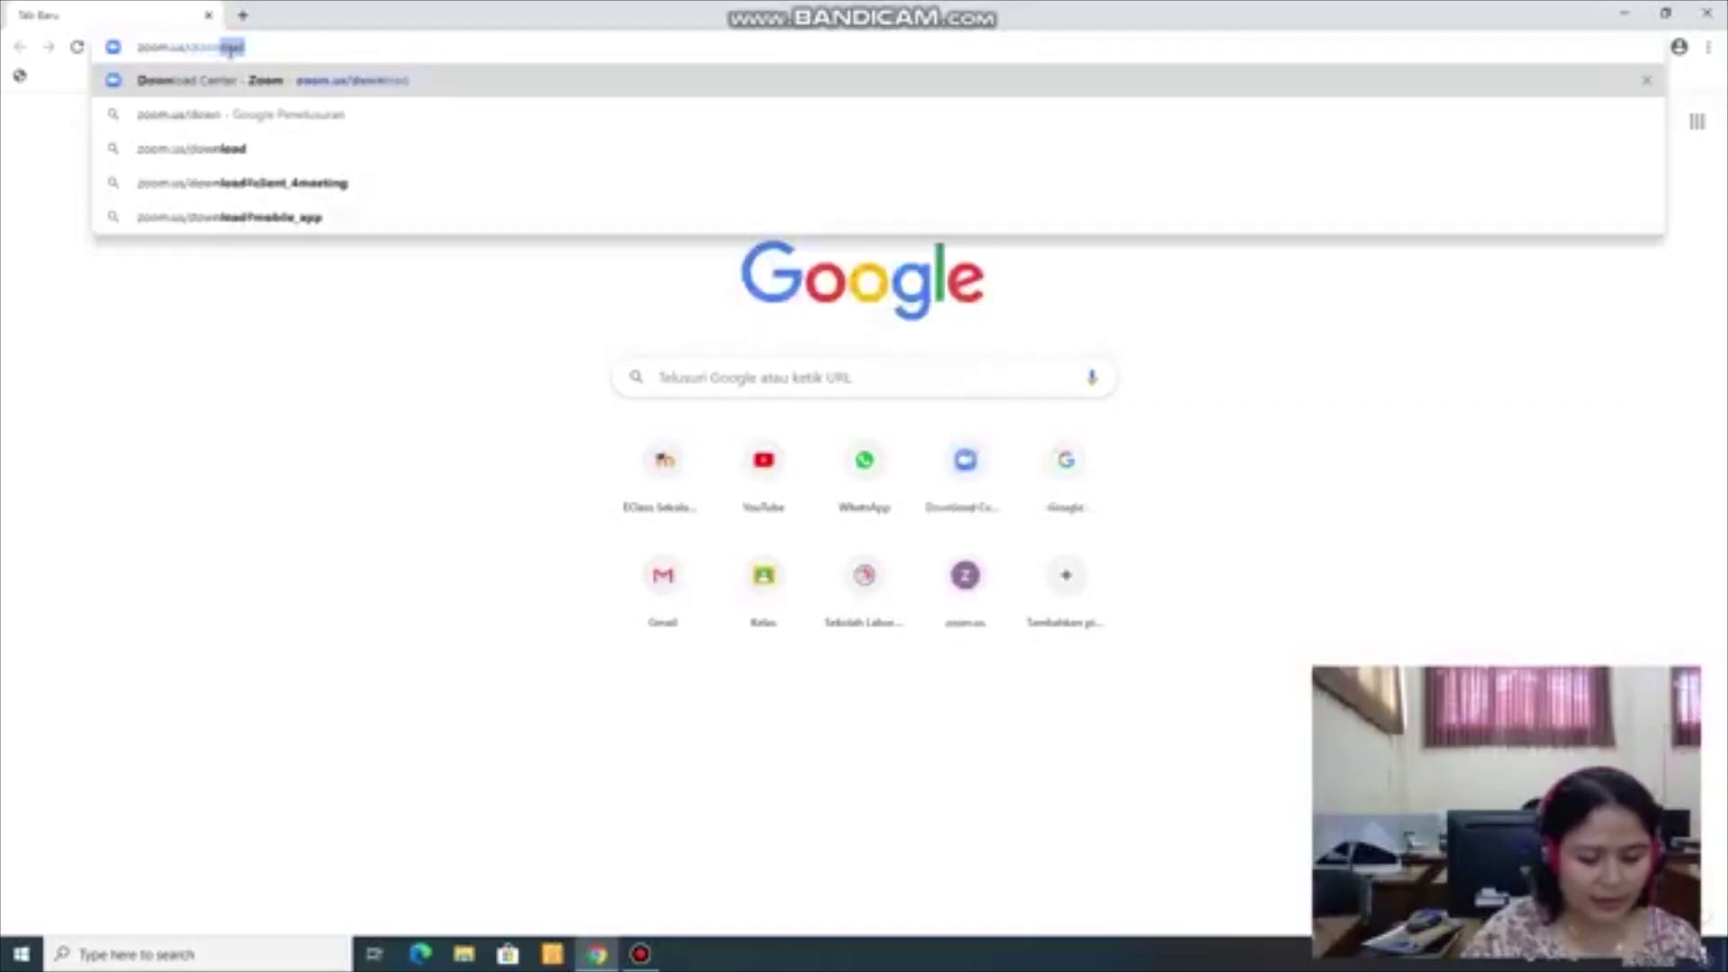
pyautogui.write('load')
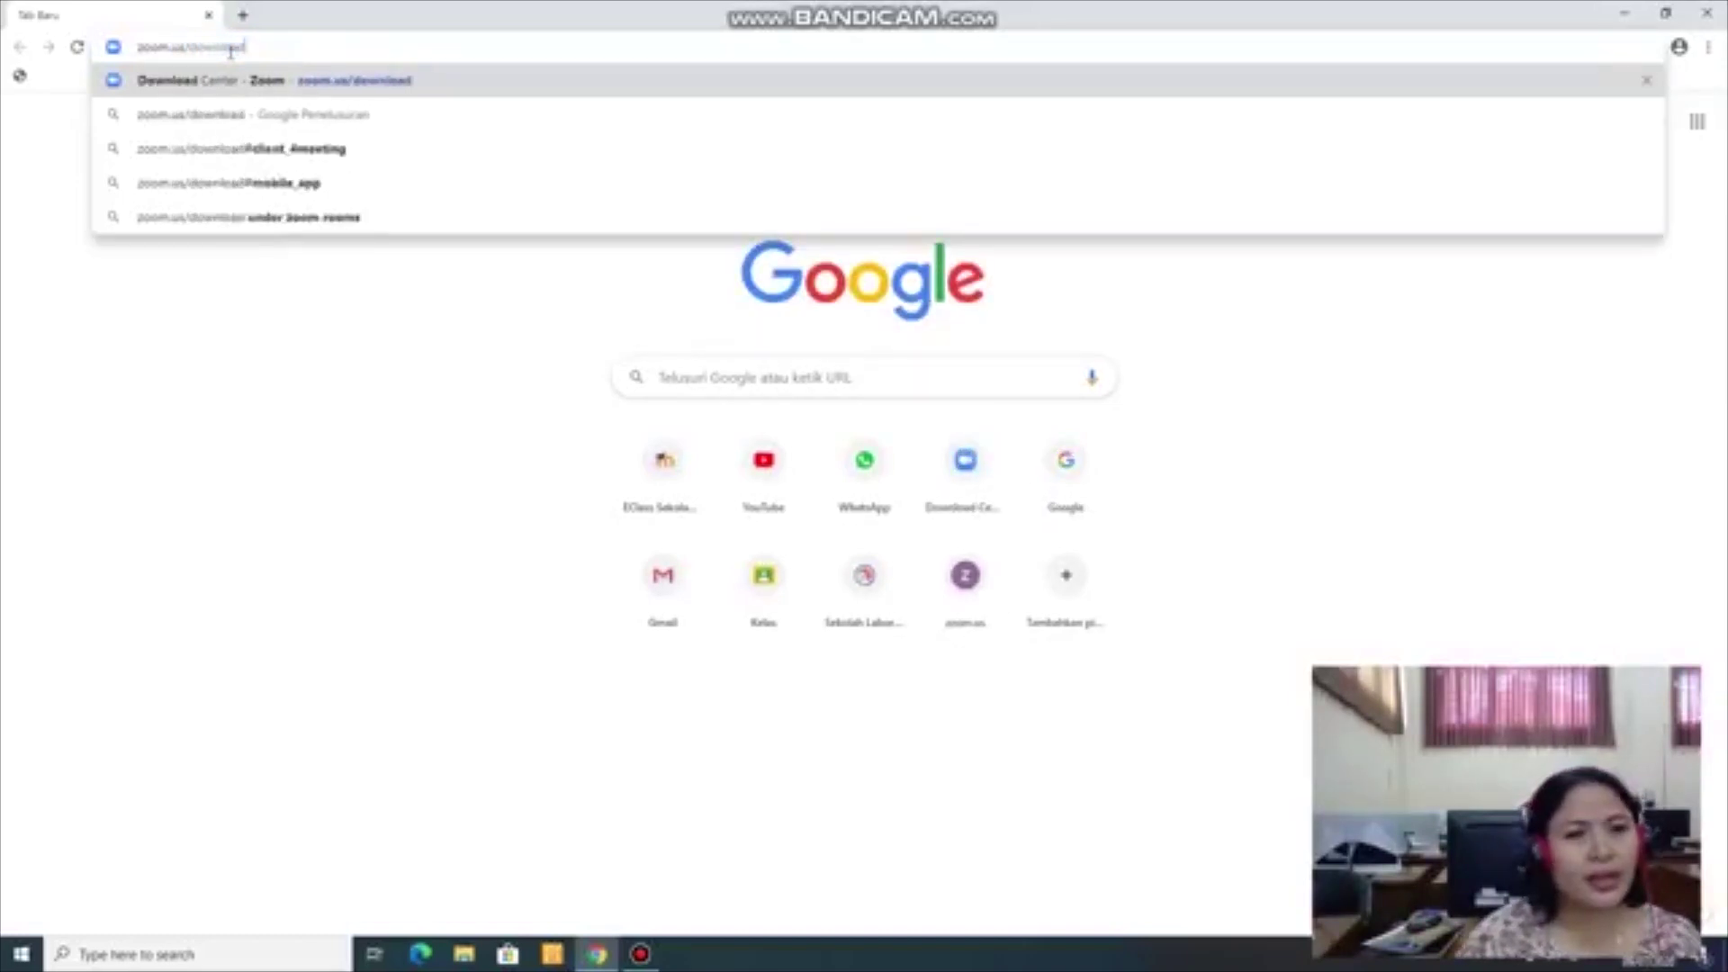
pyautogui.press('Return')
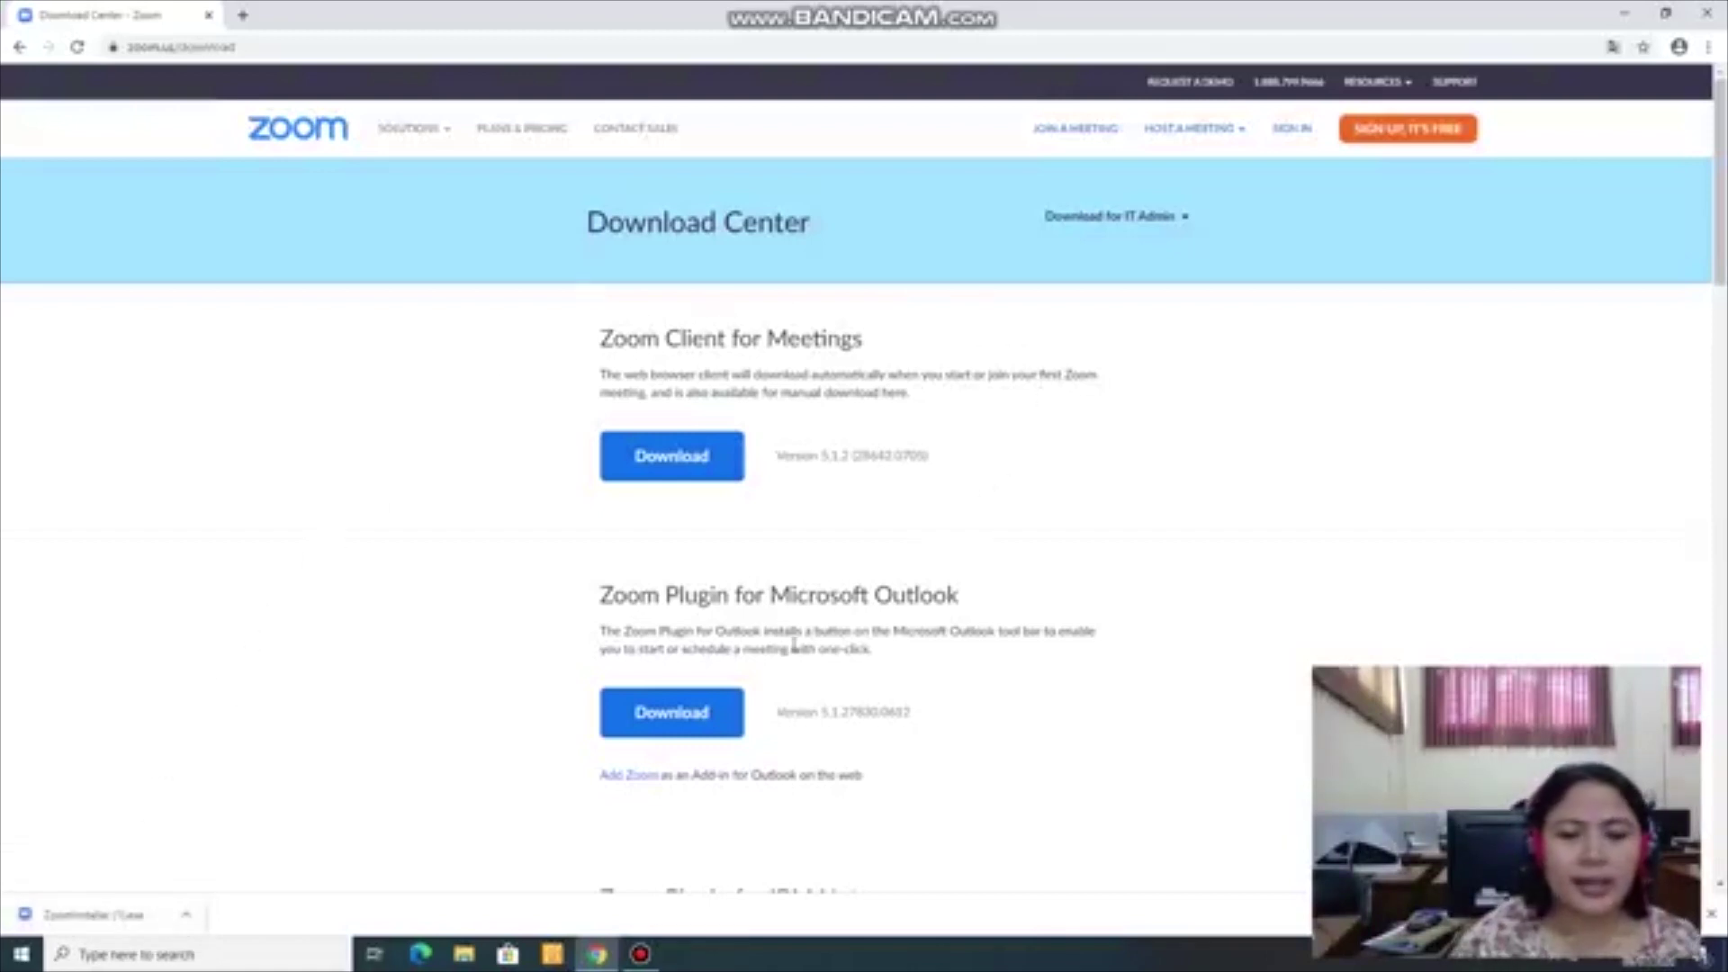
pyautogui.click(464, 956)
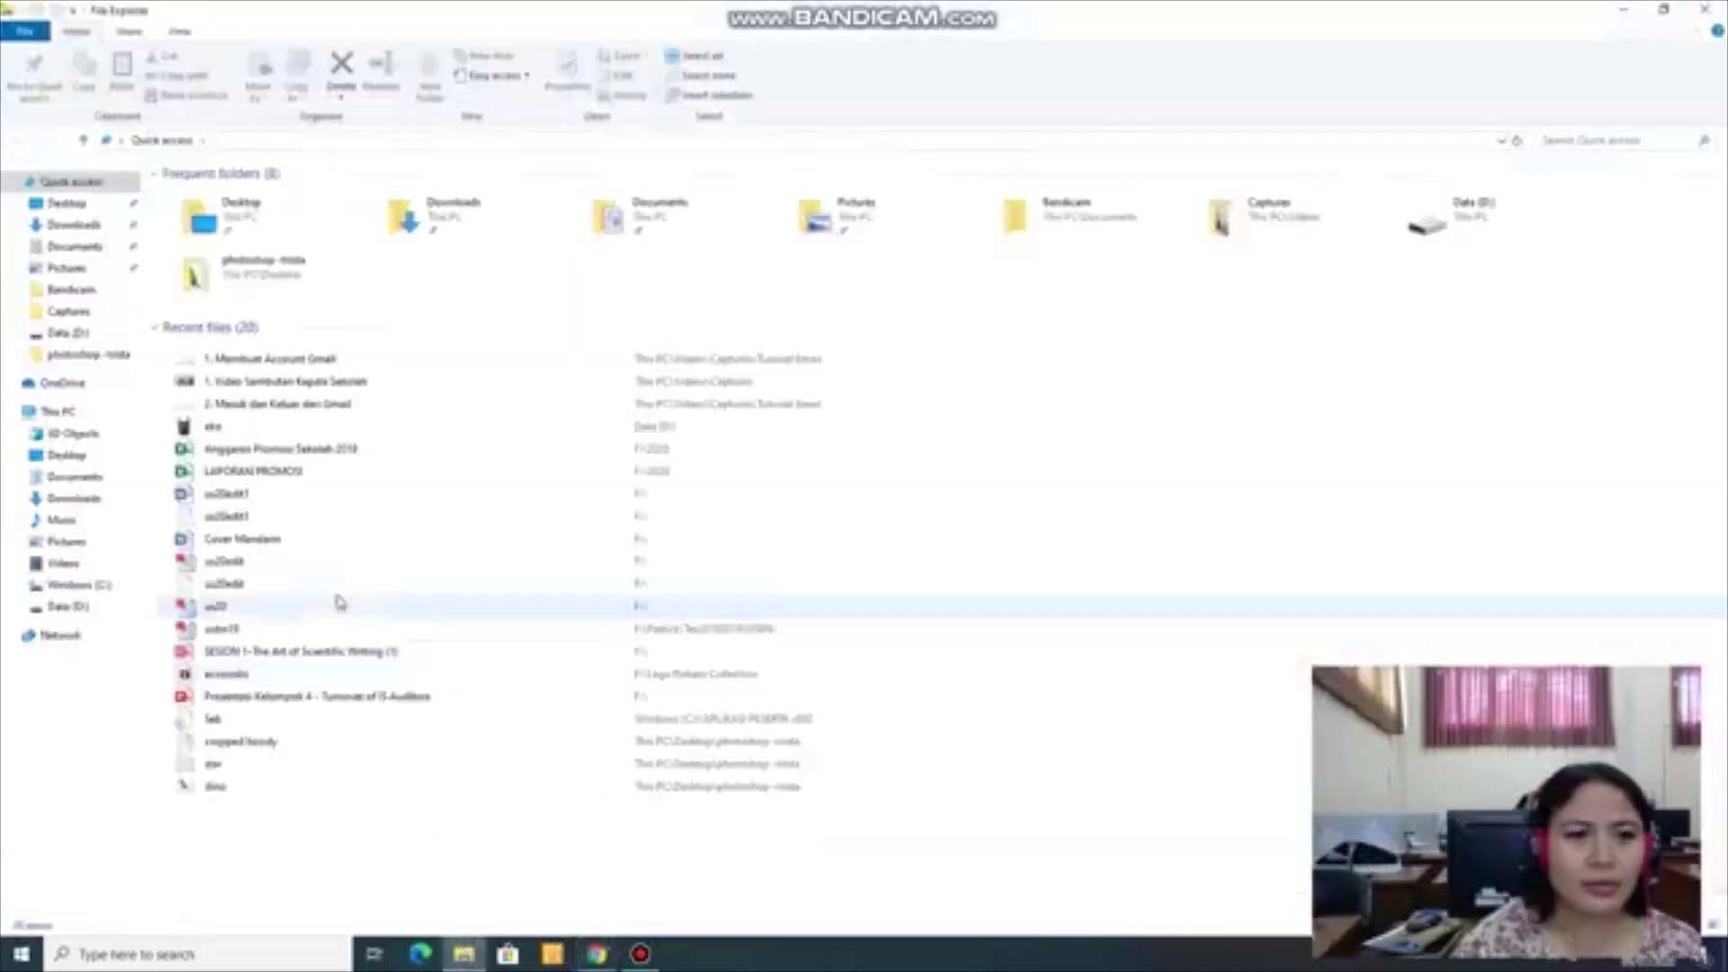
# Browse to the C:\Users\ASUS\Downloads folder.
pyautogui.click(81, 585)
pyautogui.click(196, 423)
pyautogui.doubleClick(196, 423)
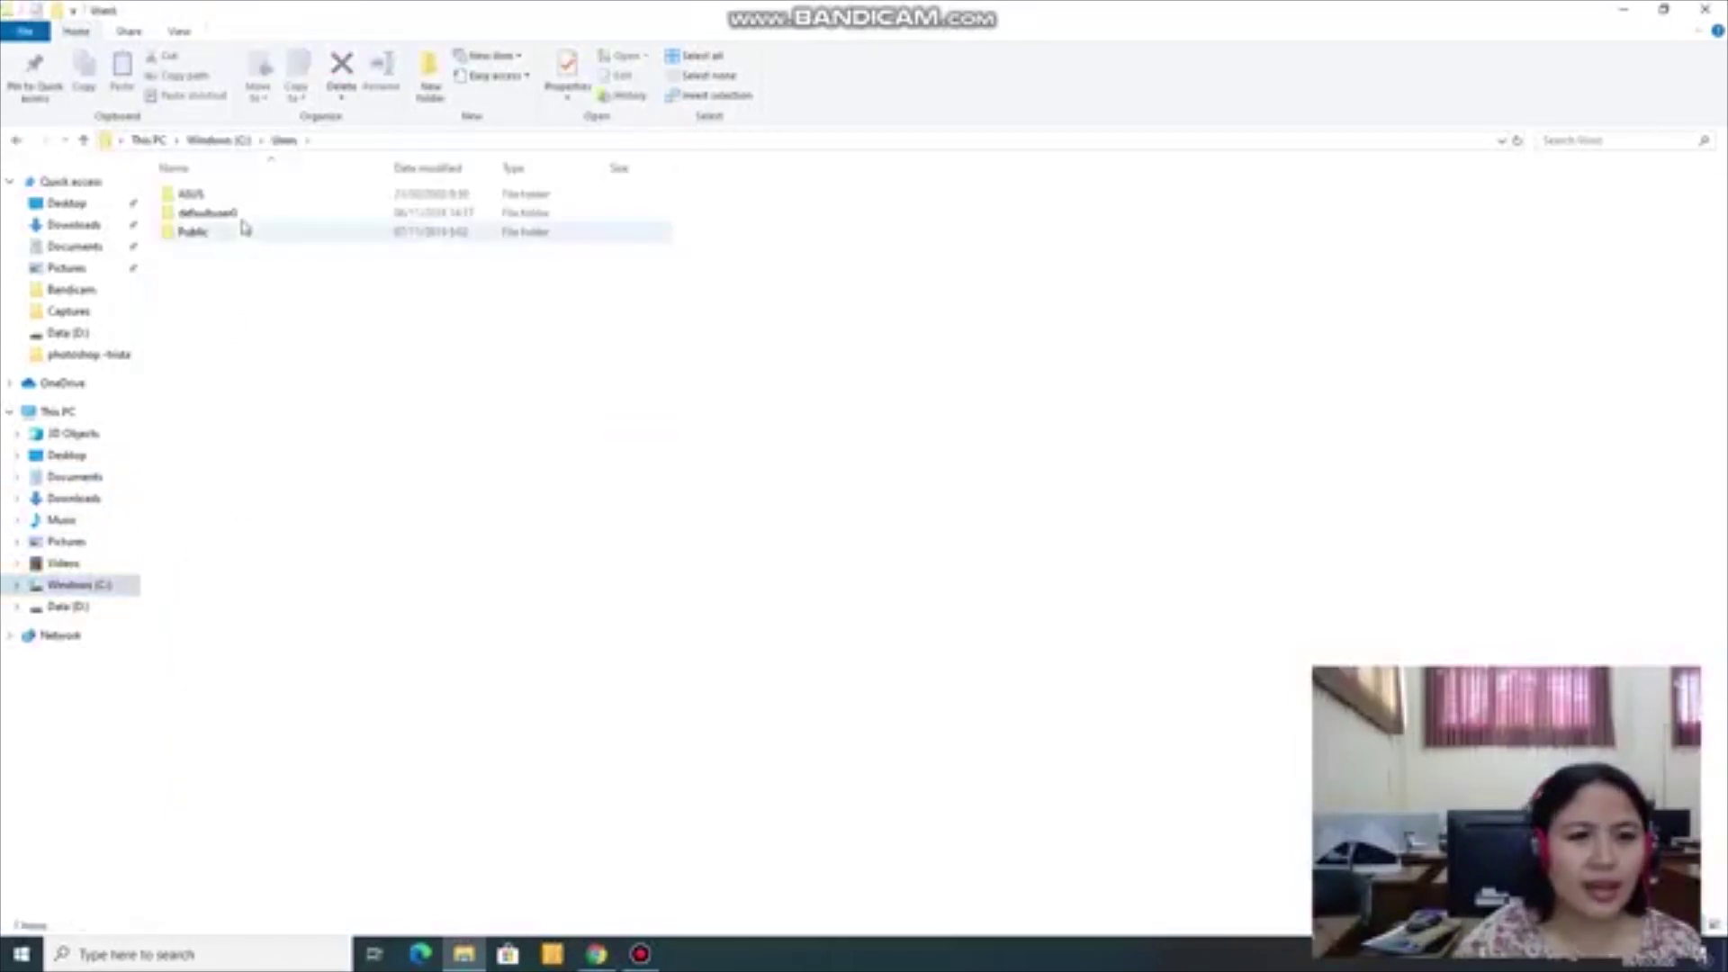
pyautogui.doubleClick(194, 195)
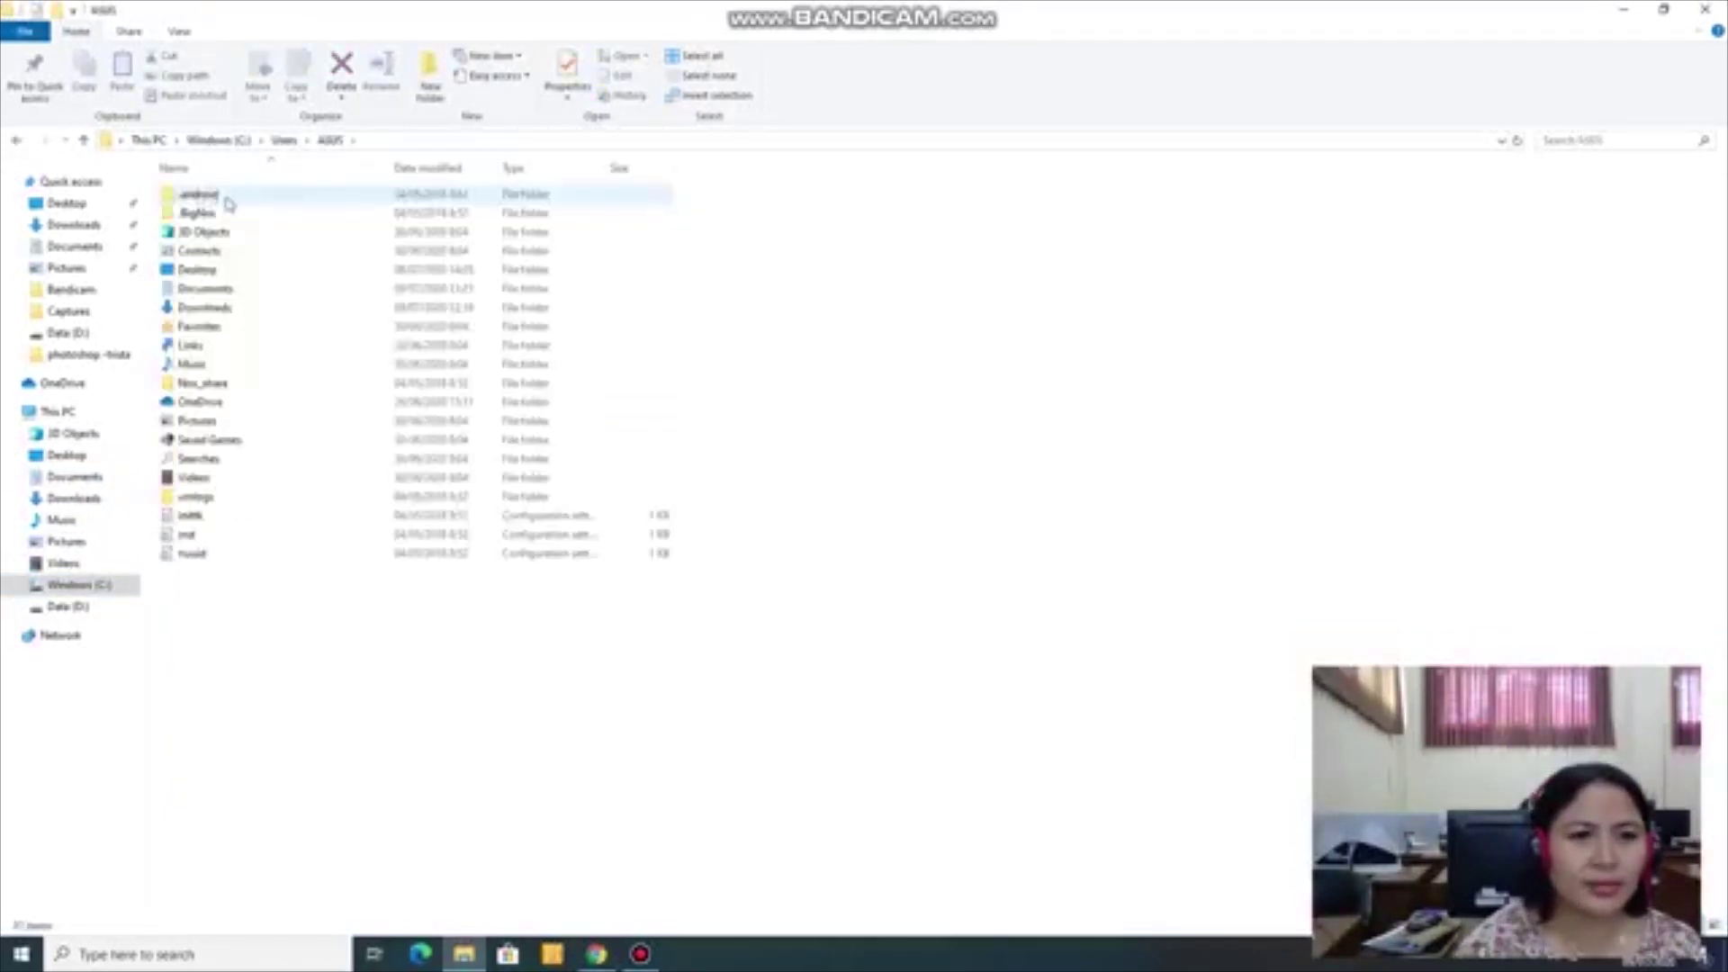
pyautogui.doubleClick(204, 308)
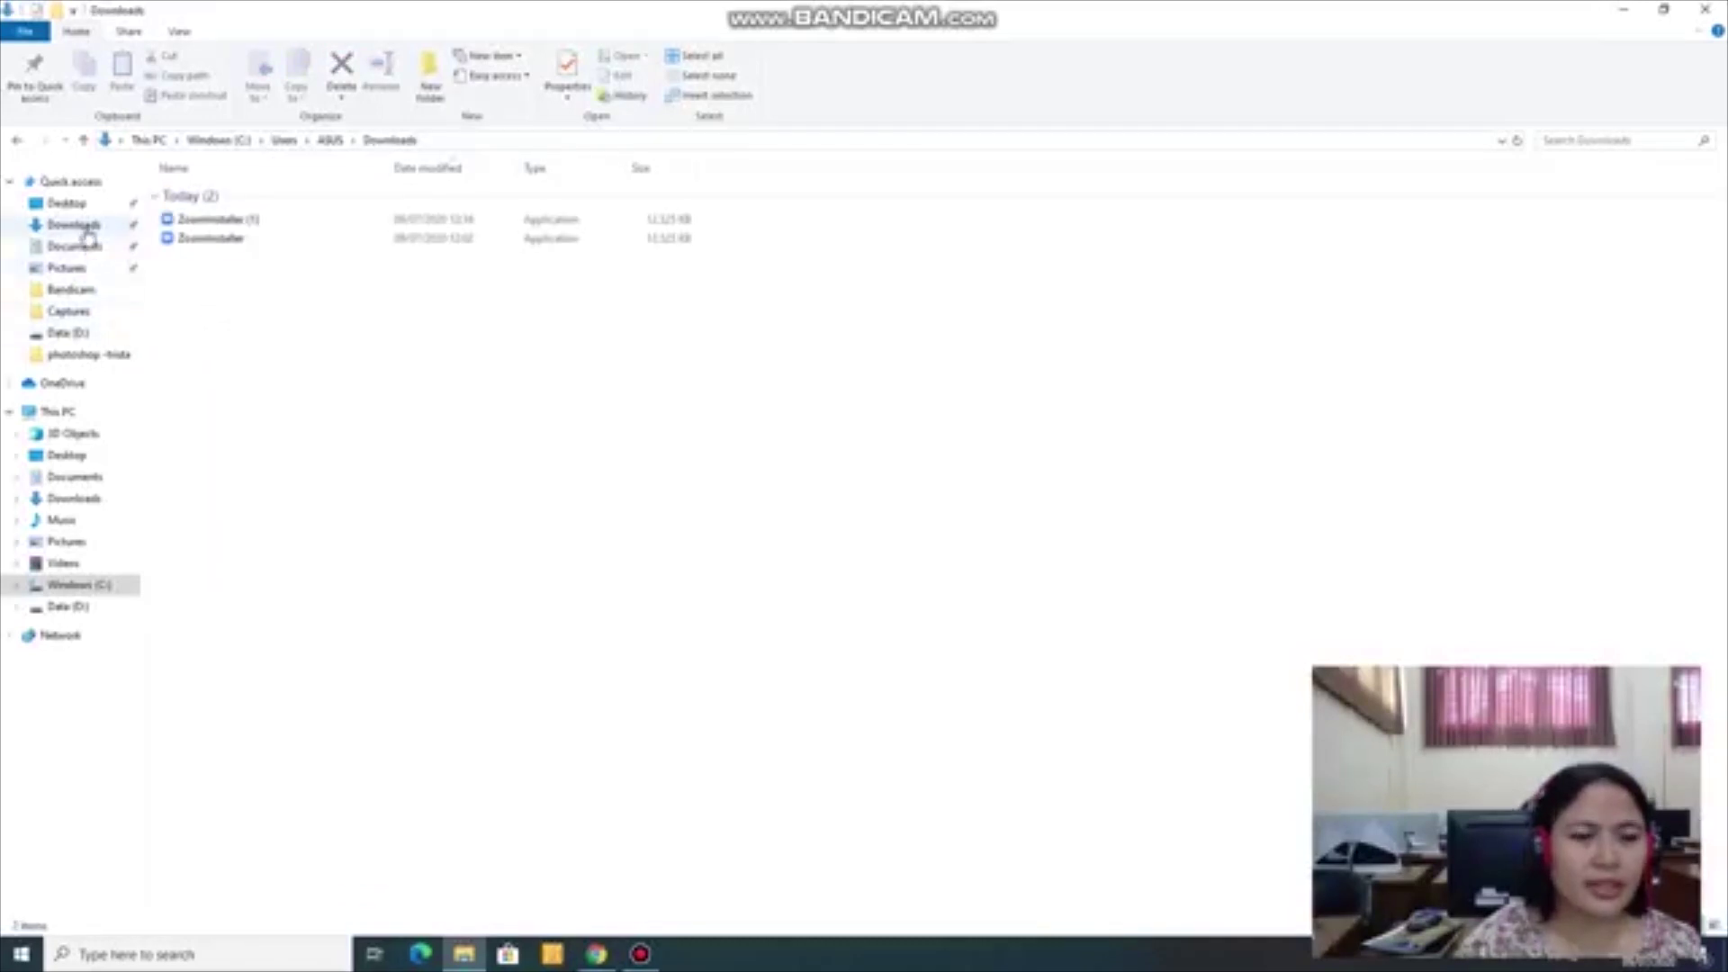
# Delete the duplicate ZoomInstaller (1) and run the remaining ZoomInstaller.
pyautogui.click(206, 223)
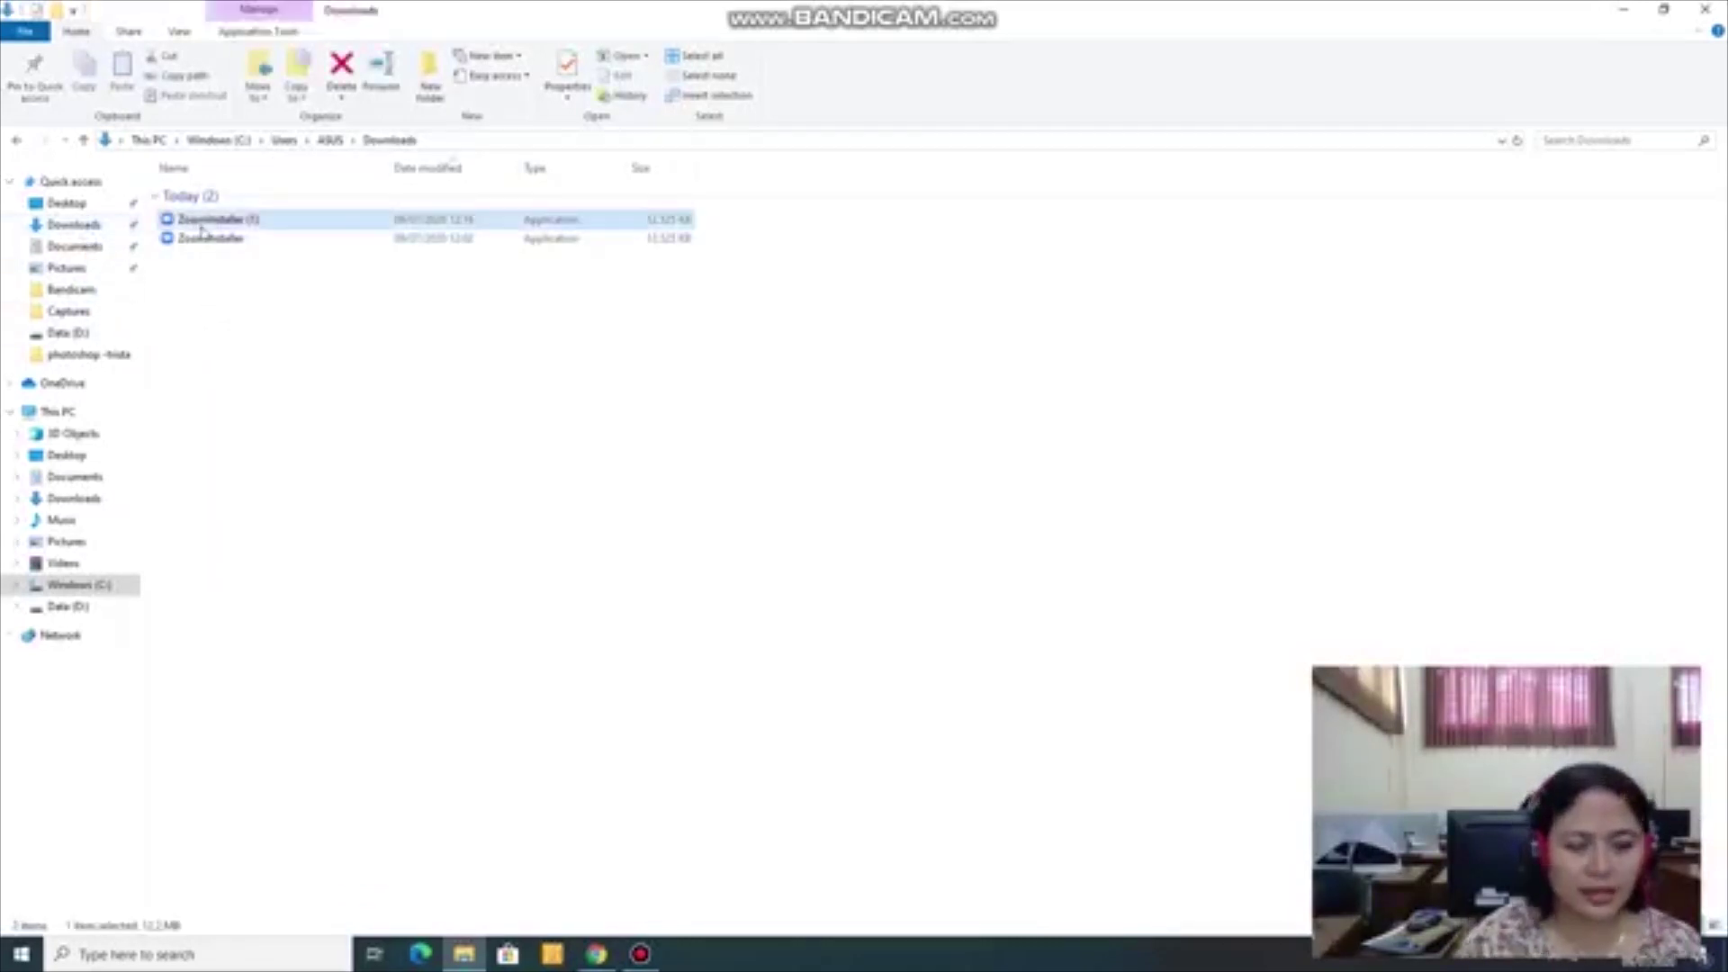
pyautogui.press('Delete')
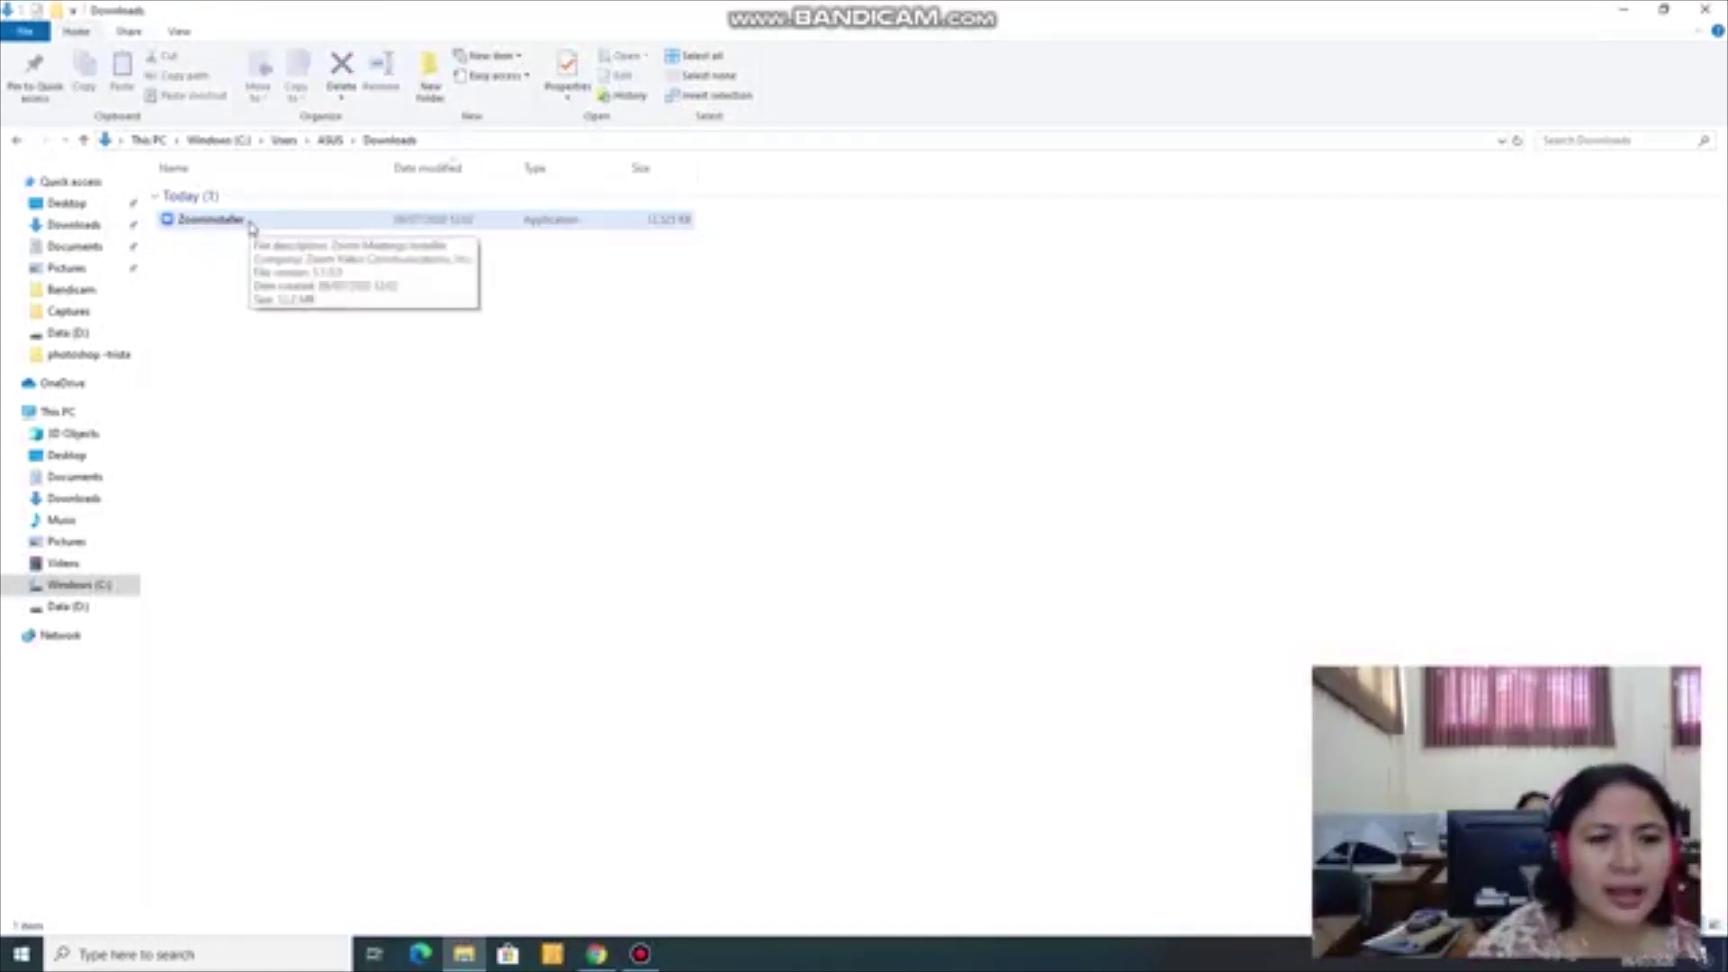
pyautogui.doubleClick(251, 225)
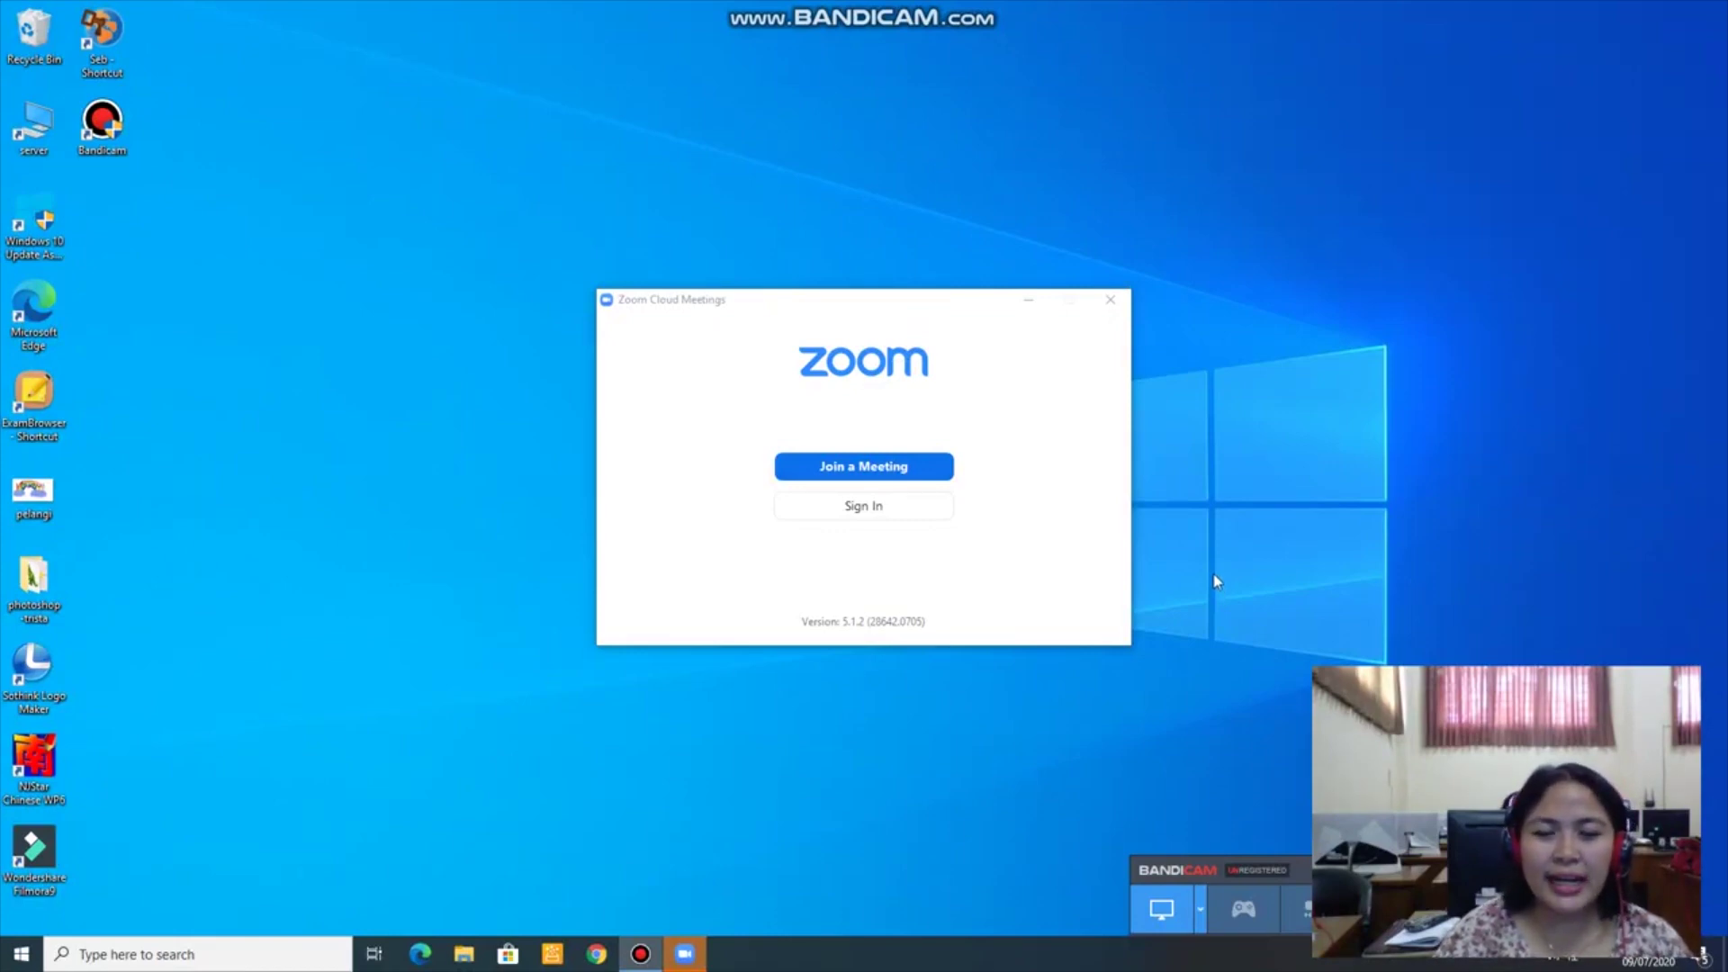
# Choose Join a Meeting in the installed Zoom app and bring up Chrome behind it.
pyautogui.click(886, 468)
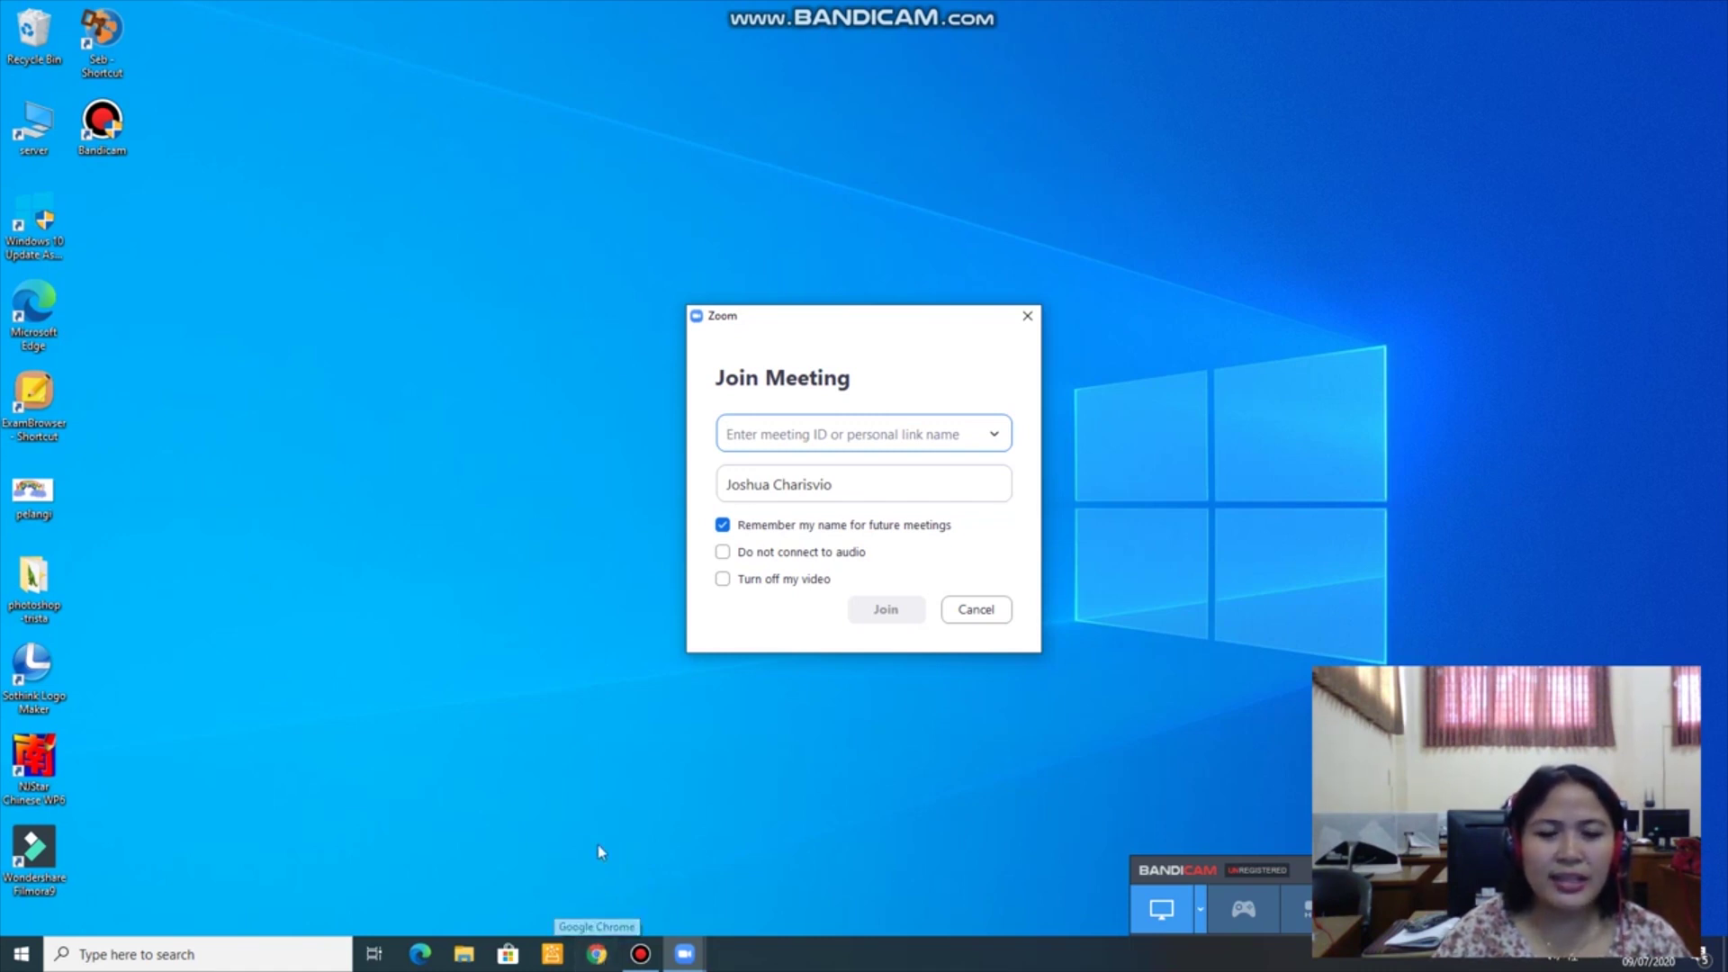
pyautogui.click(597, 956)
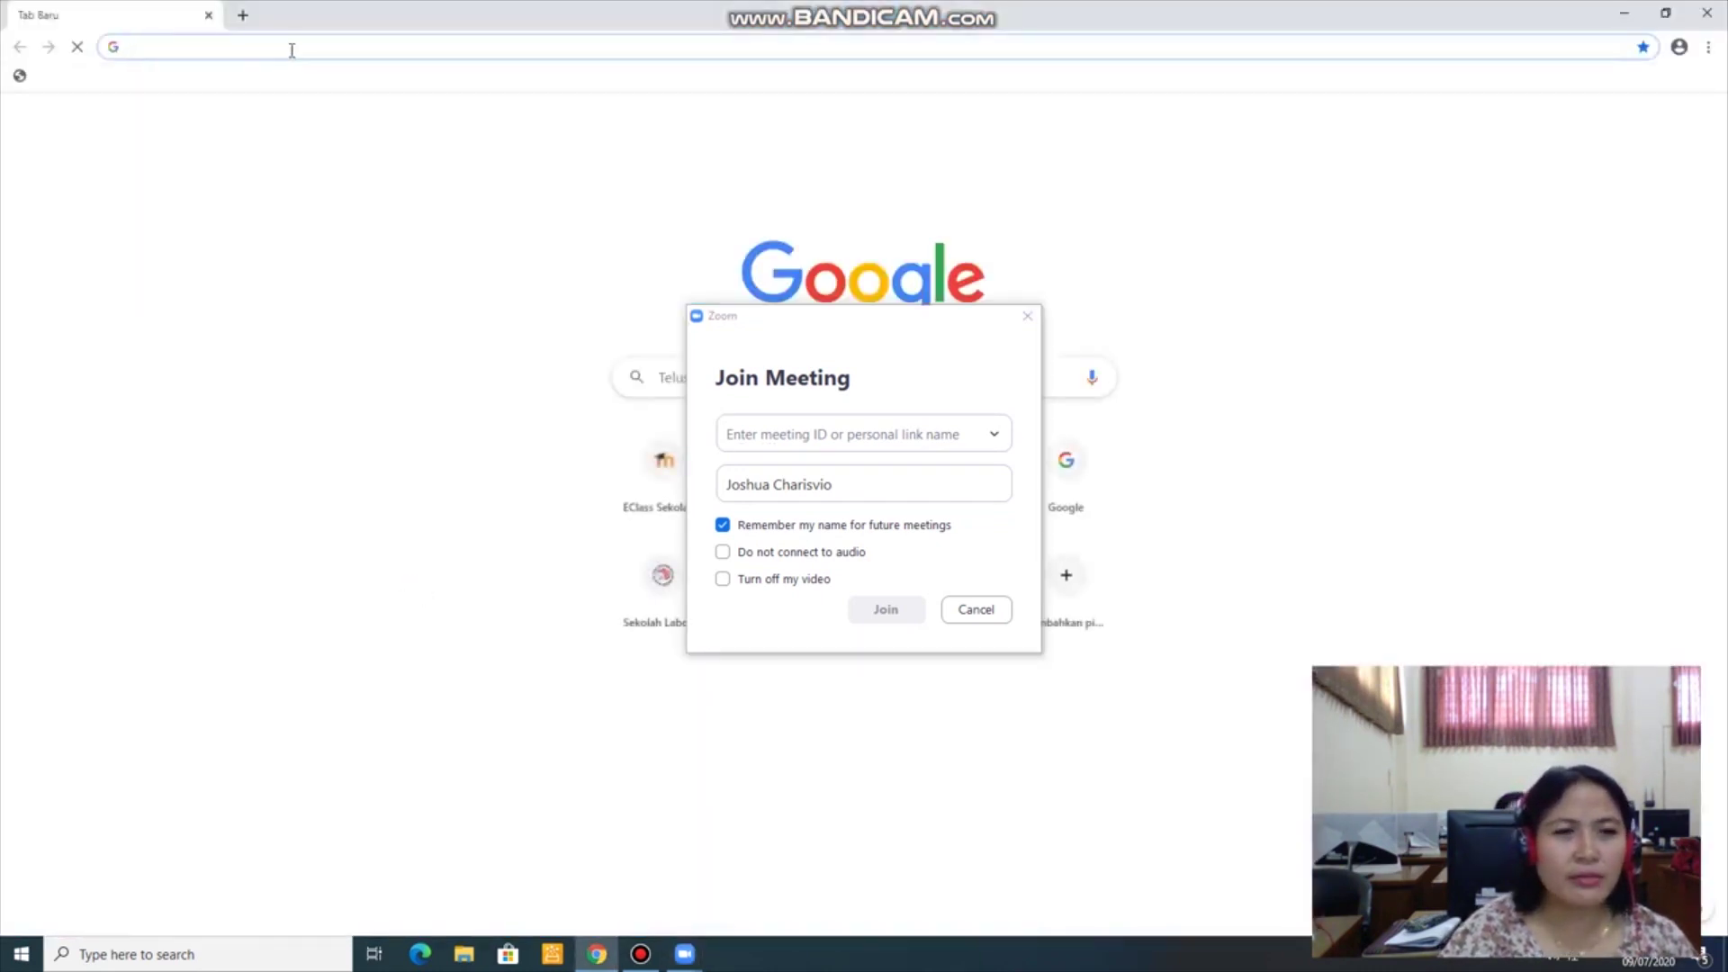
# Load WhatsApp Web and open the chat containing the Zoom invitation.
pyautogui.click(292, 49)
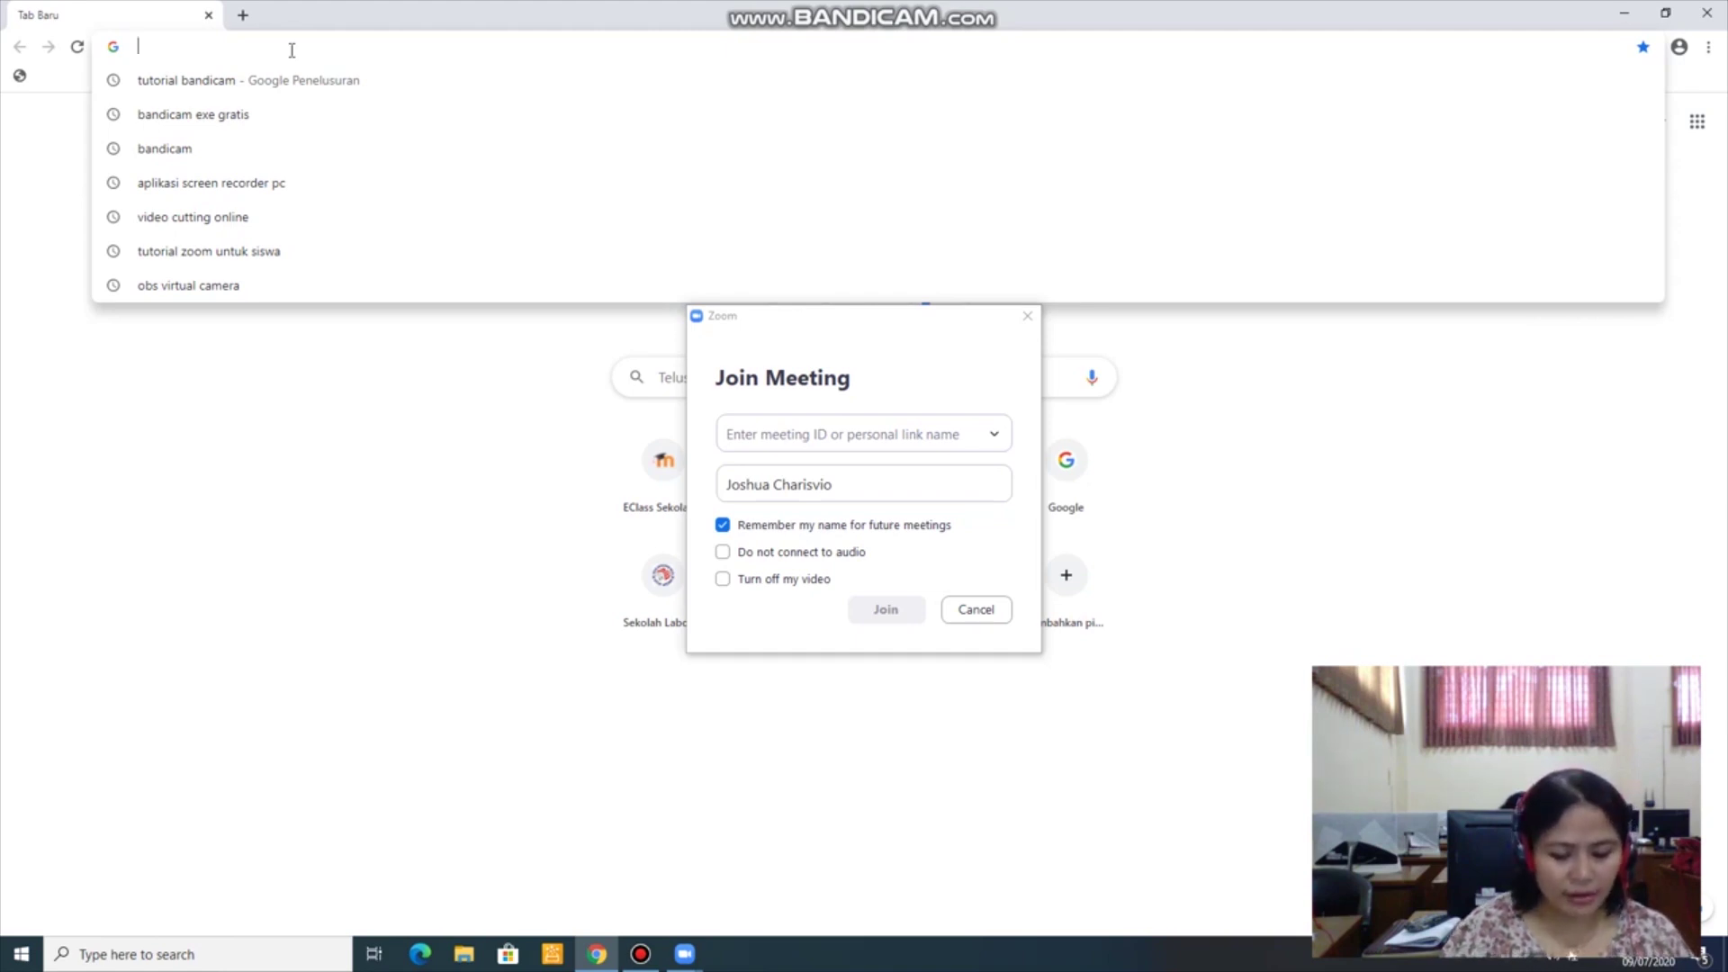
pyautogui.write('web')
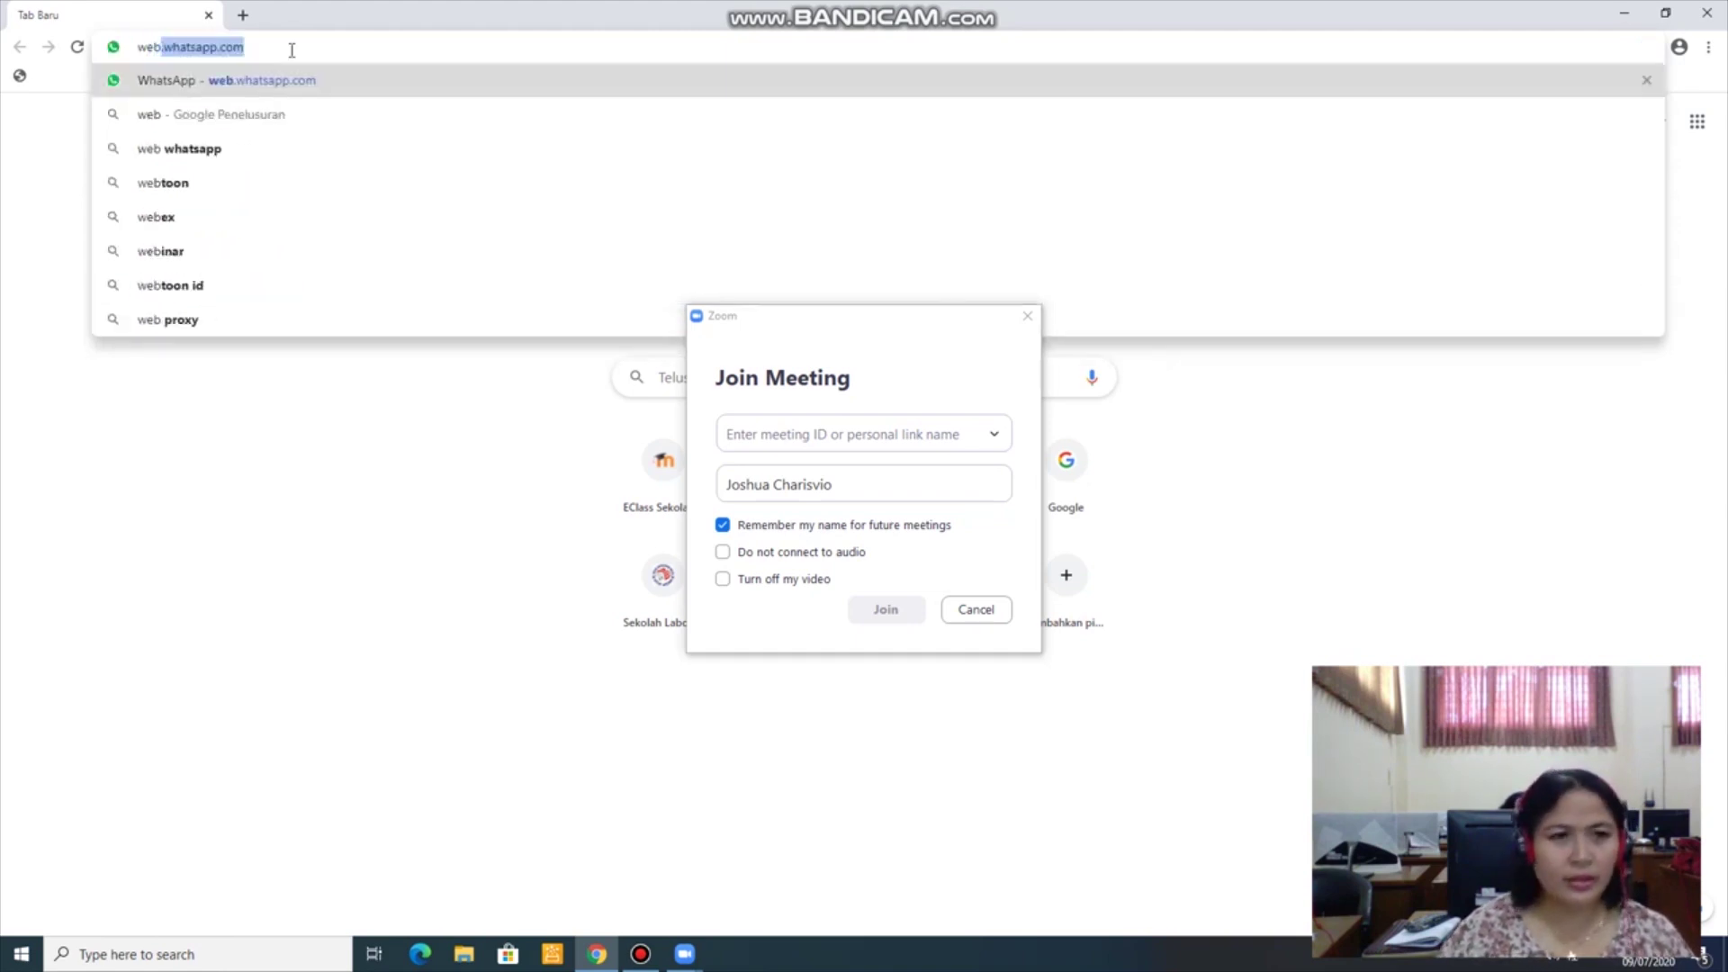
pyautogui.press('Return')
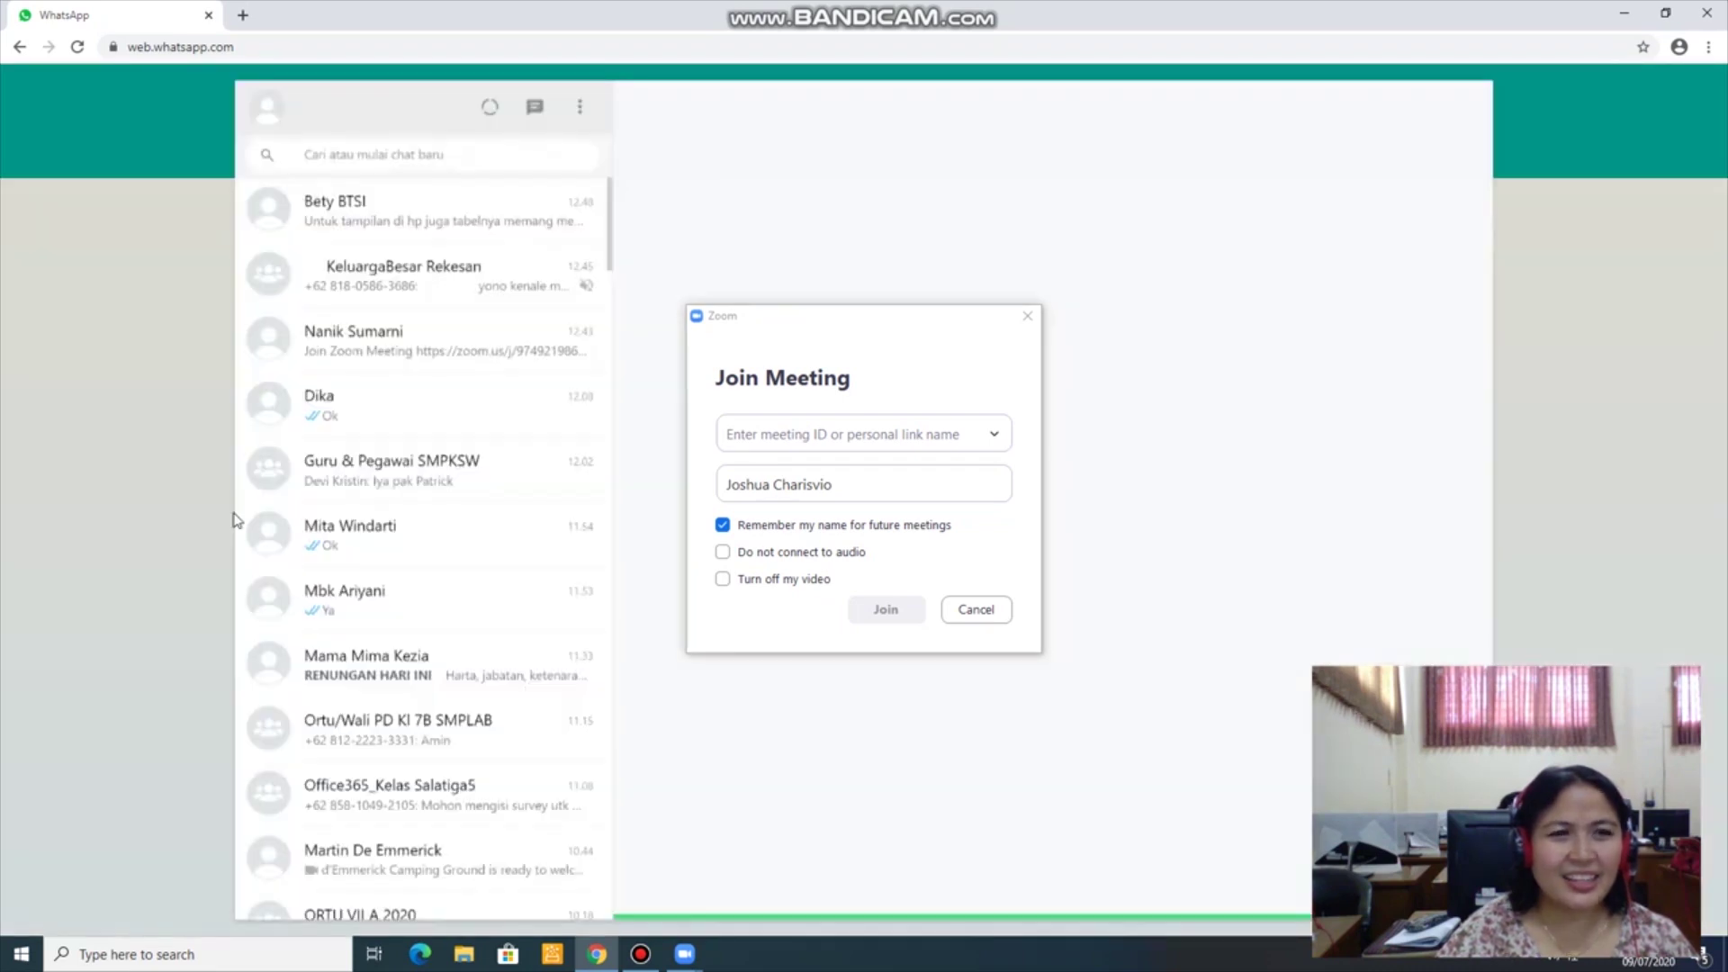
pyautogui.click(401, 351)
# Copy the invitation's meeting ID and paste it into Zoom's Join Meeting ID field.
pyautogui.moveTo(796, 330); pyautogui.dragTo(1229, 234)
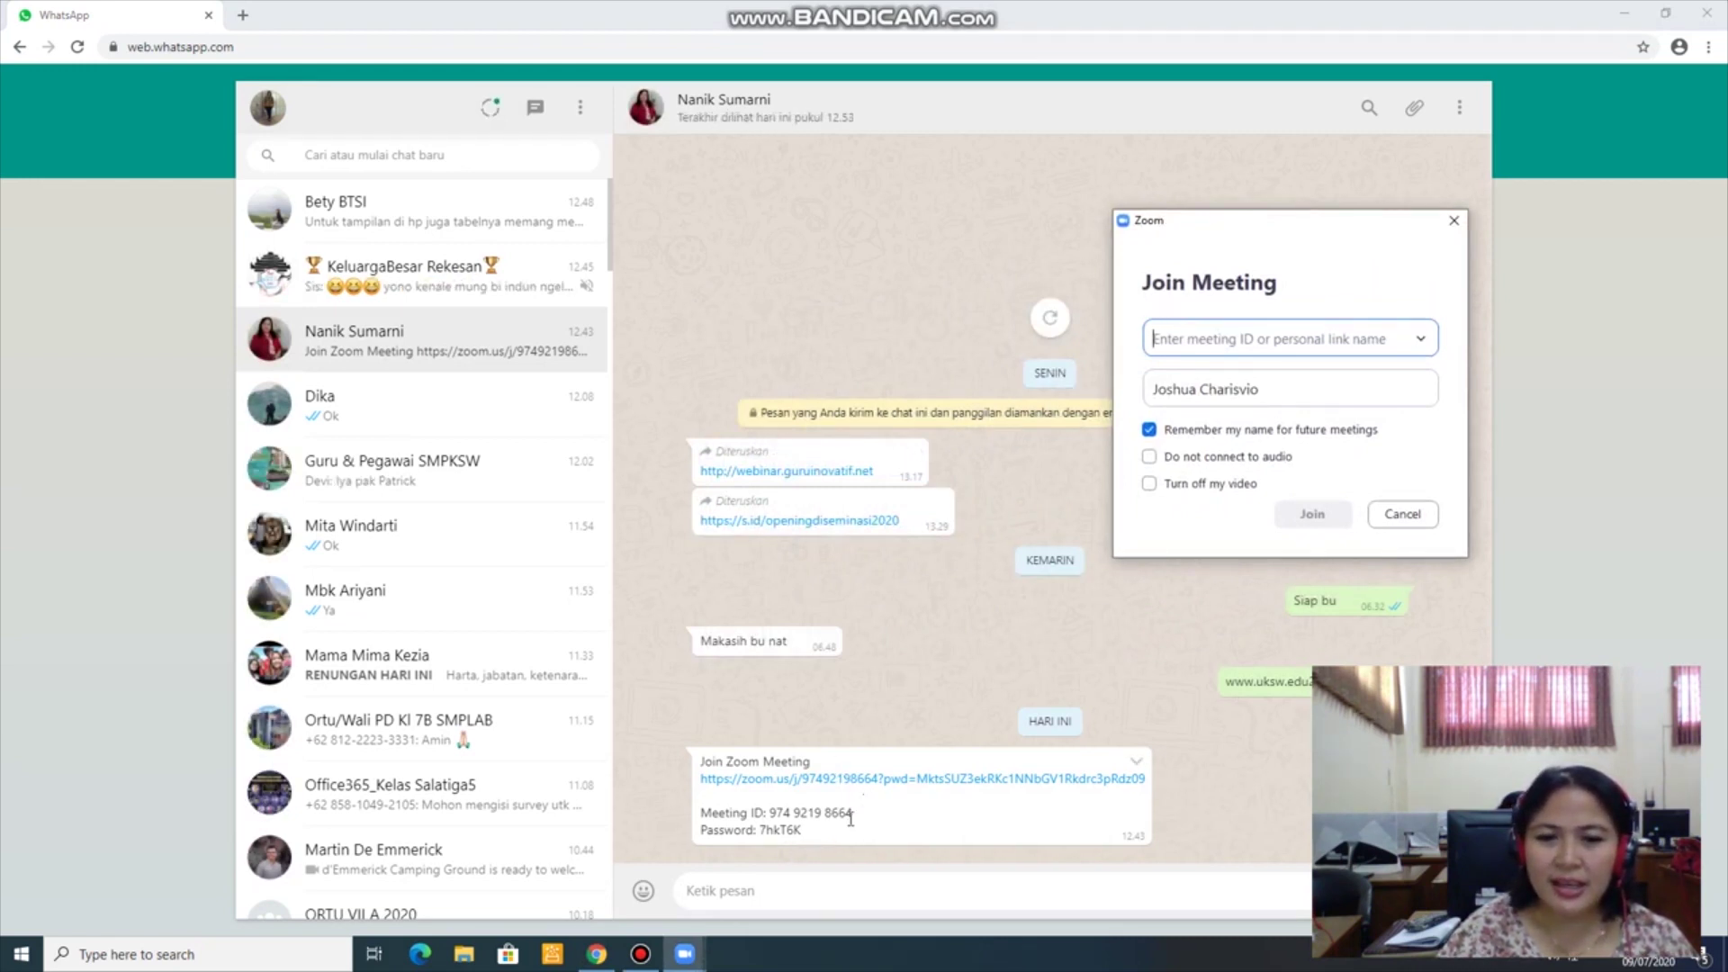
pyautogui.moveTo(853, 814); pyautogui.dragTo(773, 821)
pyautogui.hotkey('ctrl', 'c')
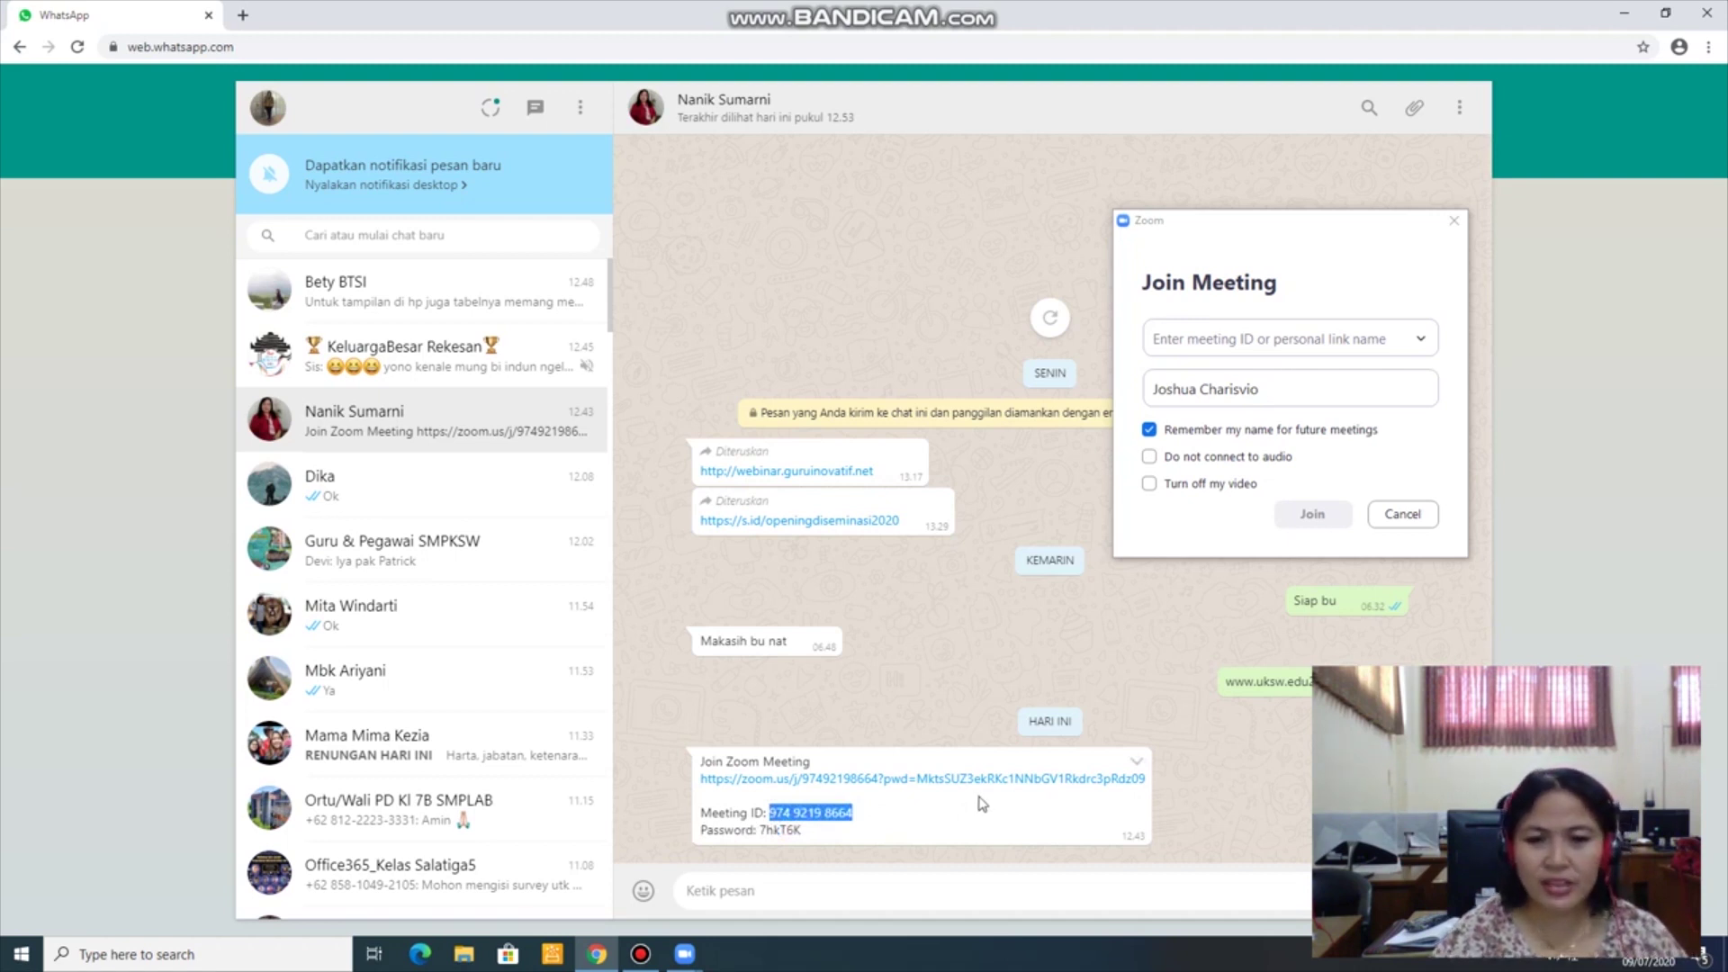
pyautogui.click(1236, 338)
pyautogui.rightClick(1236, 339)
pyautogui.click(1294, 423)
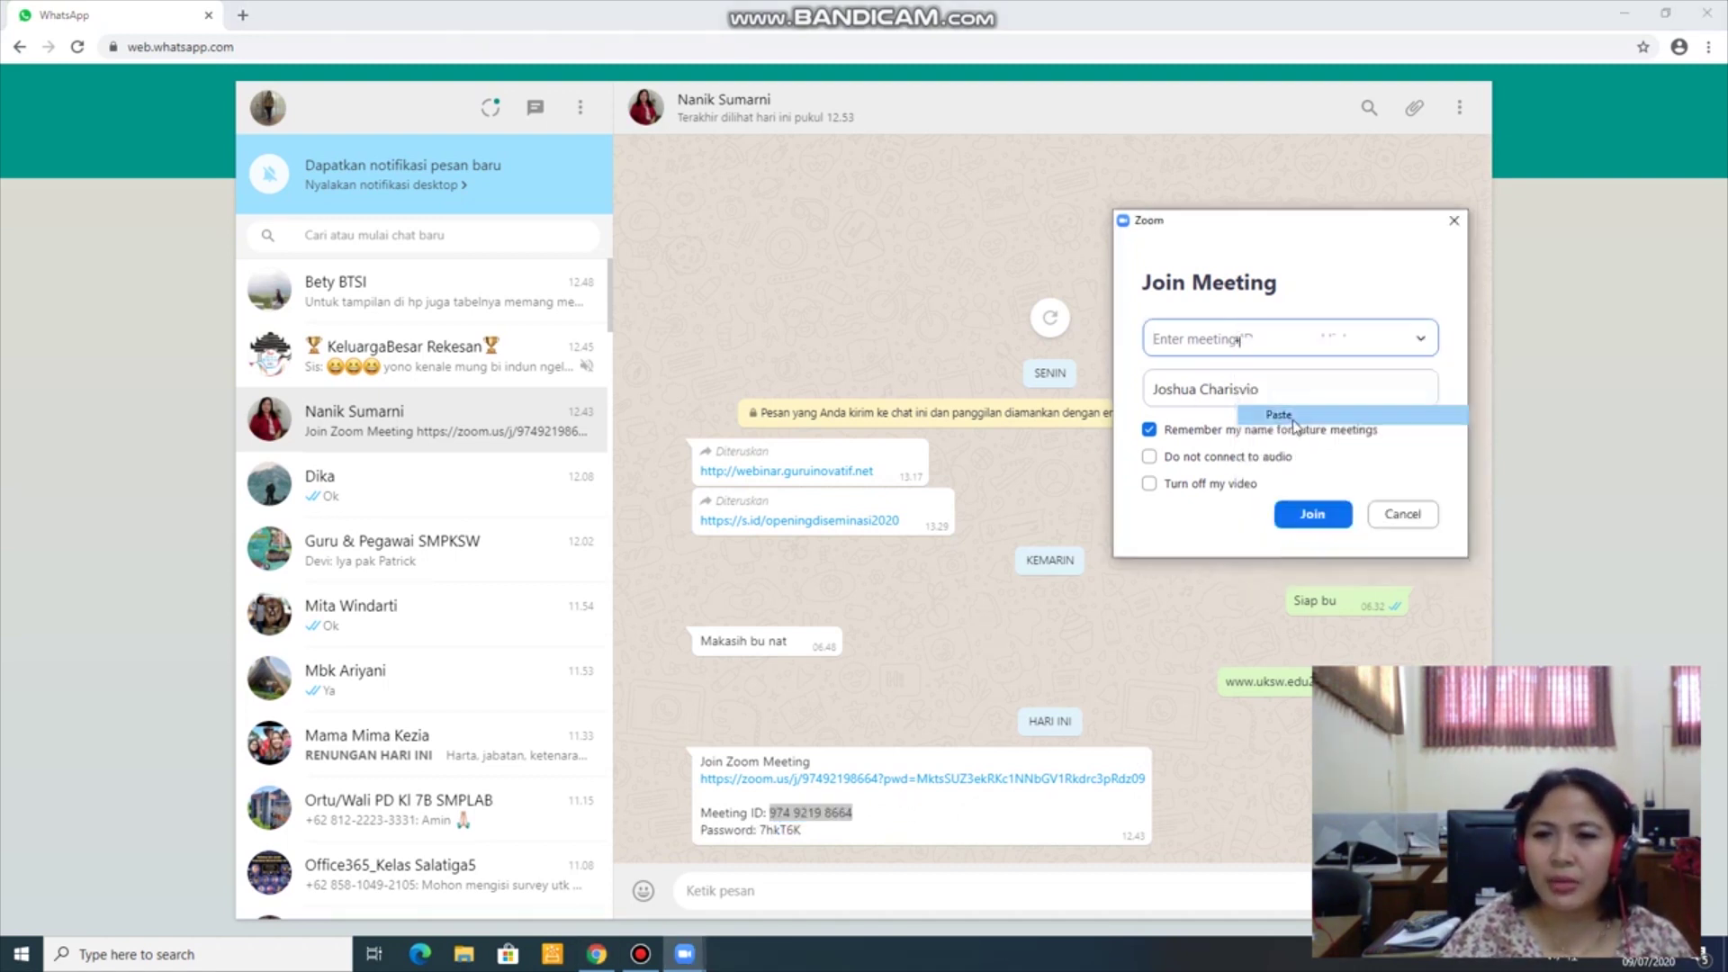
pyautogui.click(1206, 387)
pyautogui.moveTo(1272, 393); pyautogui.dragTo(1144, 390)
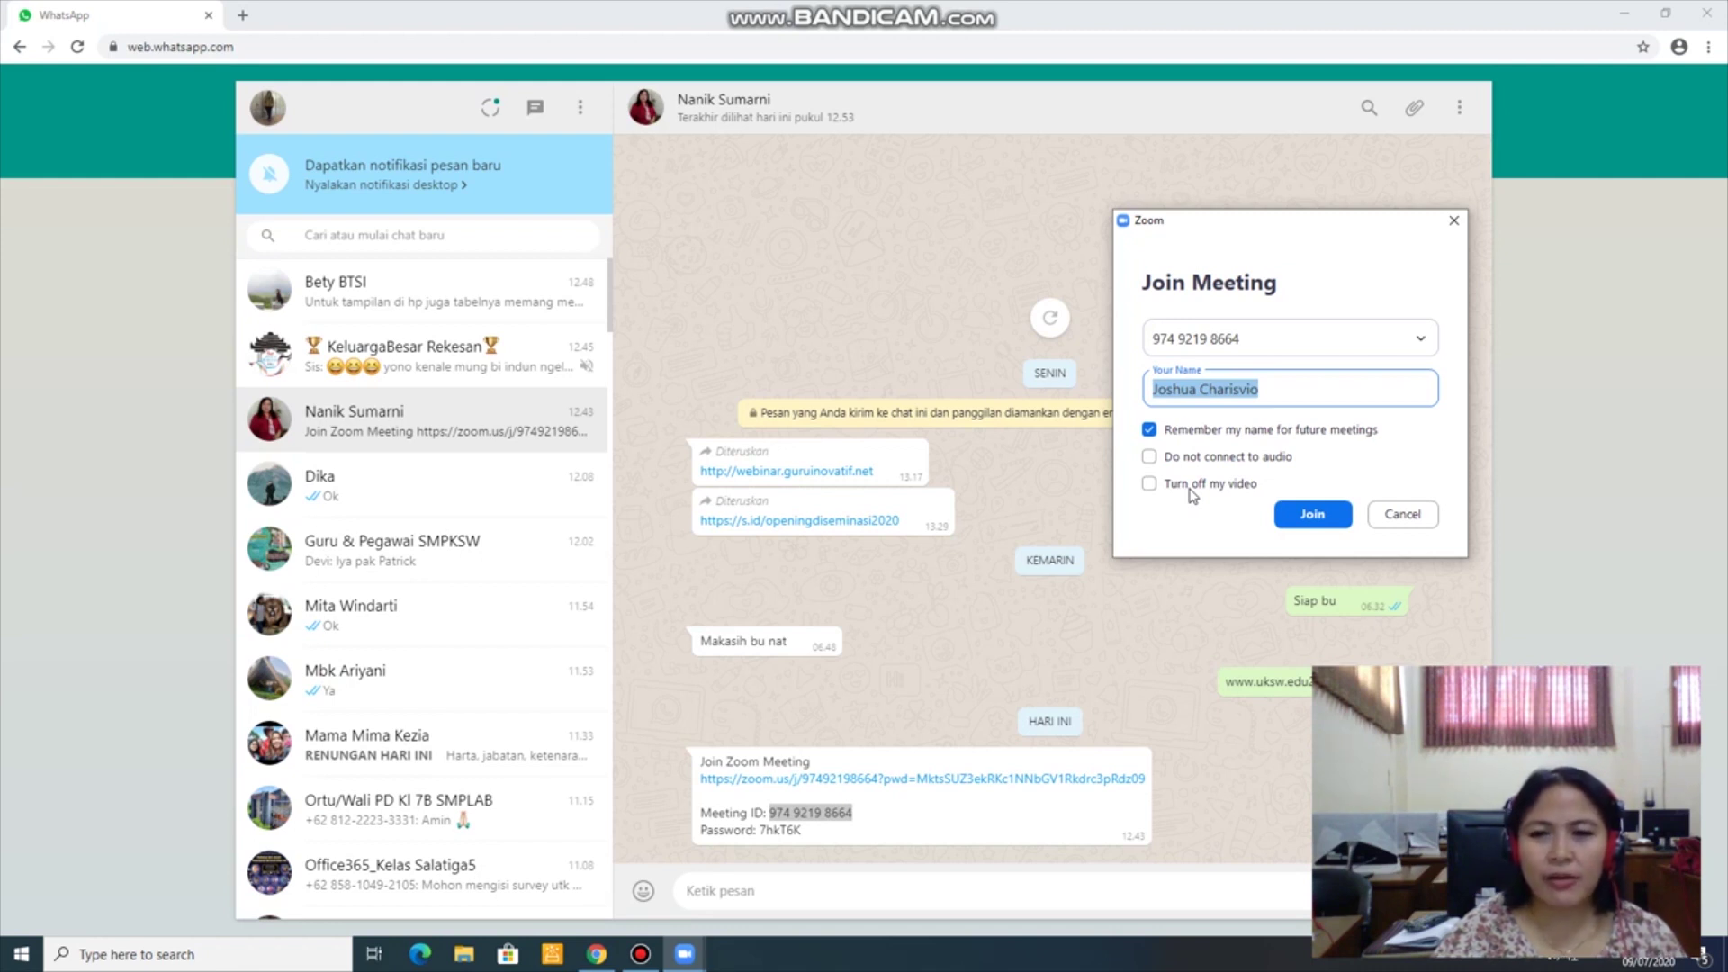
# Join the meeting by its ID and select the meeting password in the WhatsApp invitation.
pyautogui.click(1311, 515)
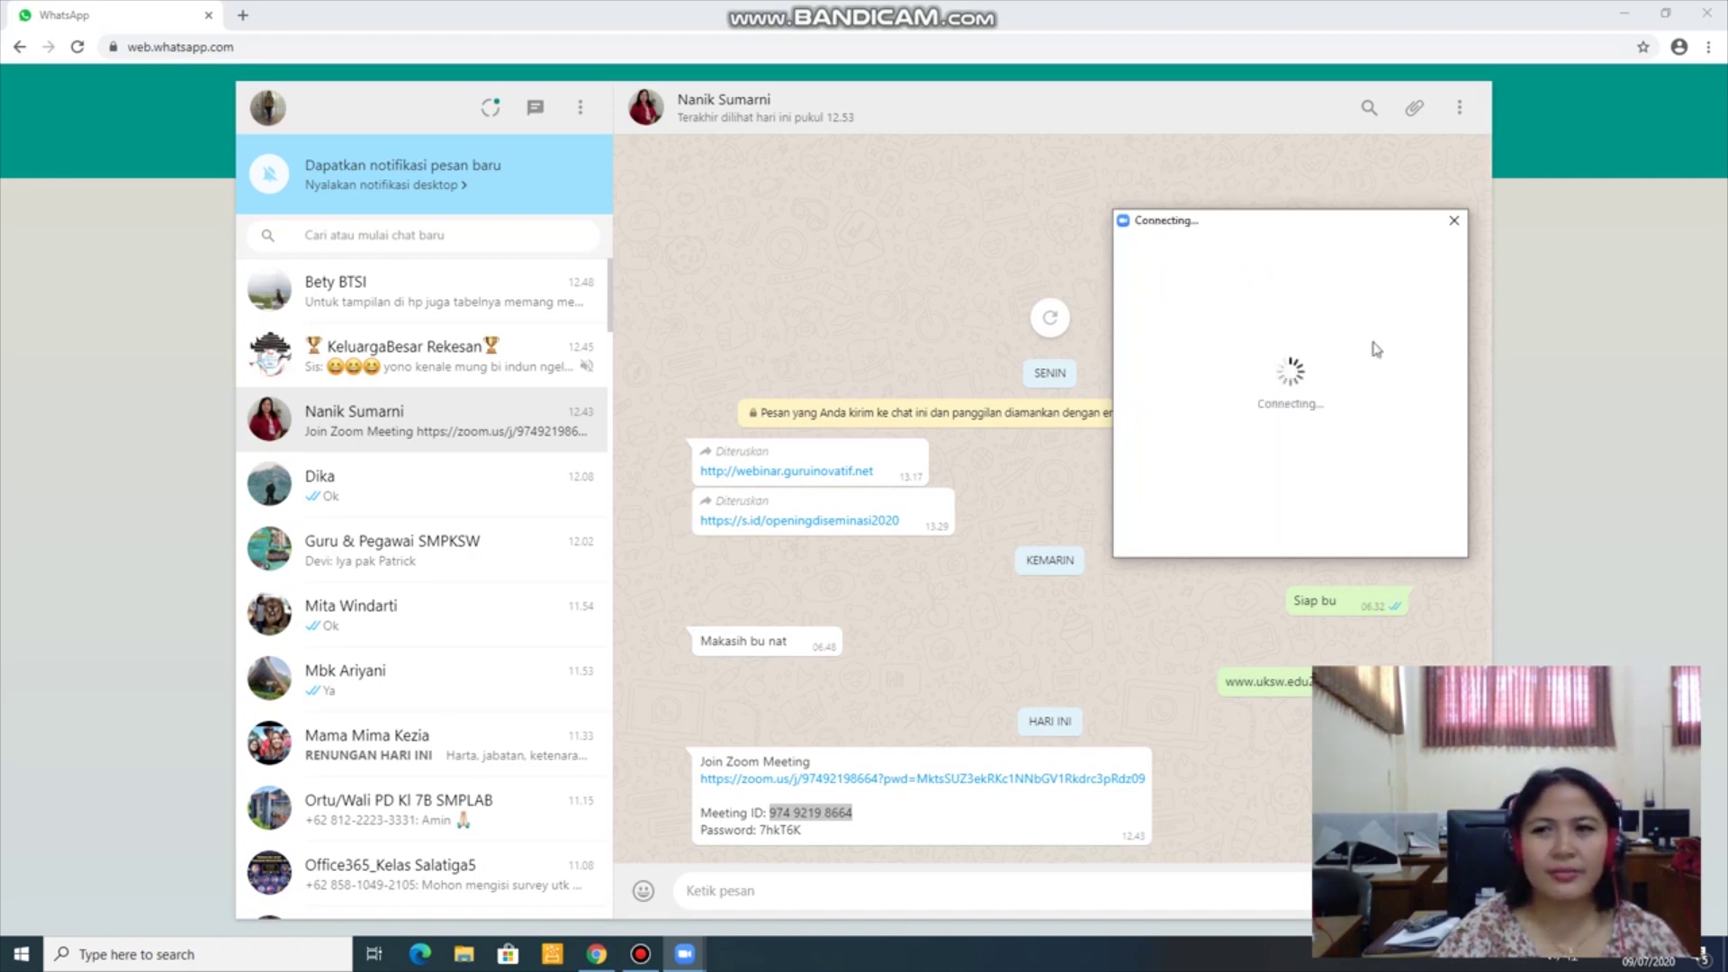
pyautogui.click(1631, 14)
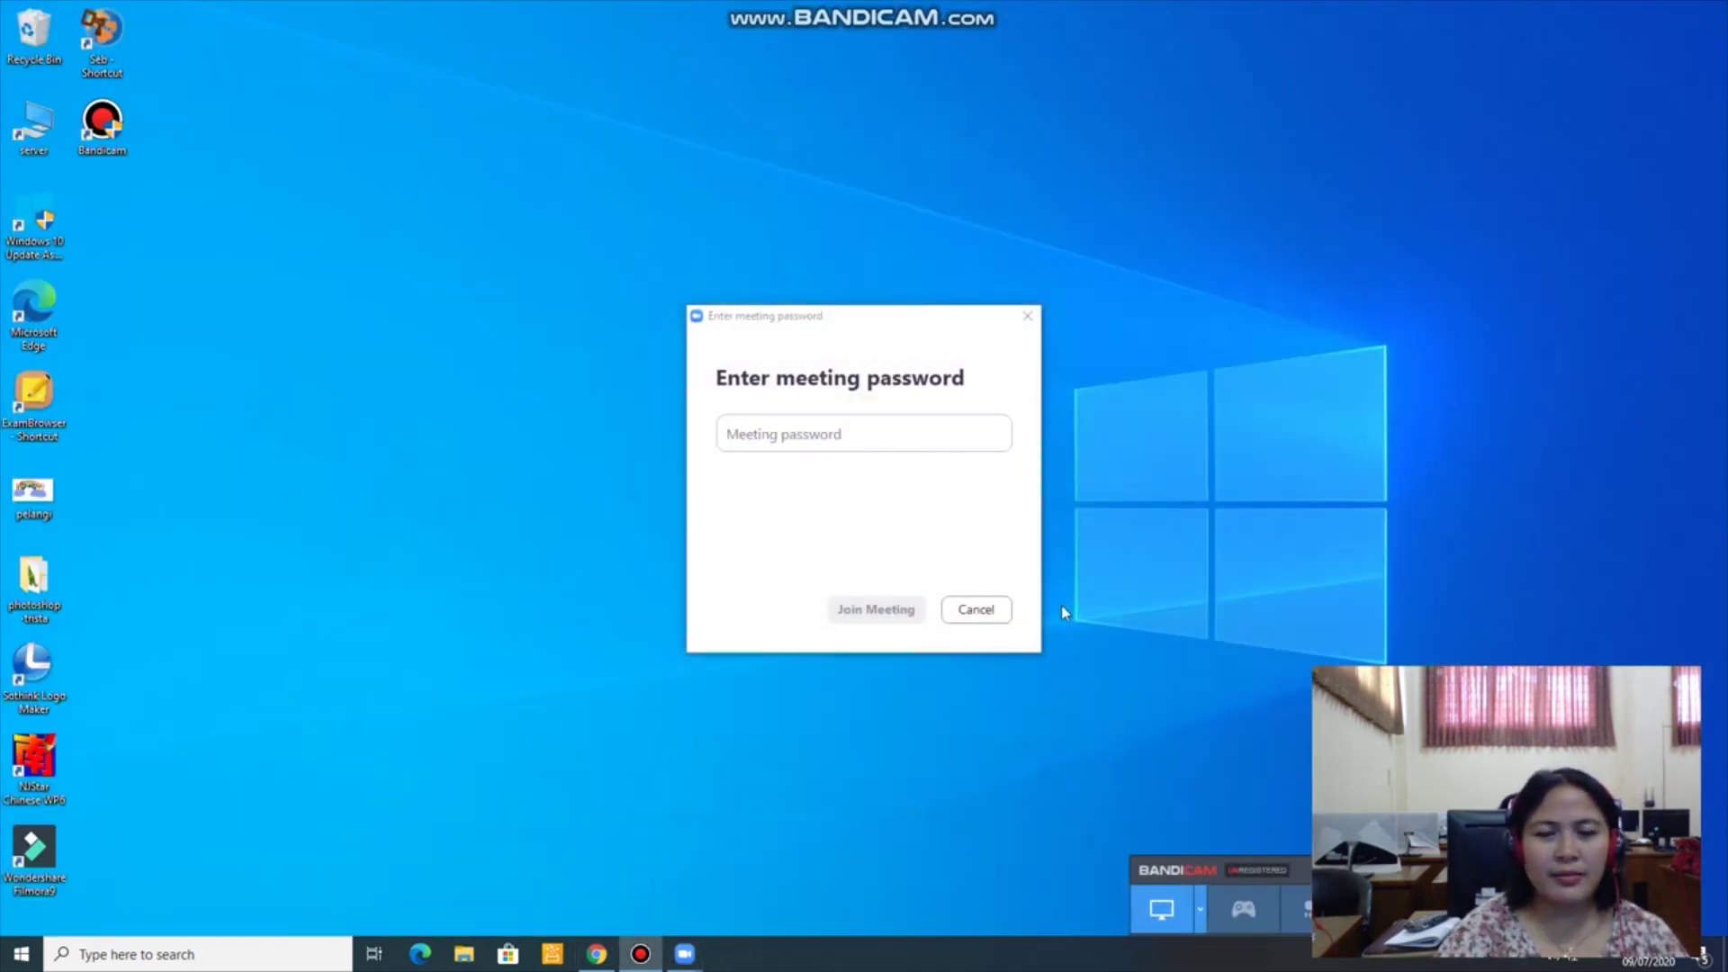
pyautogui.click(596, 956)
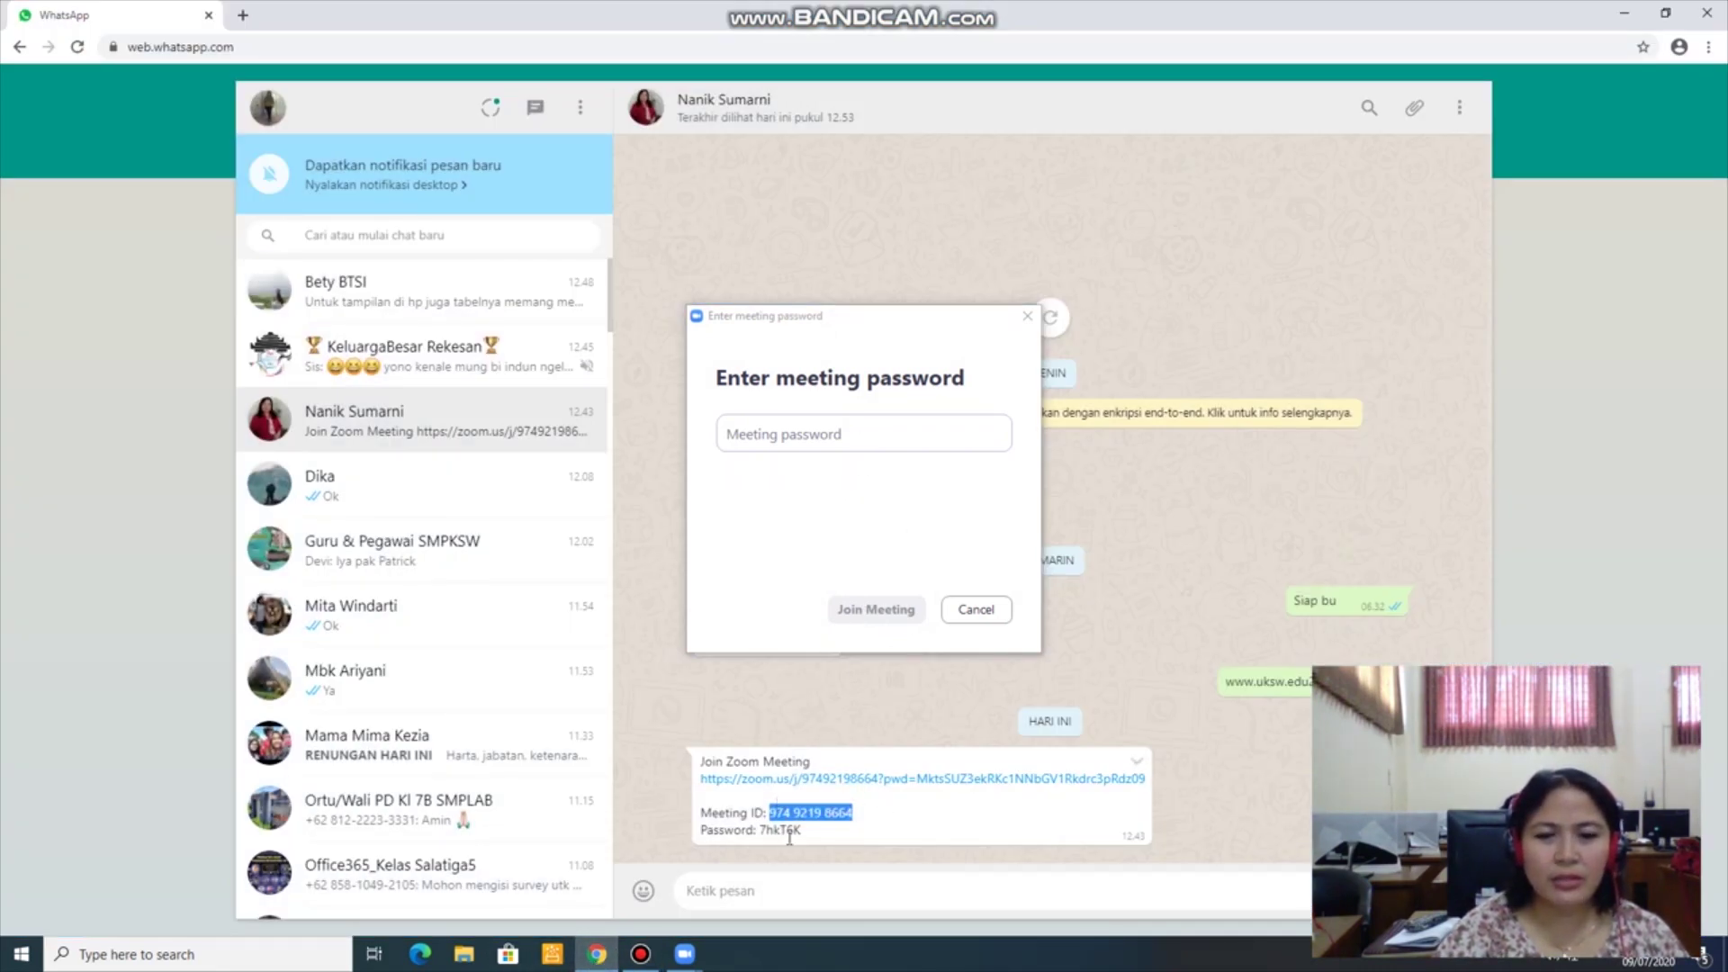
pyautogui.moveTo(812, 830); pyautogui.dragTo(761, 840)
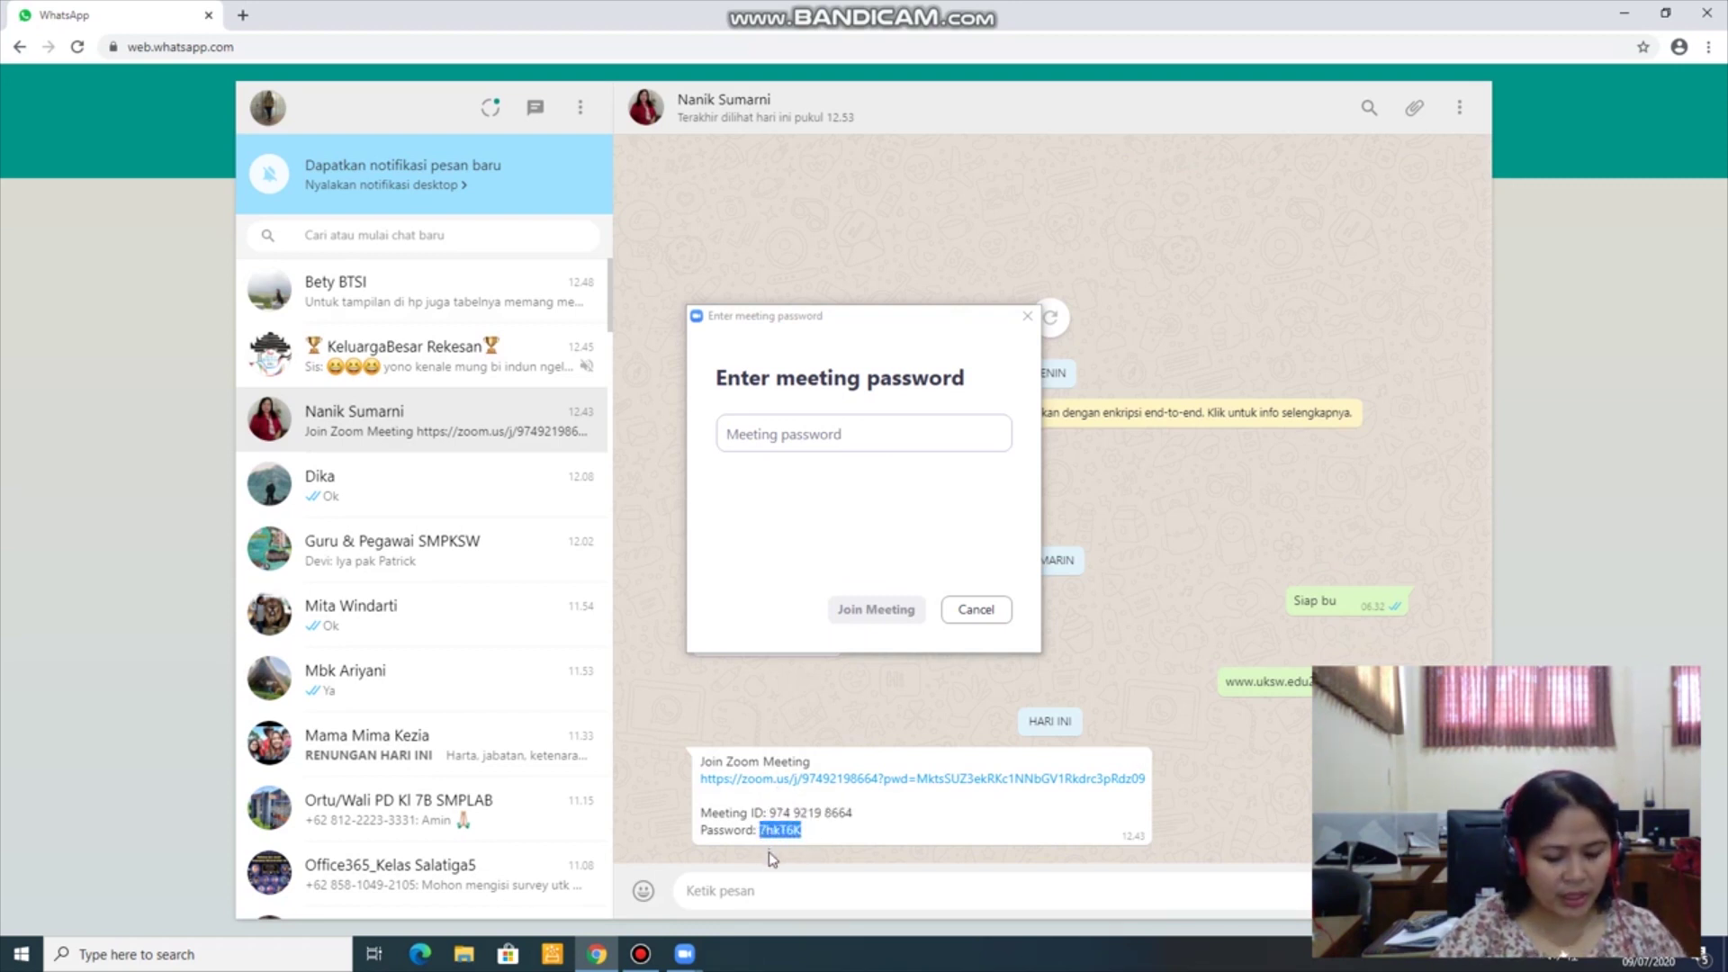
# Paste the invitation's meeting password into Zoom's password prompt and submit it.
pyautogui.click(785, 430)
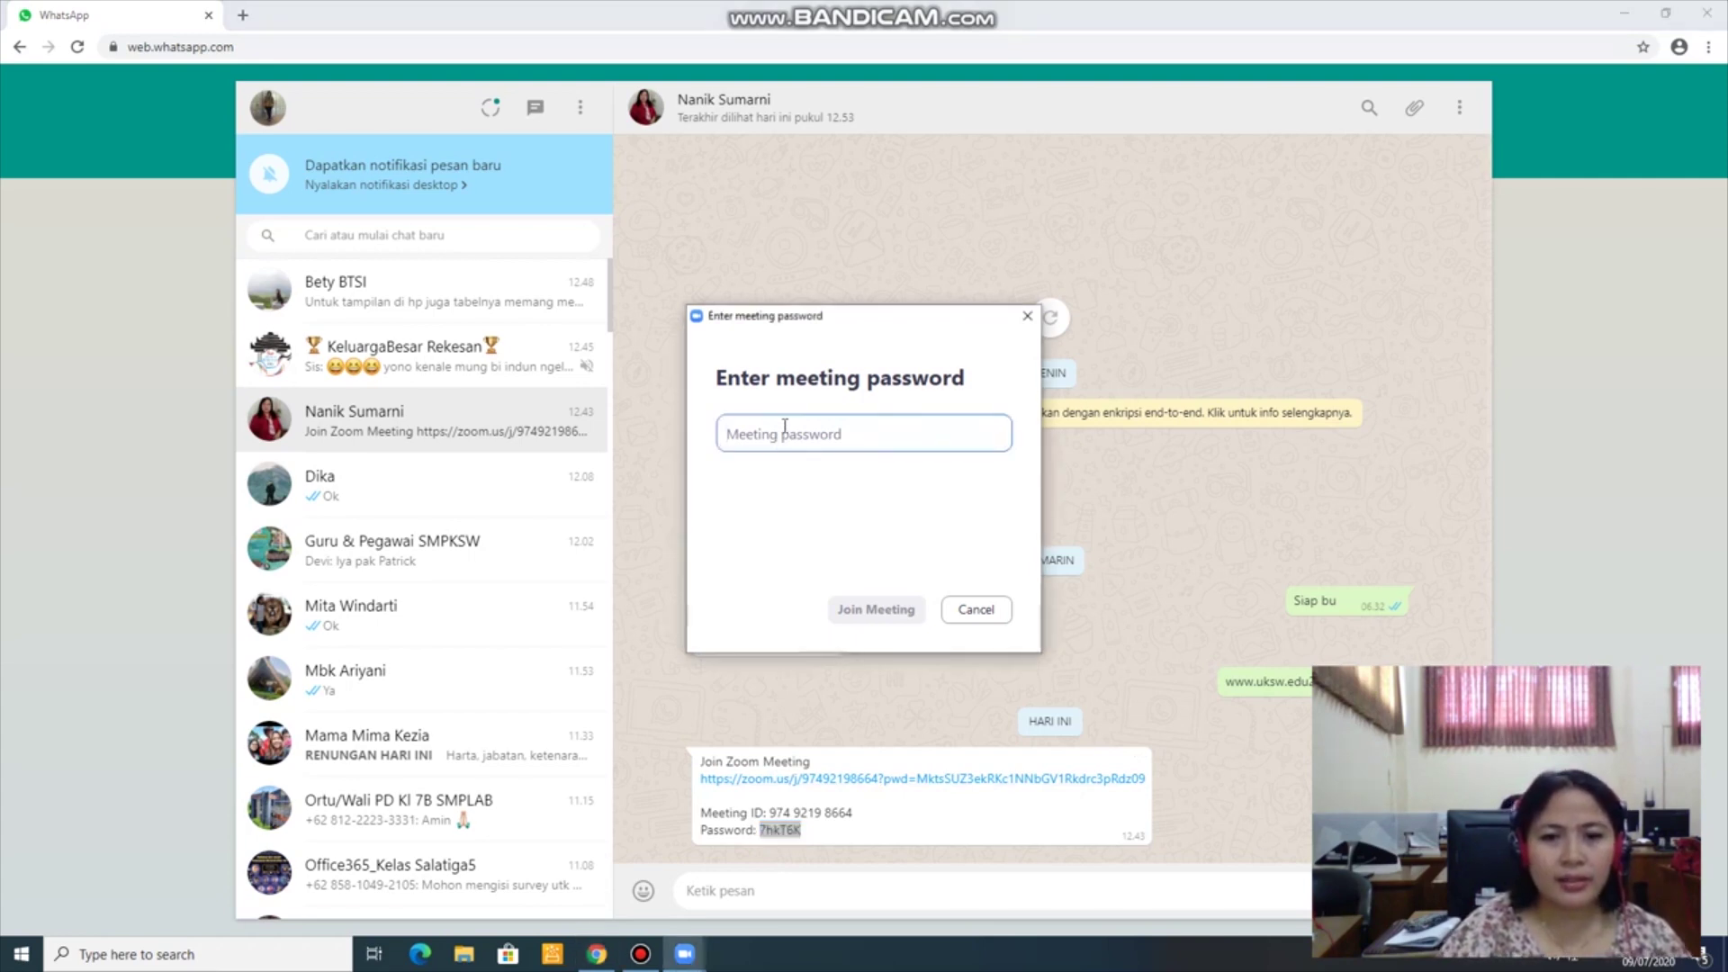
pyautogui.hotkey('ctrl', 'v')
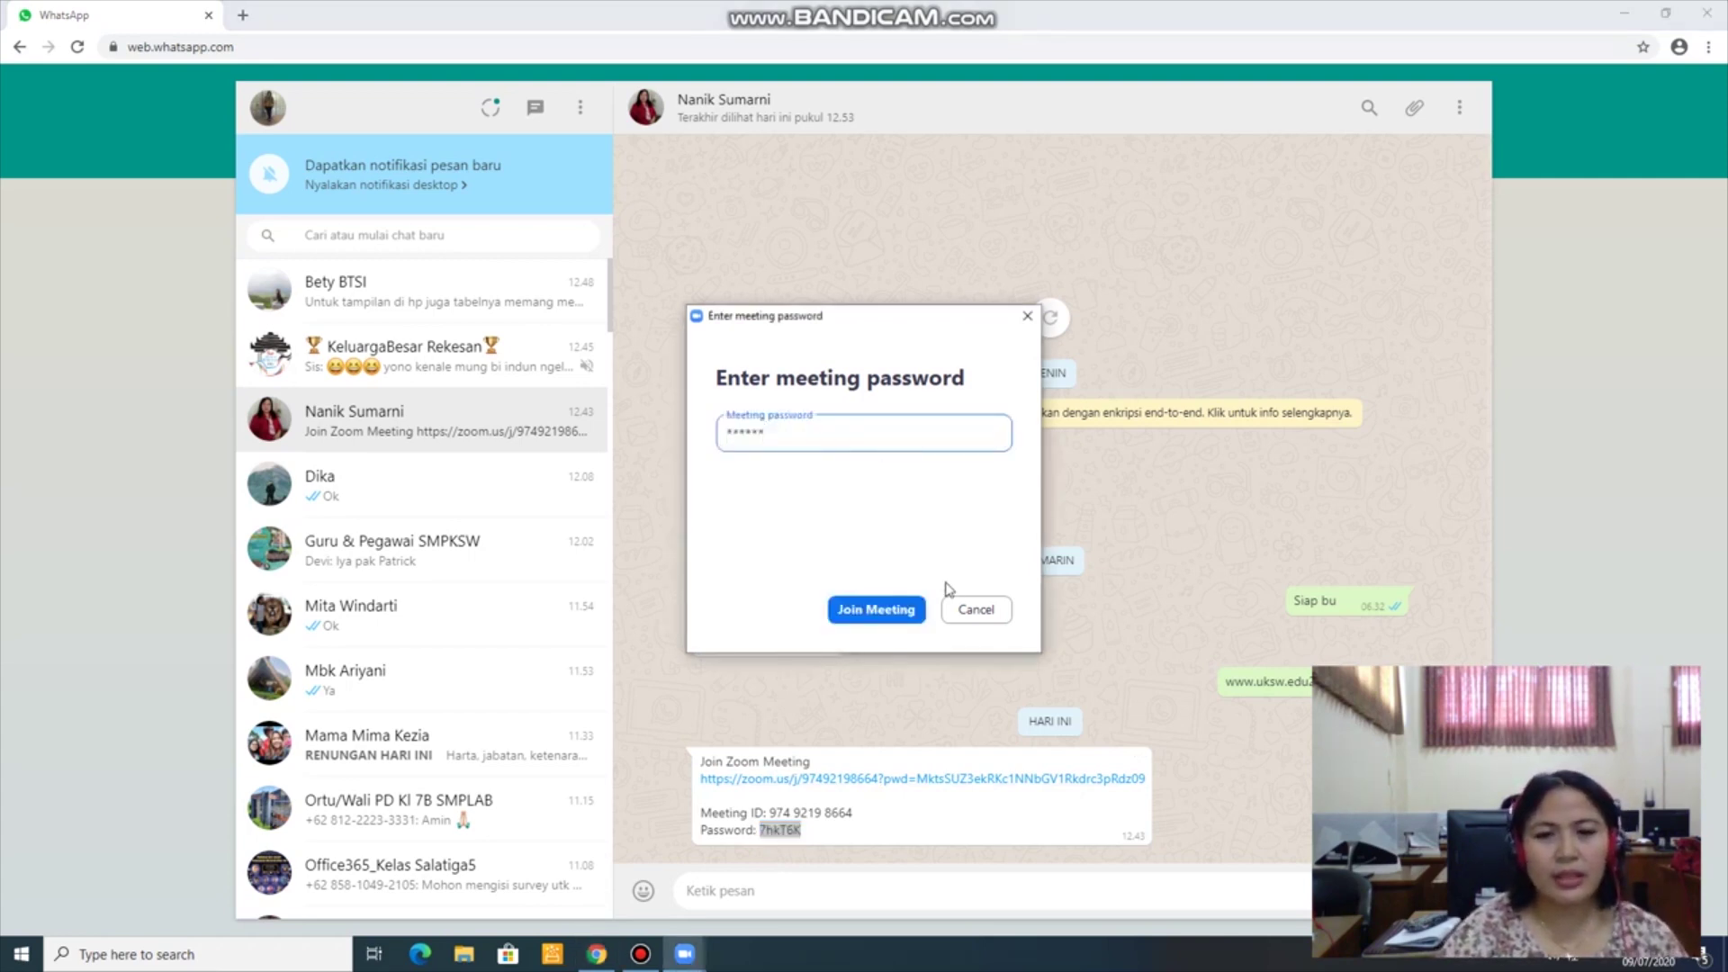
pyautogui.click(1626, 16)
pyautogui.click(891, 620)
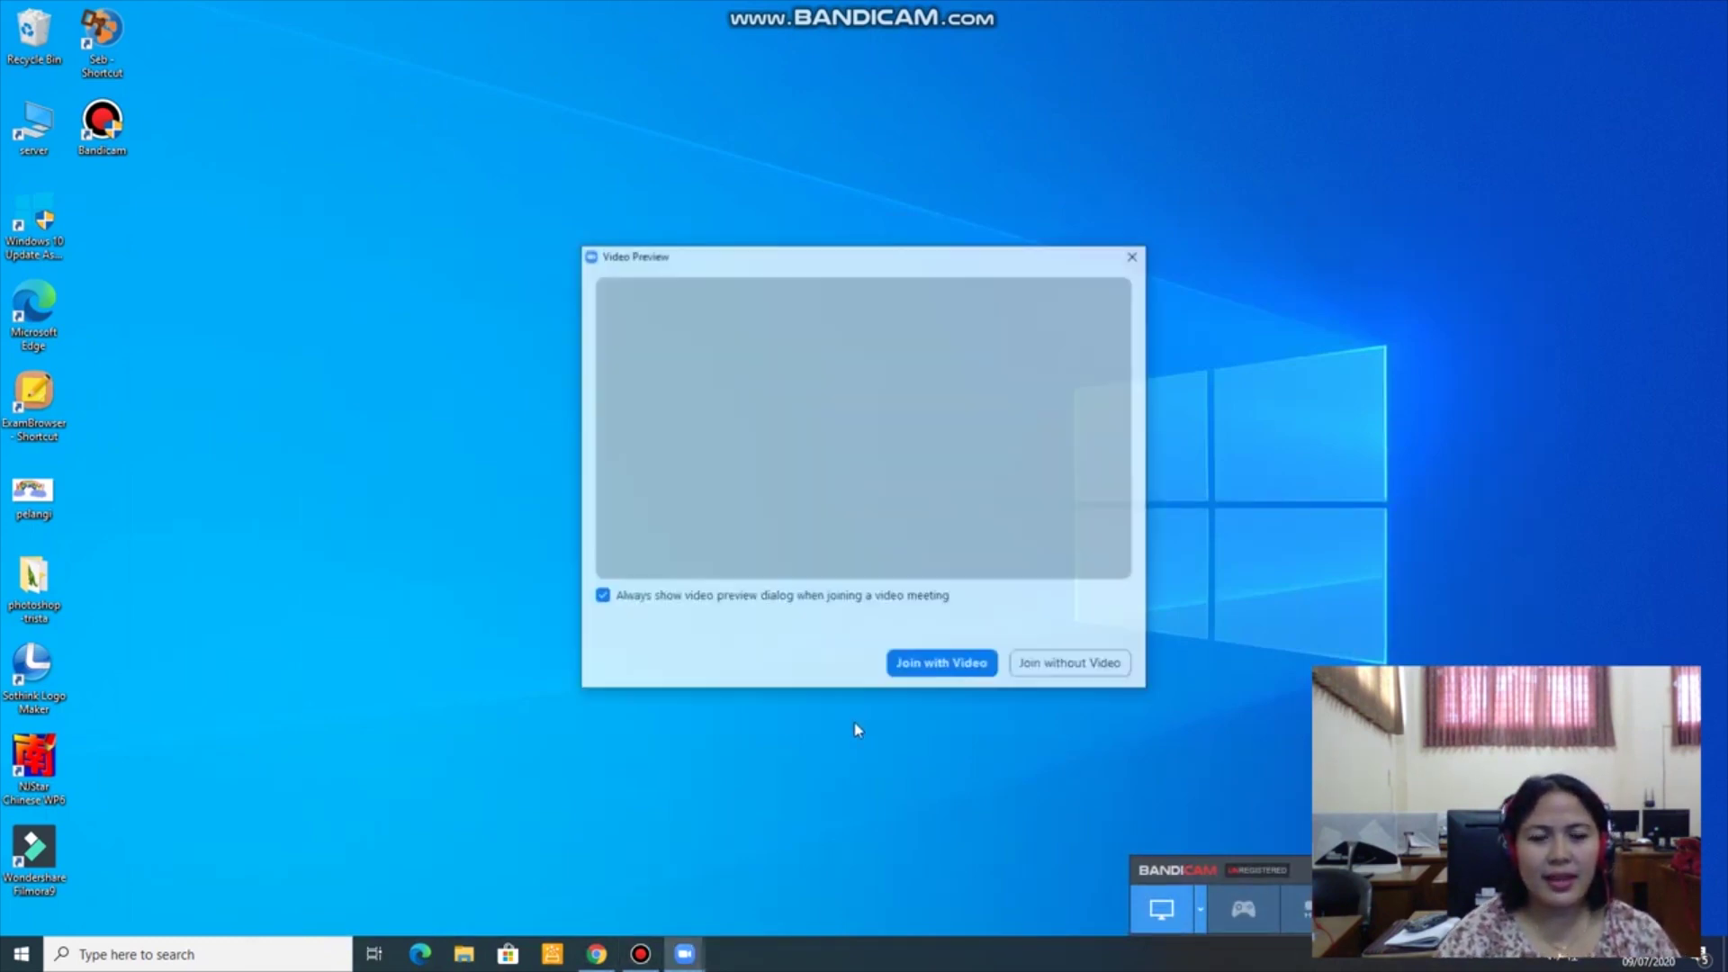
# Join the meeting with the camera on from the Video Preview dialog.
pyautogui.click(947, 671)
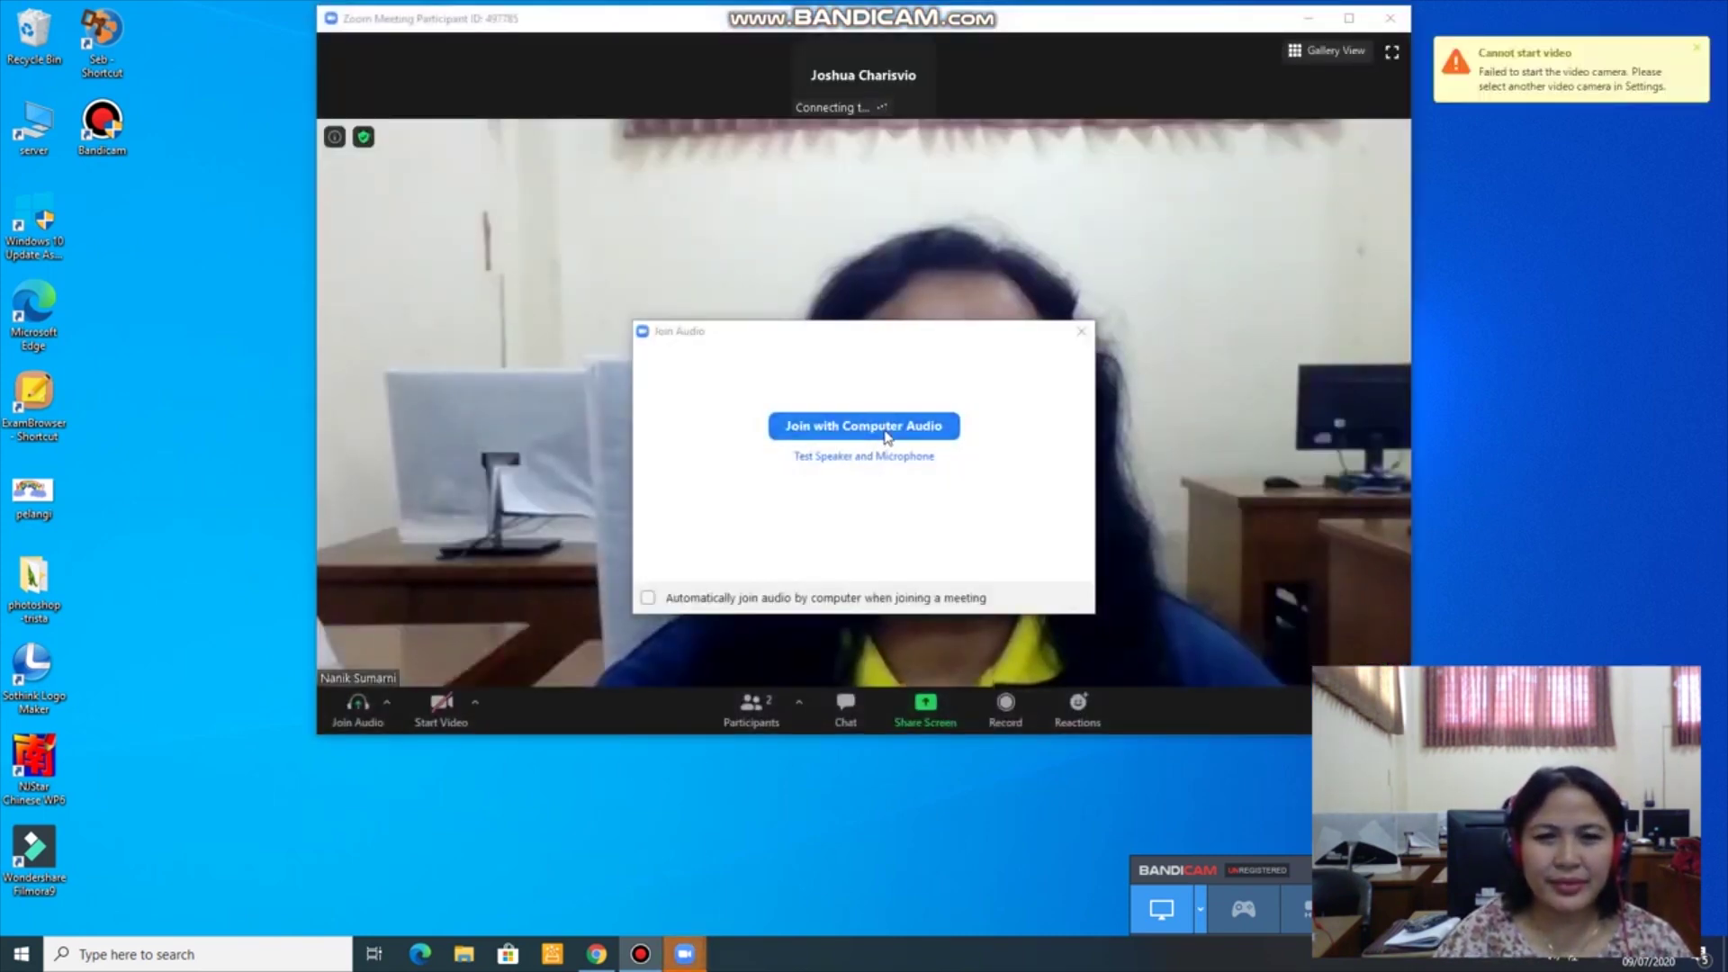
# Join the meeting audio with the computer, then try starting the camera video.
pyautogui.click(886, 432)
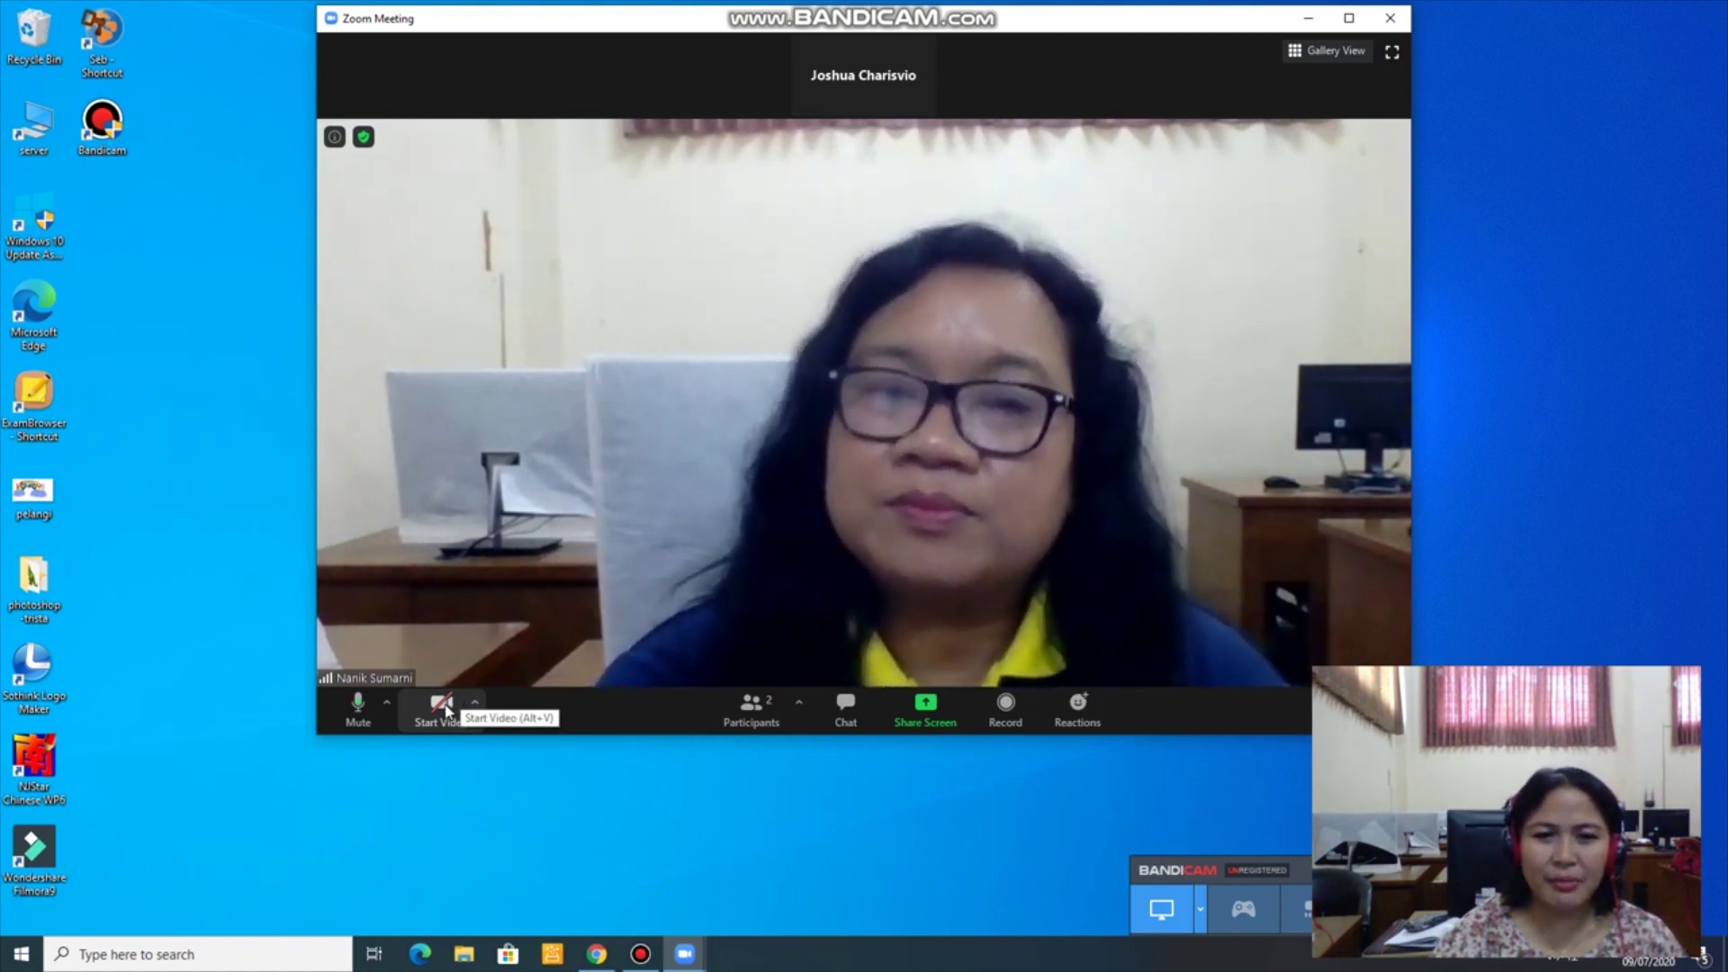
pyautogui.click(447, 706)
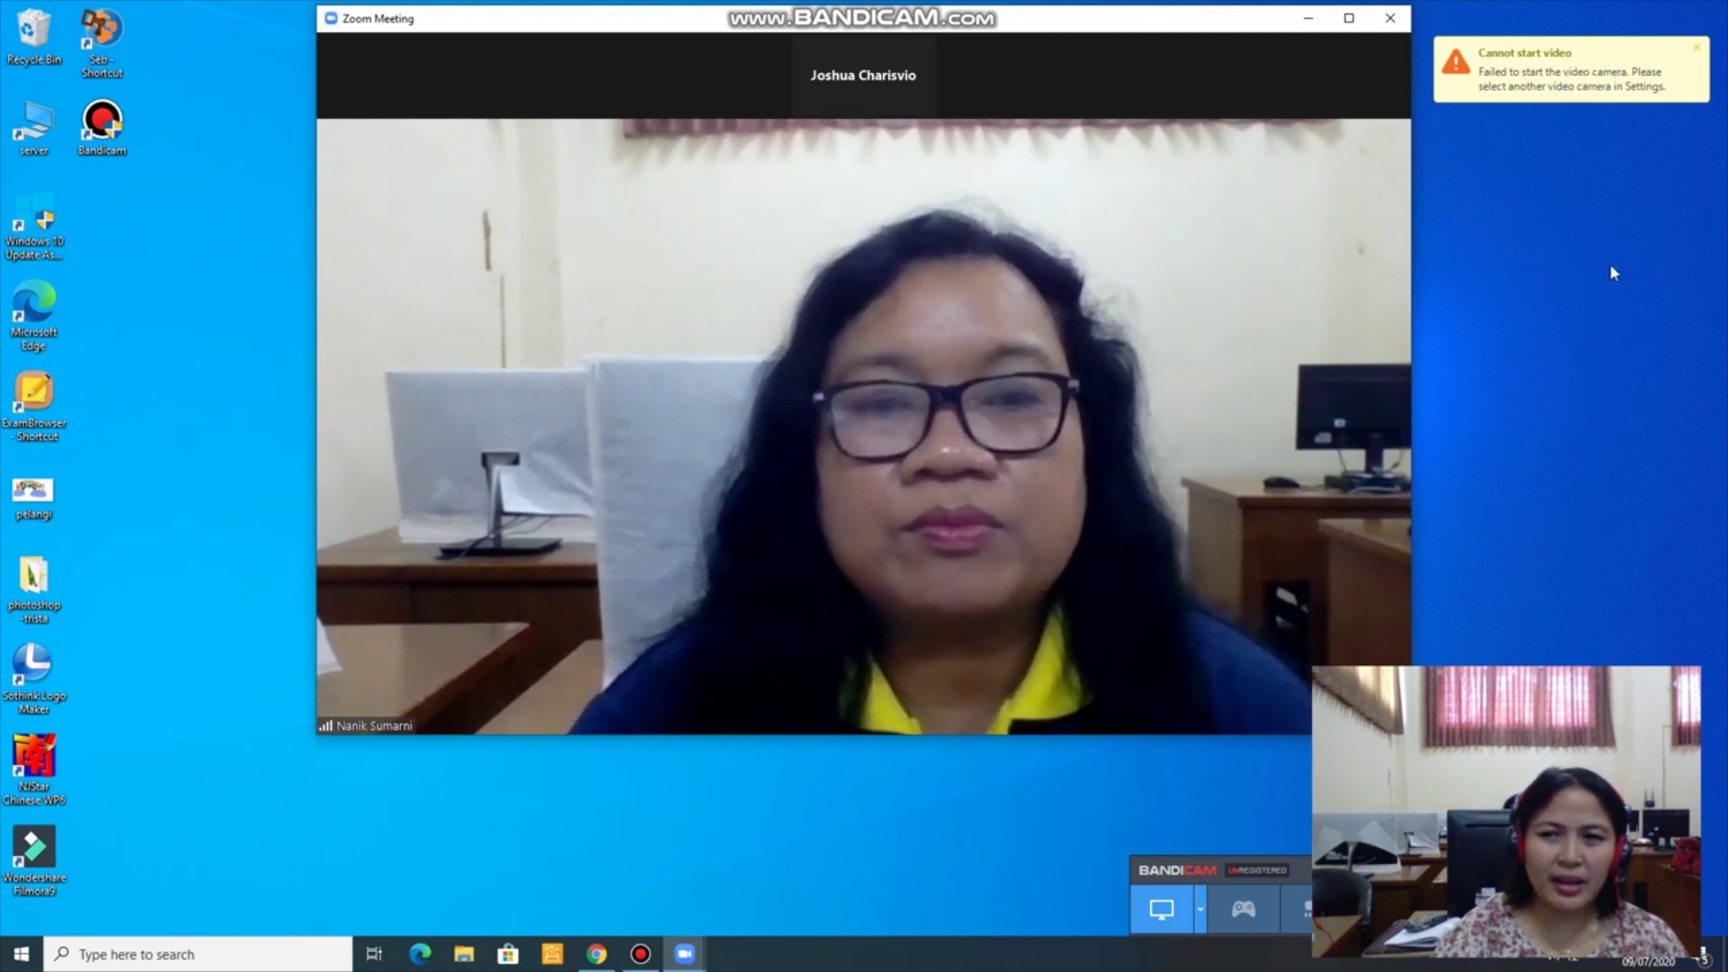
pyautogui.moveTo(1042, 331)
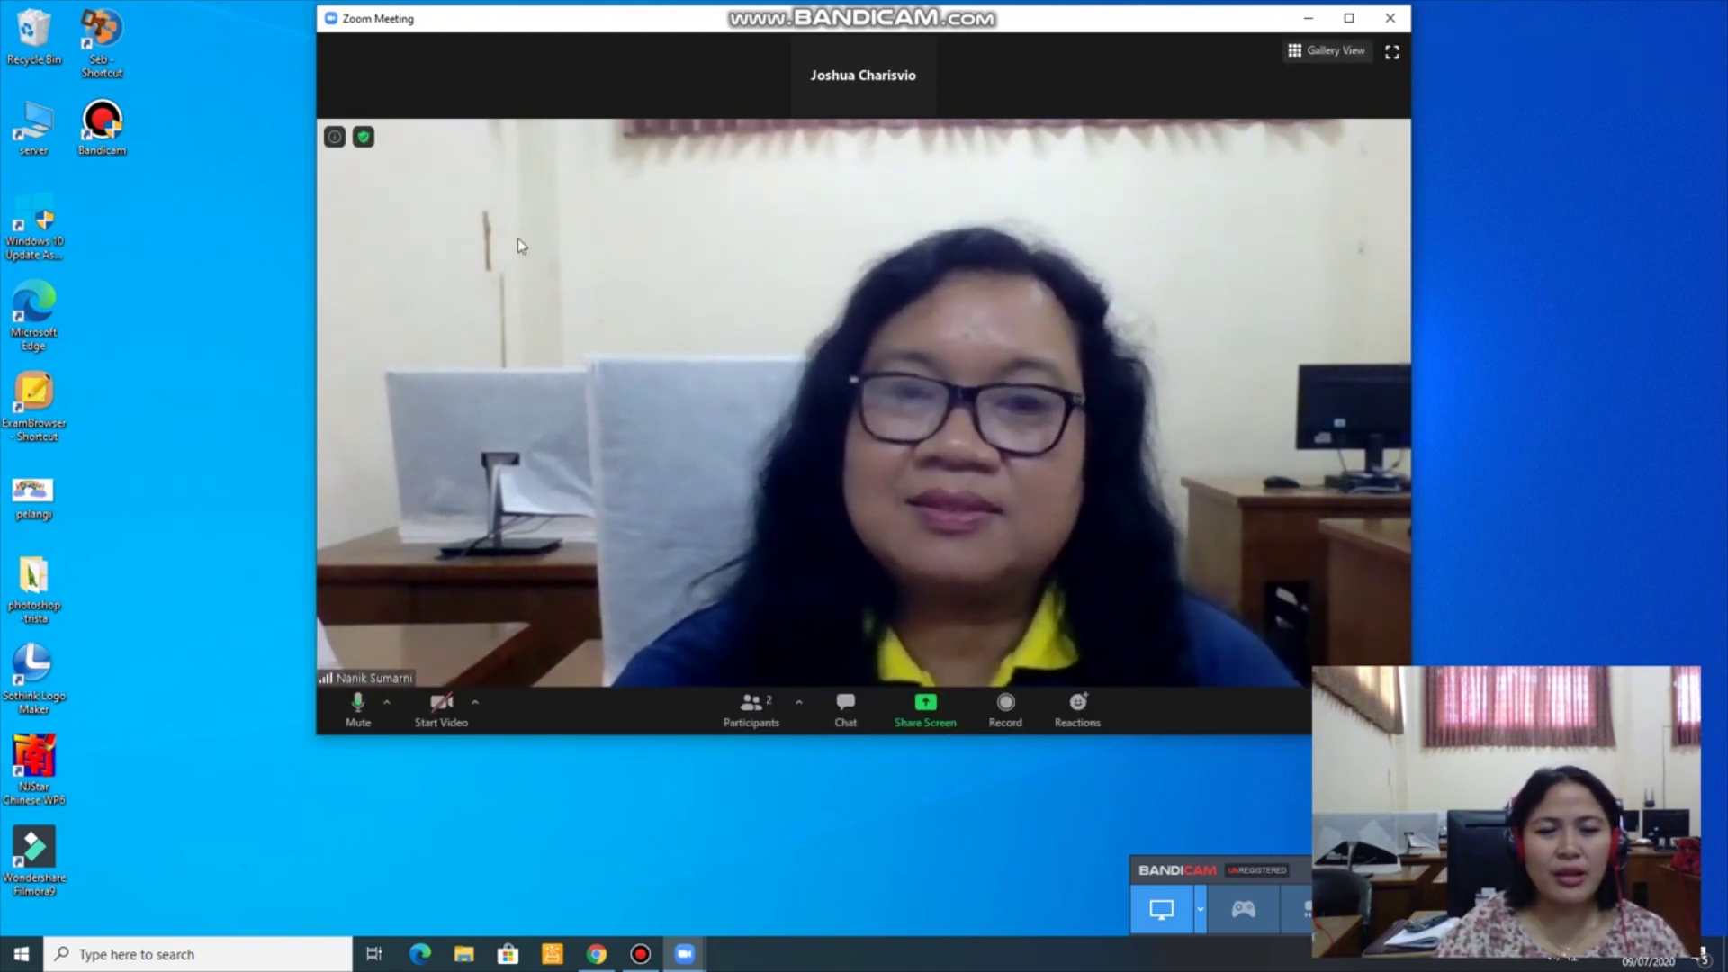
# Switch the meeting to Gallery View and dismiss the leave-meeting prompt.
pyautogui.click(1315, 52)
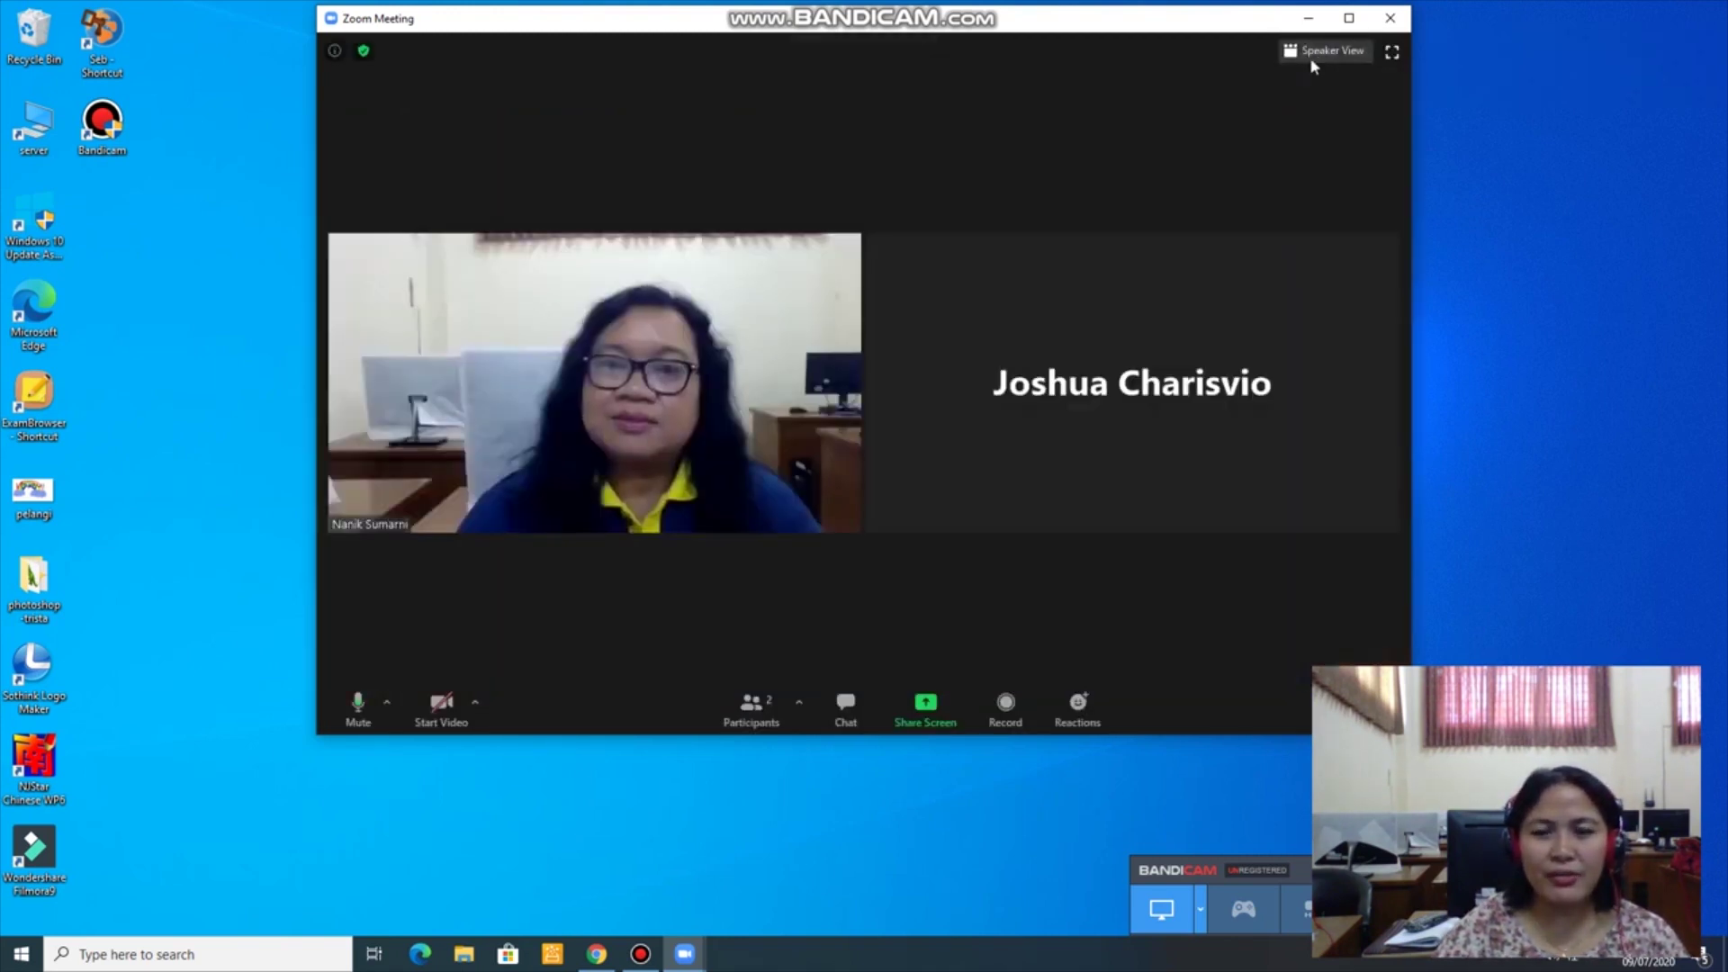
pyautogui.moveTo(1088, 477)
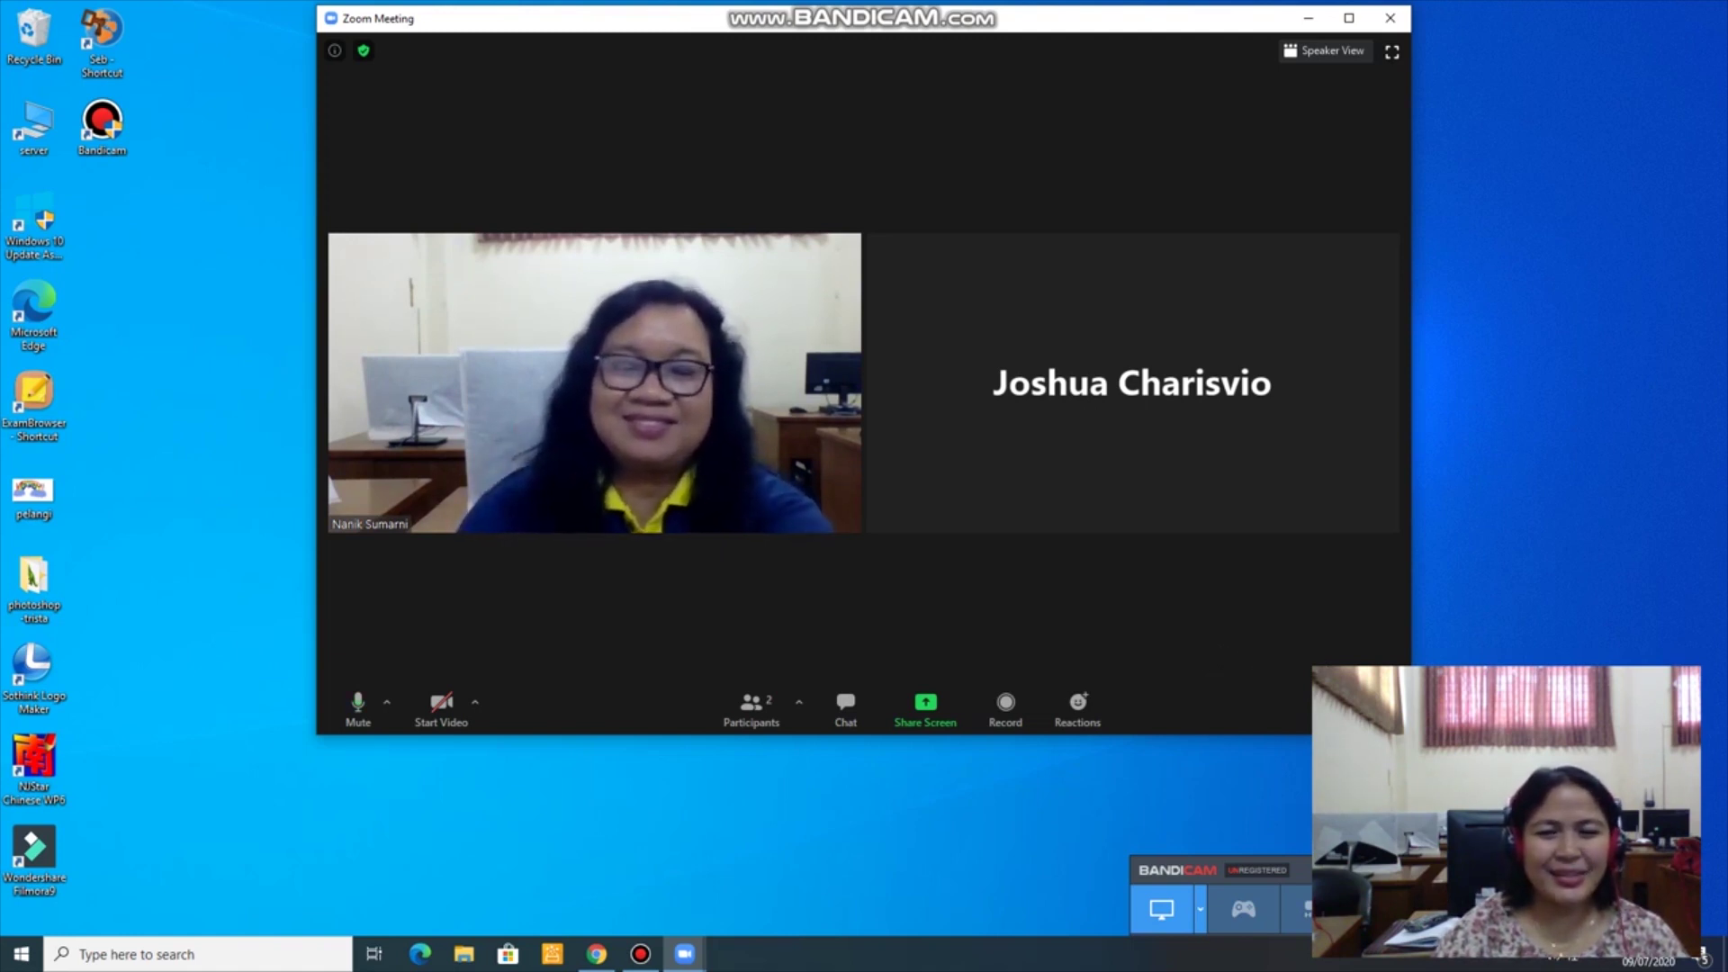
pyautogui.hotkey('alt', 'q')
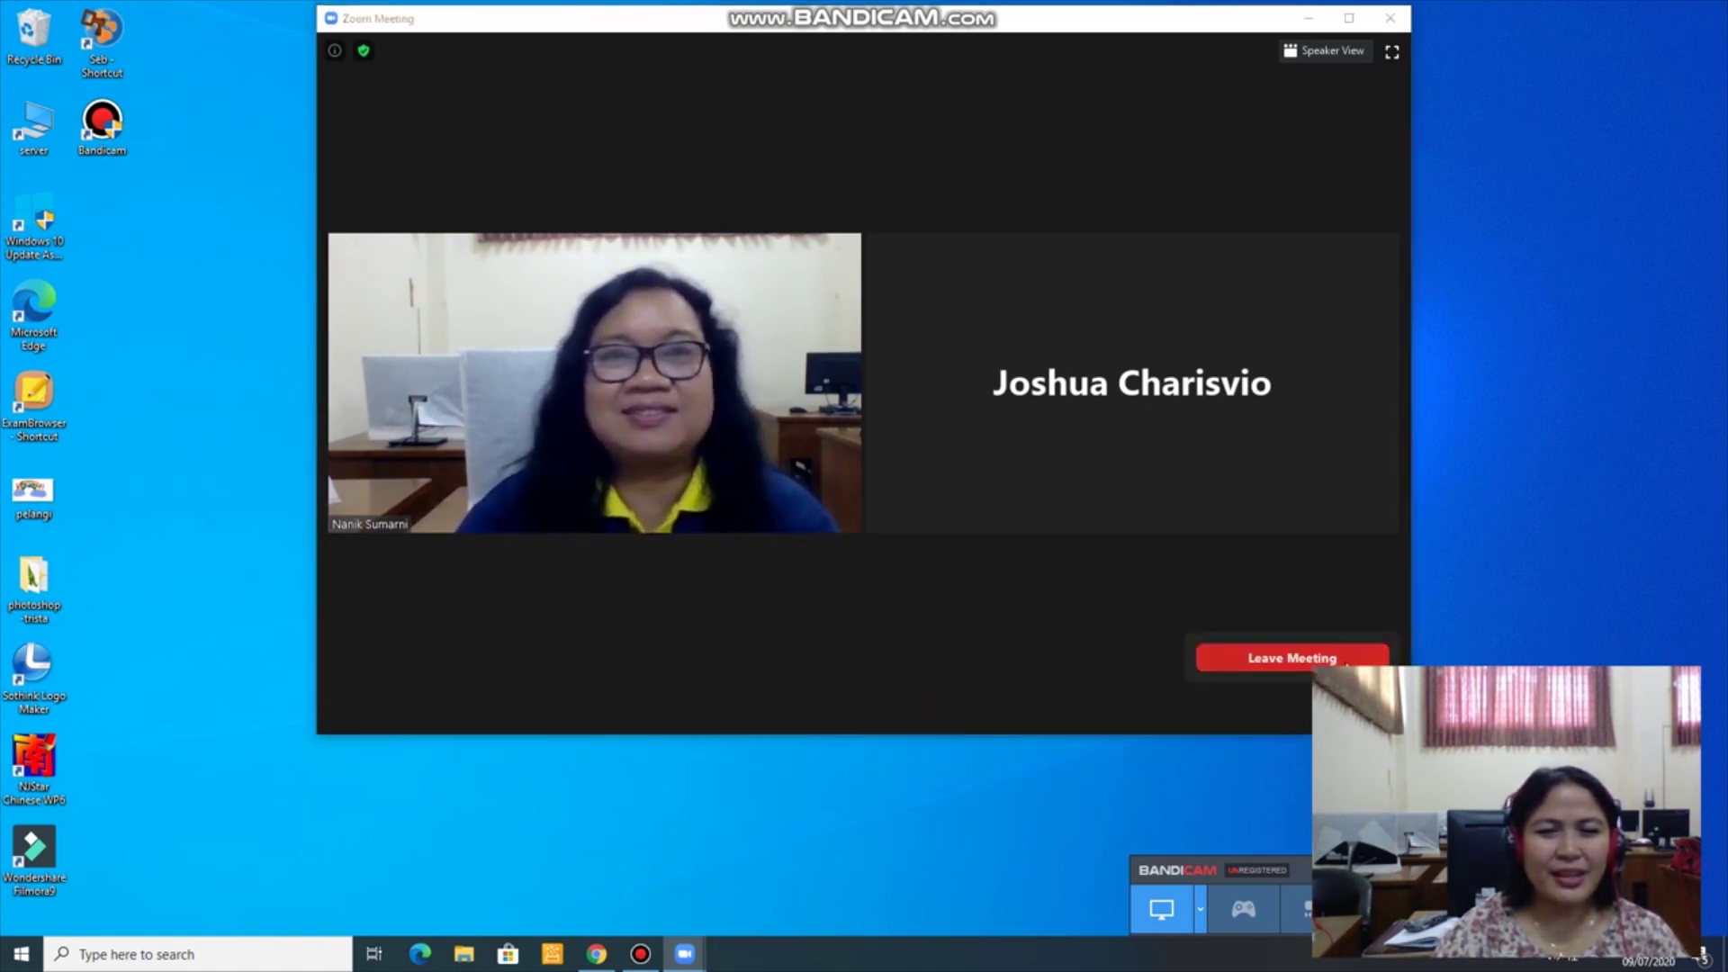
pyautogui.click(1347, 666)
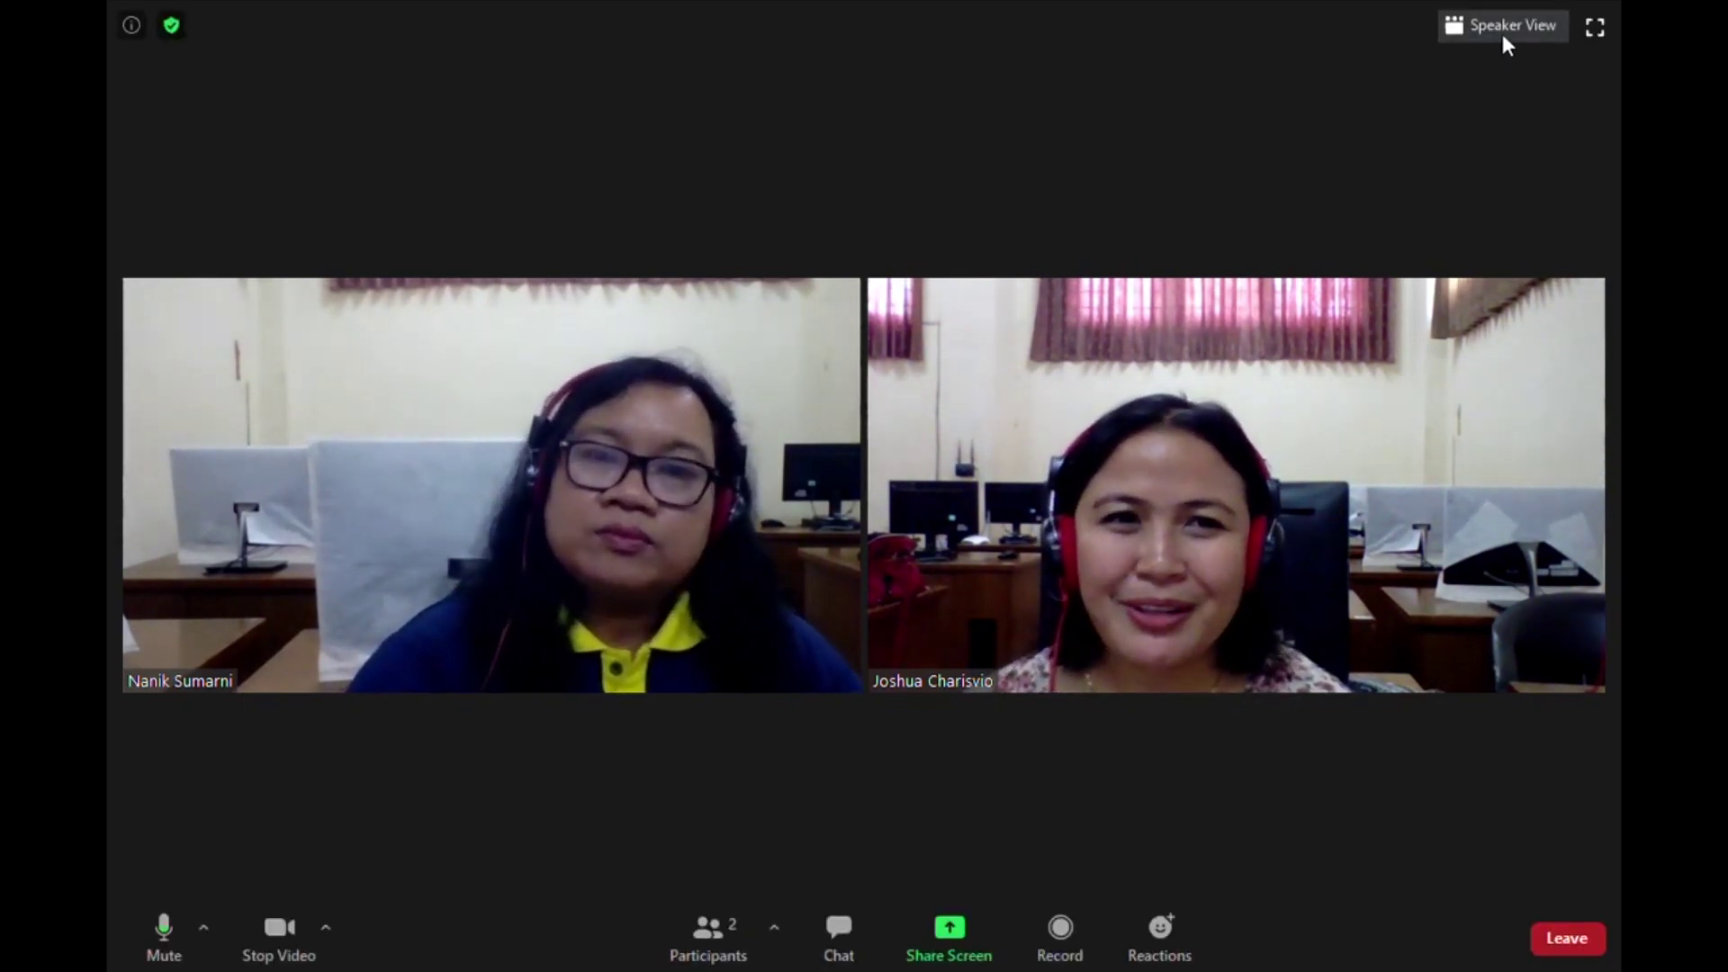
# Toggle the layout to Speaker View and back to Gallery View.
pyautogui.click(1505, 31)
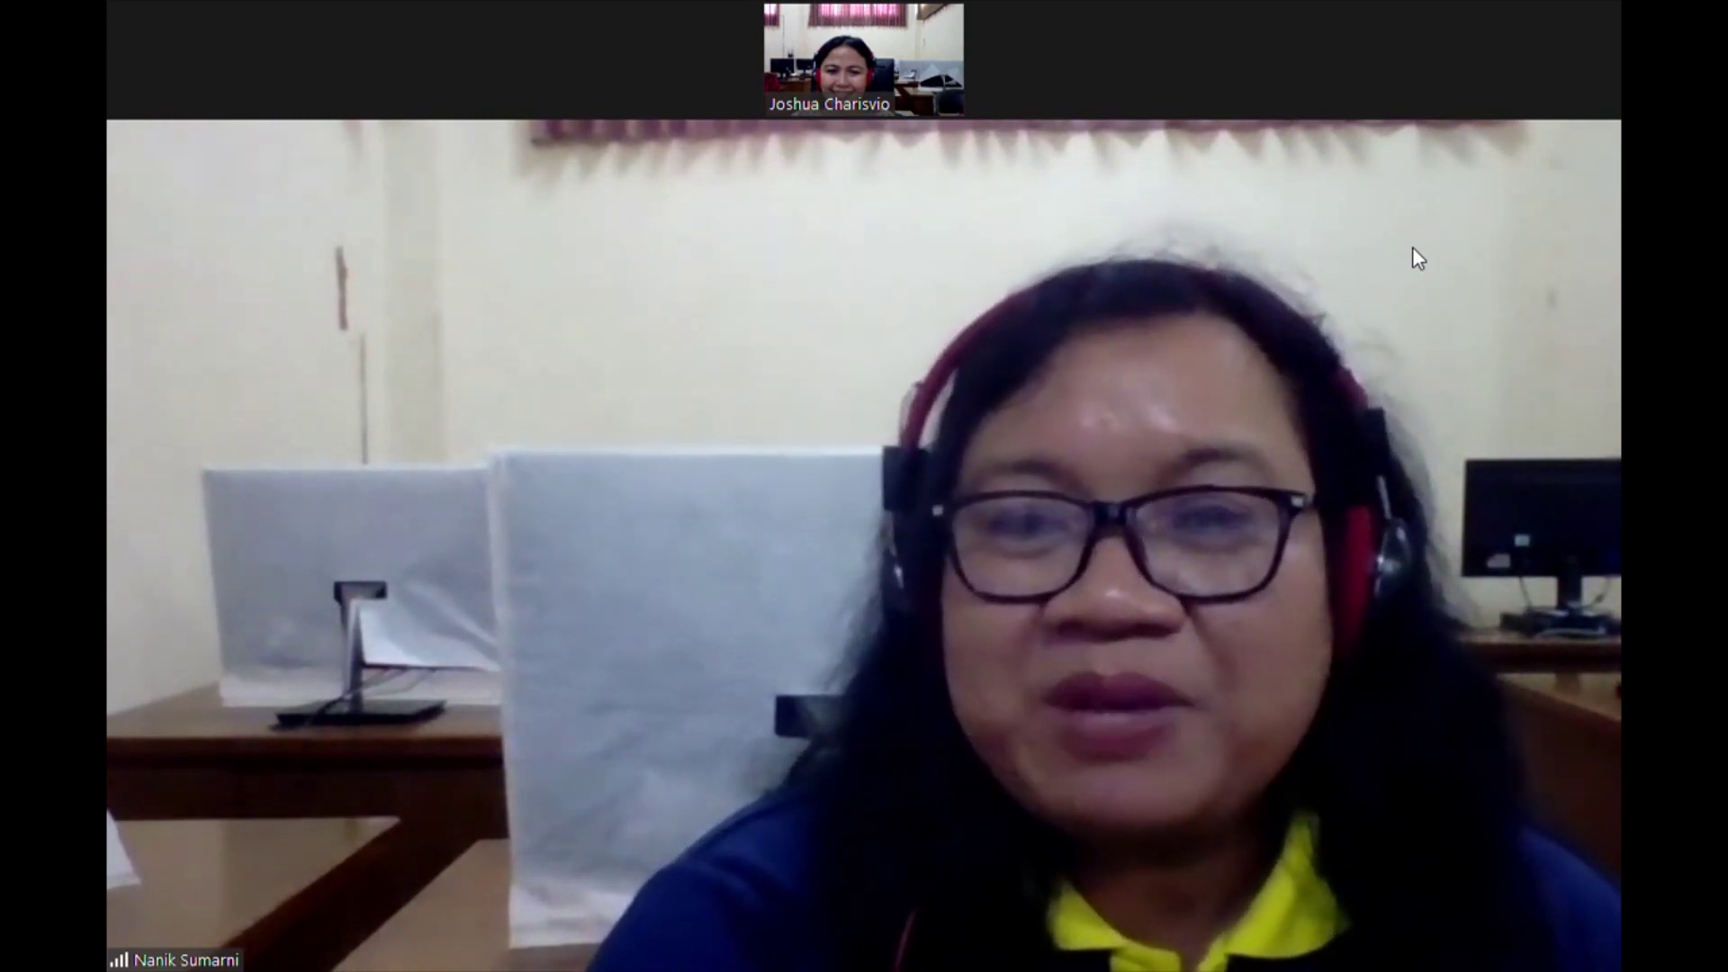
pyautogui.moveTo(1412, 250)
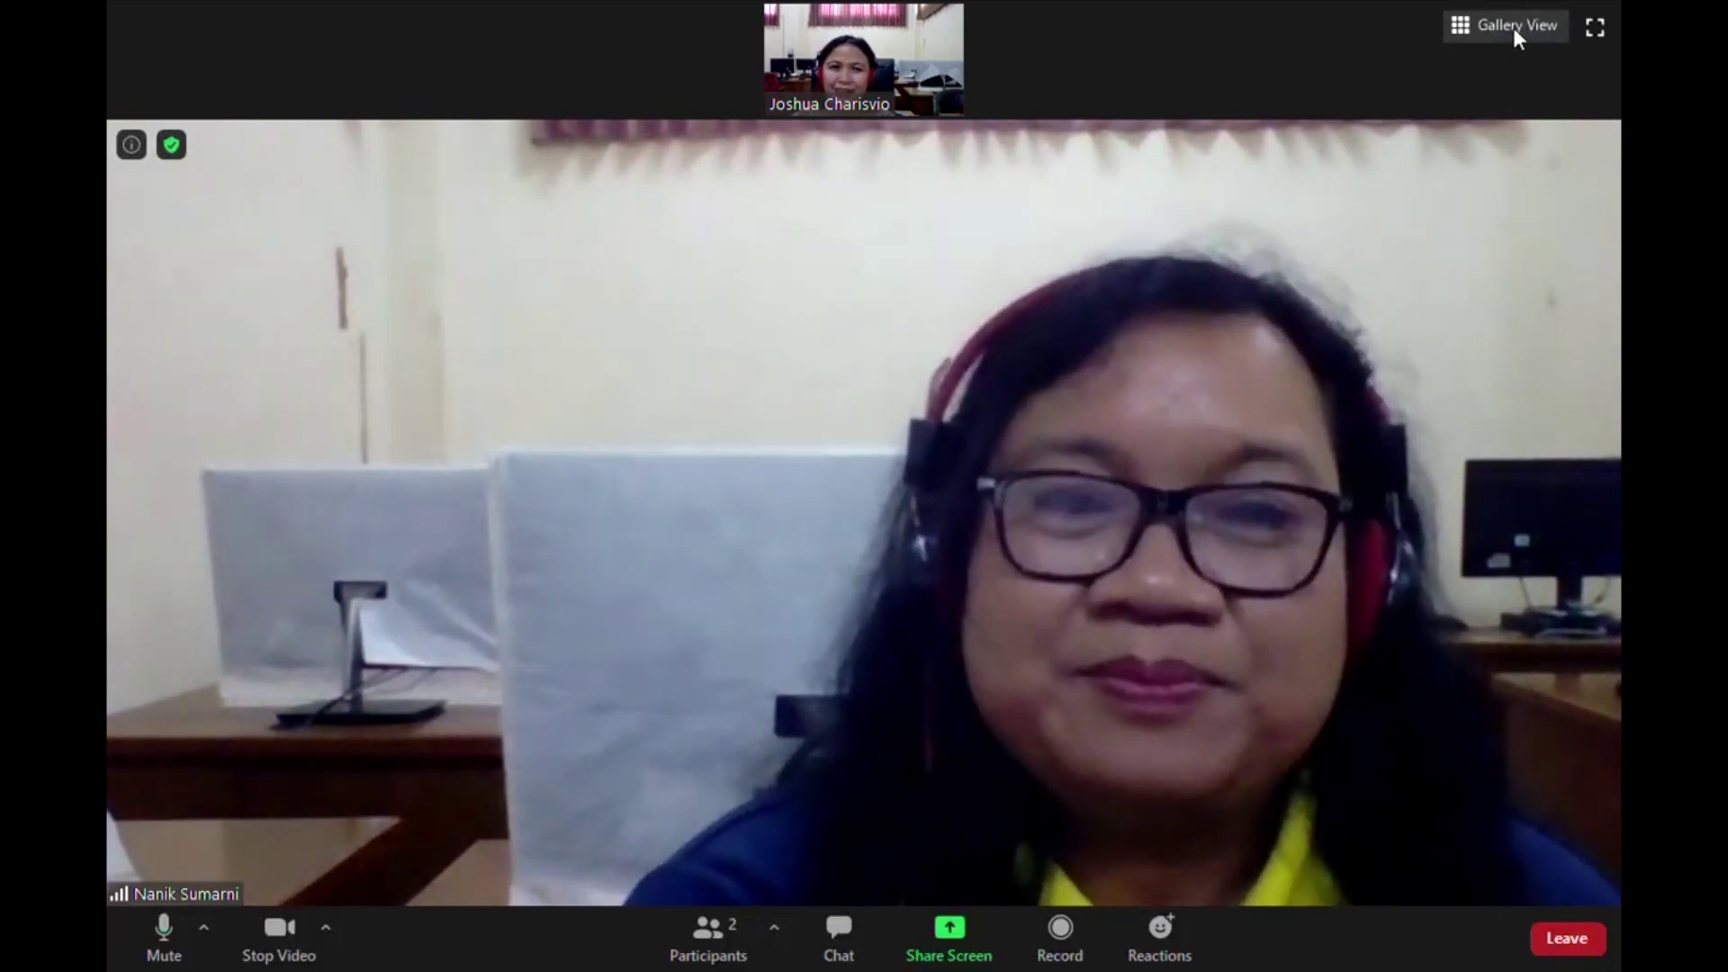
pyautogui.click(1514, 27)
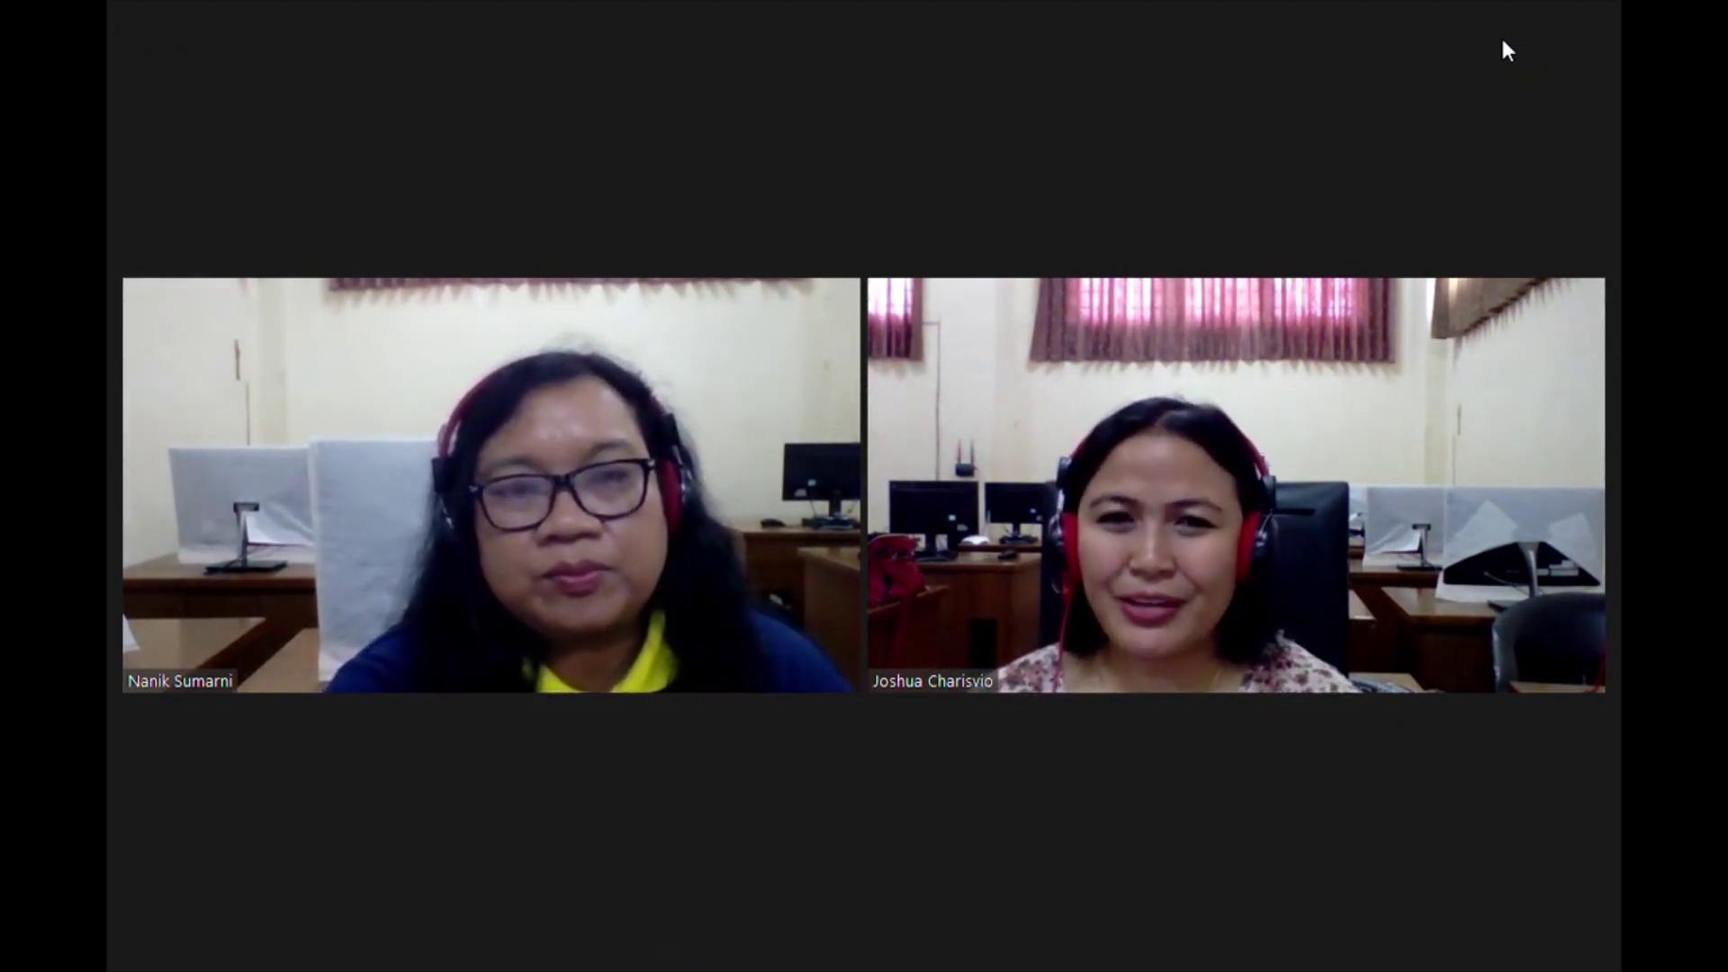
pyautogui.moveTo(1470, 89)
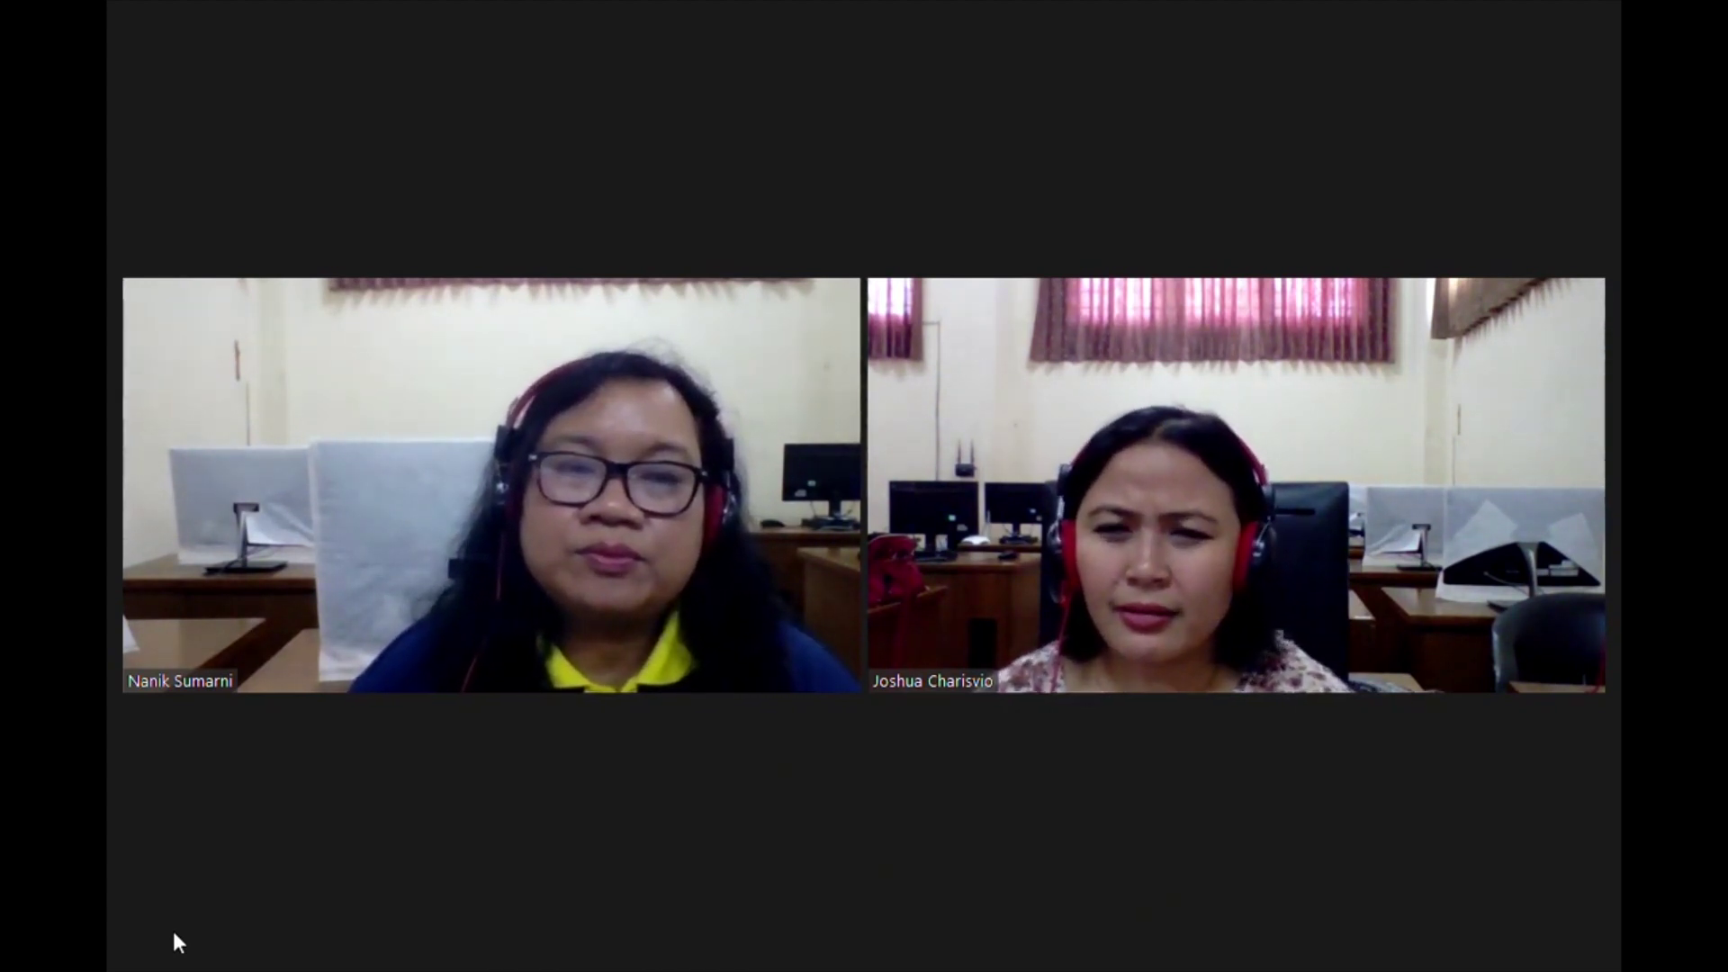
pyautogui.moveTo(209, 909)
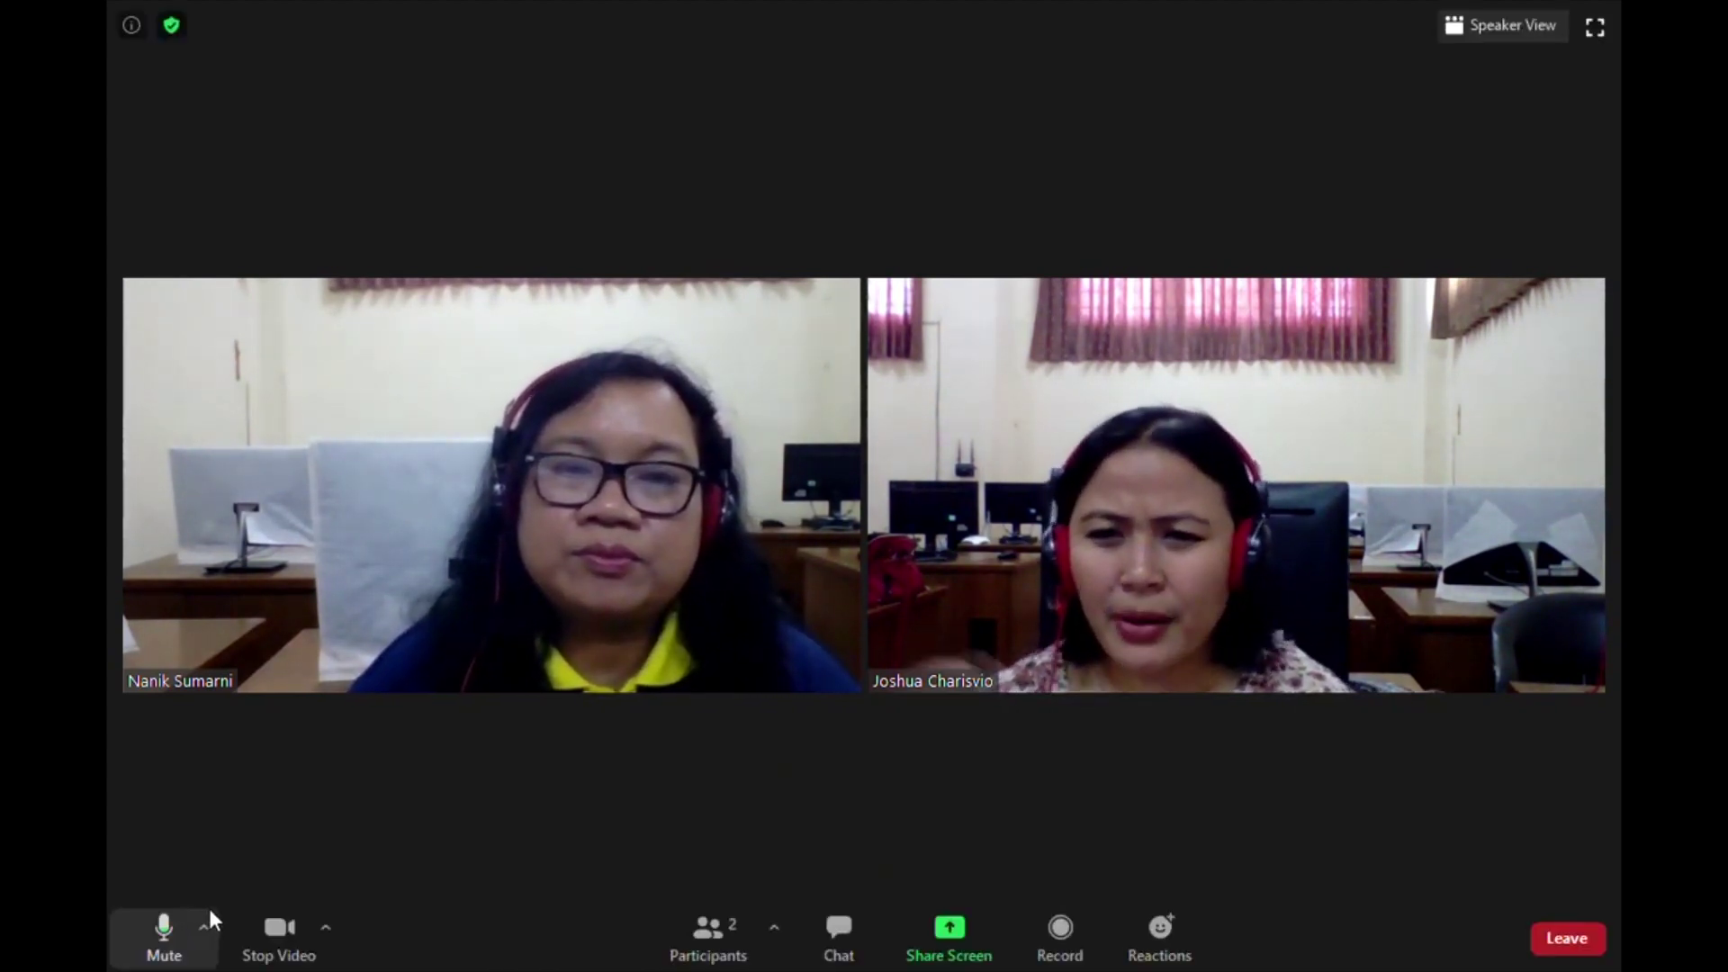
pyautogui.click(169, 949)
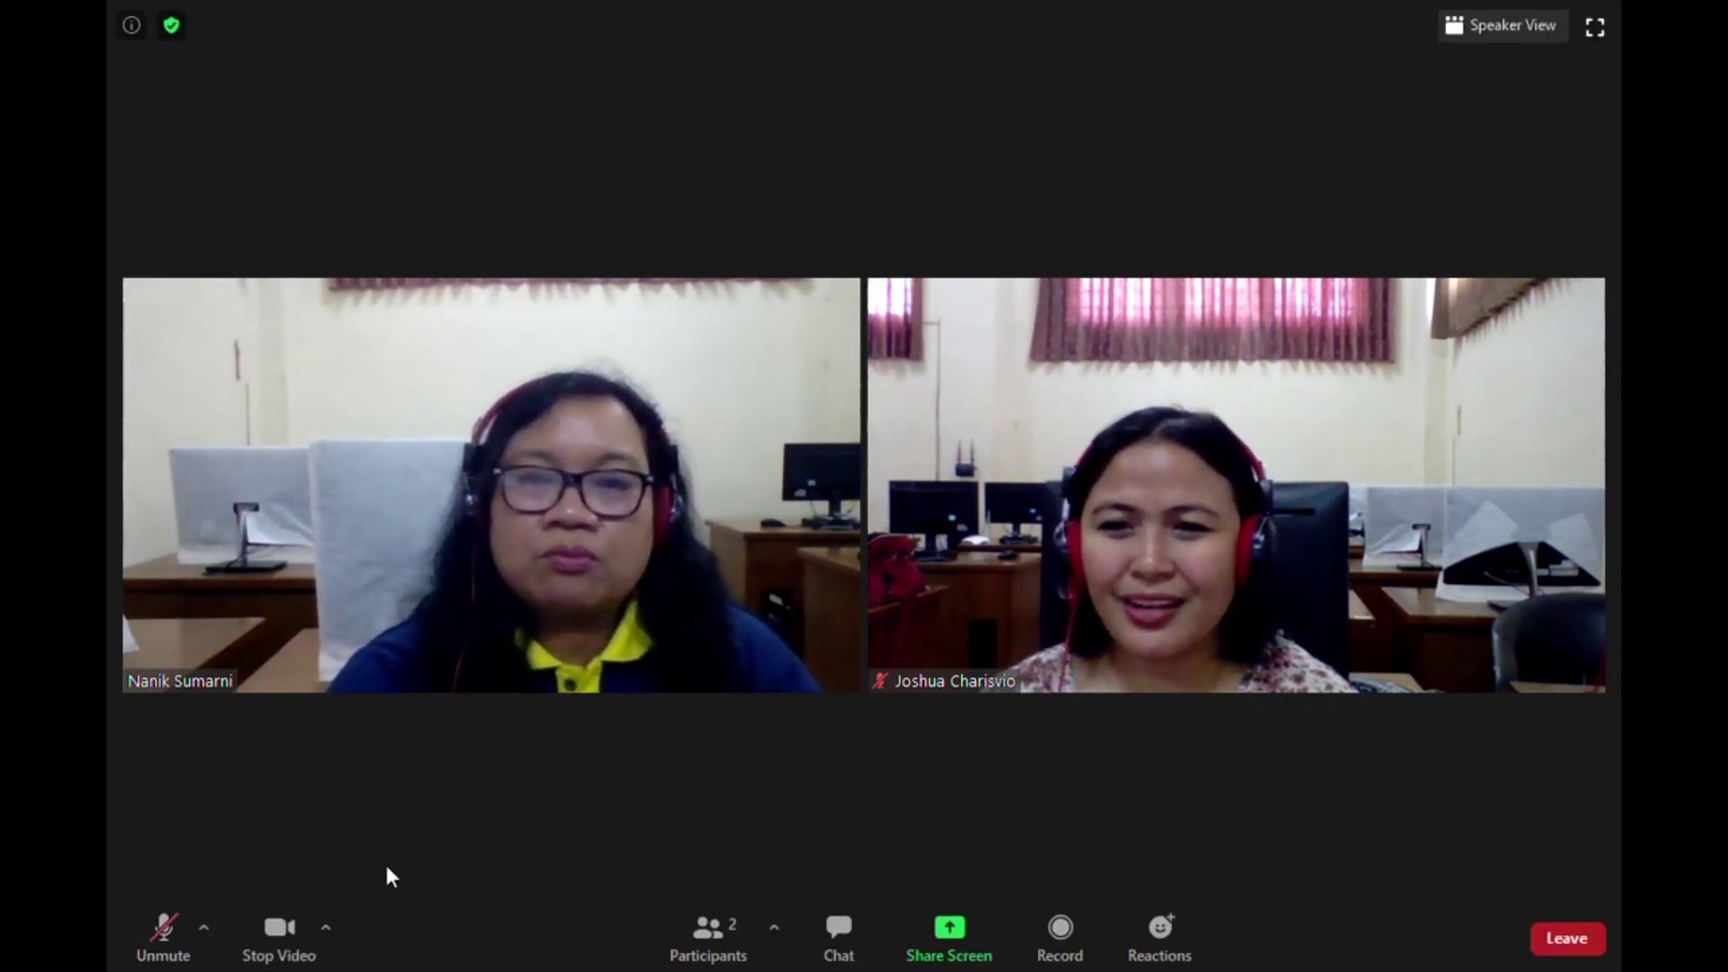
pyautogui.click(172, 936)
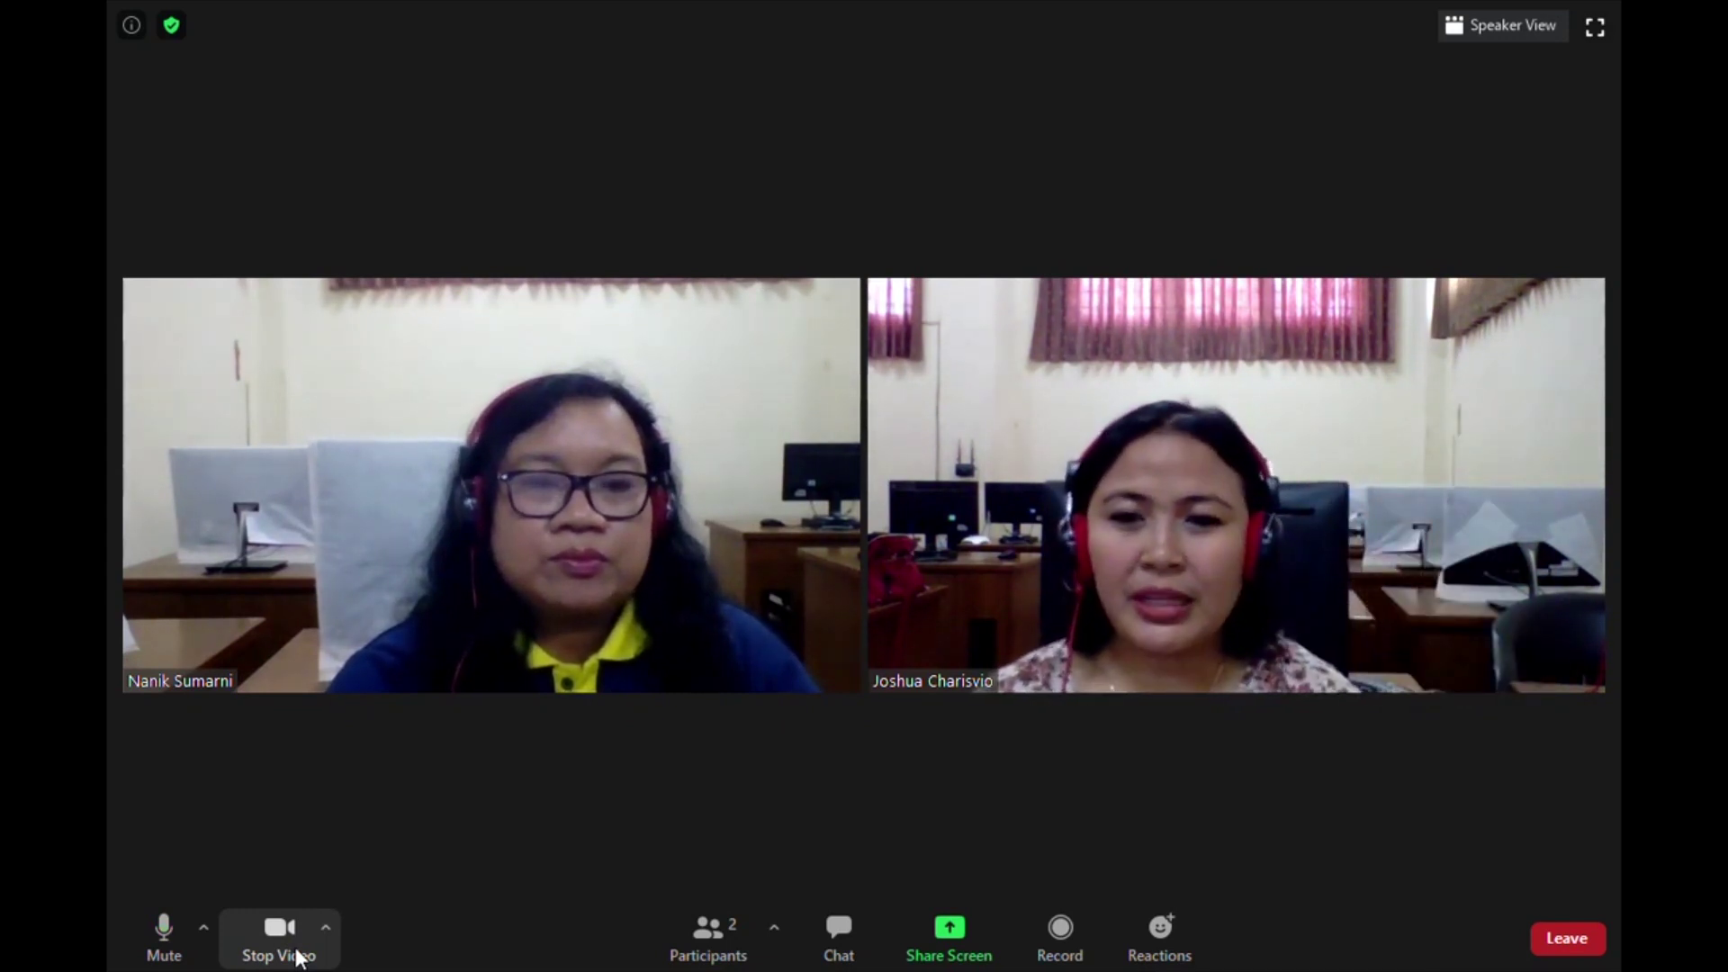
pyautogui.click(299, 957)
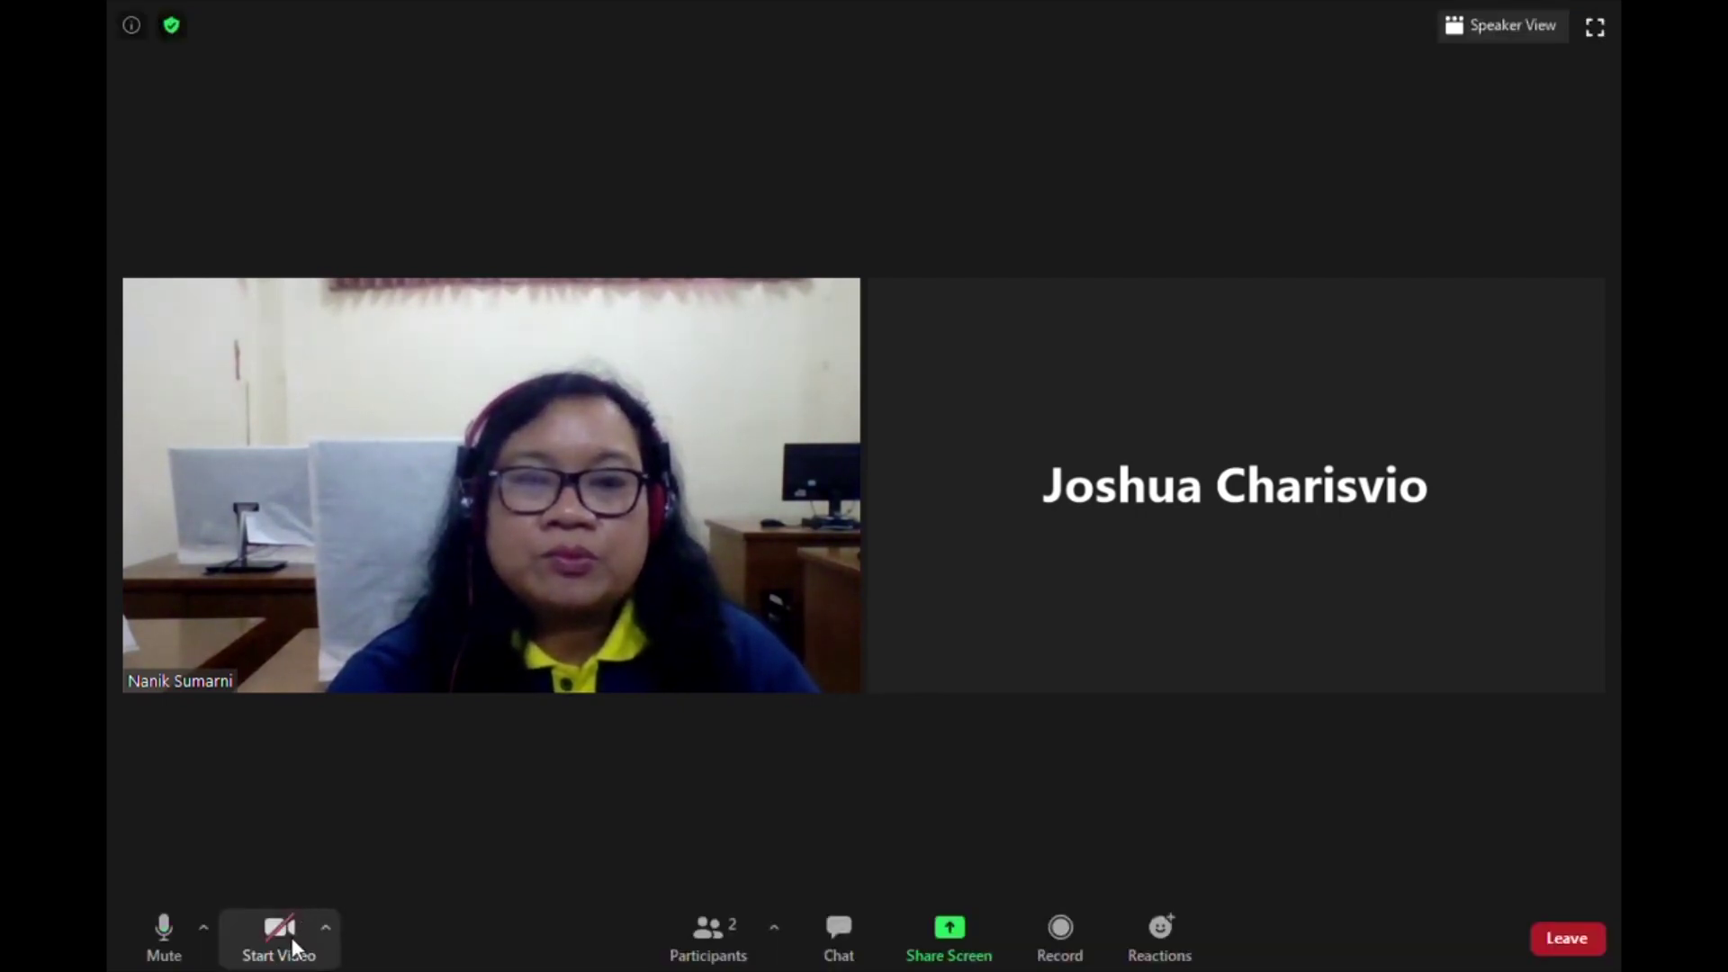
pyautogui.click(297, 947)
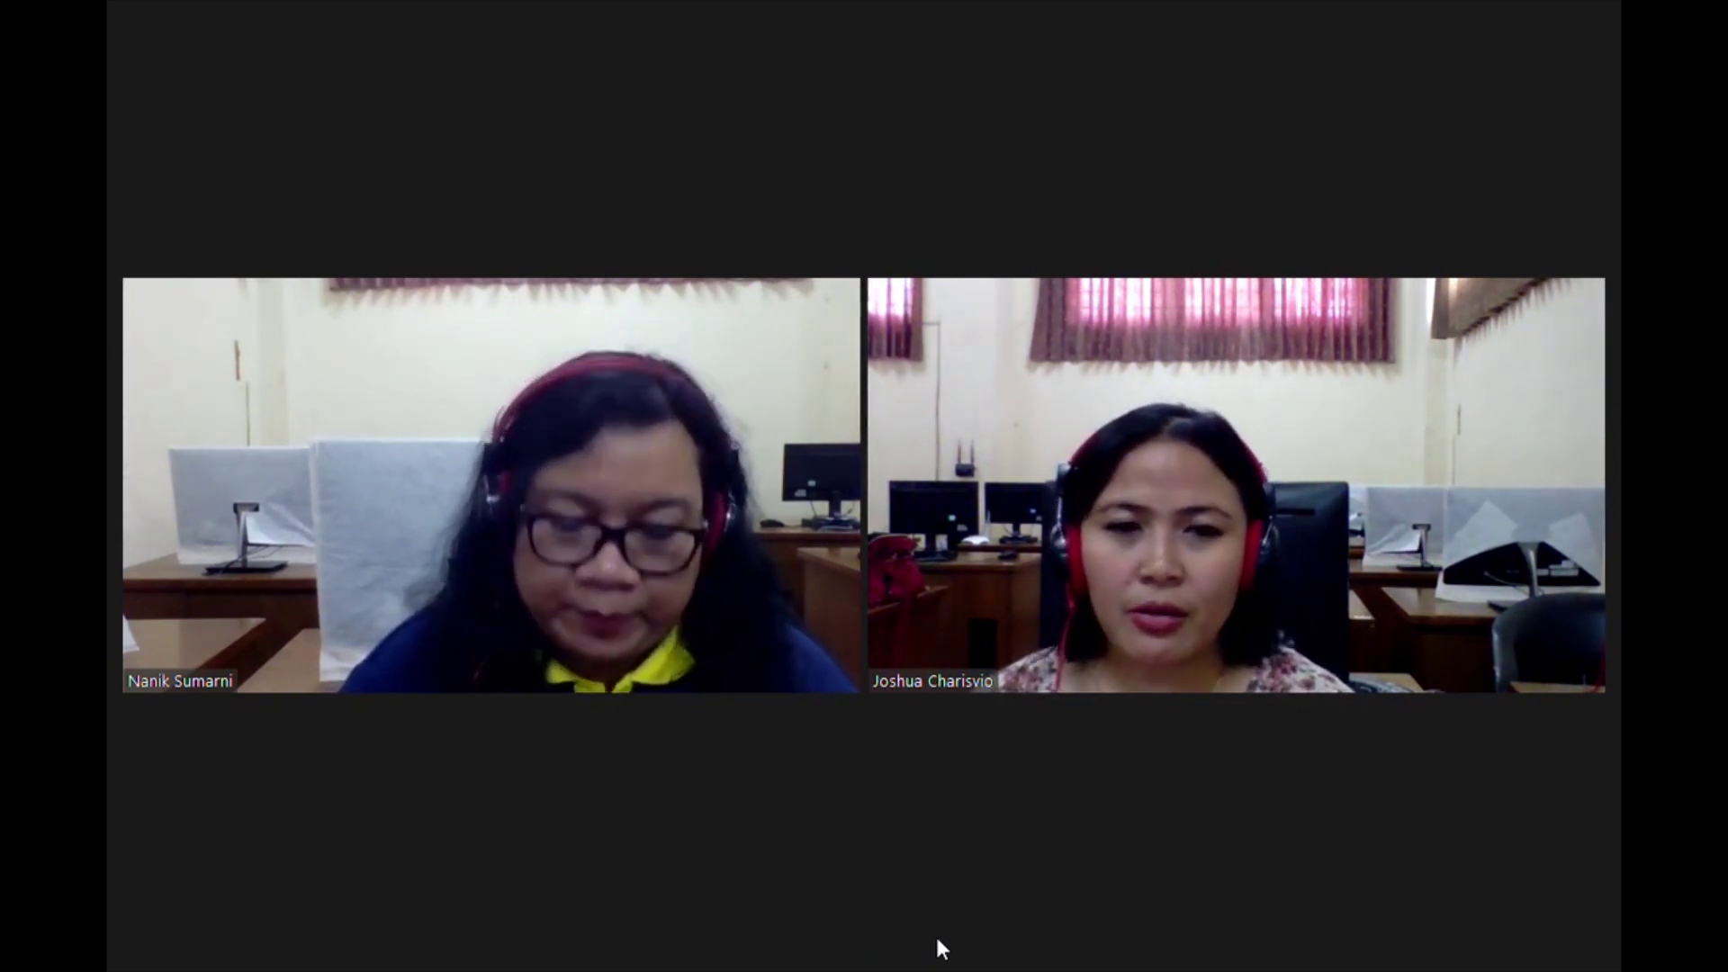
pyautogui.moveTo(922, 934)
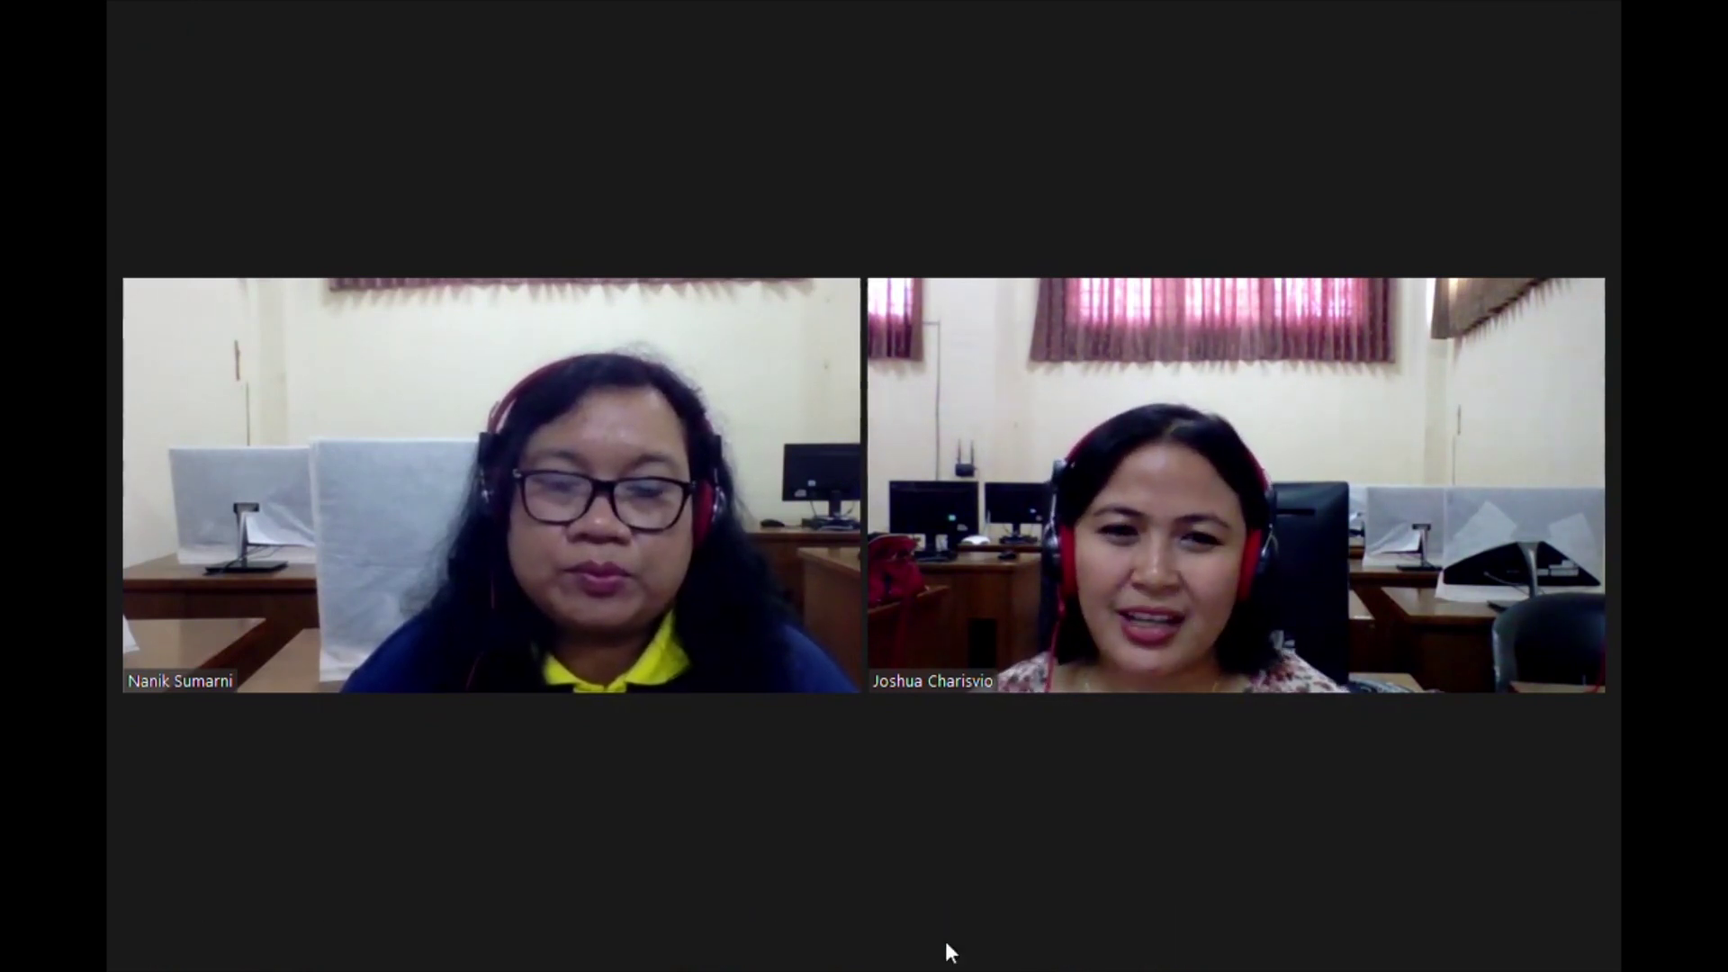
pyautogui.moveTo(980, 927)
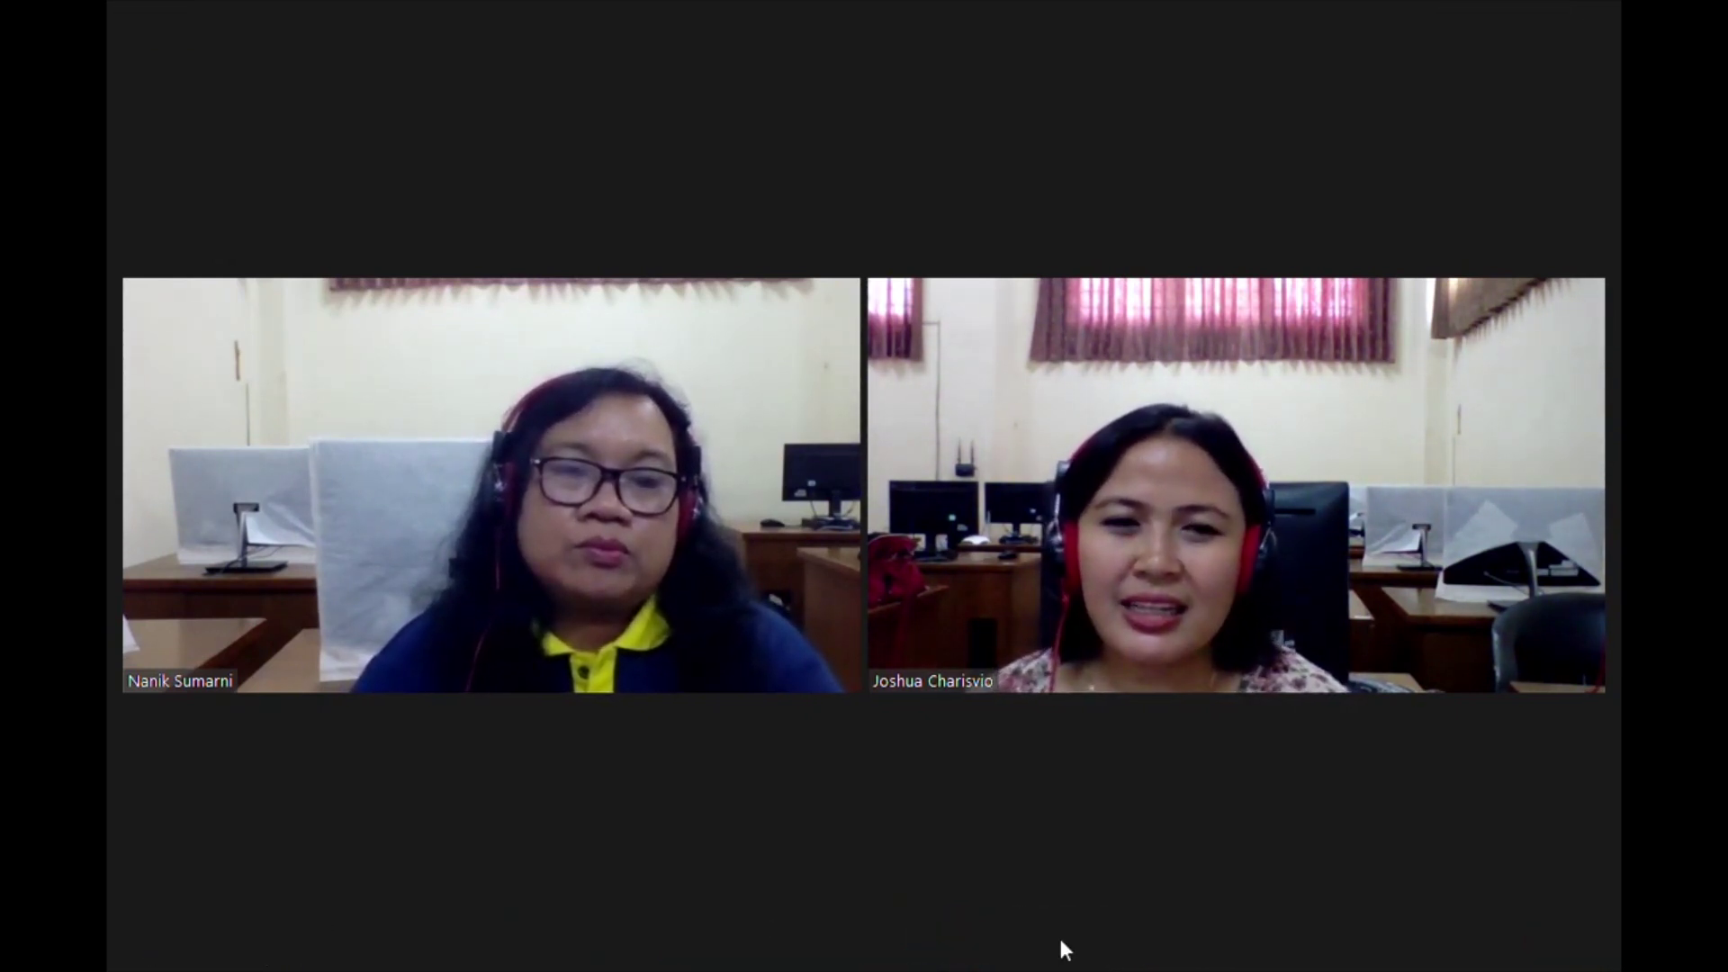
pyautogui.moveTo(1063, 945)
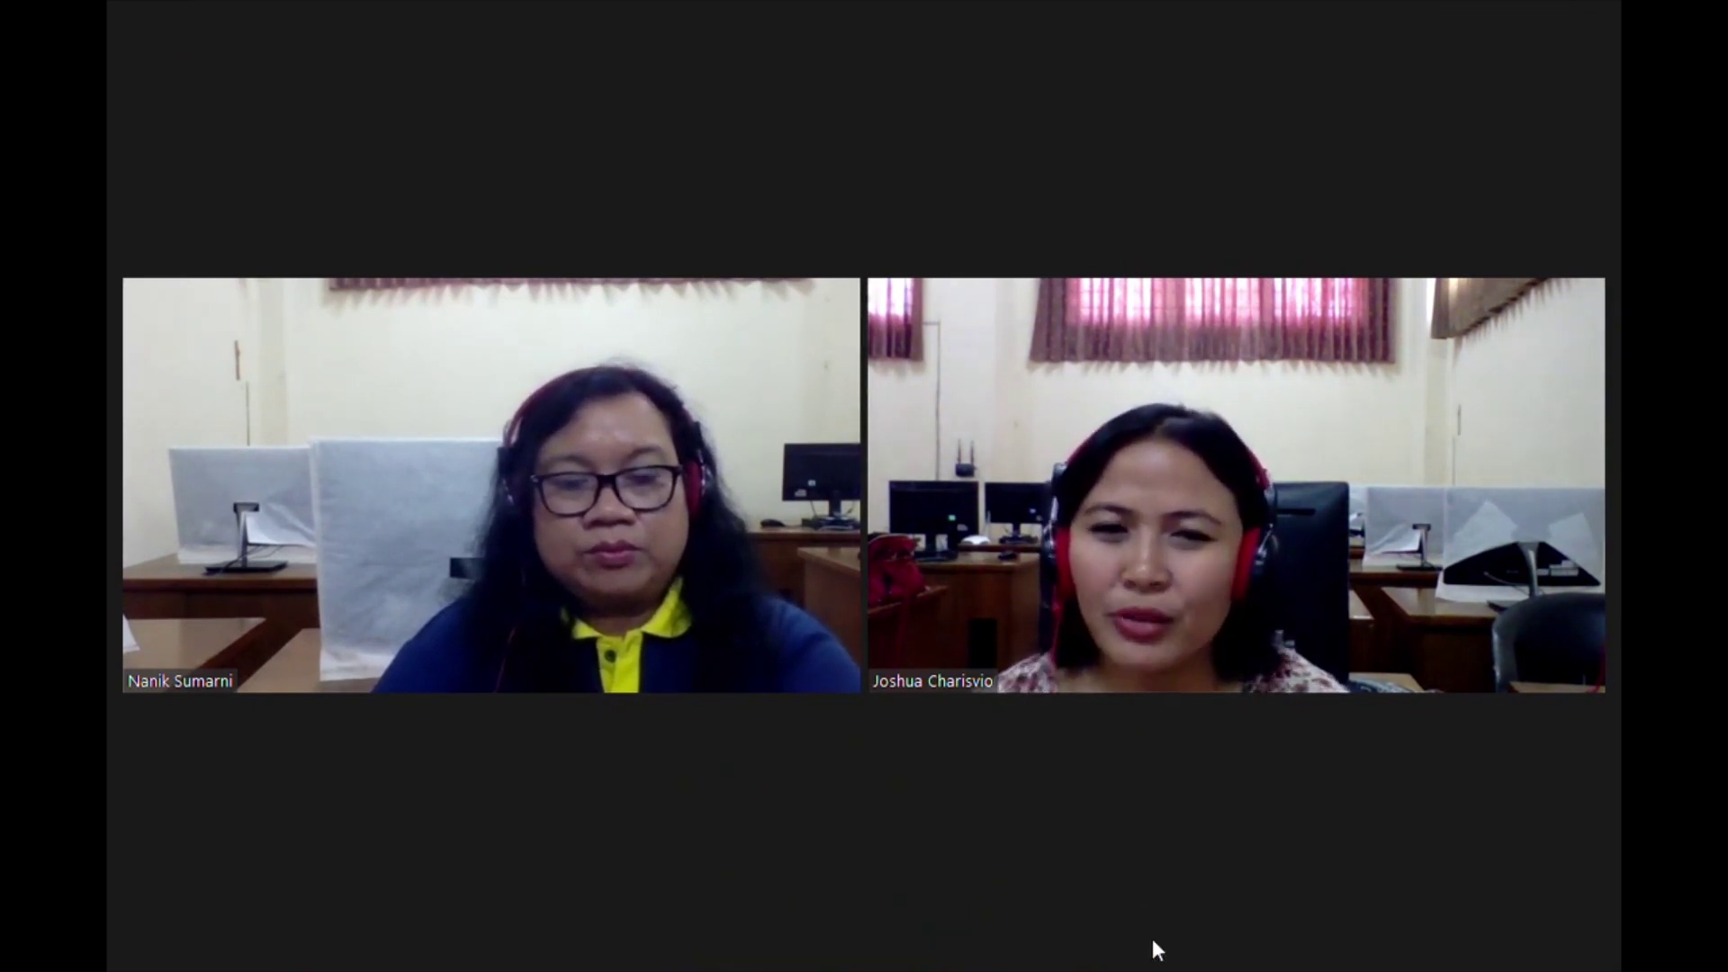
pyautogui.moveTo(1158, 941)
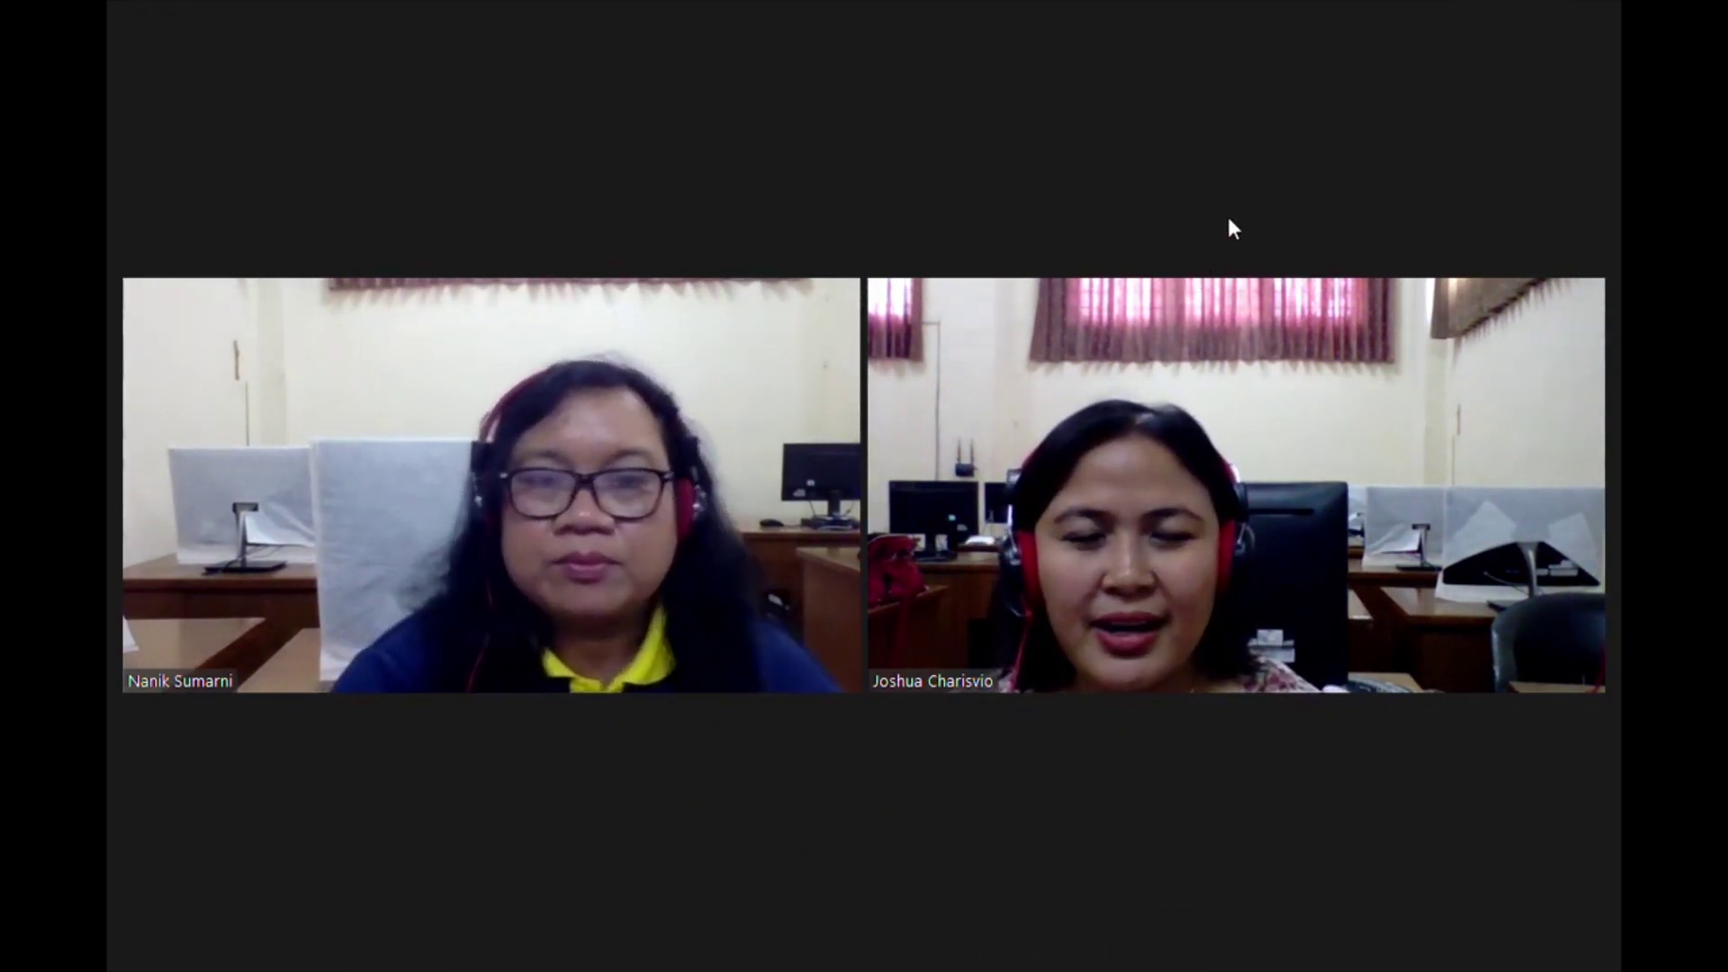
pyautogui.moveTo(1350, 513)
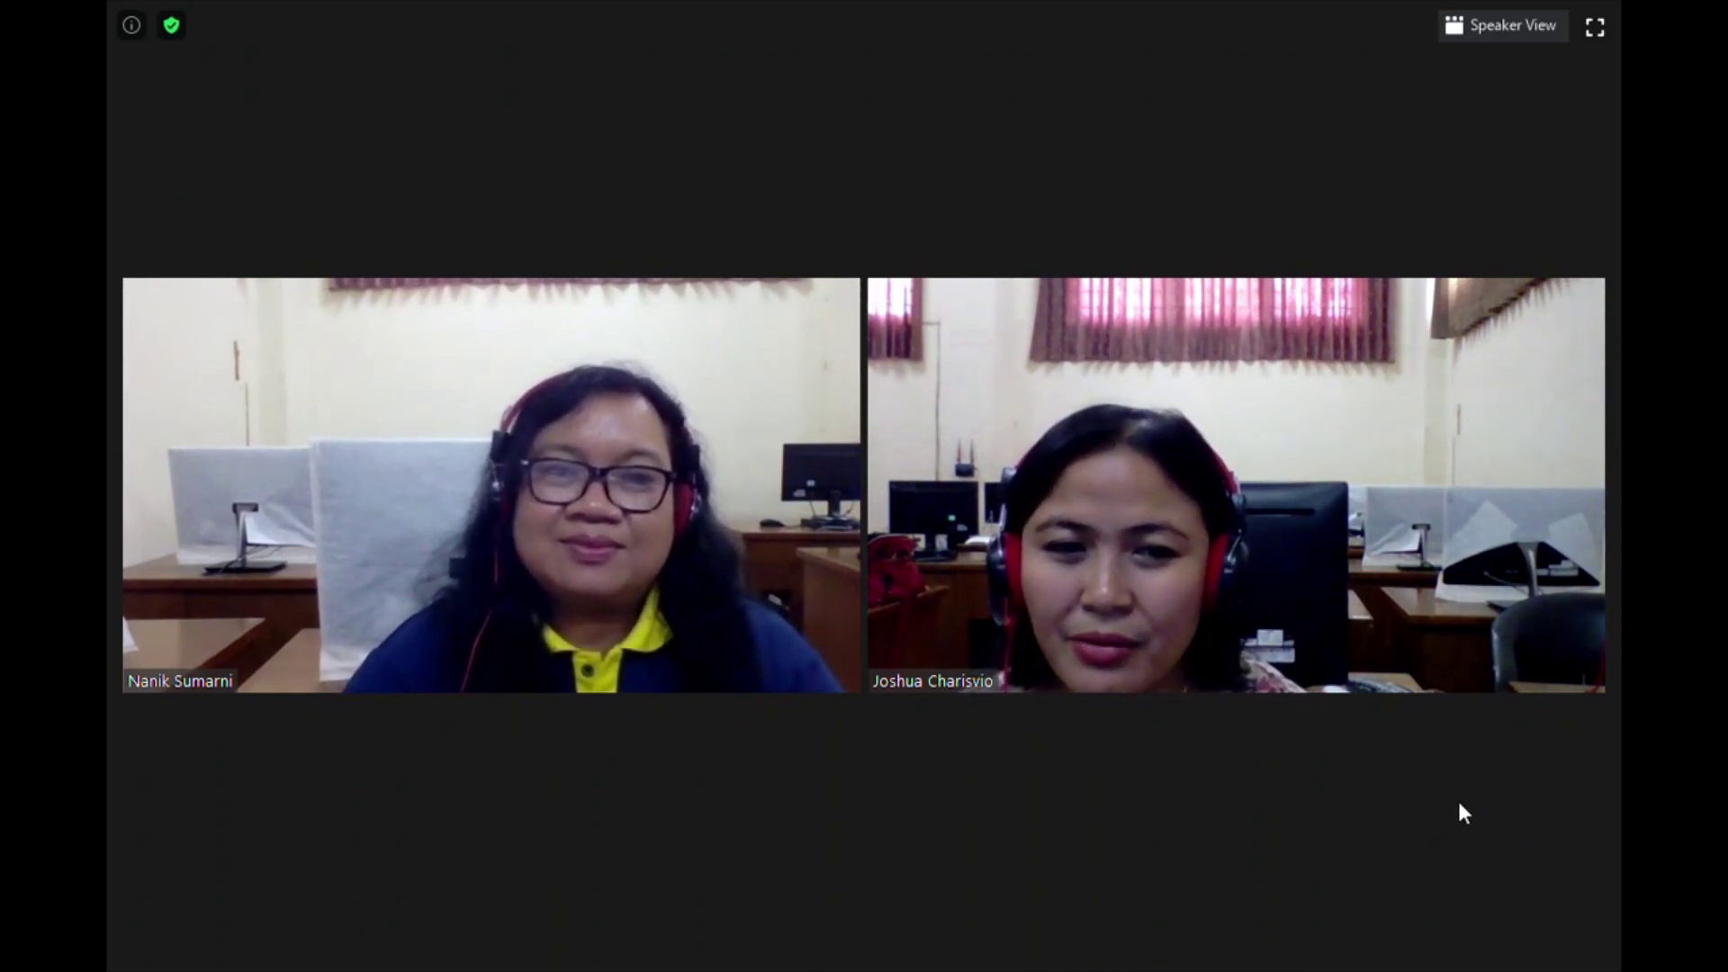
pyautogui.moveTo(1459, 804)
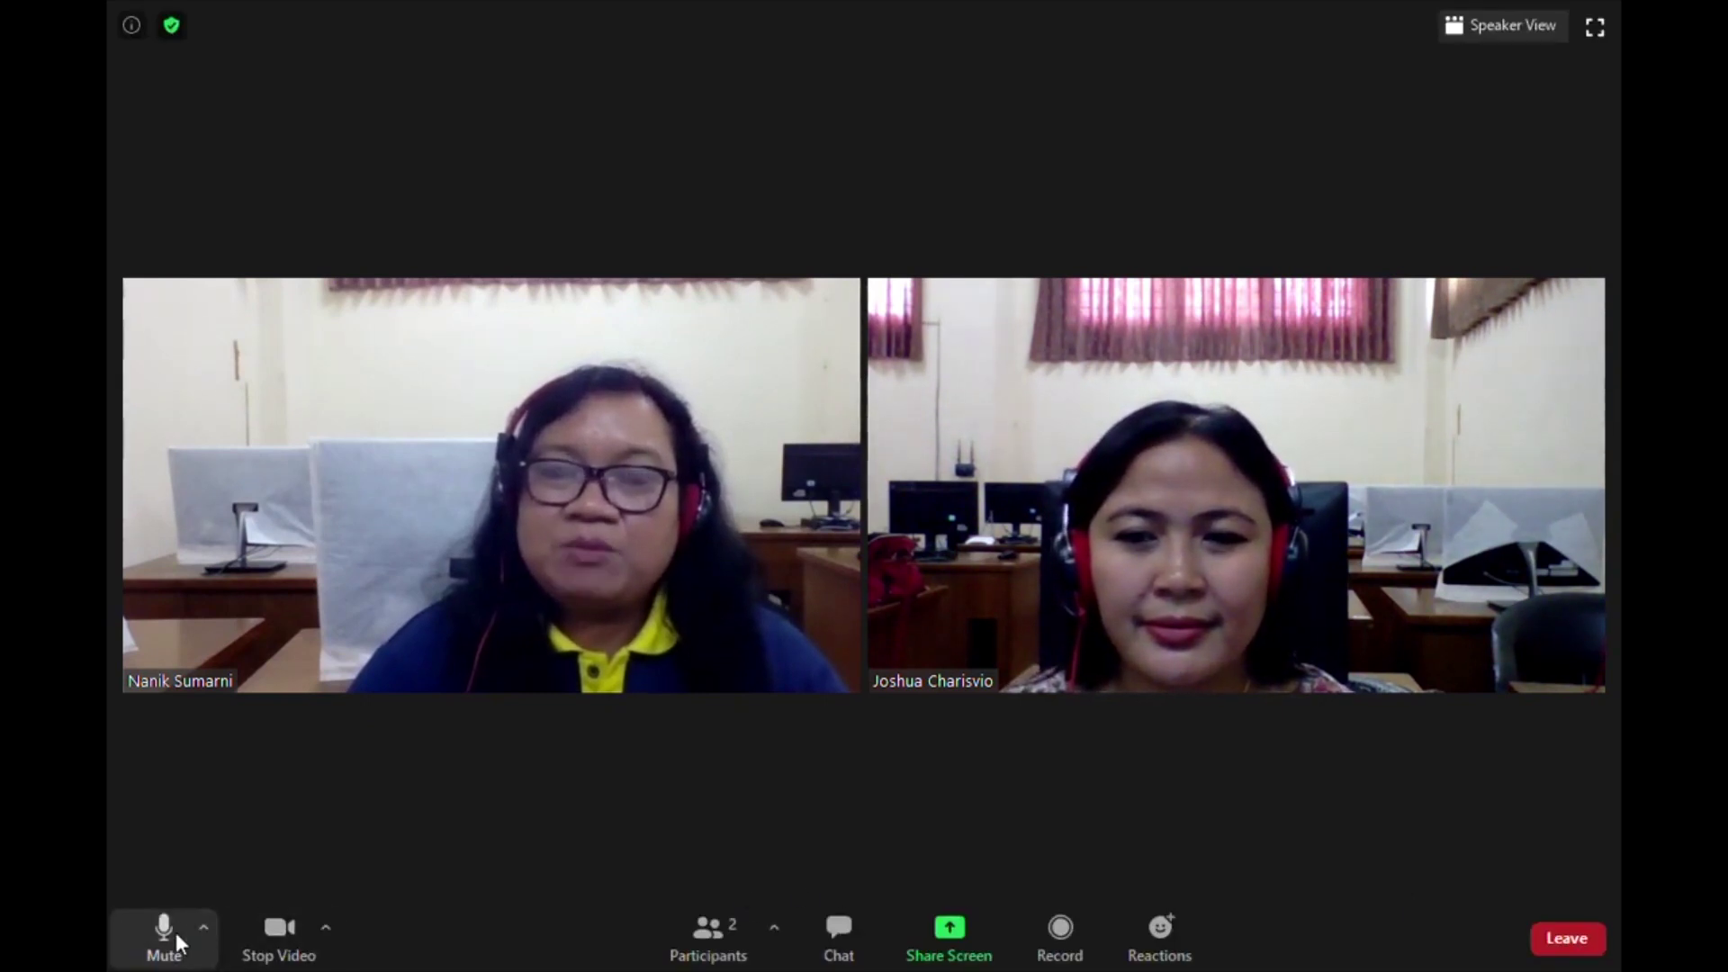
pyautogui.click(165, 933)
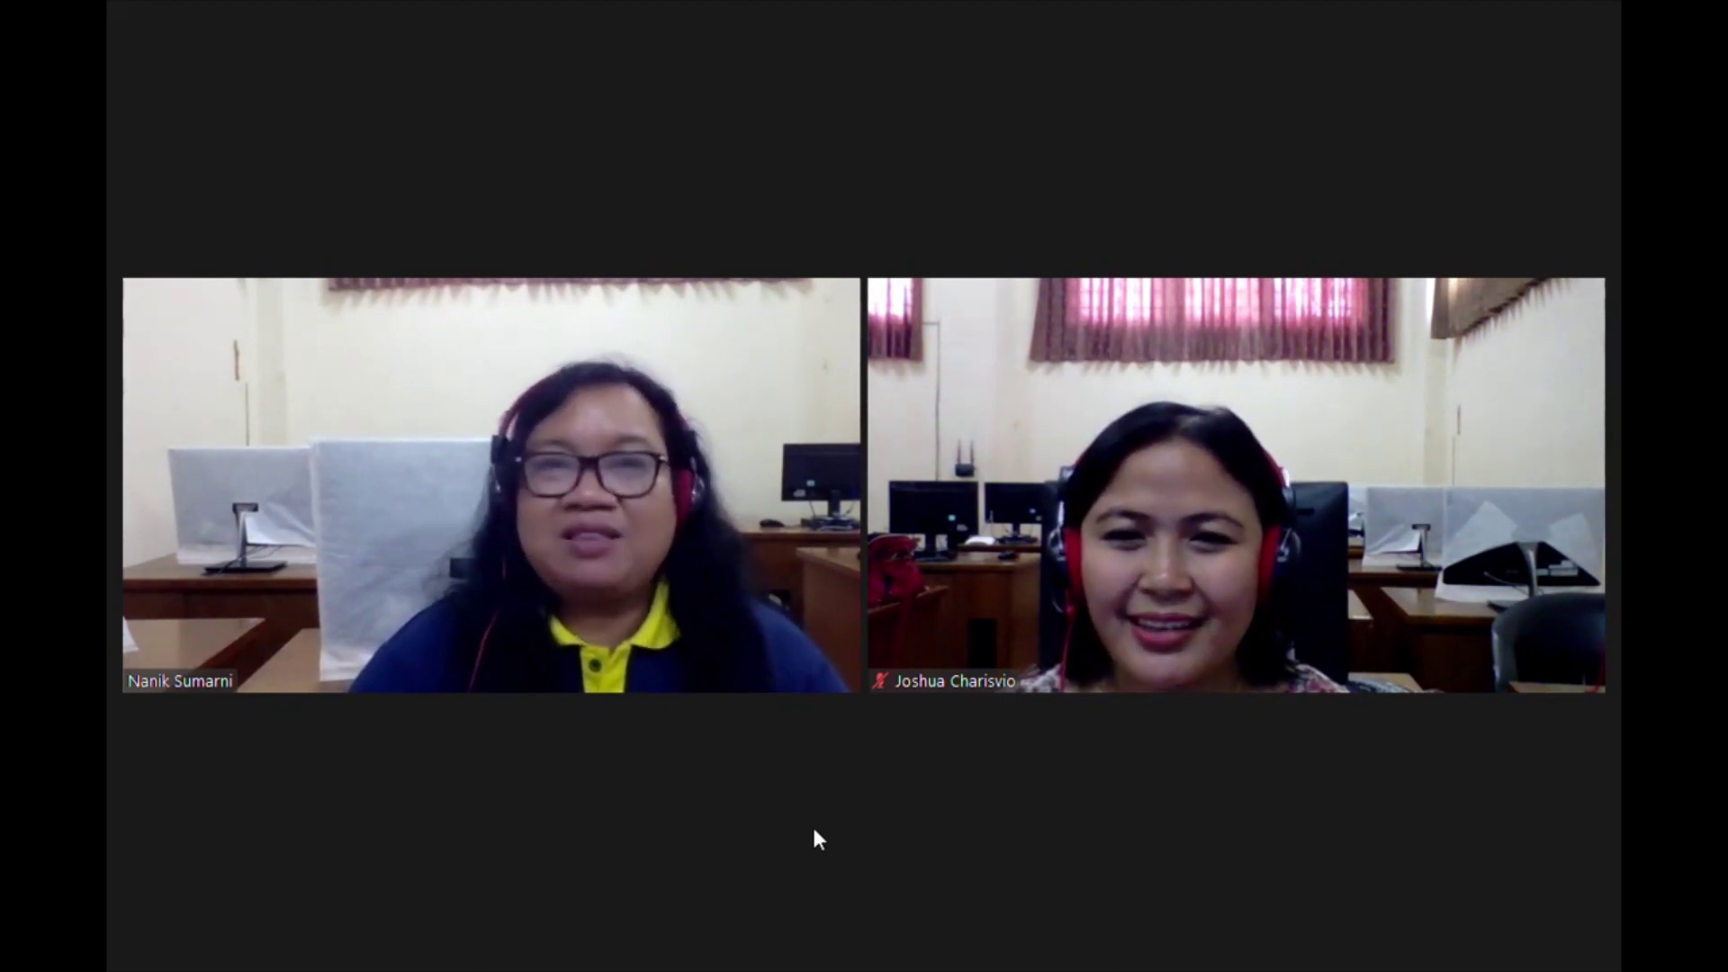
pyautogui.moveTo(848, 833)
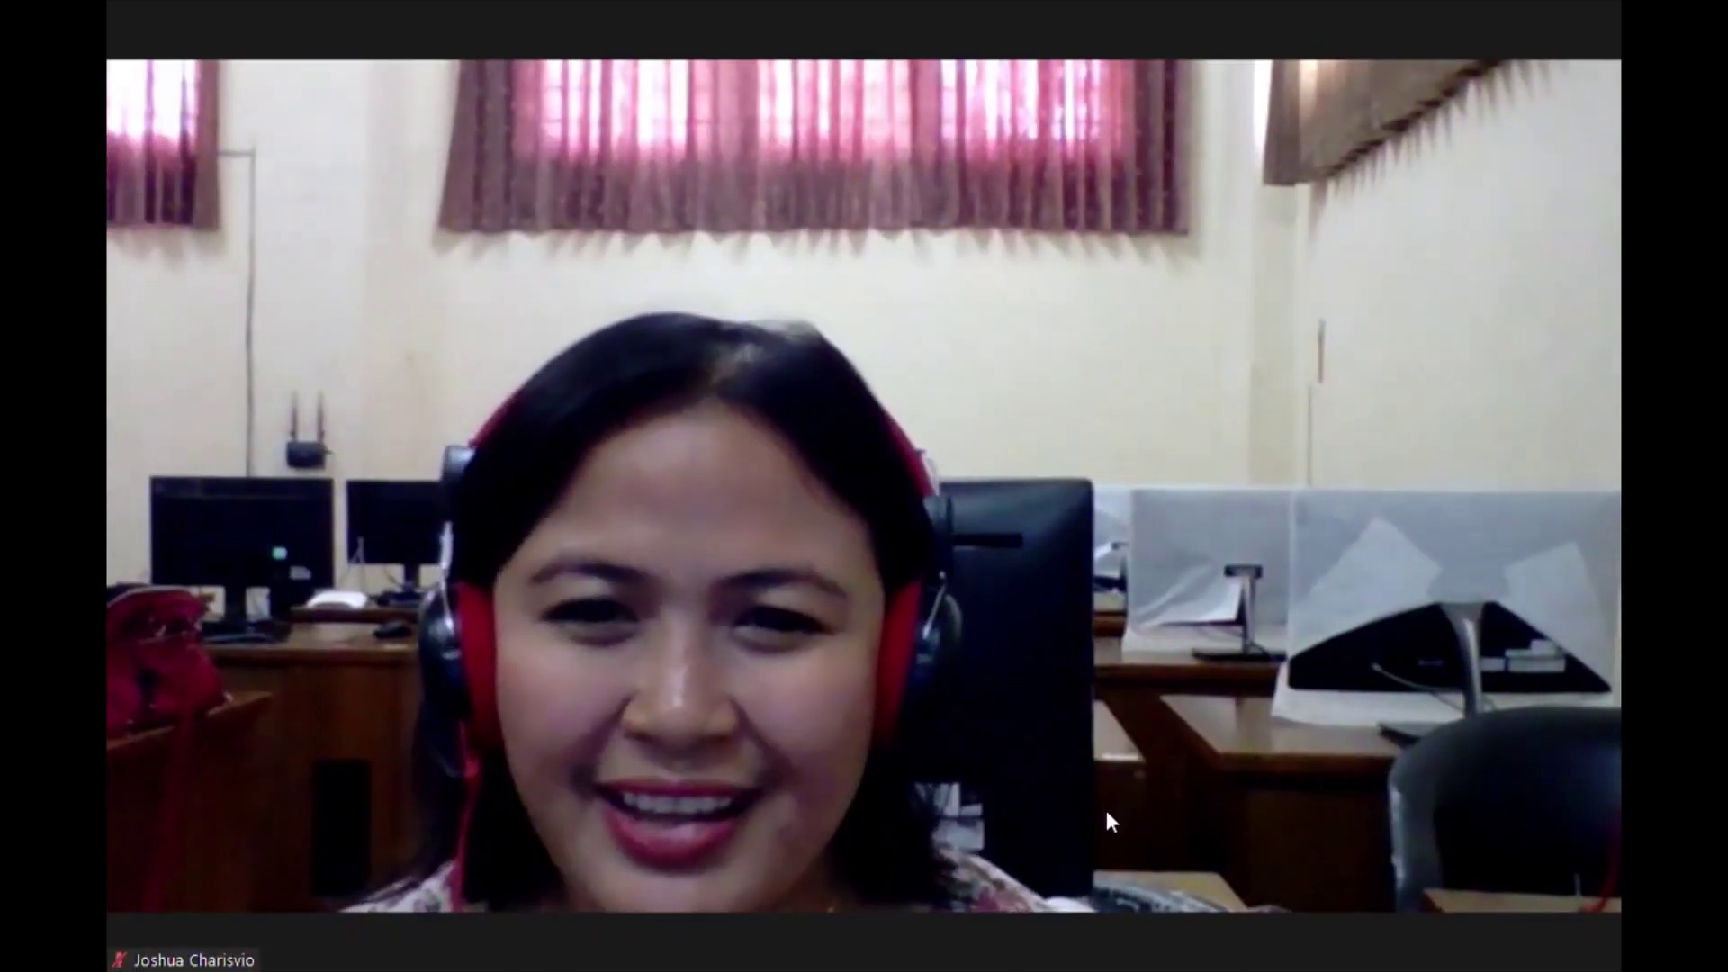
pyautogui.moveTo(1243, 627)
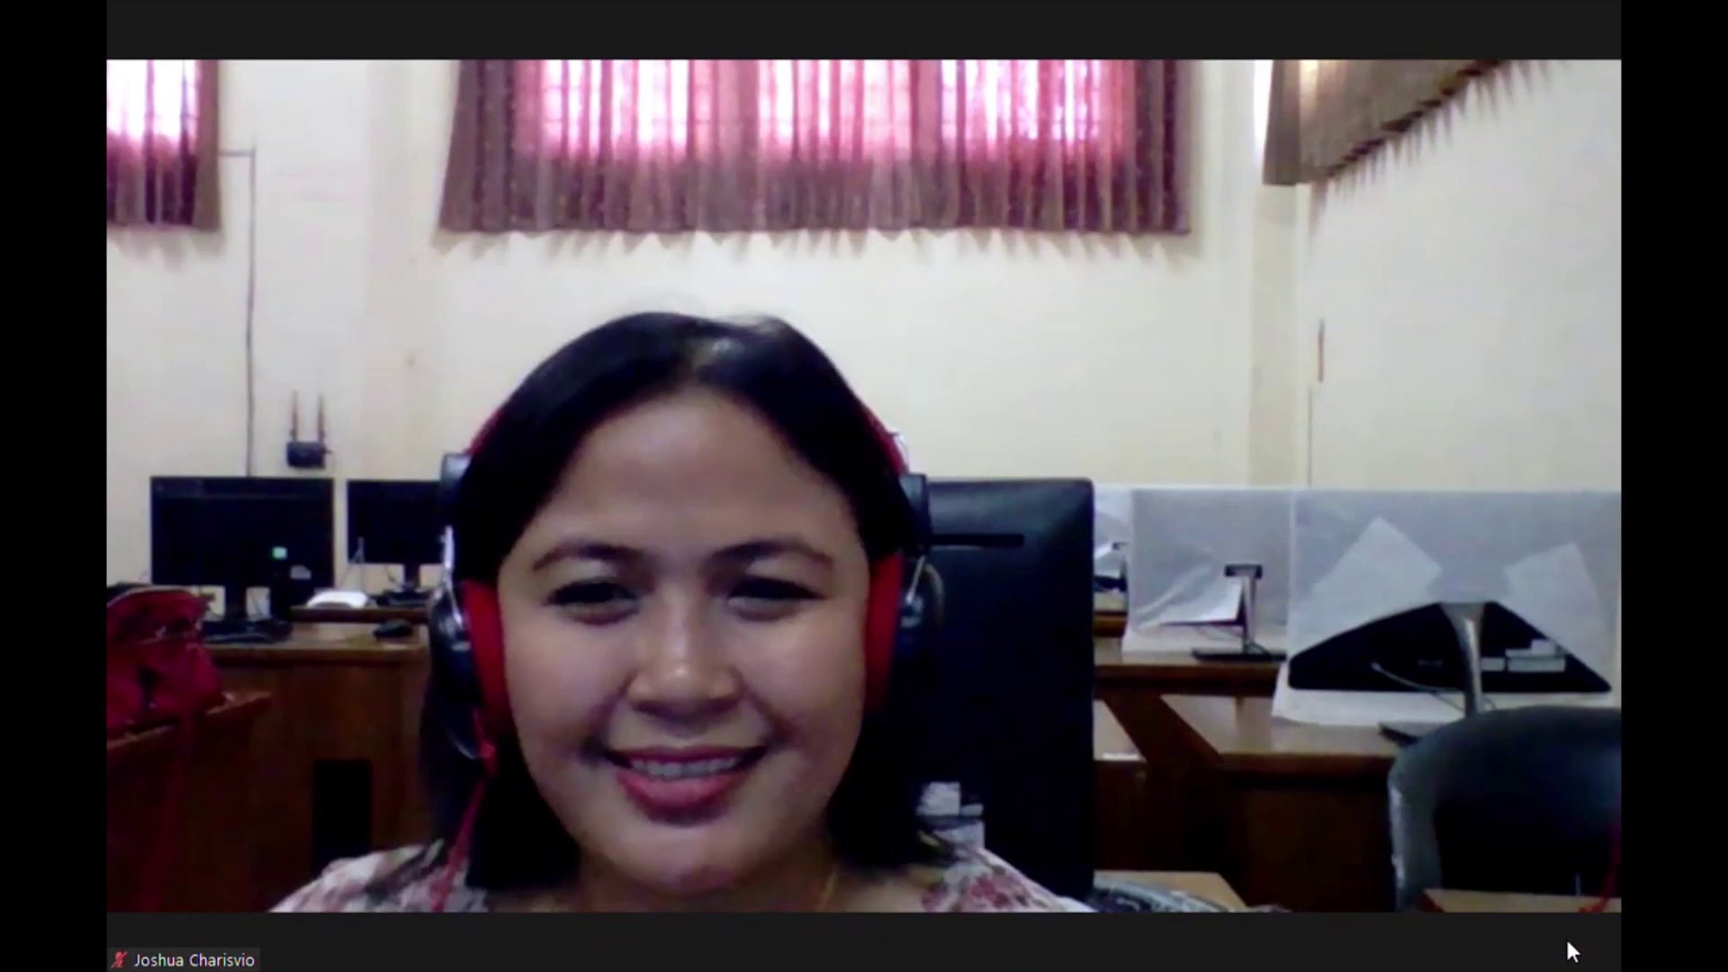
pyautogui.moveTo(1568, 939)
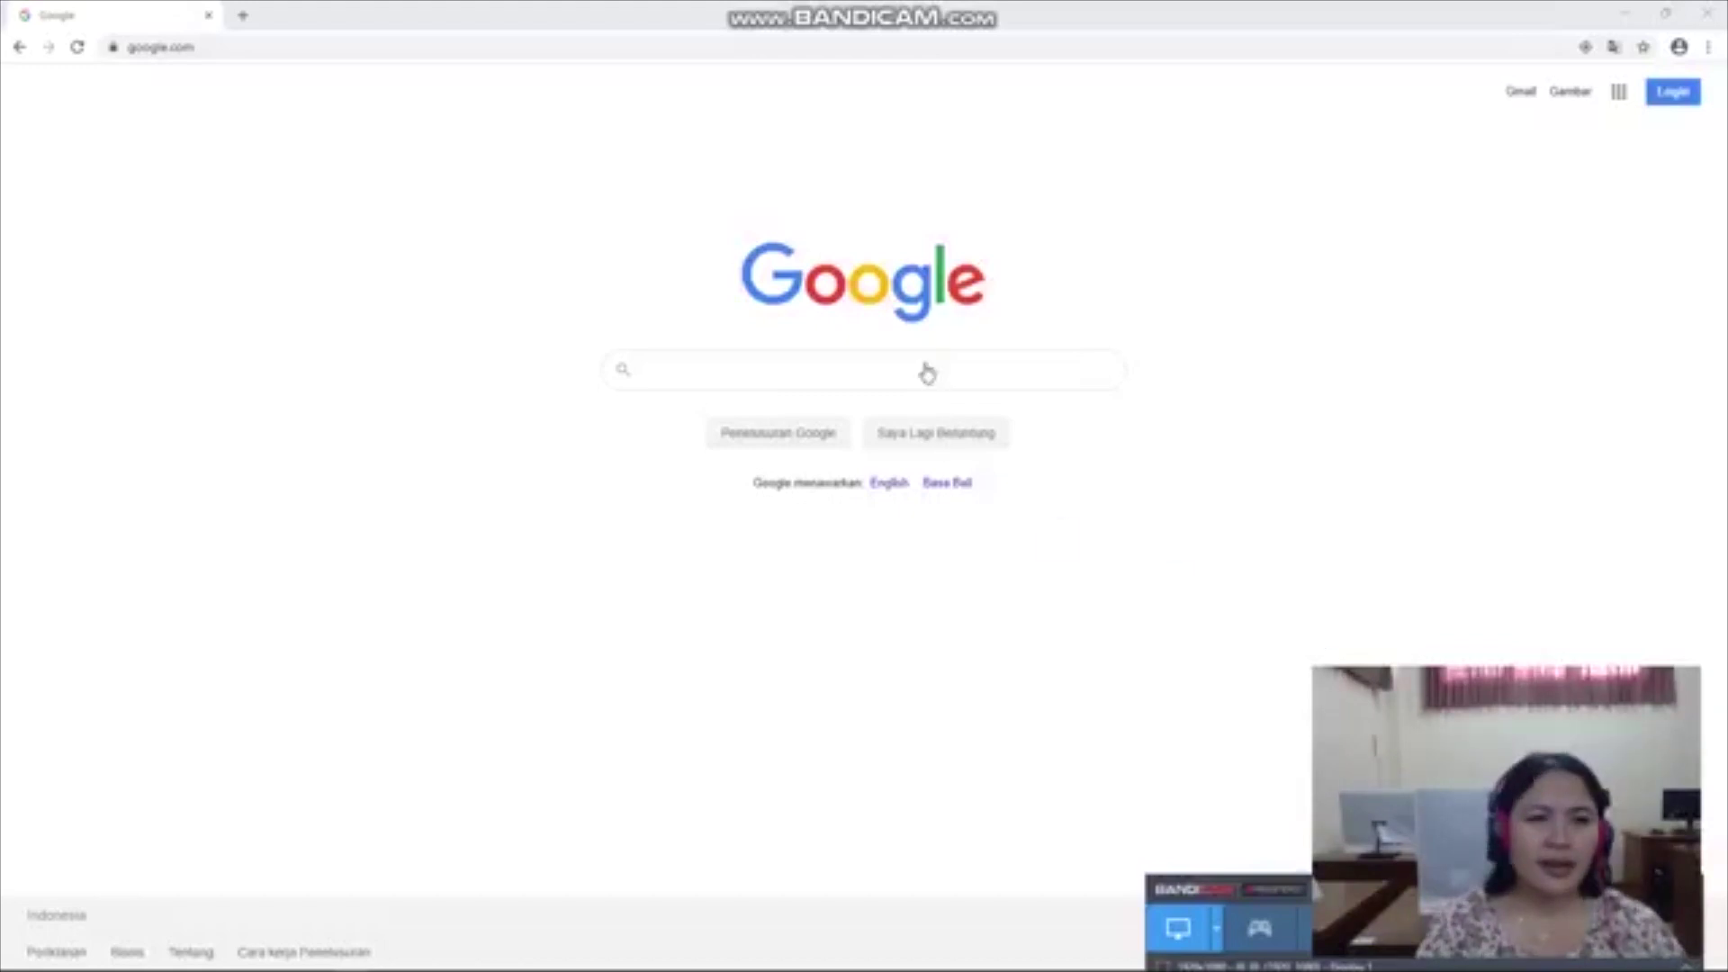
# Load Zoom's Download Center at zoom.us/download from the address-bar suggestion for 'zoom'.
pyautogui.click(299, 51)
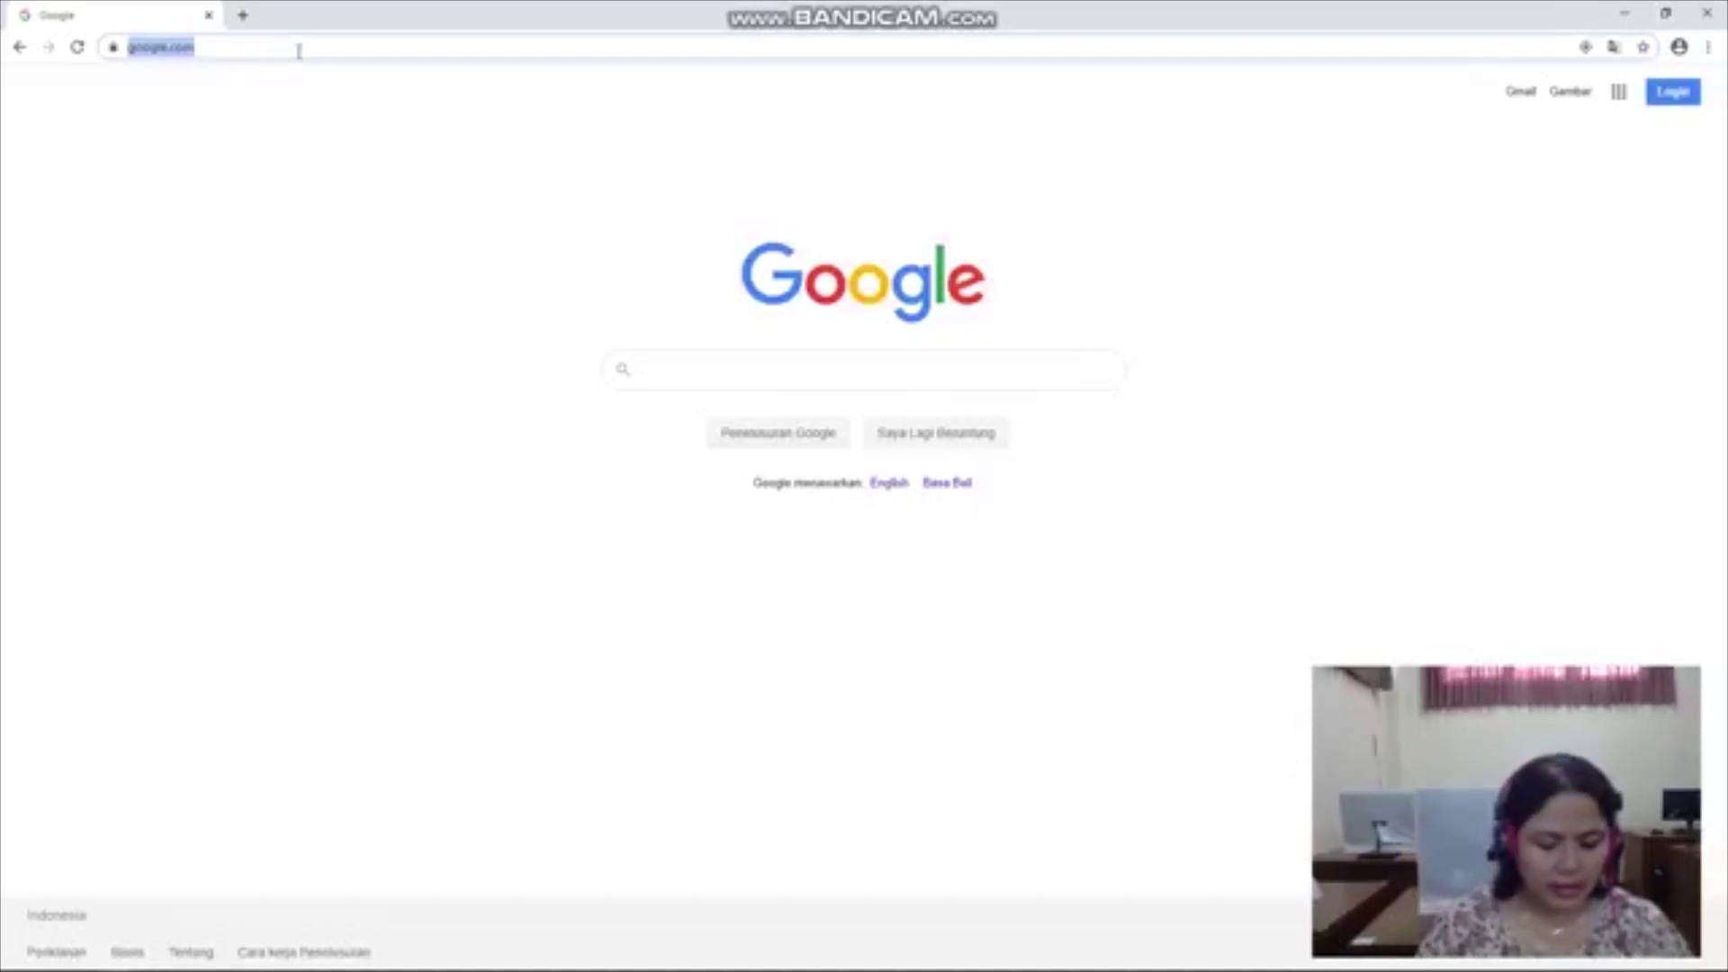
pyautogui.write('zoo')
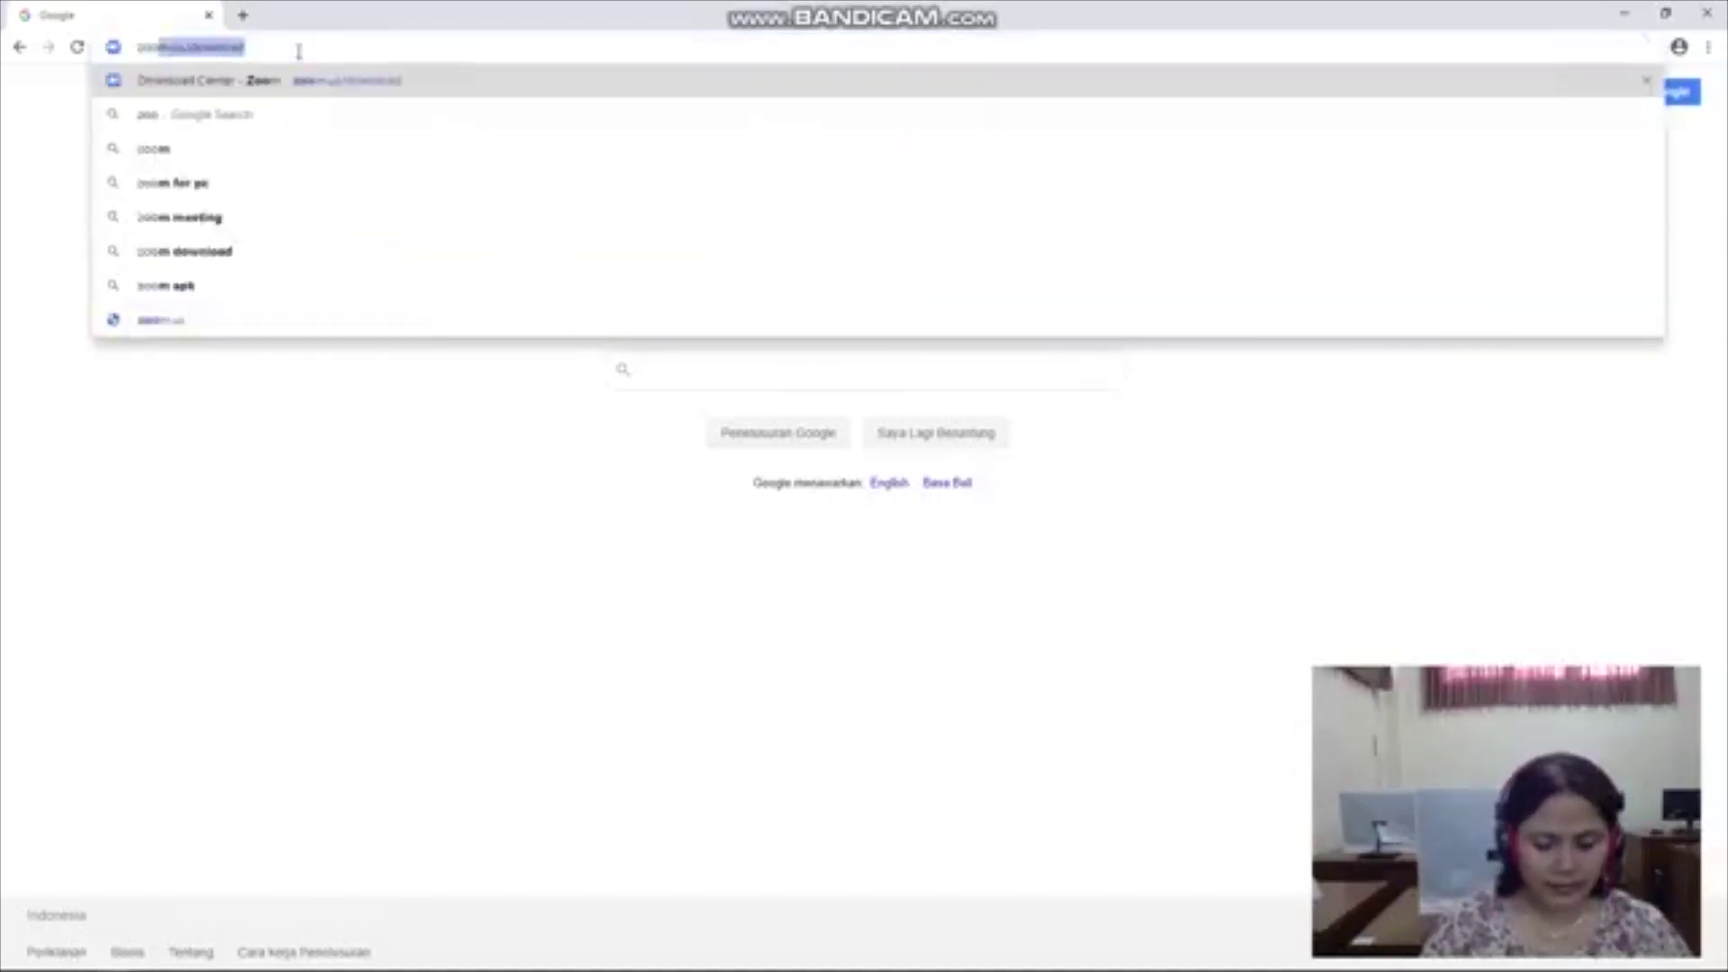
pyautogui.write('m')
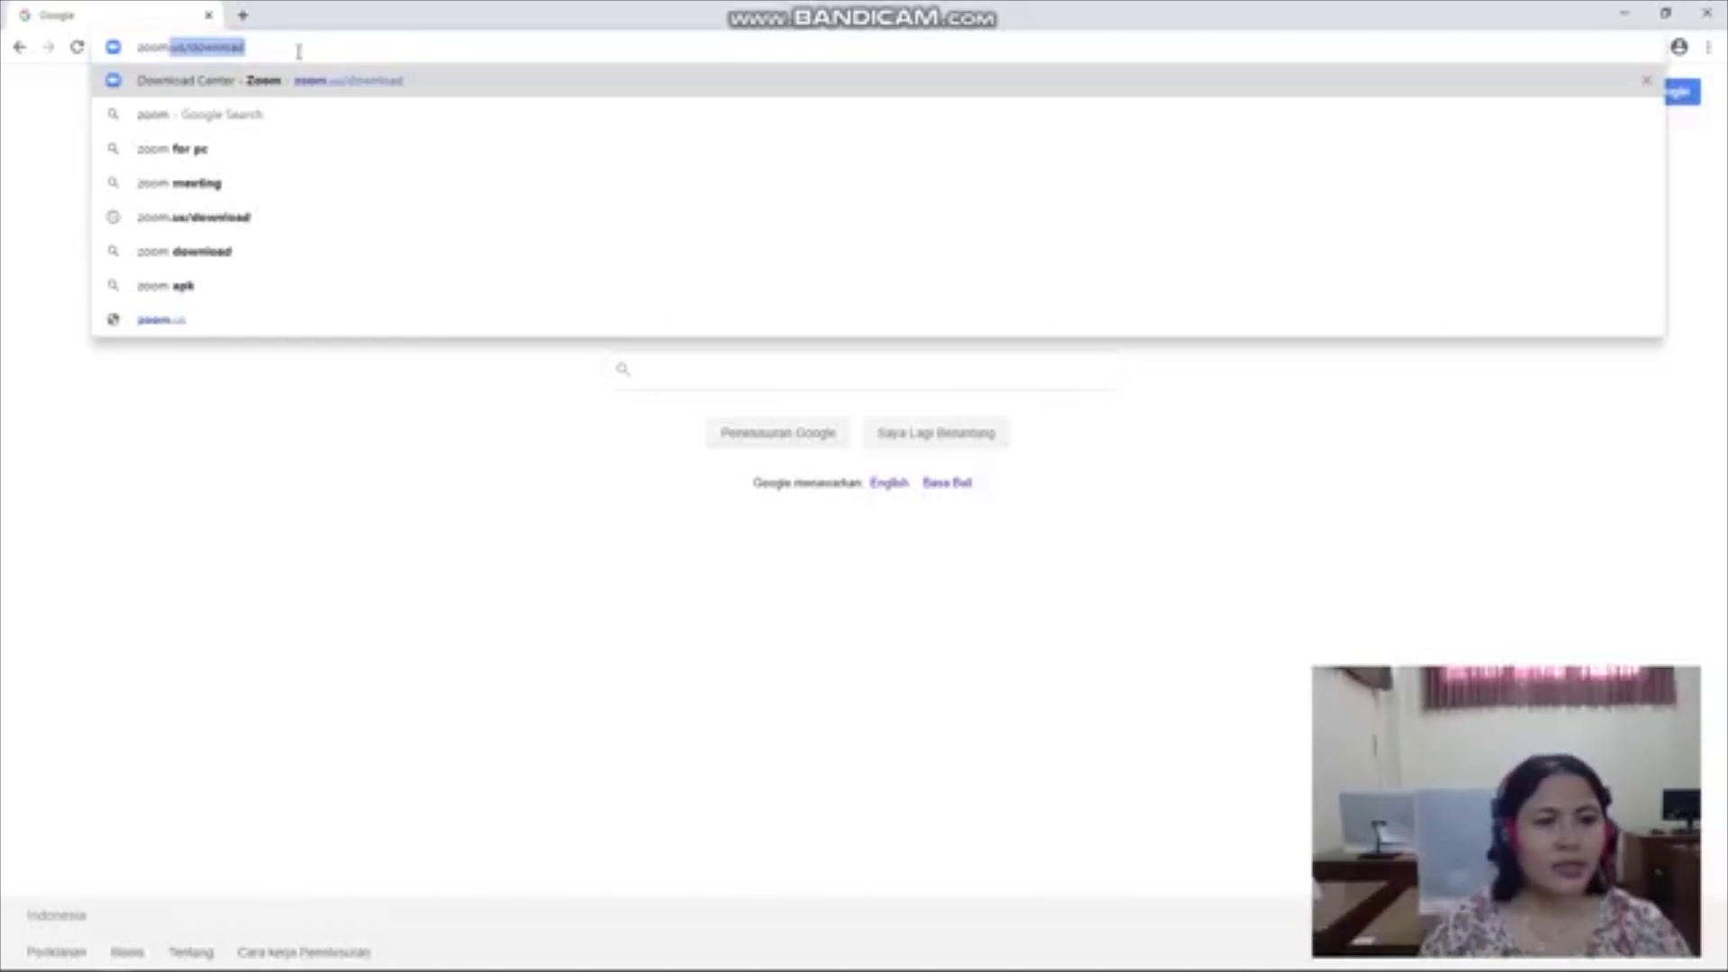
pyautogui.press('Return')
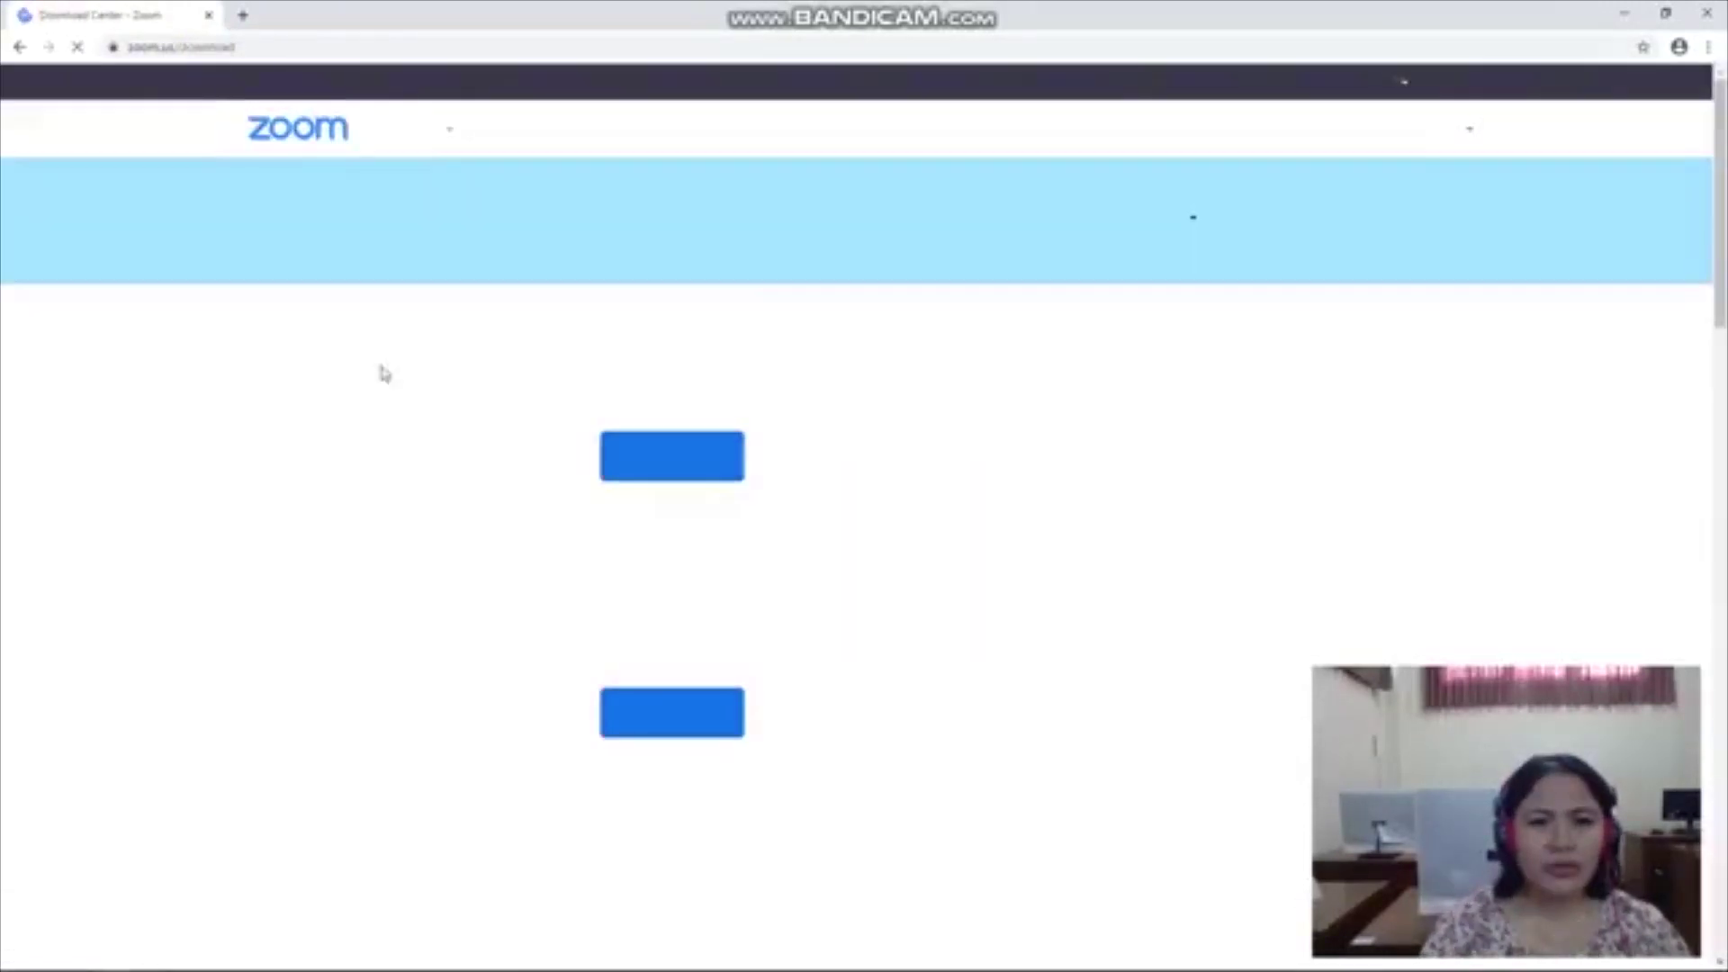
# Download the Zoom Client for Meetings installer and run it from Chrome's download bar.
pyautogui.click(688, 473)
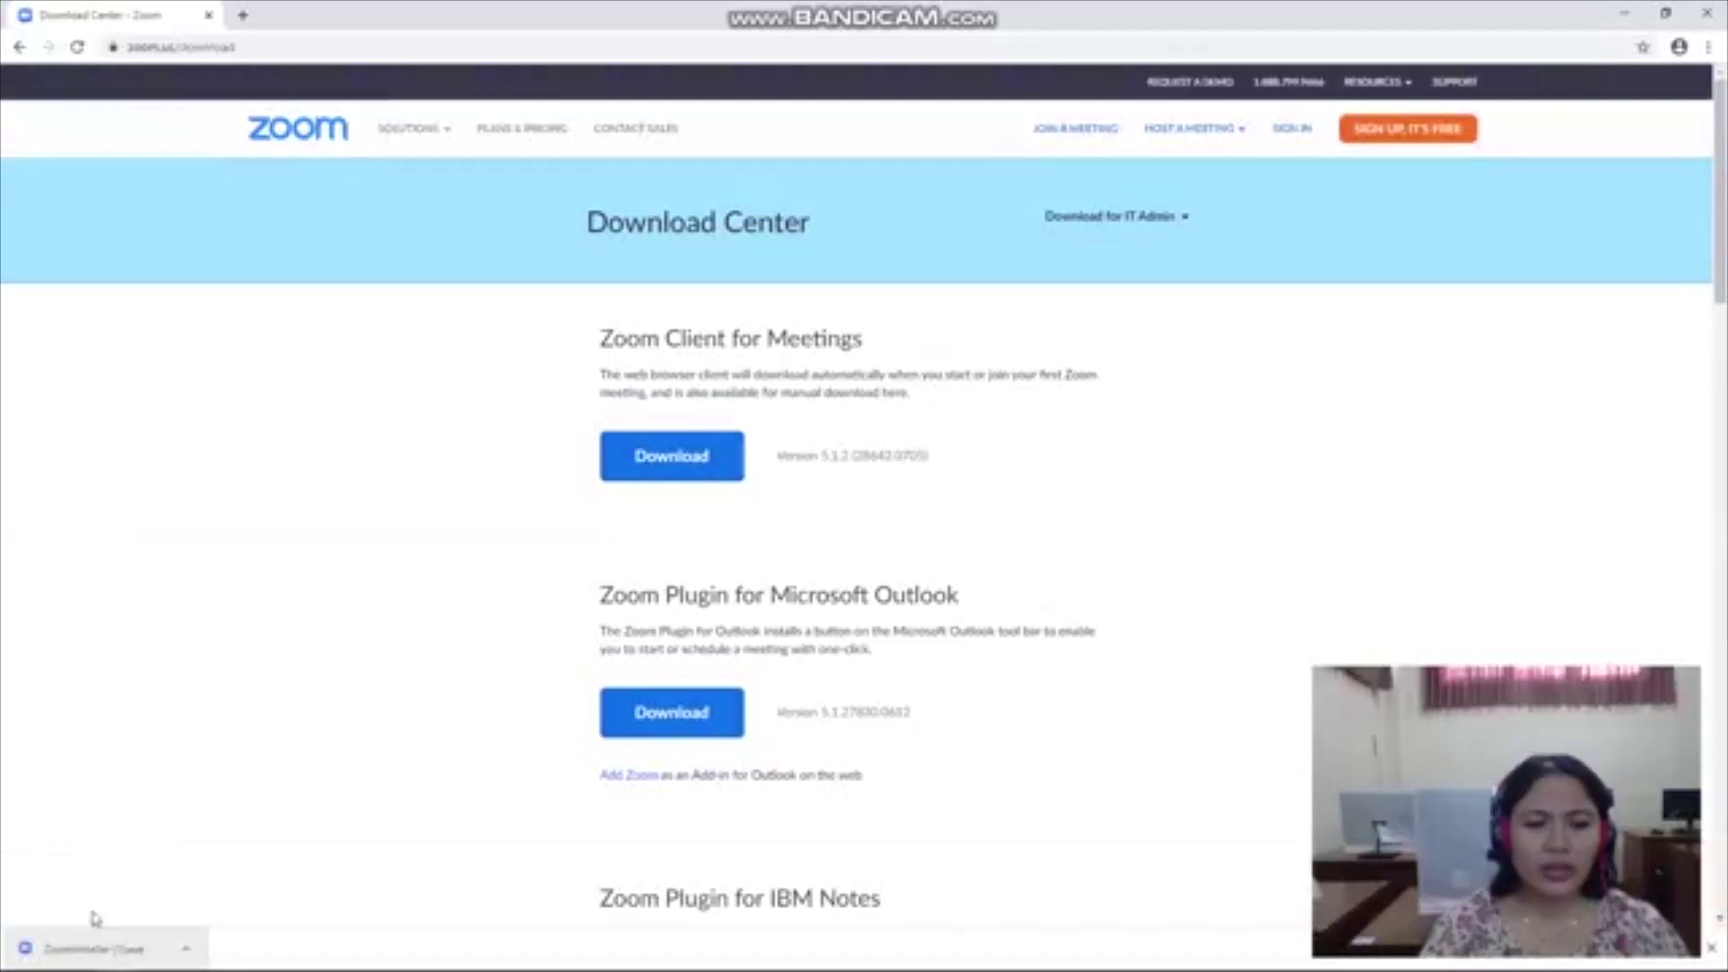
pyautogui.click(91, 957)
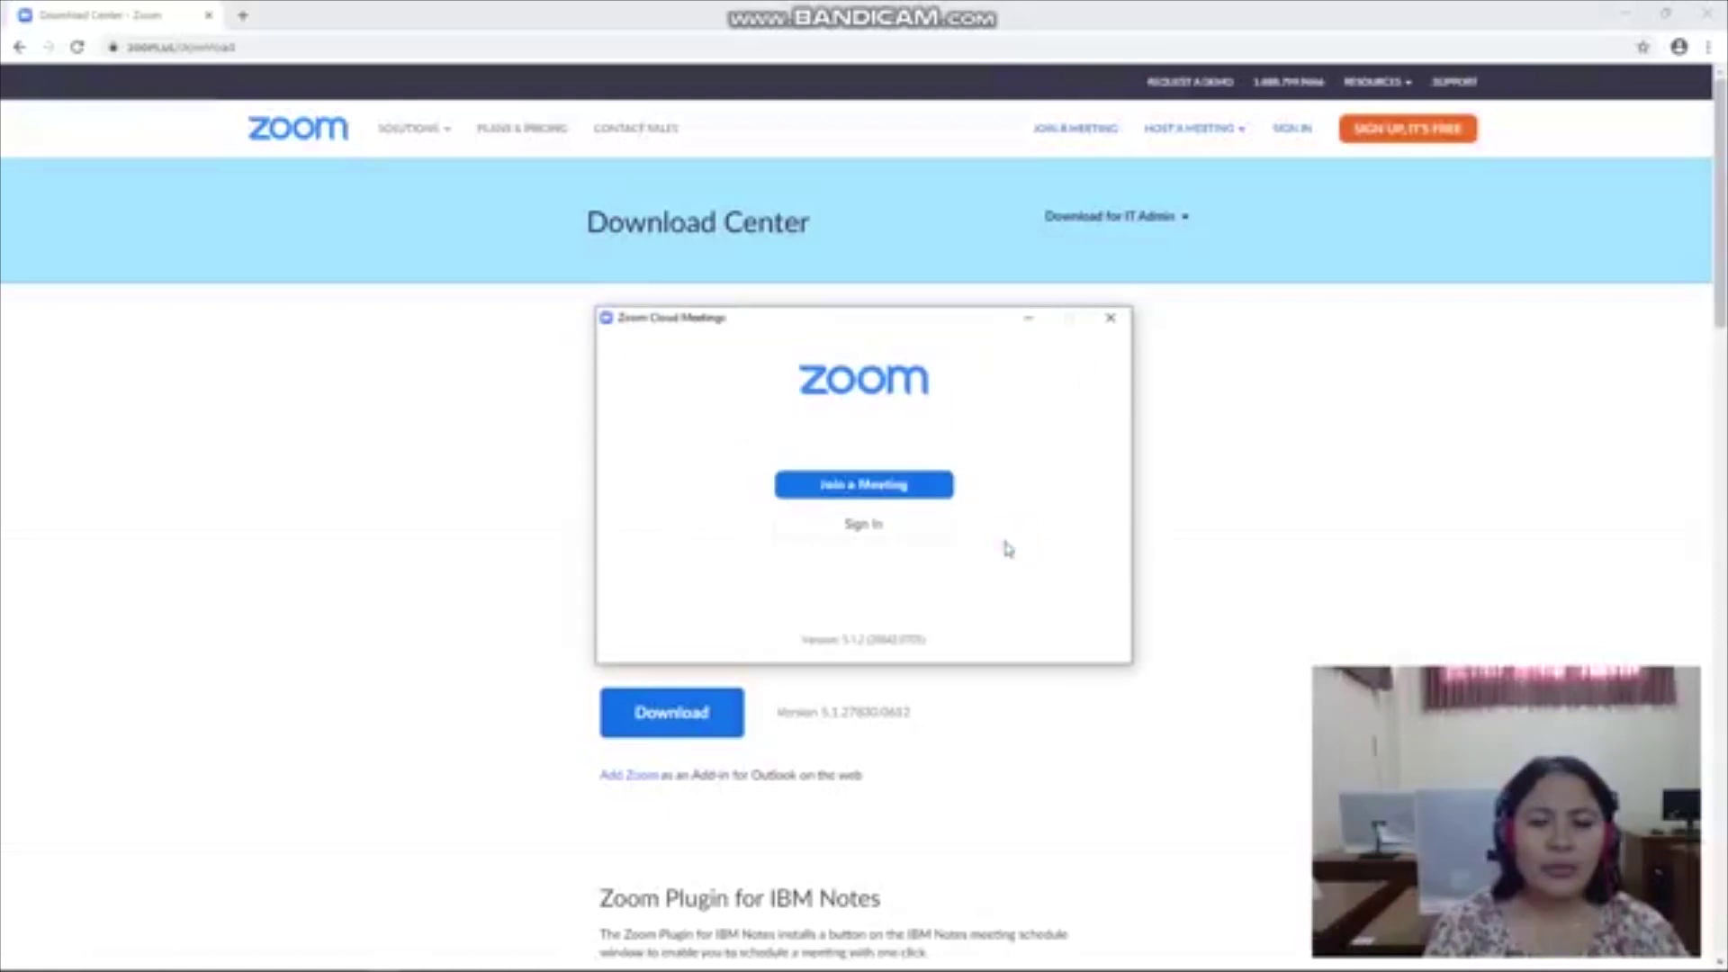
# Open Zoom's sign-in form, return to the start screen, then reopen sign-in.
pyautogui.click(878, 526)
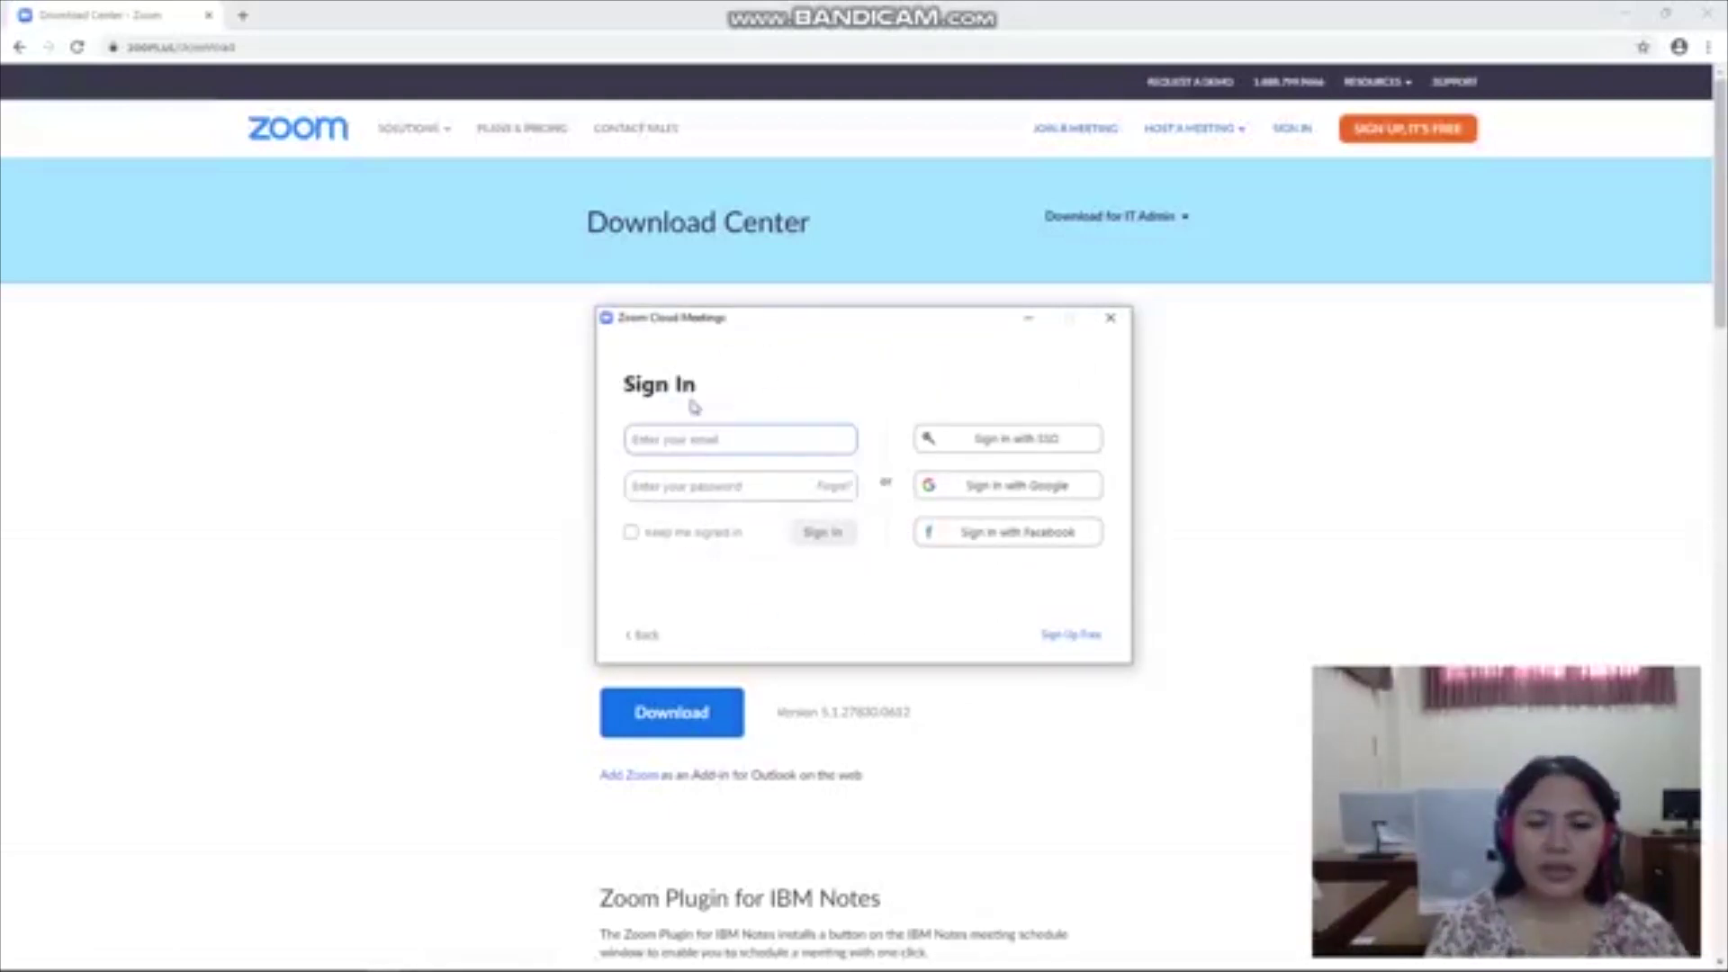
pyautogui.click(644, 635)
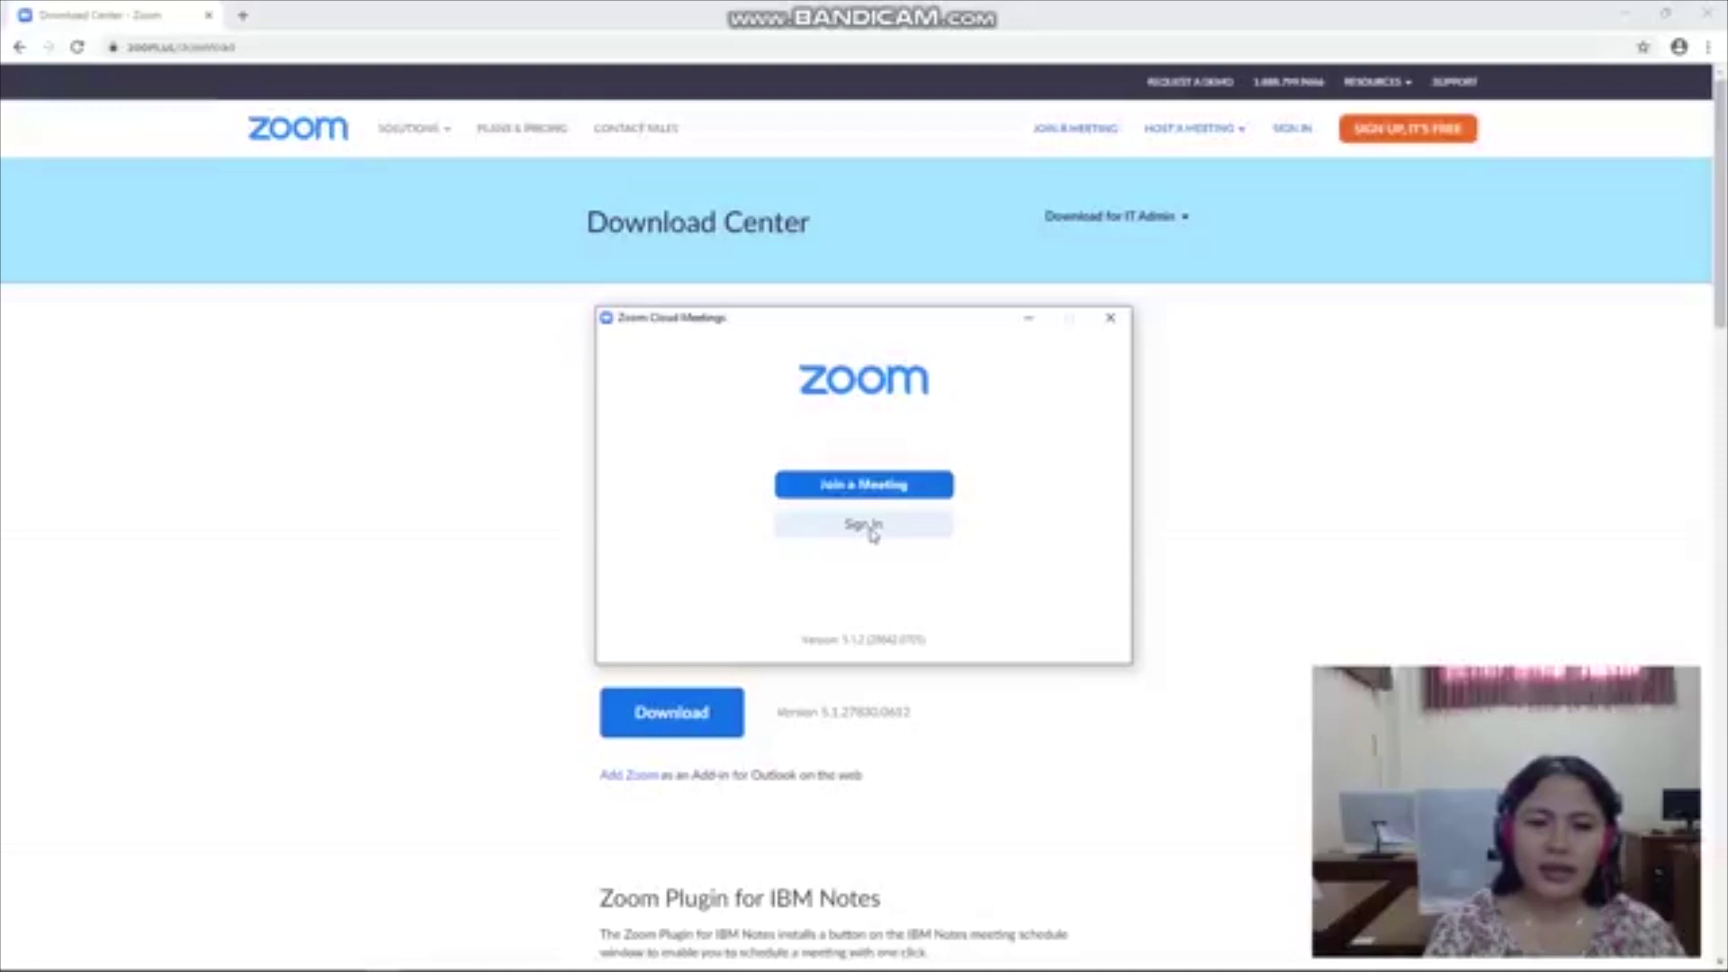
pyautogui.click(872, 535)
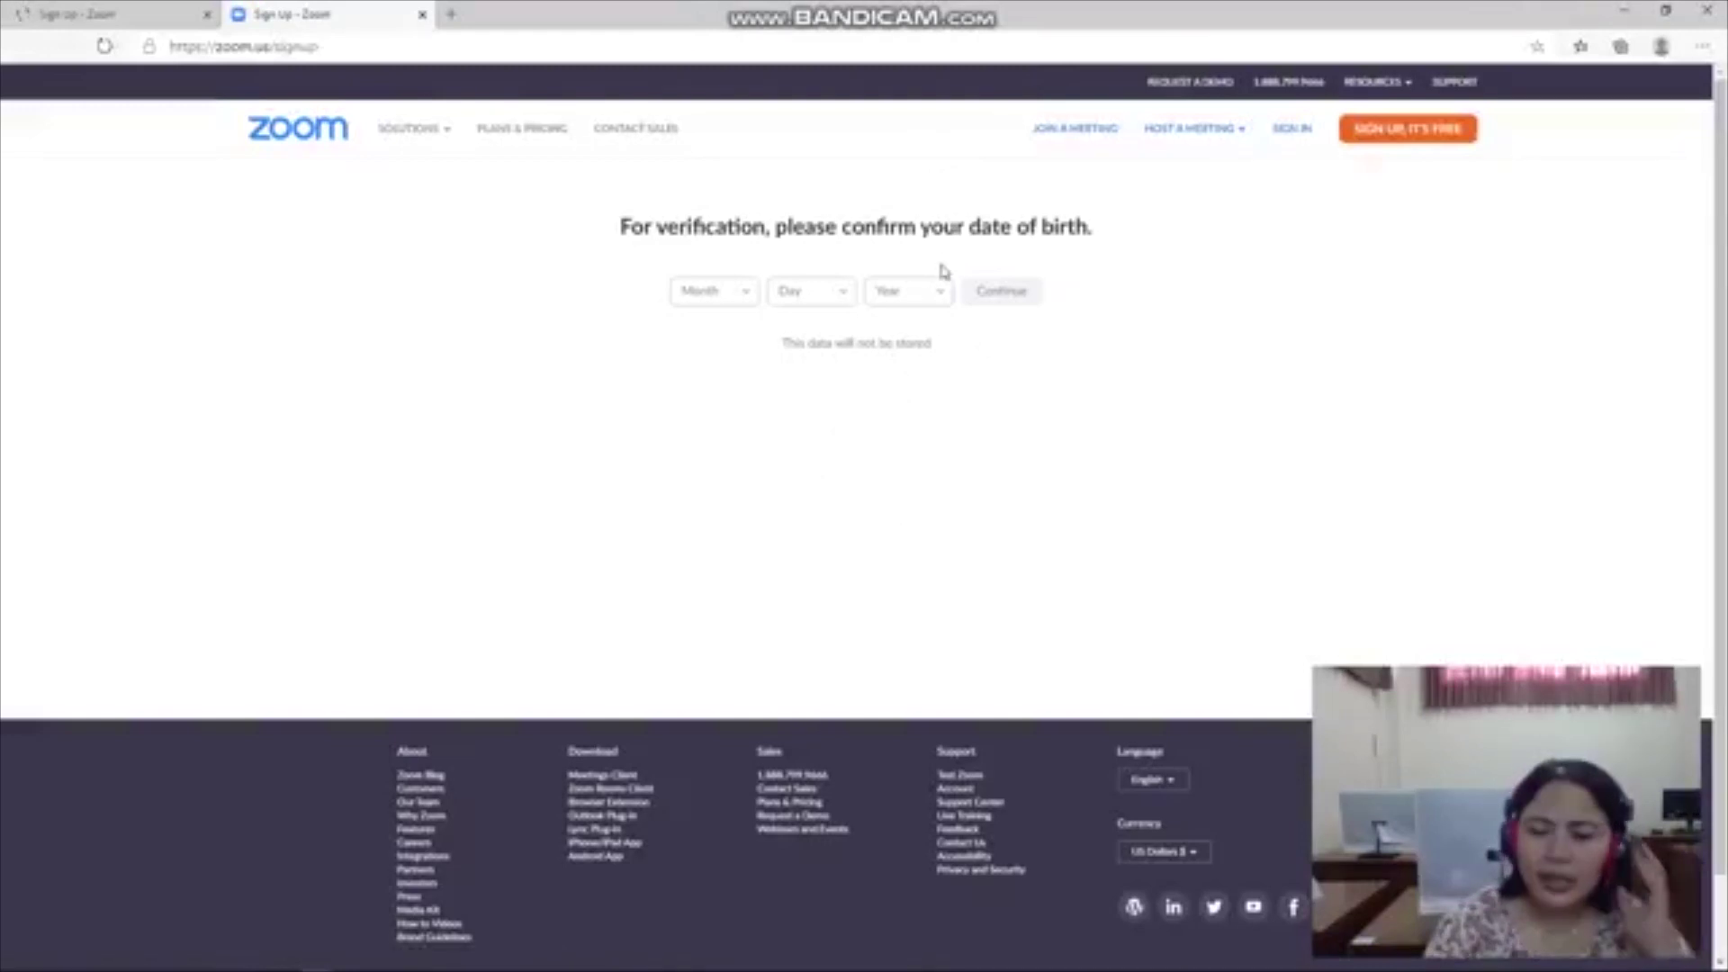
# Choose July as the birth month and 7 as the birth day.
pyautogui.click(744, 307)
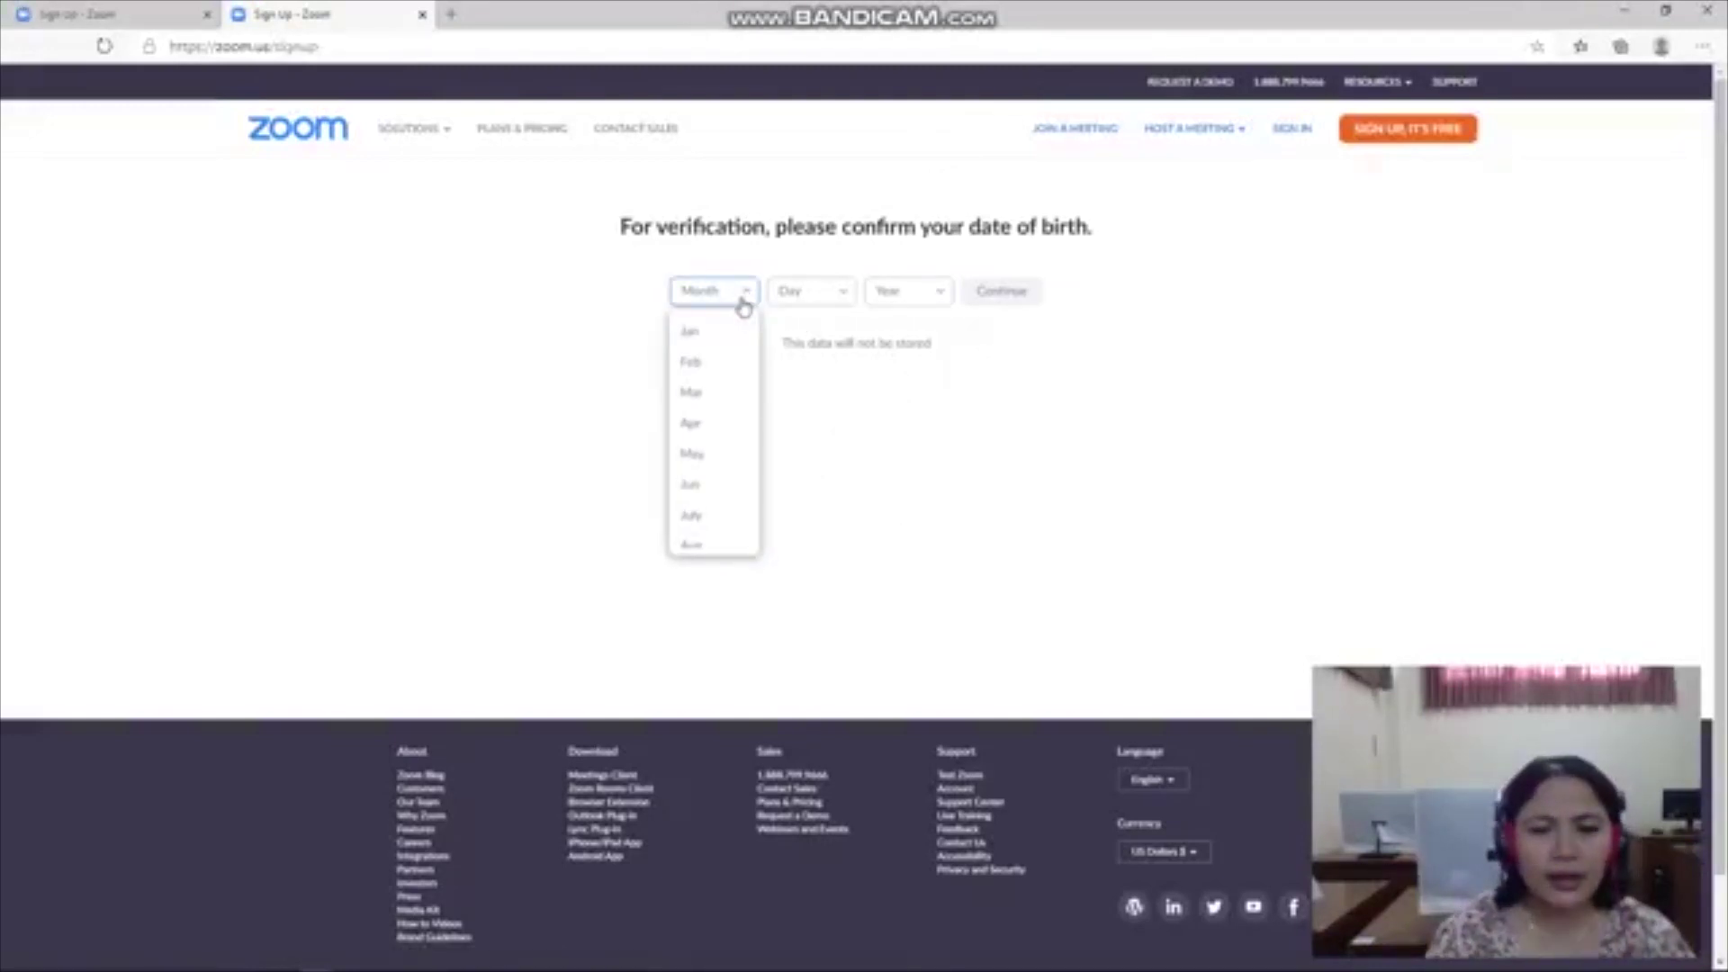
pyautogui.click(714, 517)
pyautogui.click(817, 302)
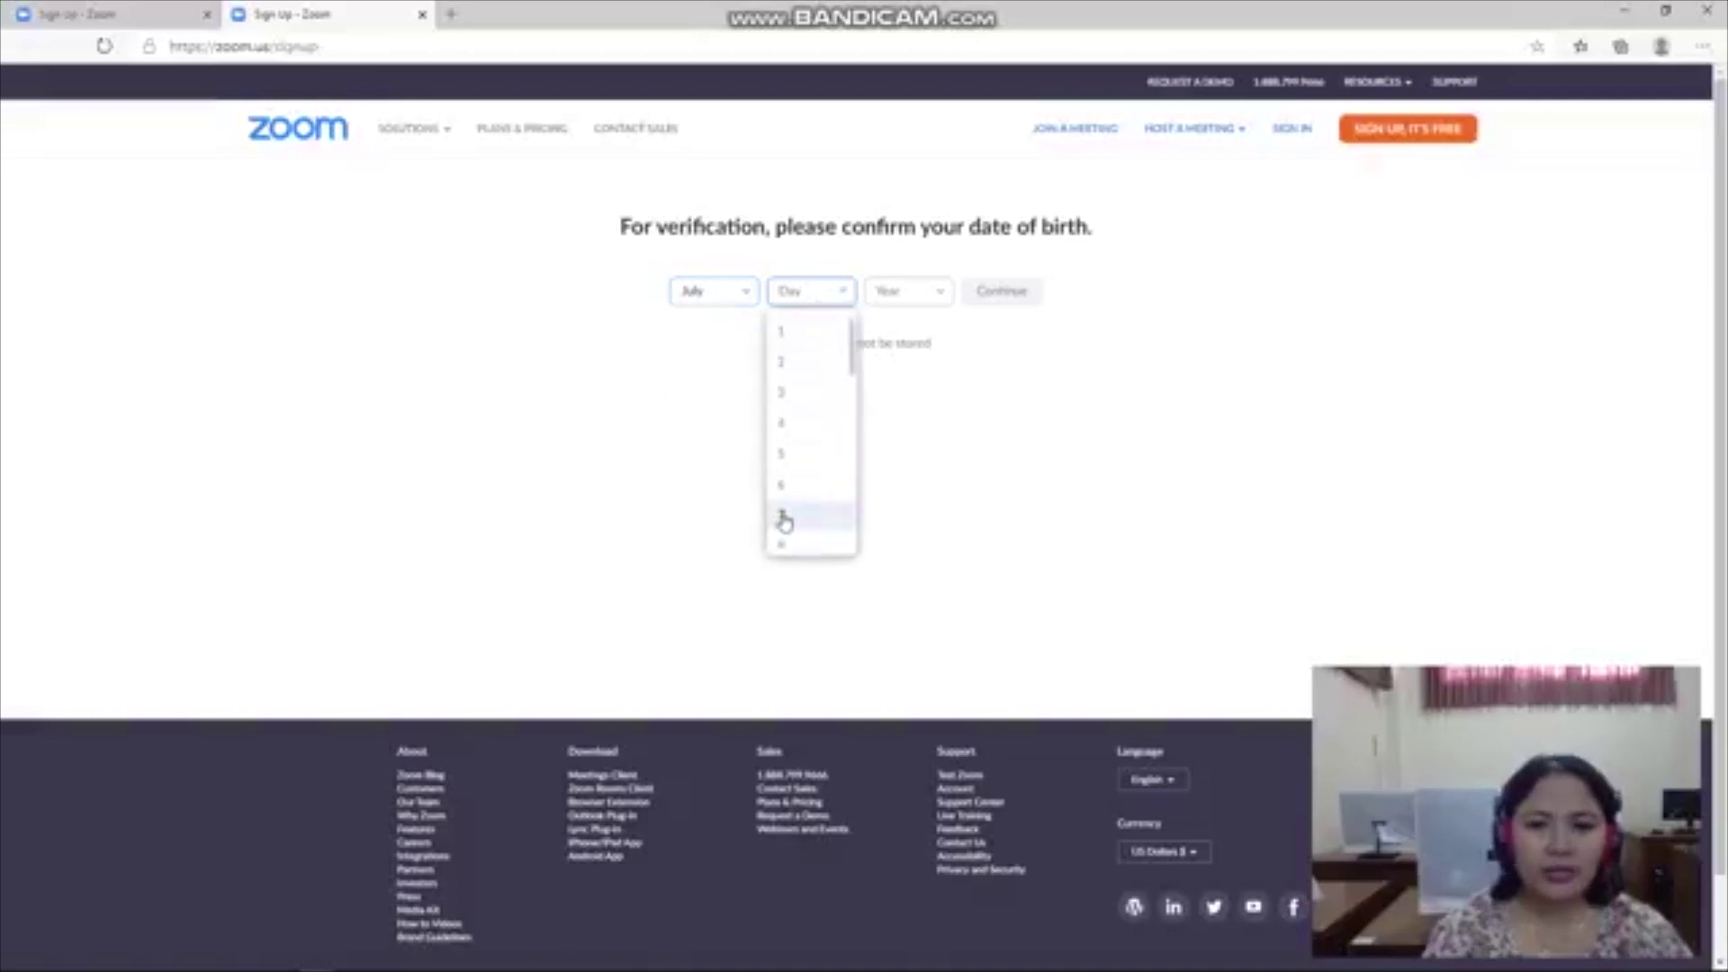
pyautogui.click(780, 514)
# Pick 1995 as the birth year and continue.
pyautogui.click(897, 290)
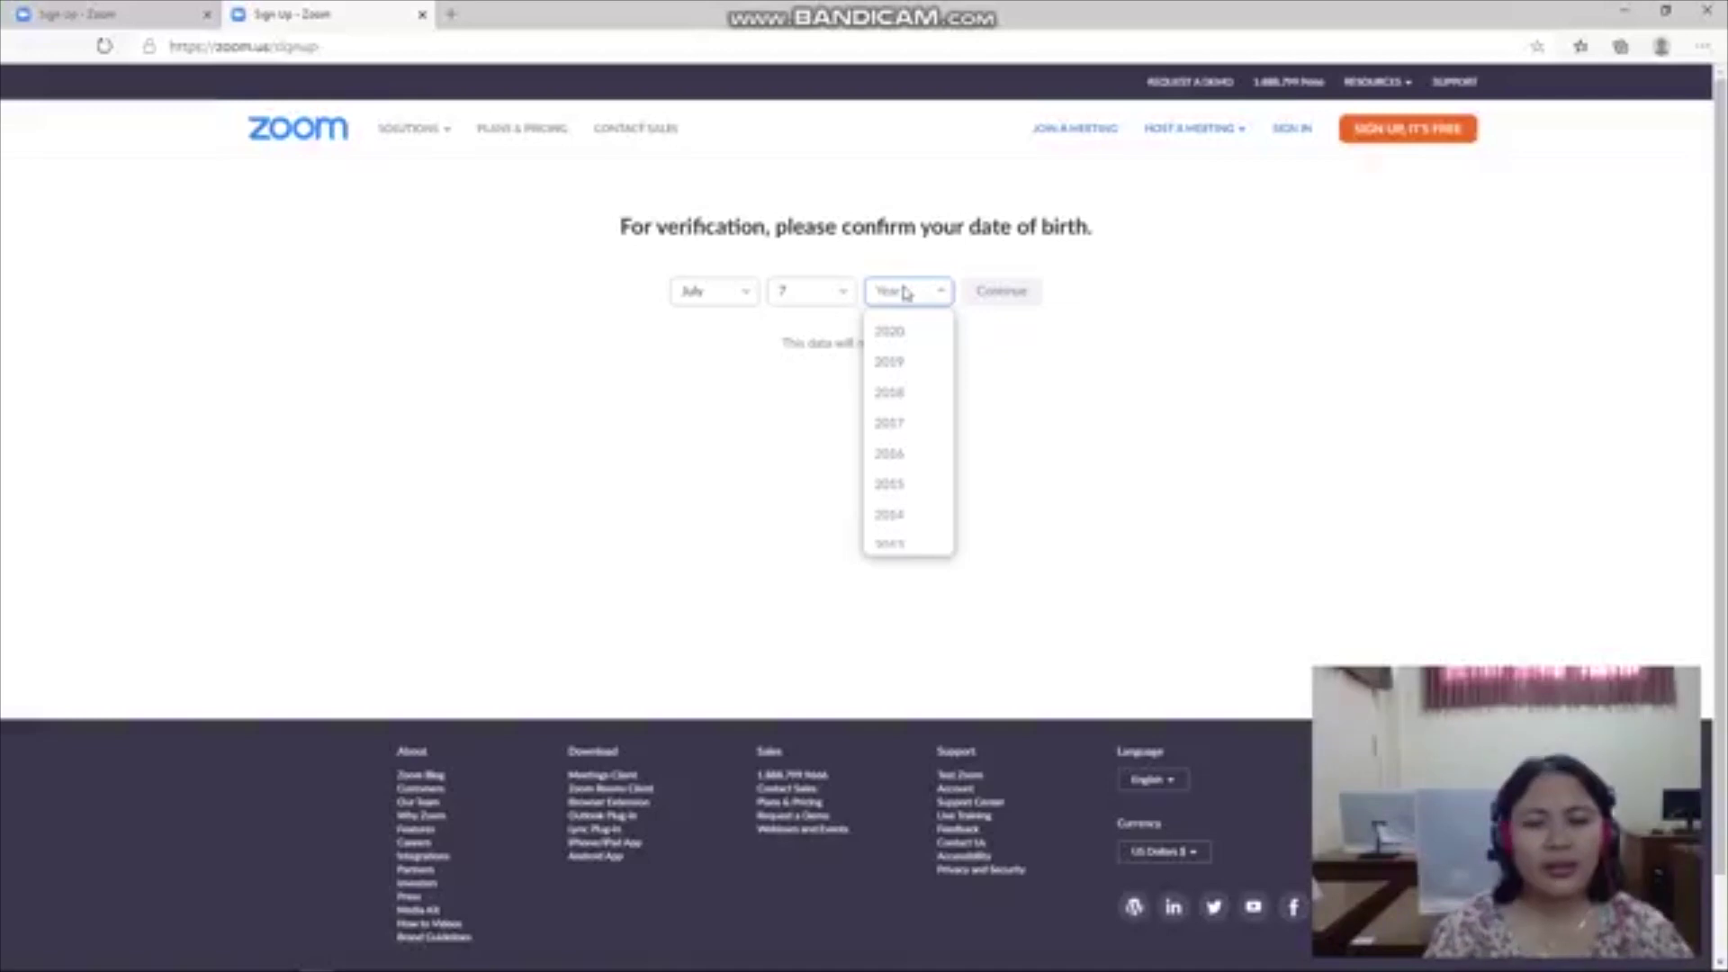
pyautogui.scroll(-1, 925, 462)
pyautogui.scroll(-2, 925, 461)
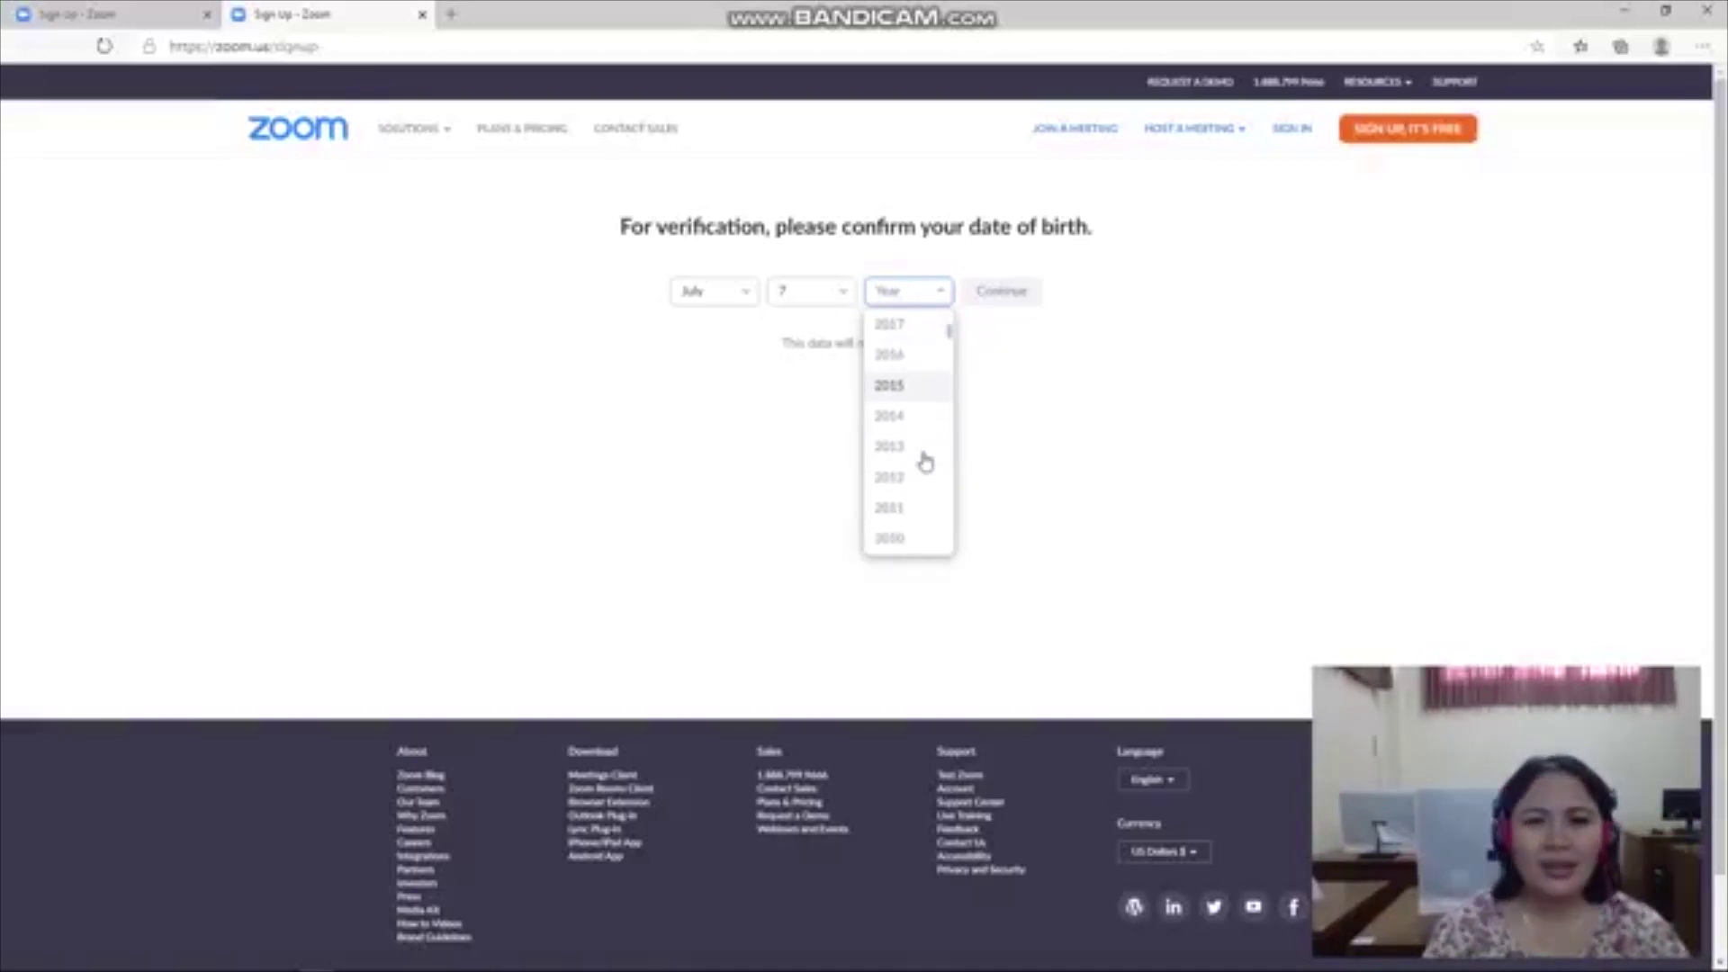
pyautogui.scroll(-1, 925, 461)
pyautogui.scroll(-1, 925, 462)
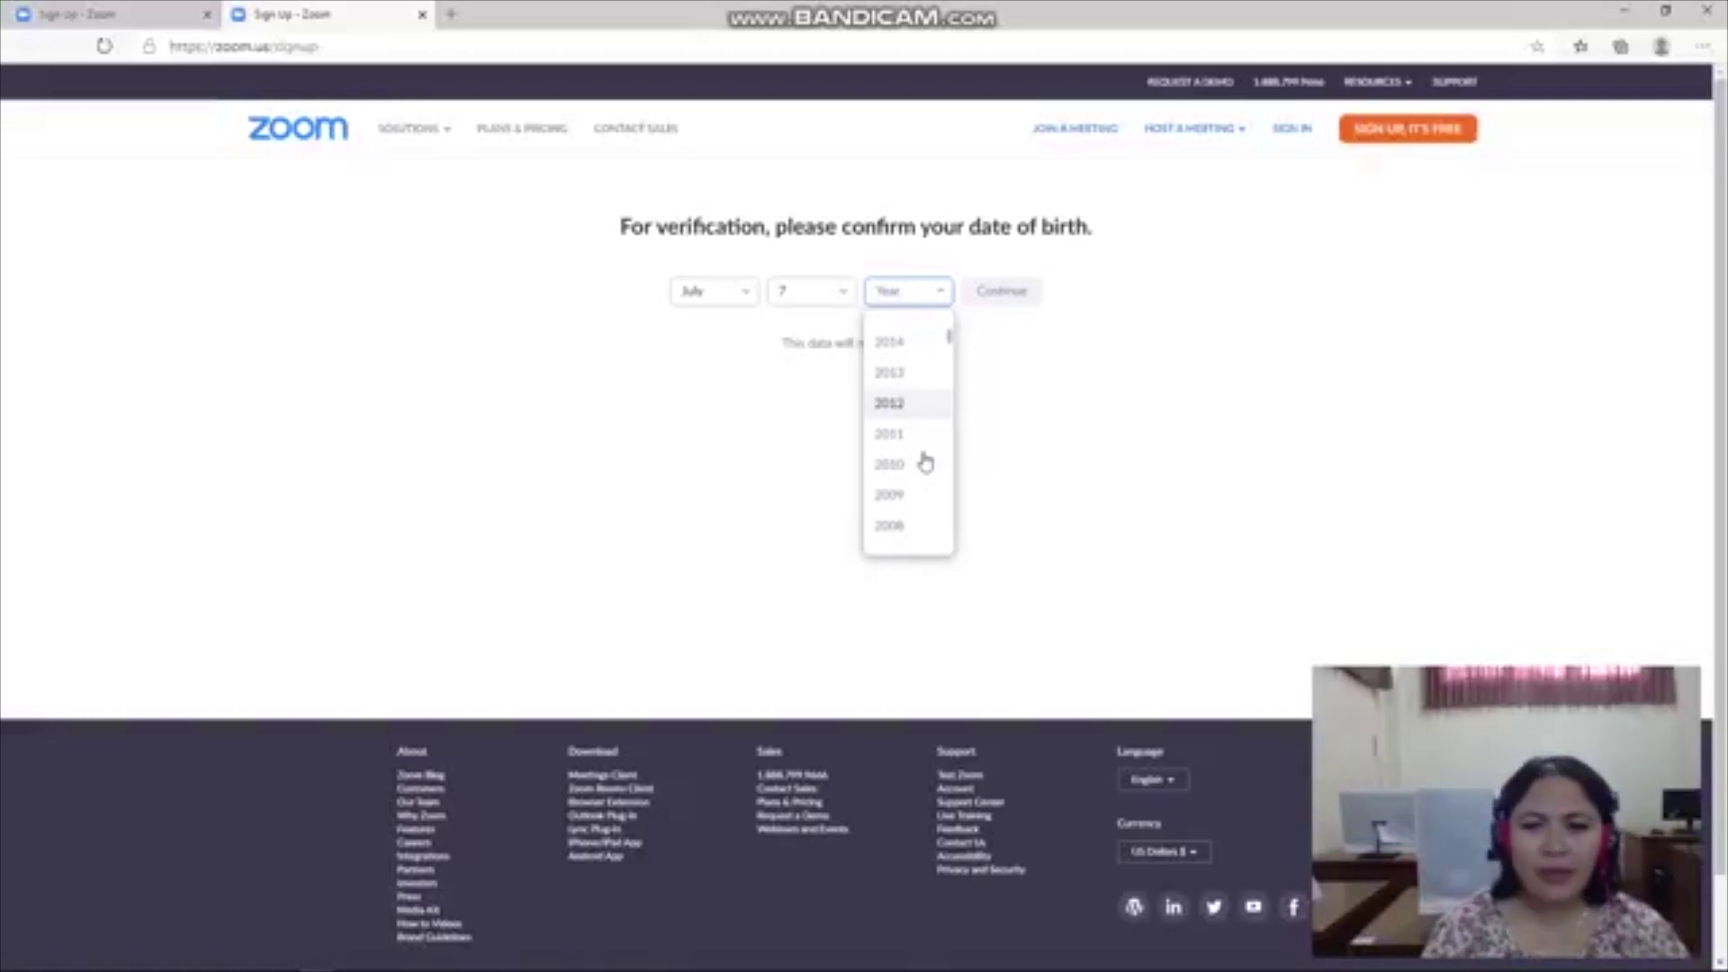
pyautogui.scroll(-8, 925, 462)
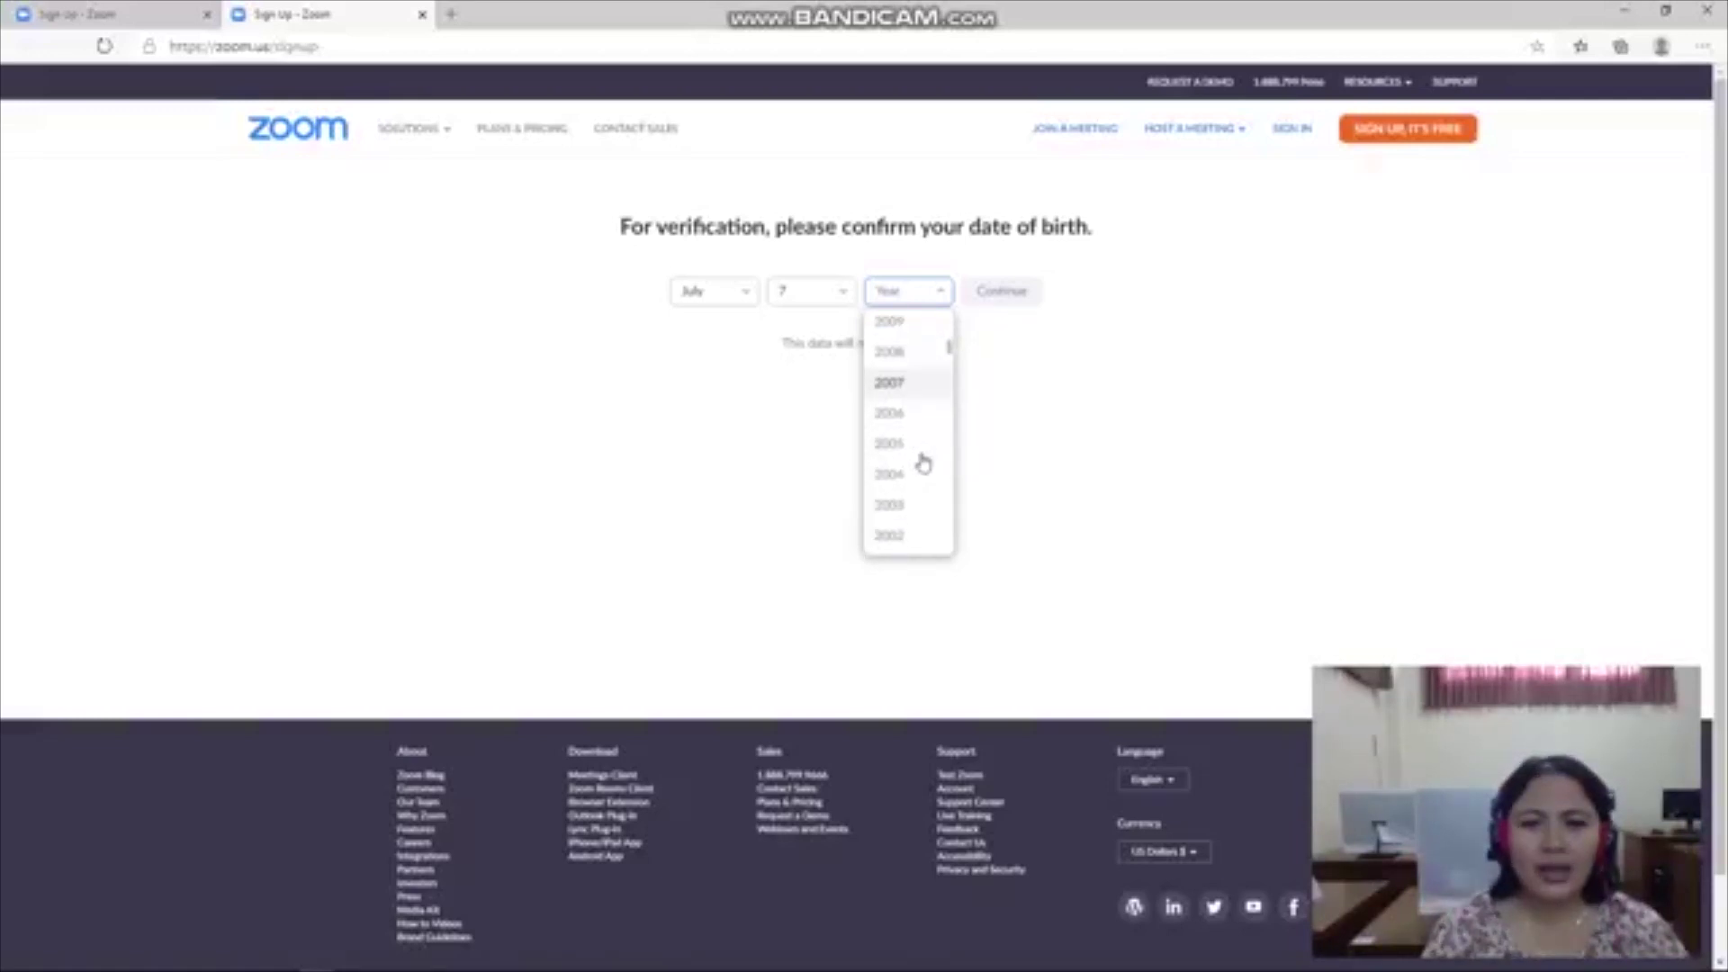
pyautogui.scroll(-6, 922, 464)
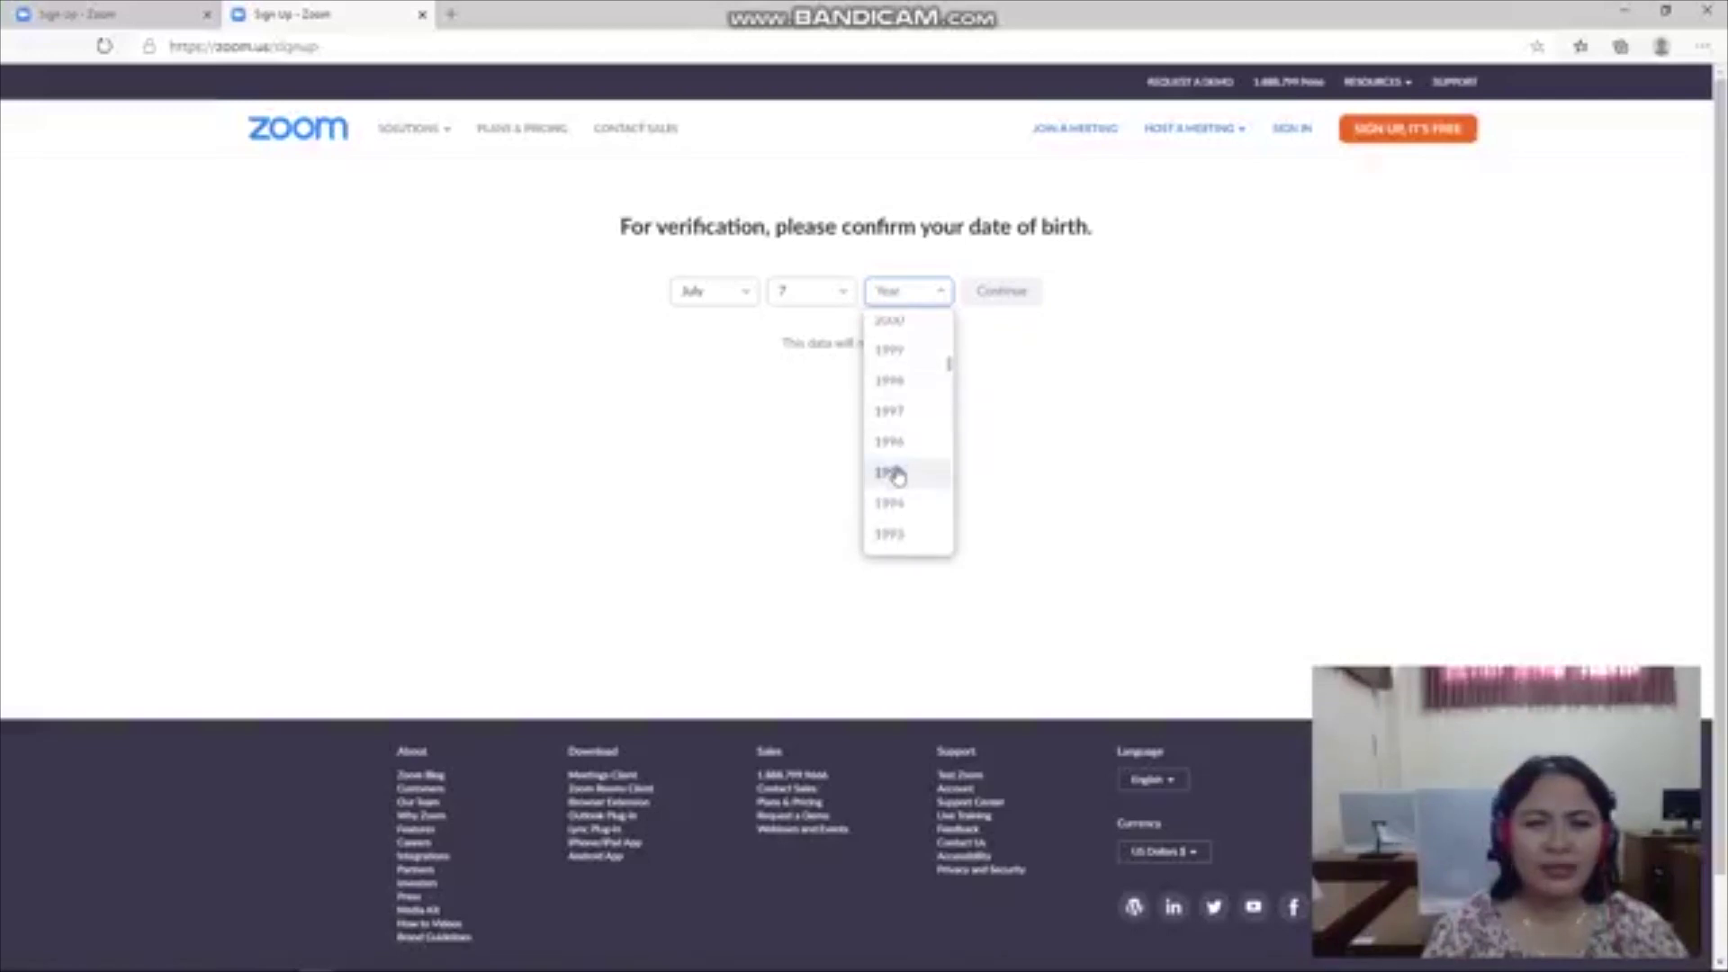
pyautogui.click(897, 474)
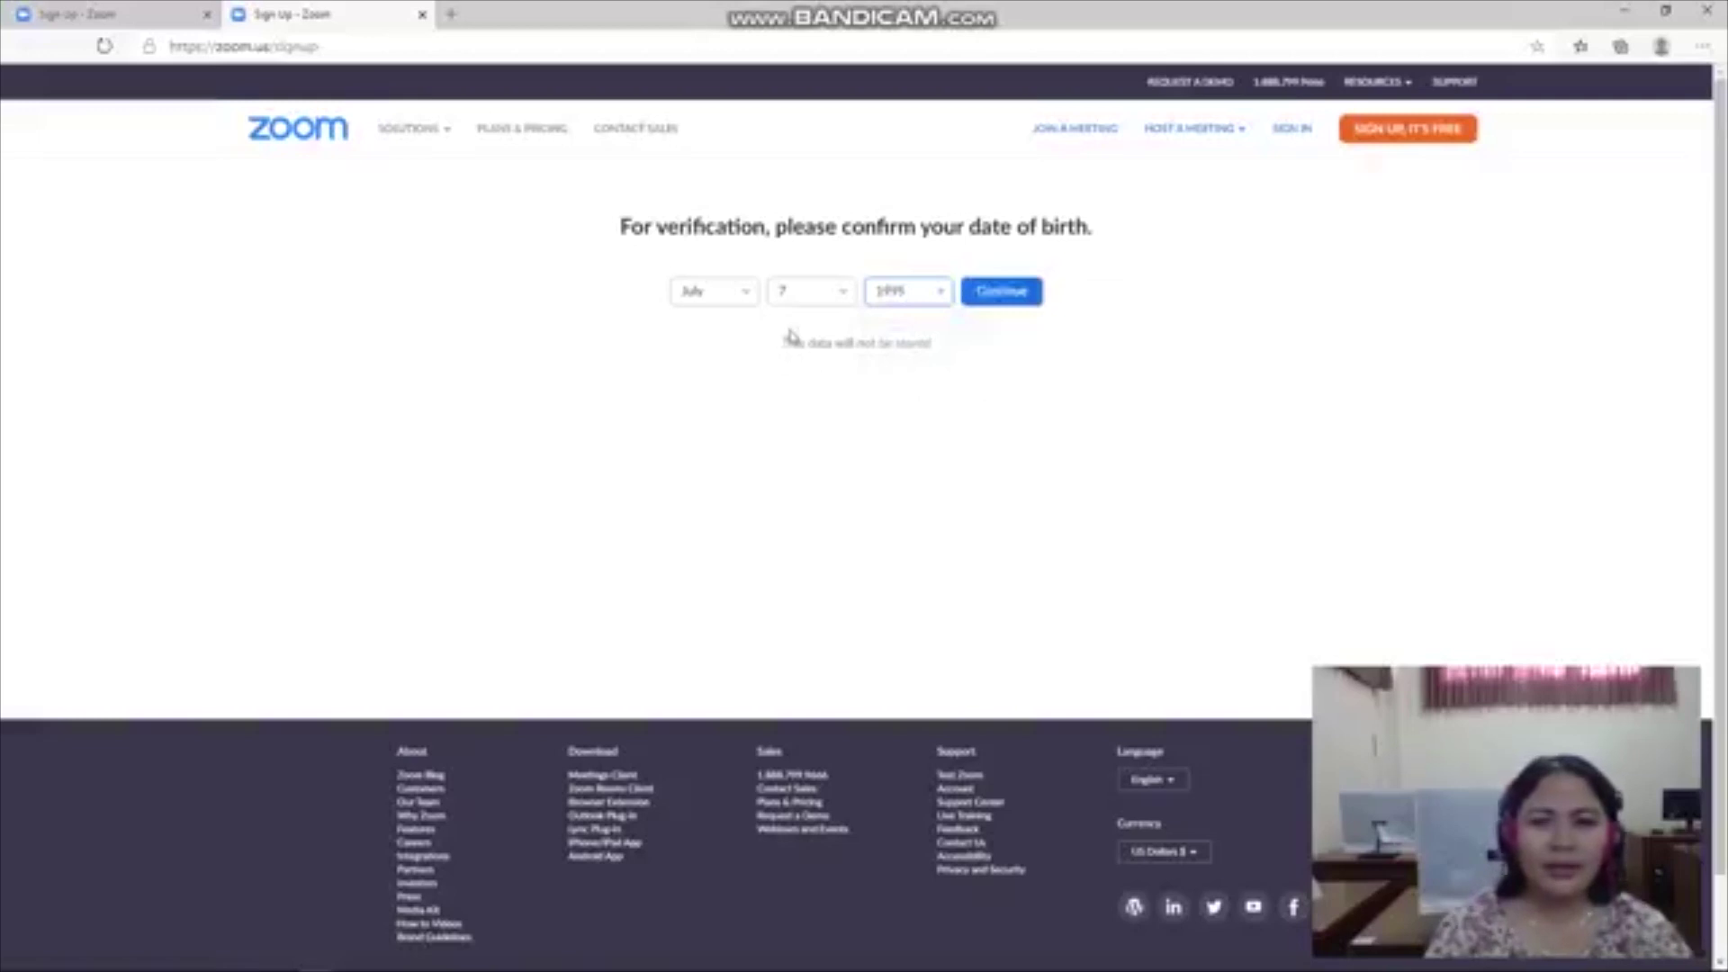
pyautogui.click(1003, 292)
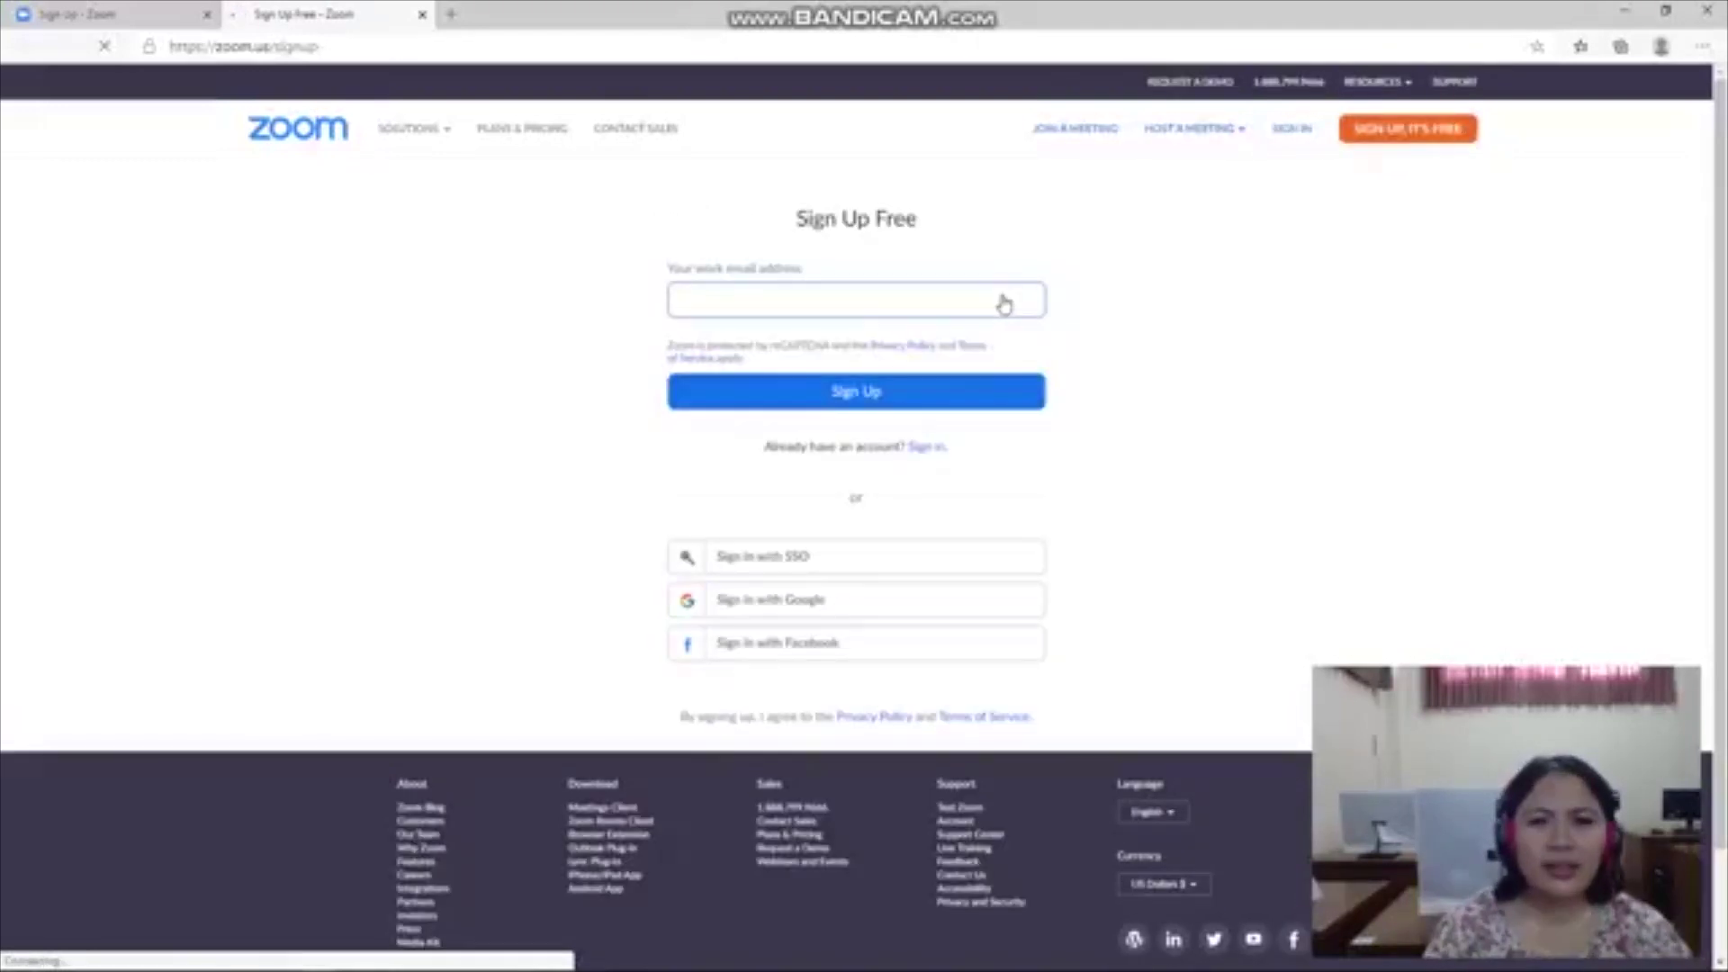
# Enter the new Gmail address in the work email field and sign up.
pyautogui.click(792, 290)
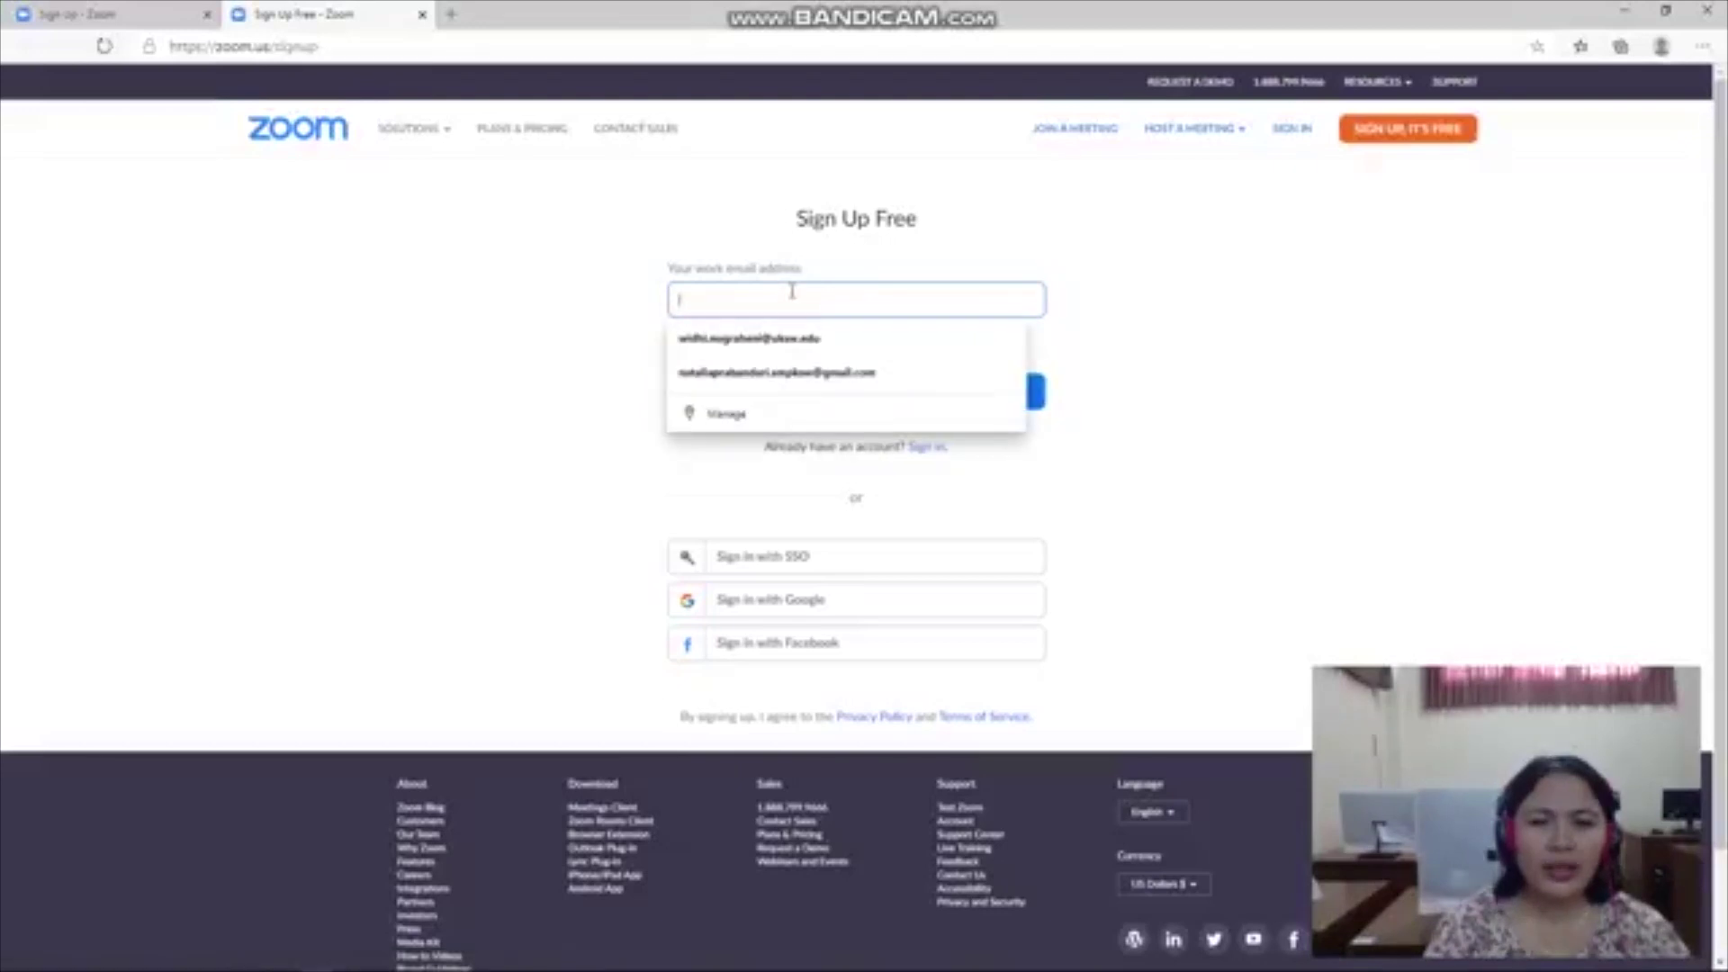
pyautogui.click(1131, 239)
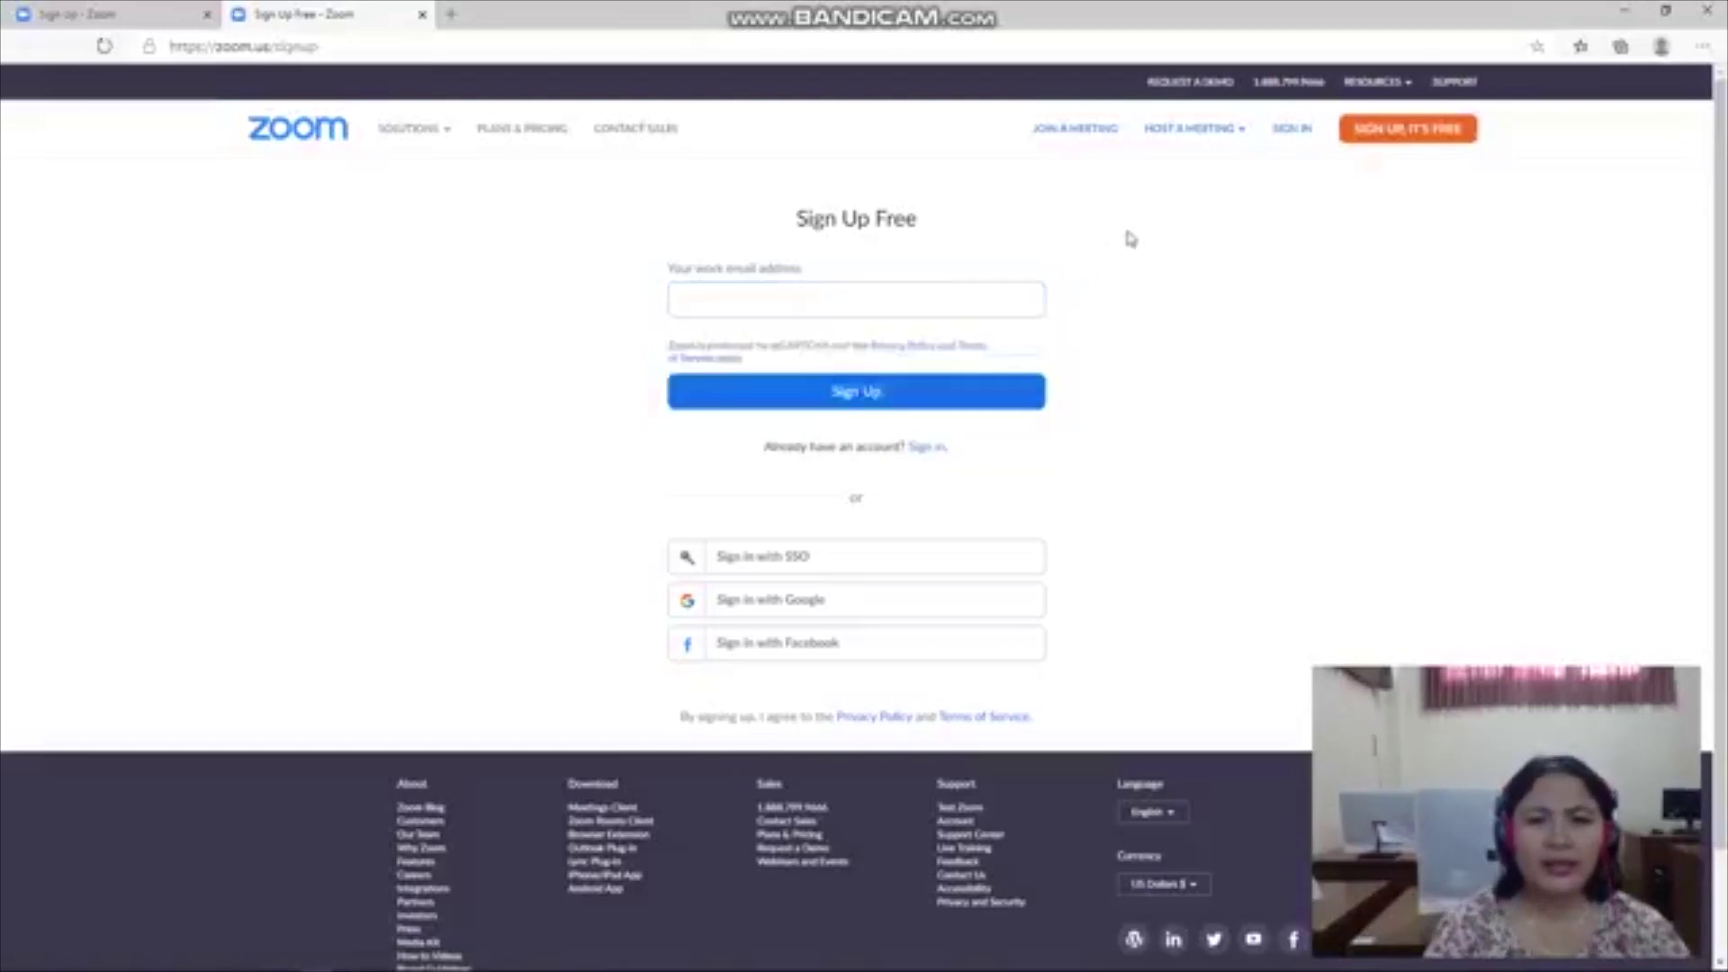
pyautogui.click(903, 300)
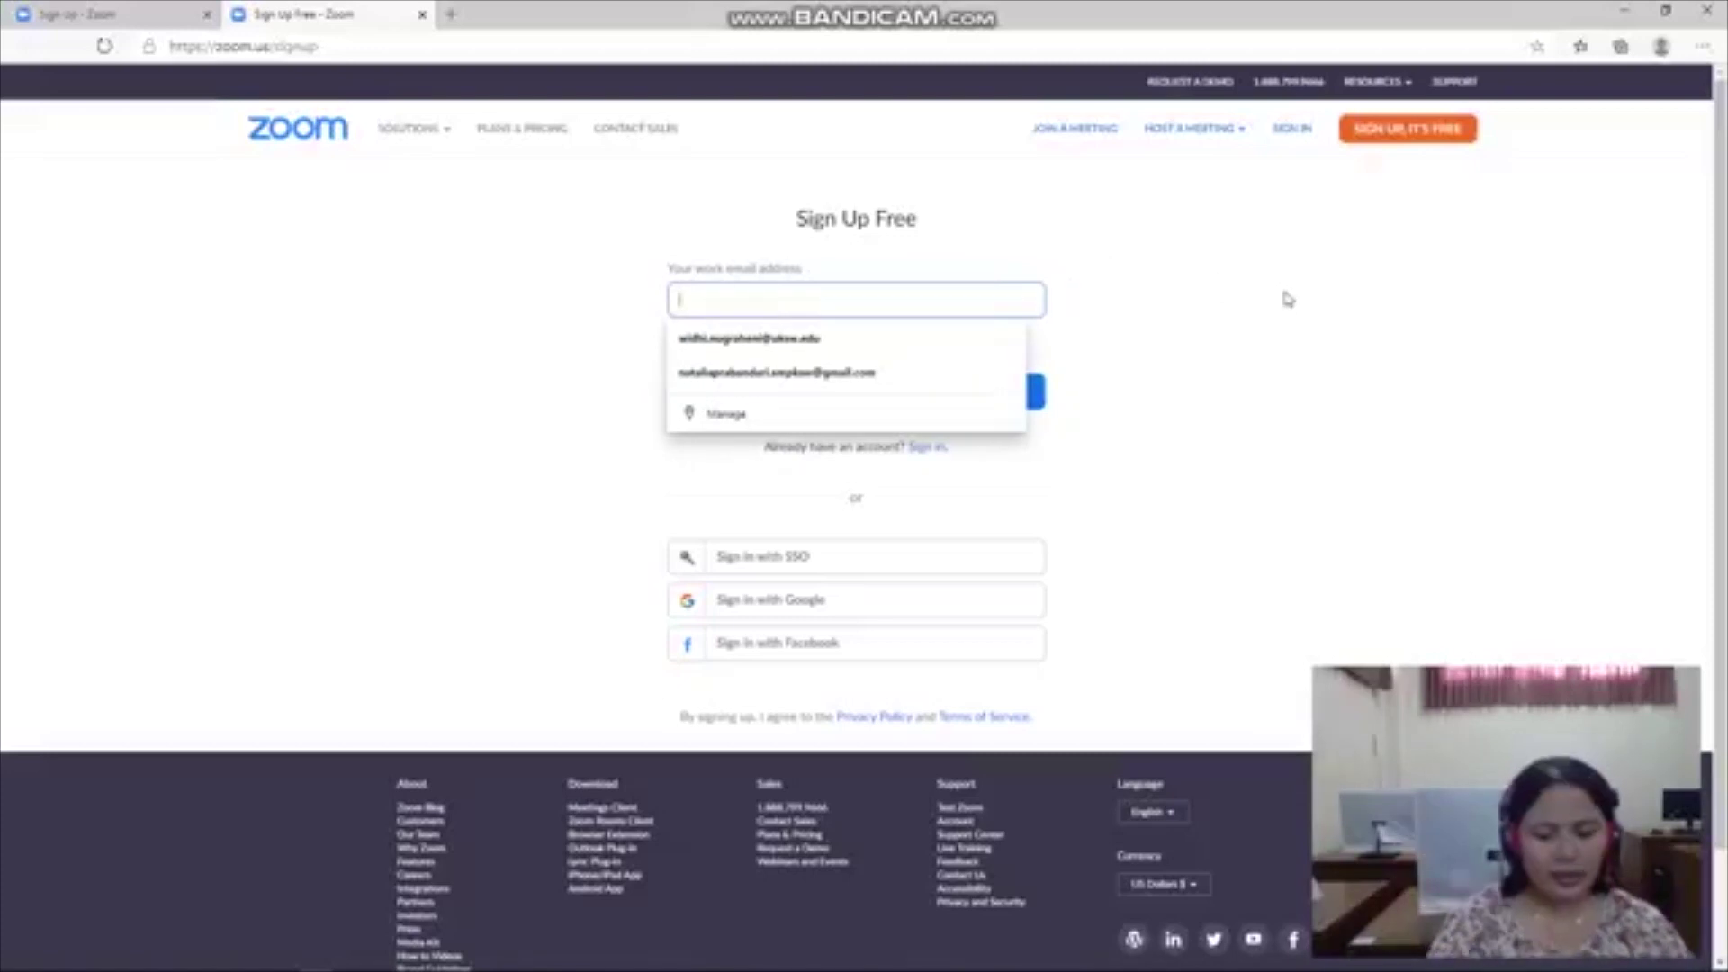
pyautogui.click(1200, 325)
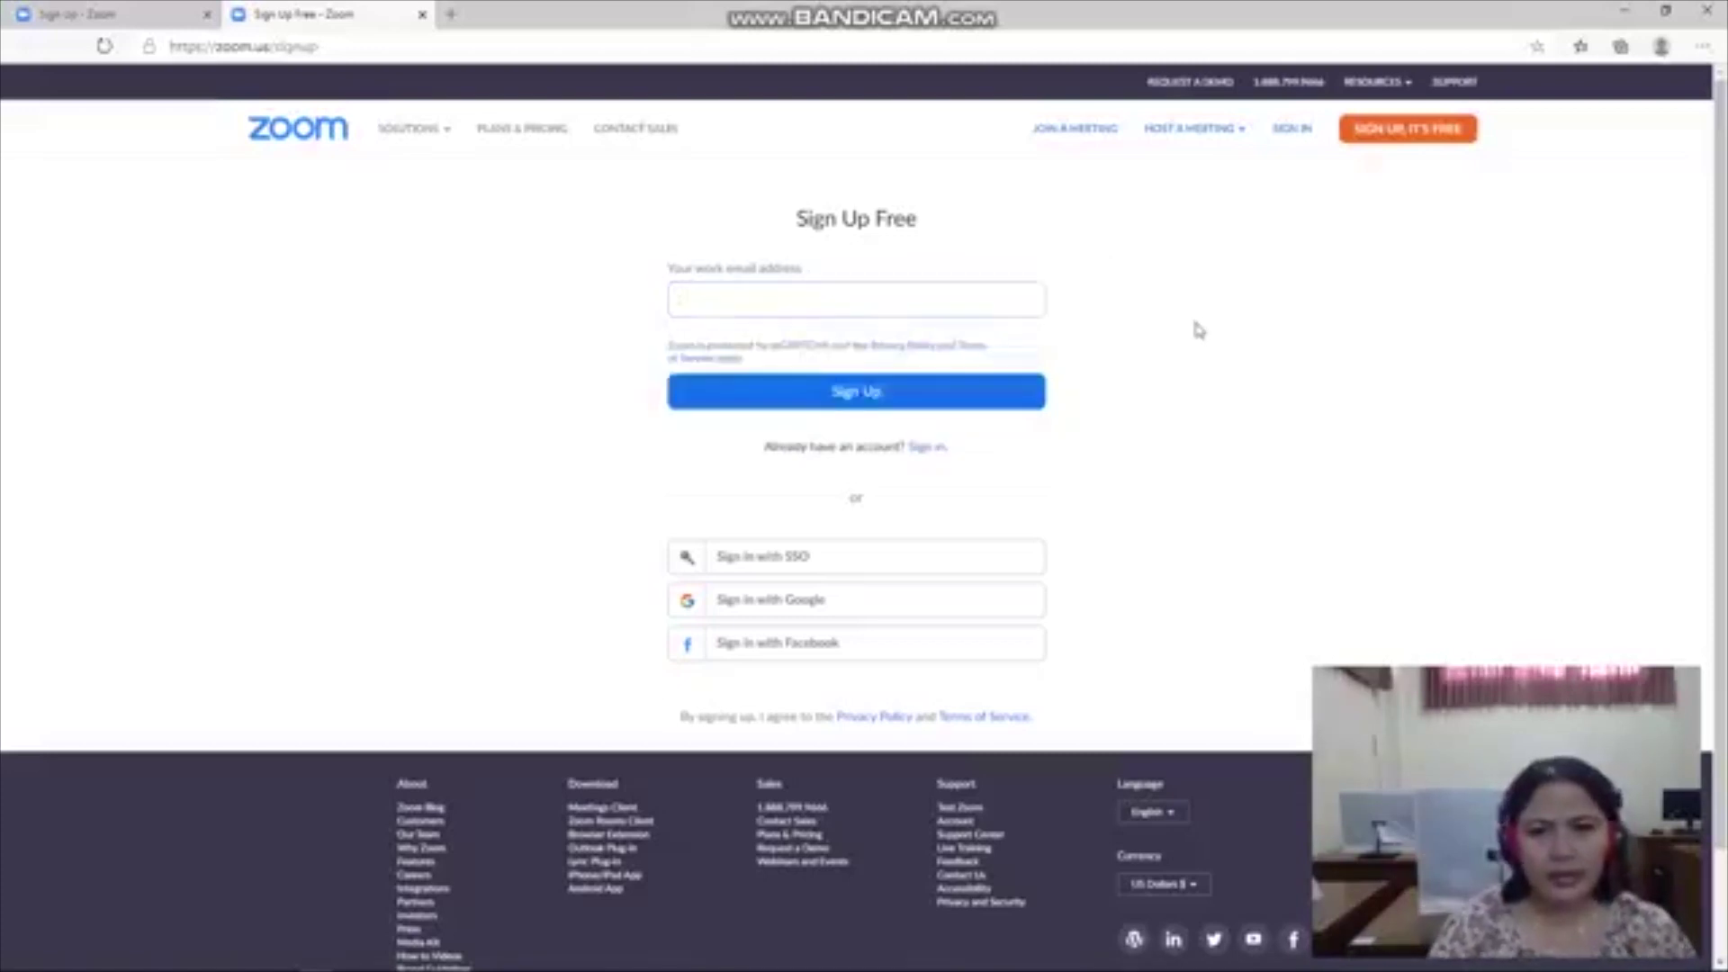
pyautogui.click(997, 297)
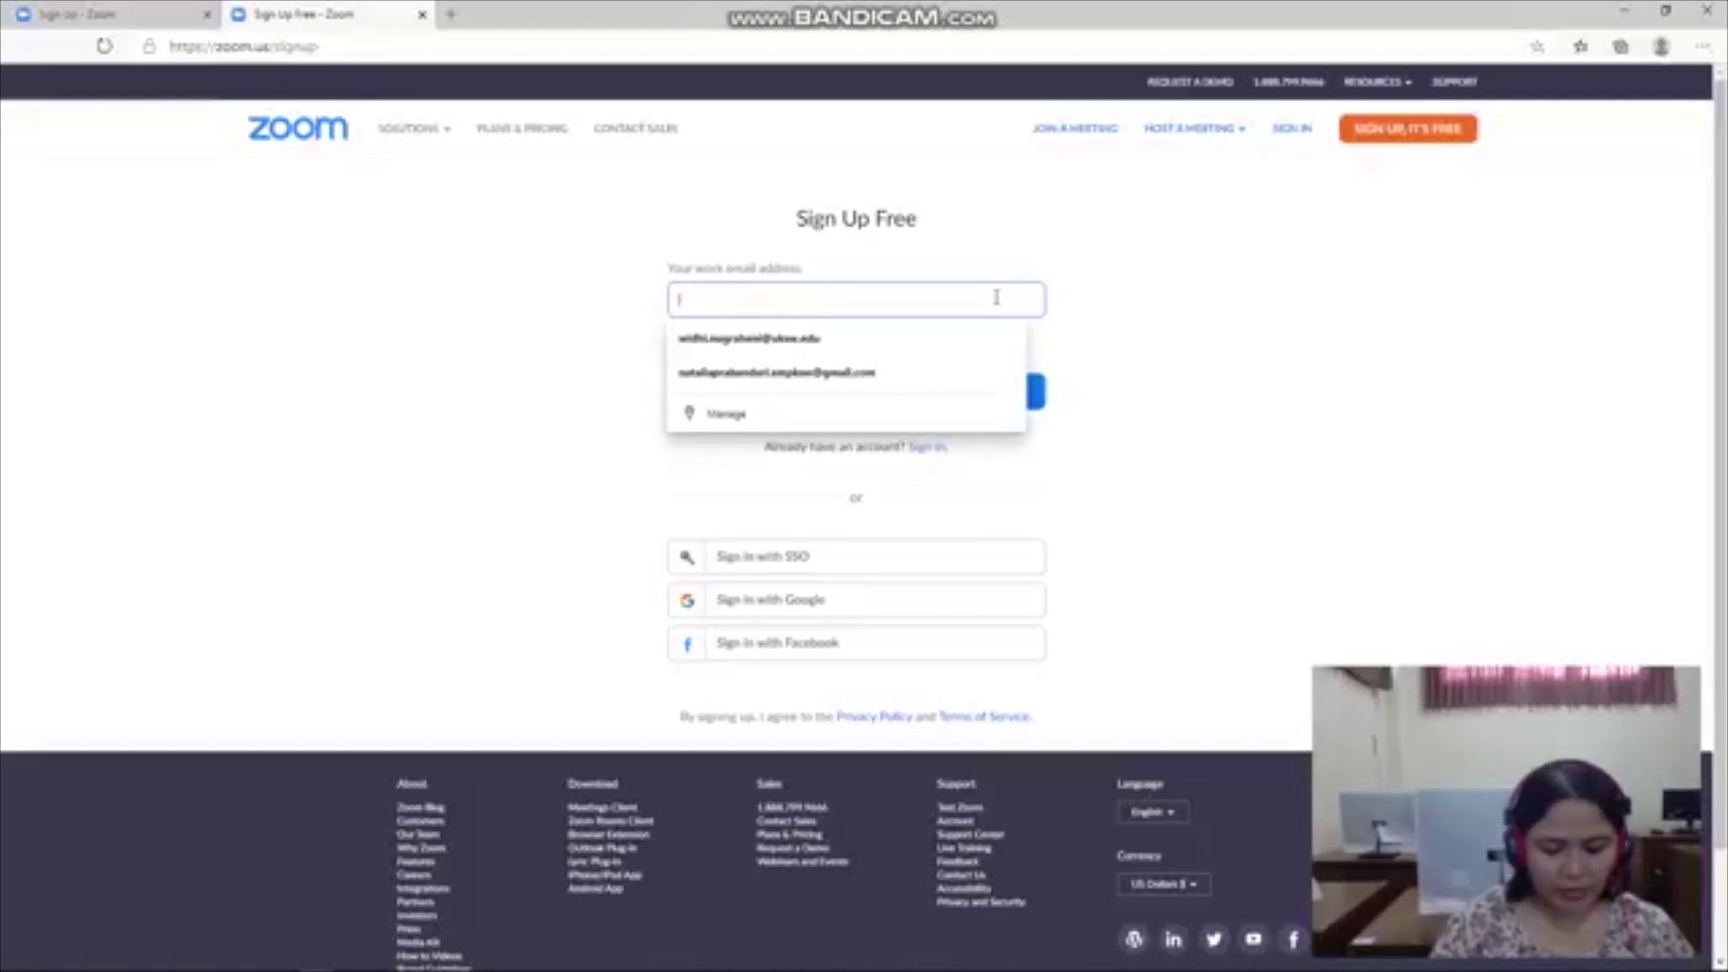
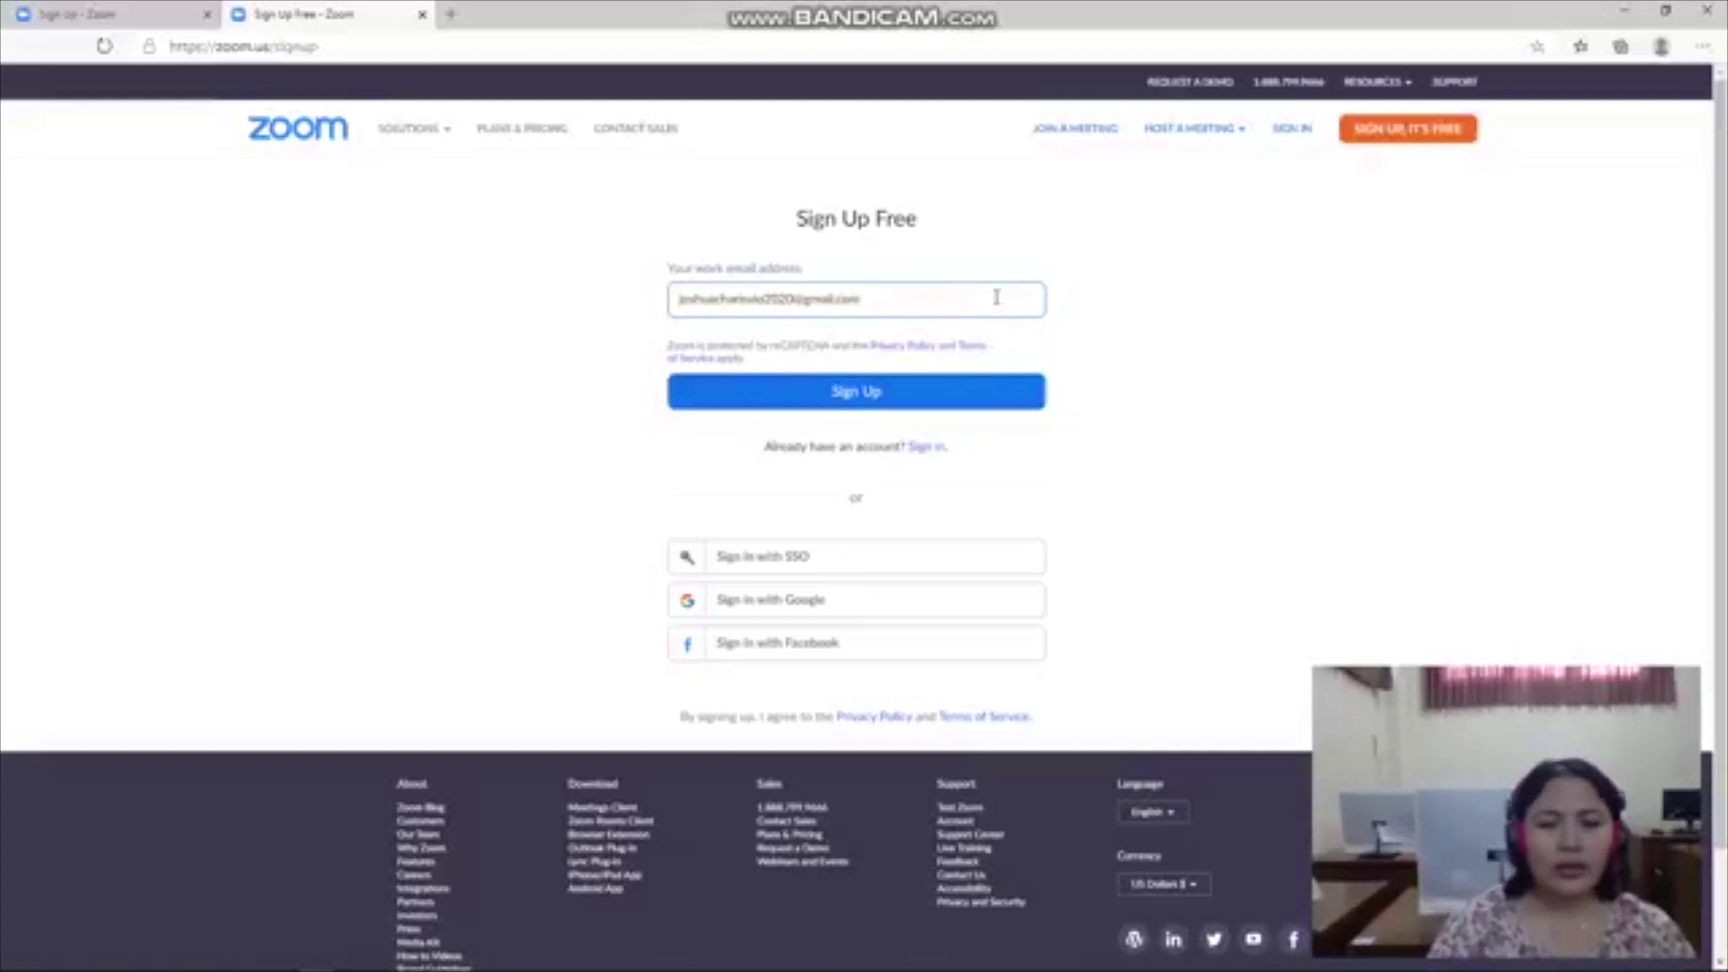
pyautogui.click(926, 398)
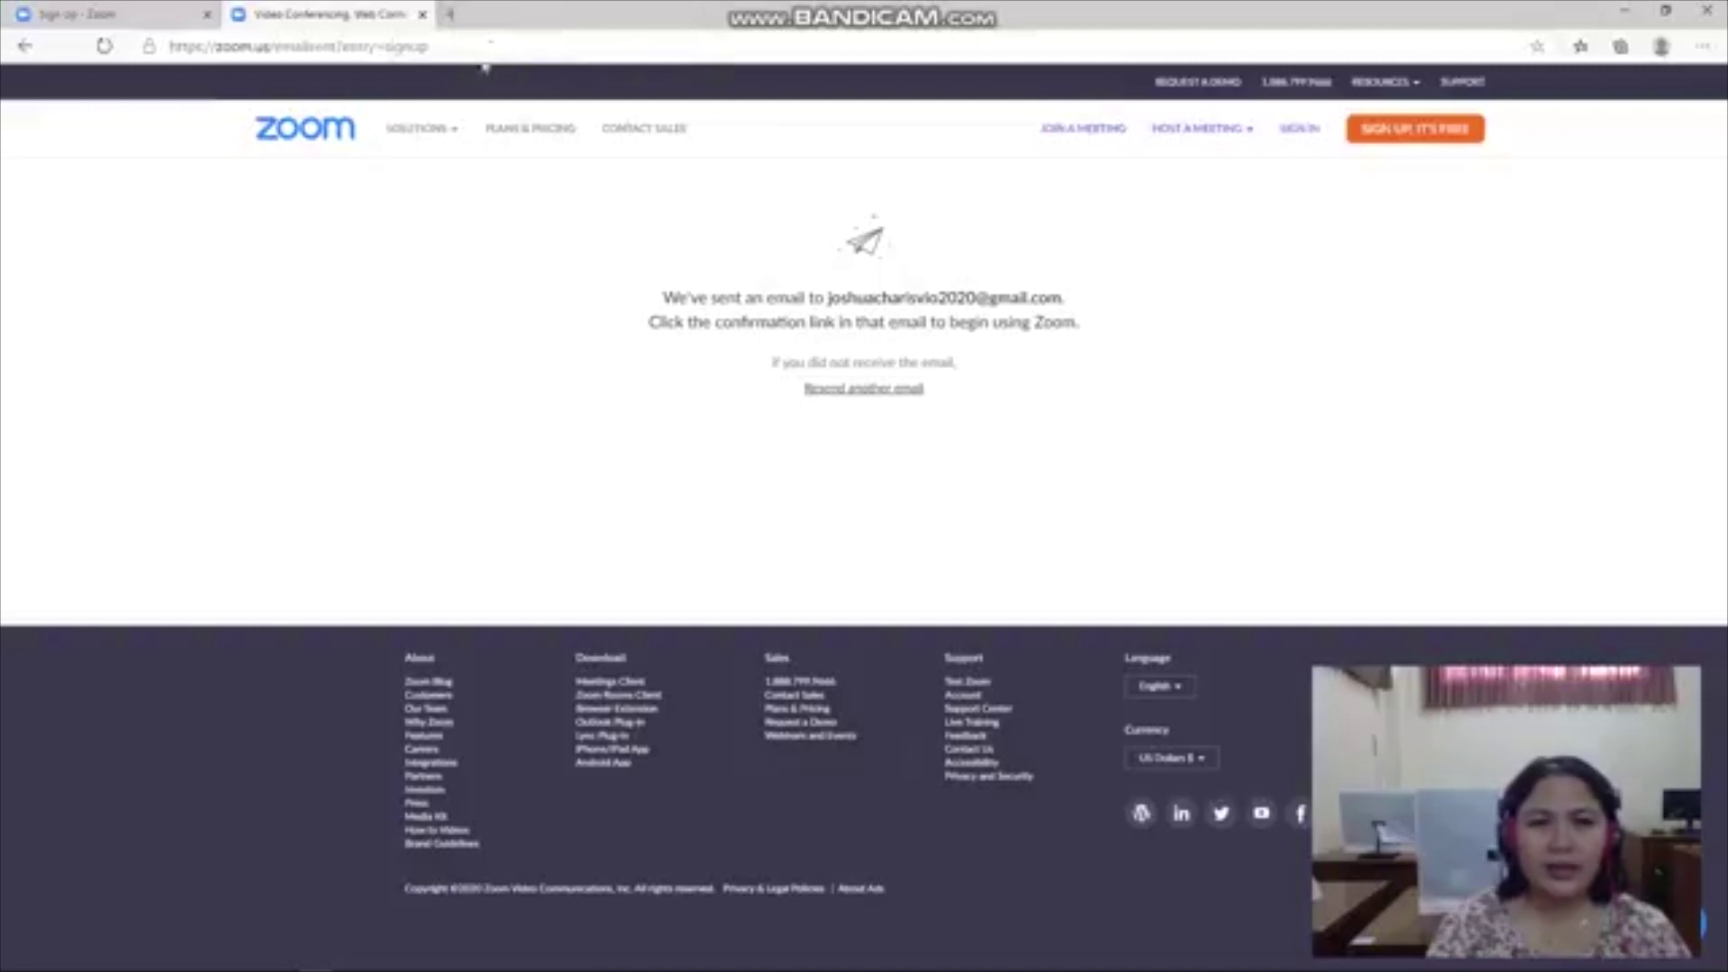
# Open a new browser tab beside the Zoom confirmation page.
pyautogui.click(449, 14)
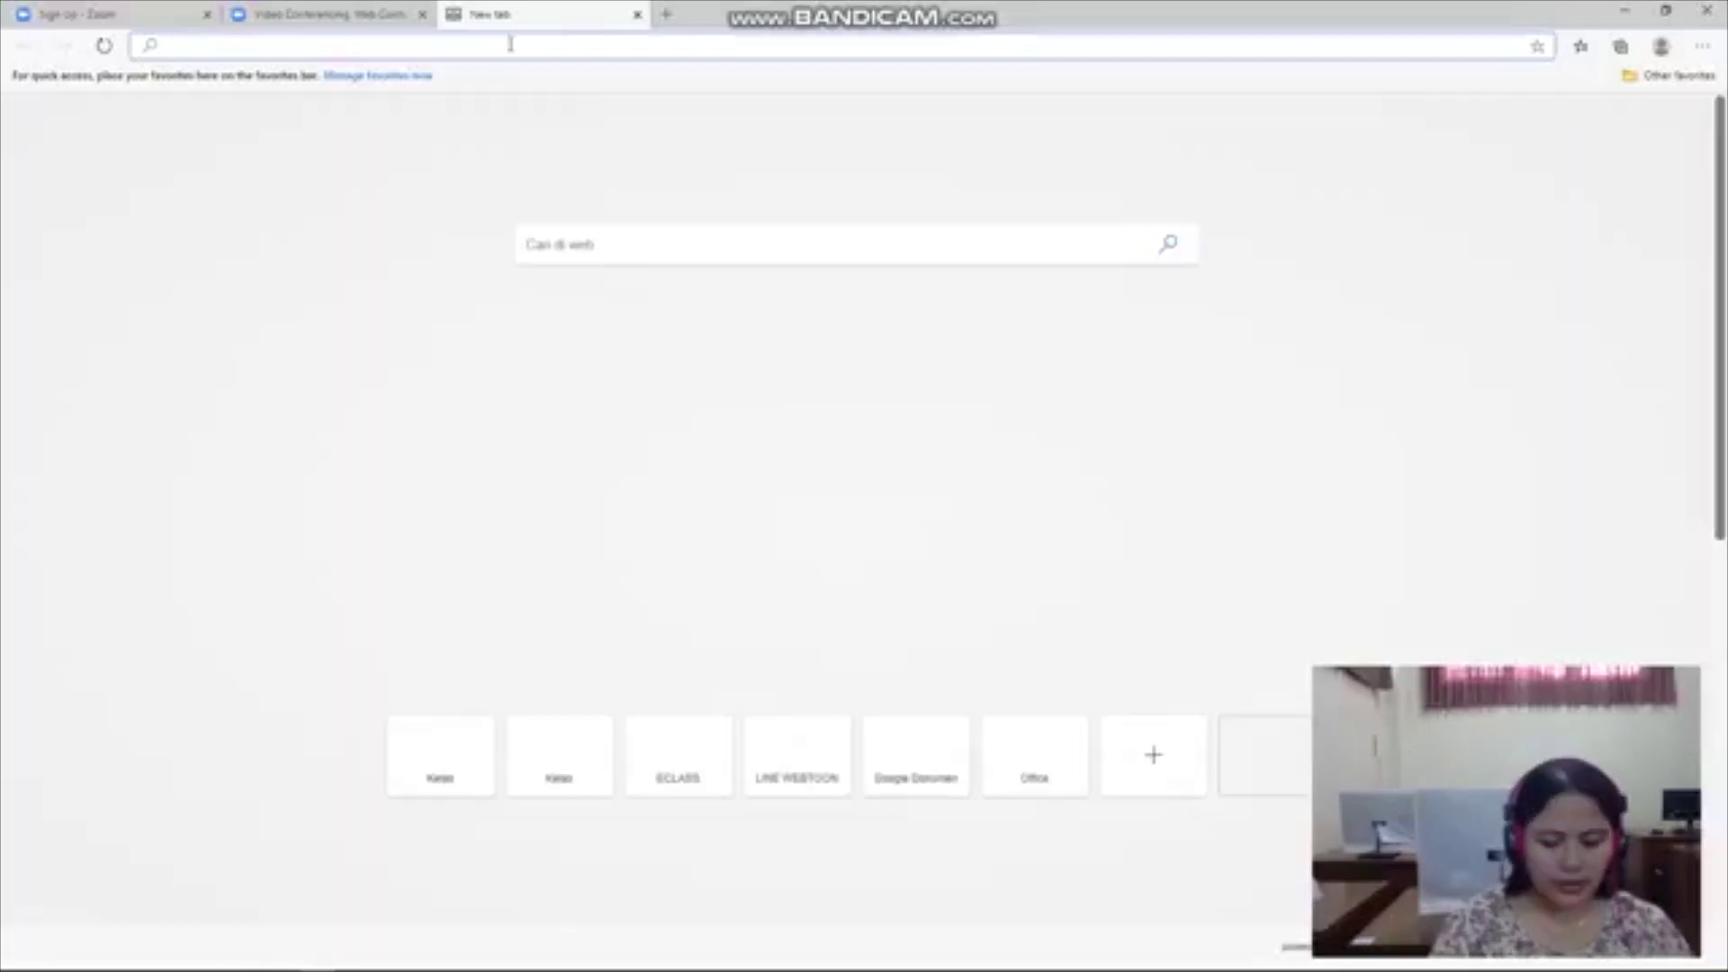
# Load gmail.com in the new tab and open the account avatar's options.
pyautogui.write('gmail')
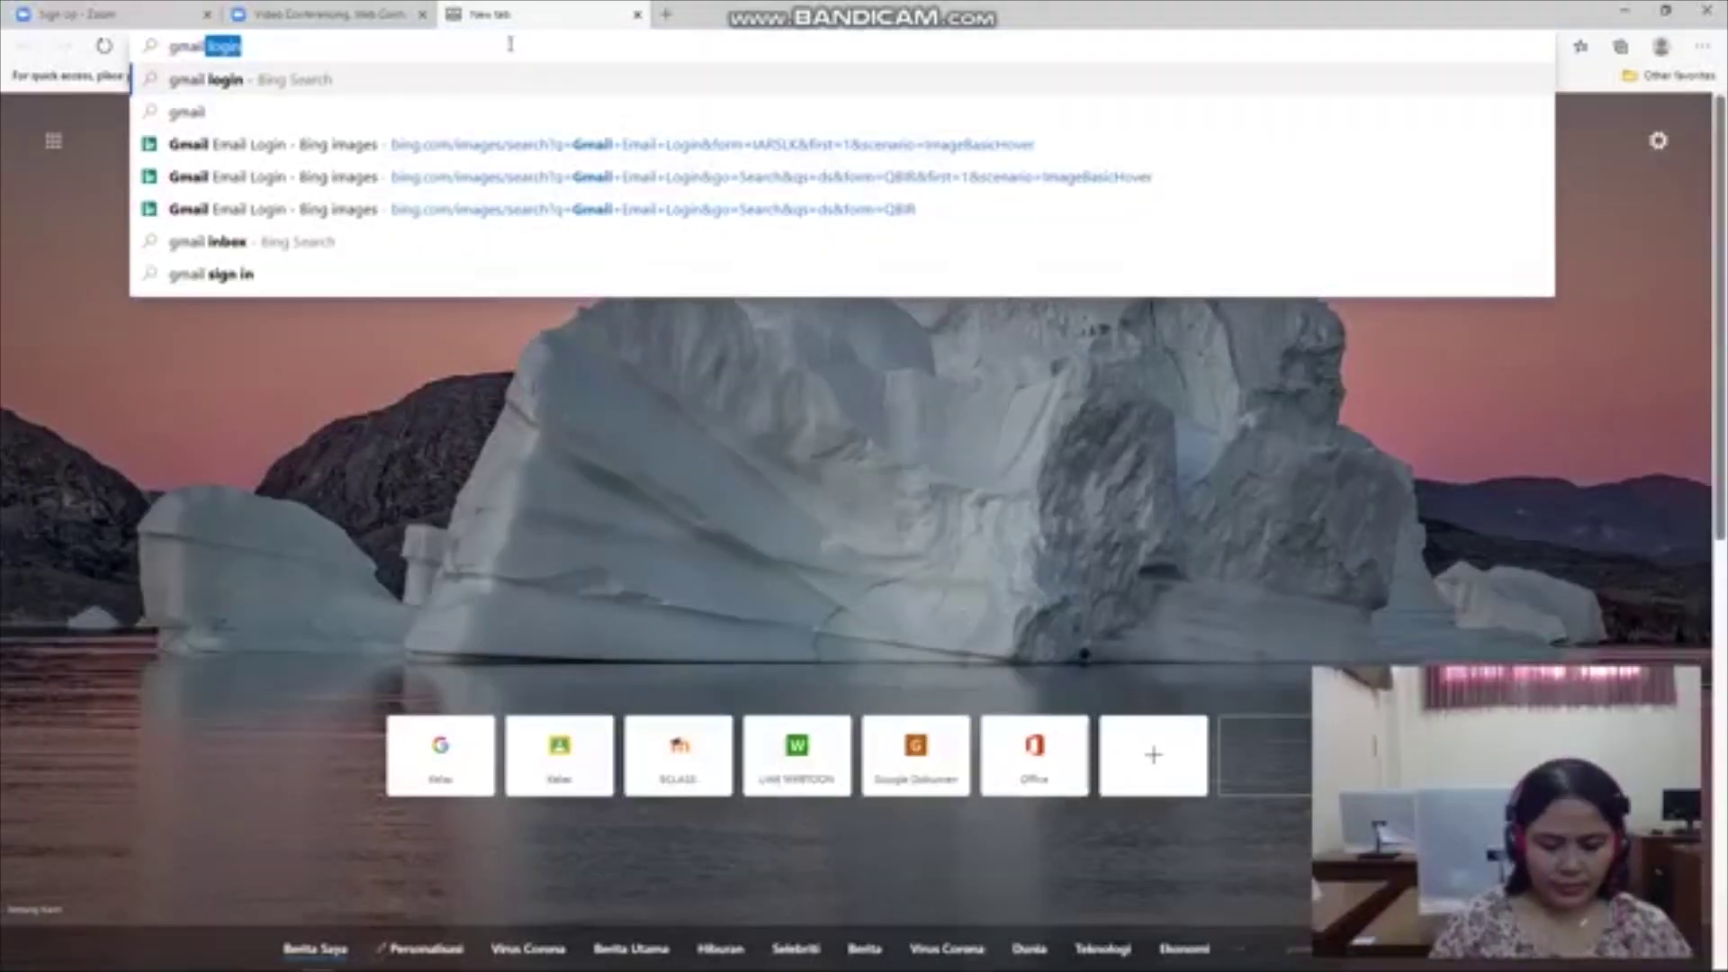
pyautogui.write('.com')
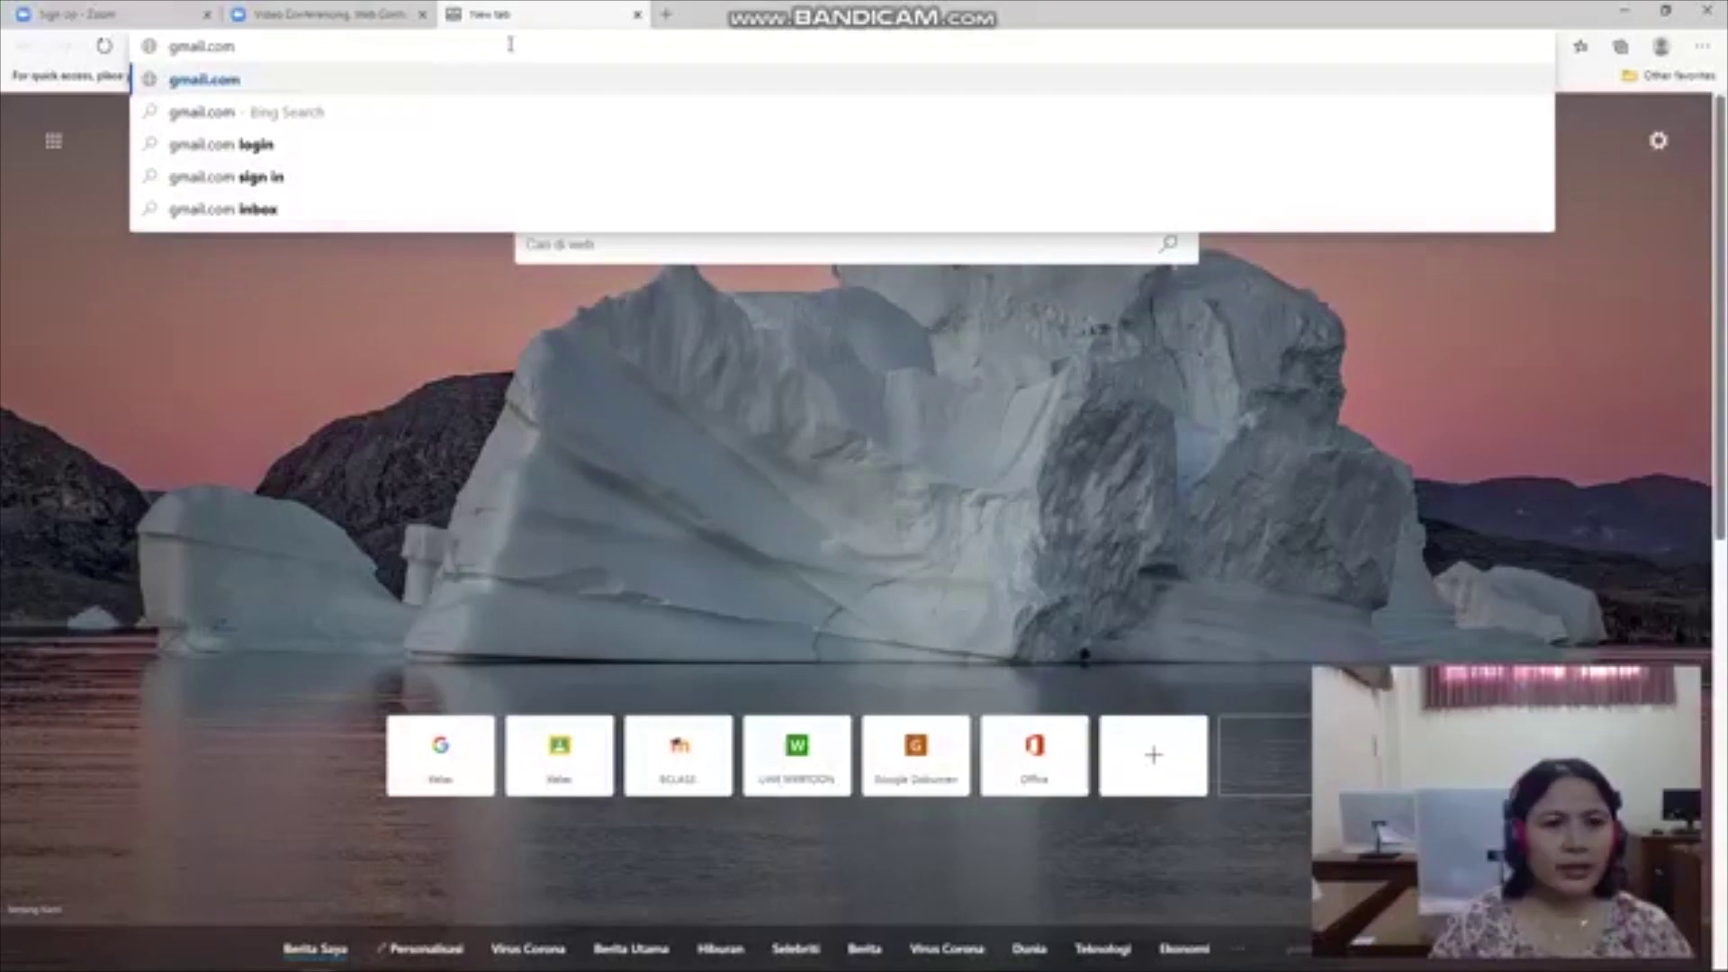
pyautogui.press('Return')
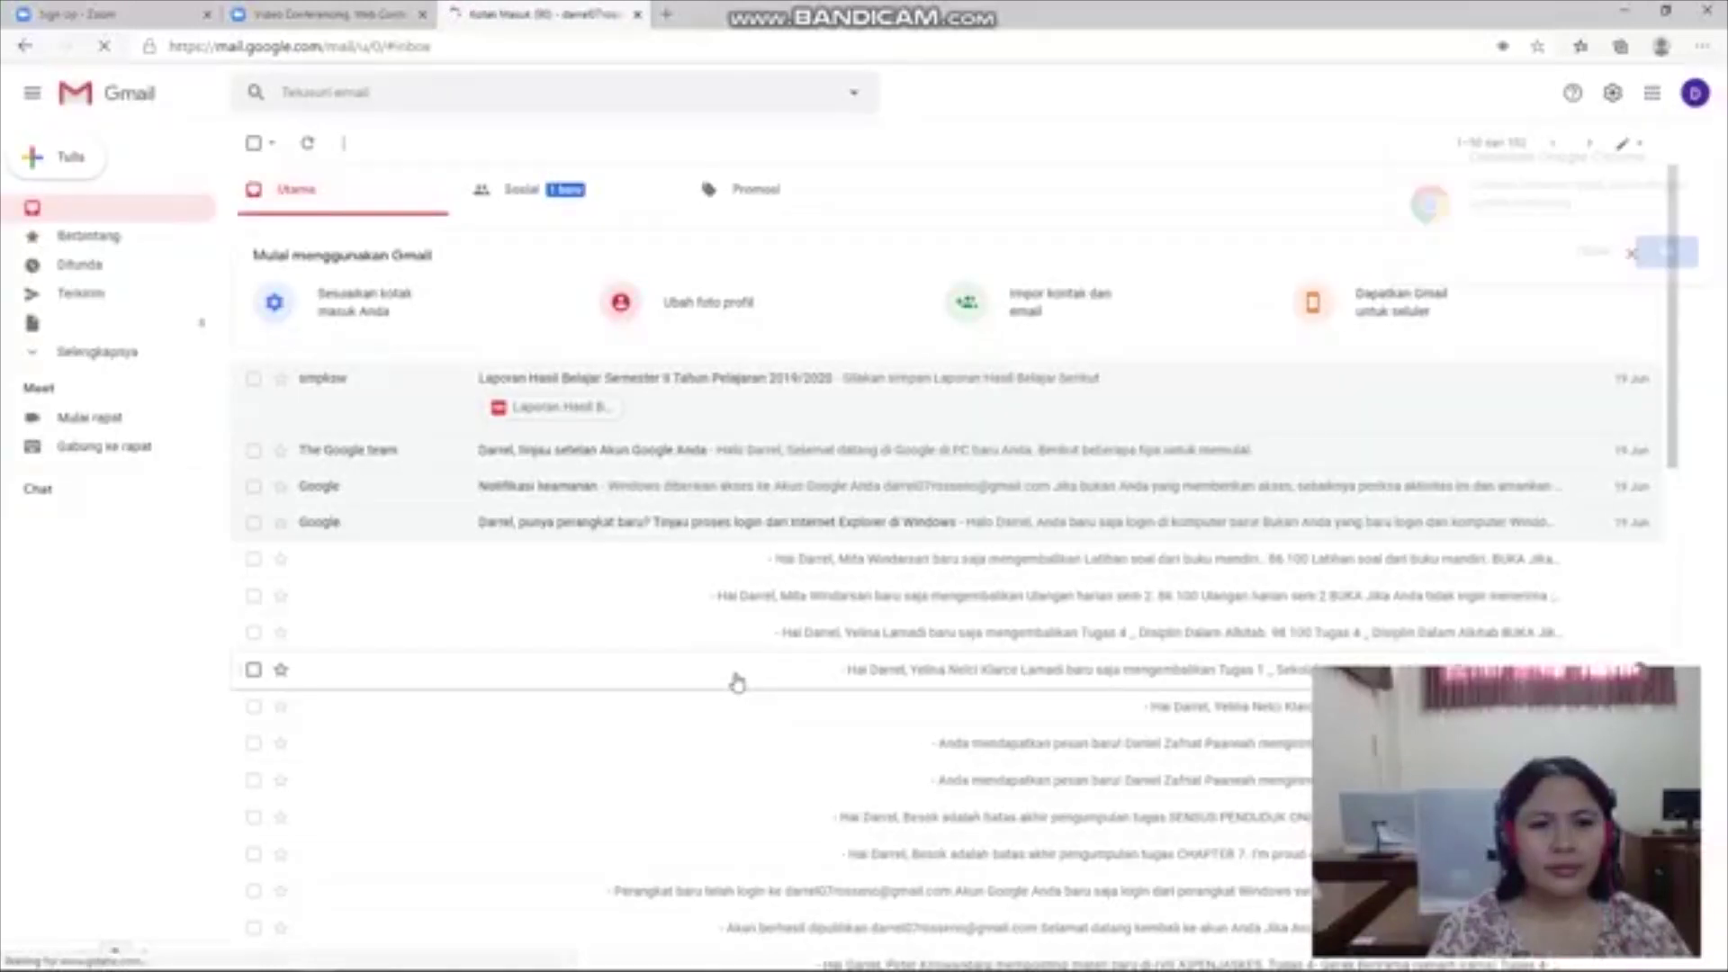
pyautogui.click(1695, 97)
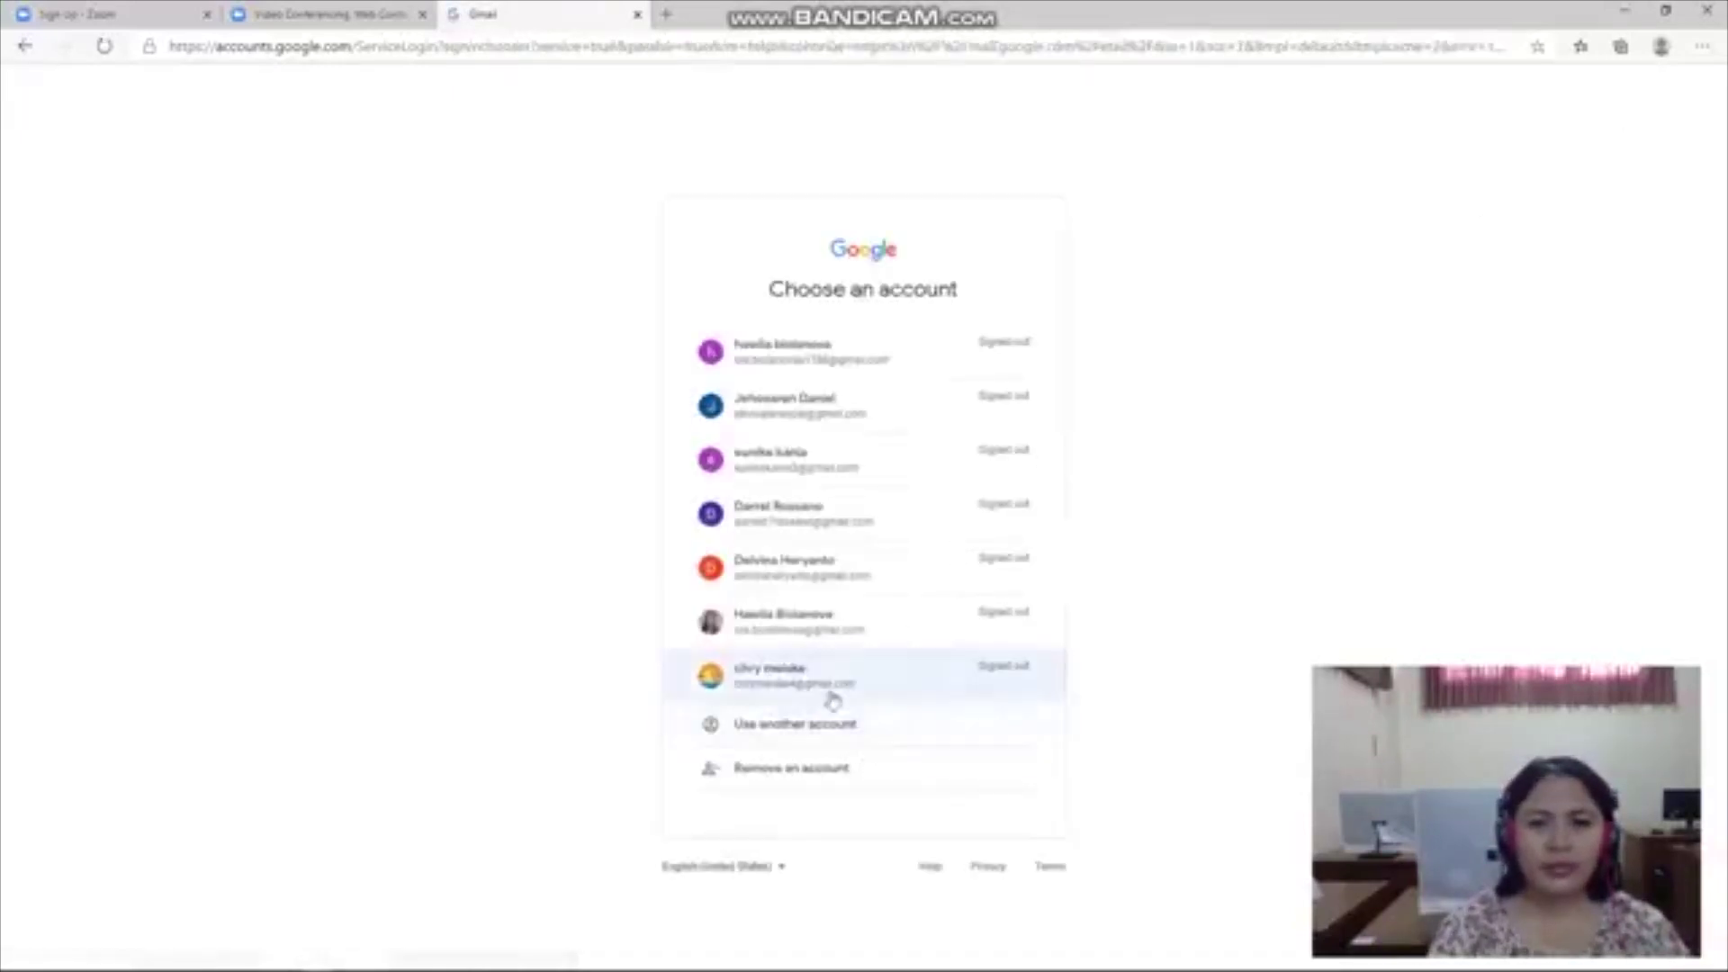
# Choose another account and enter the new account's email address.
pyautogui.click(819, 734)
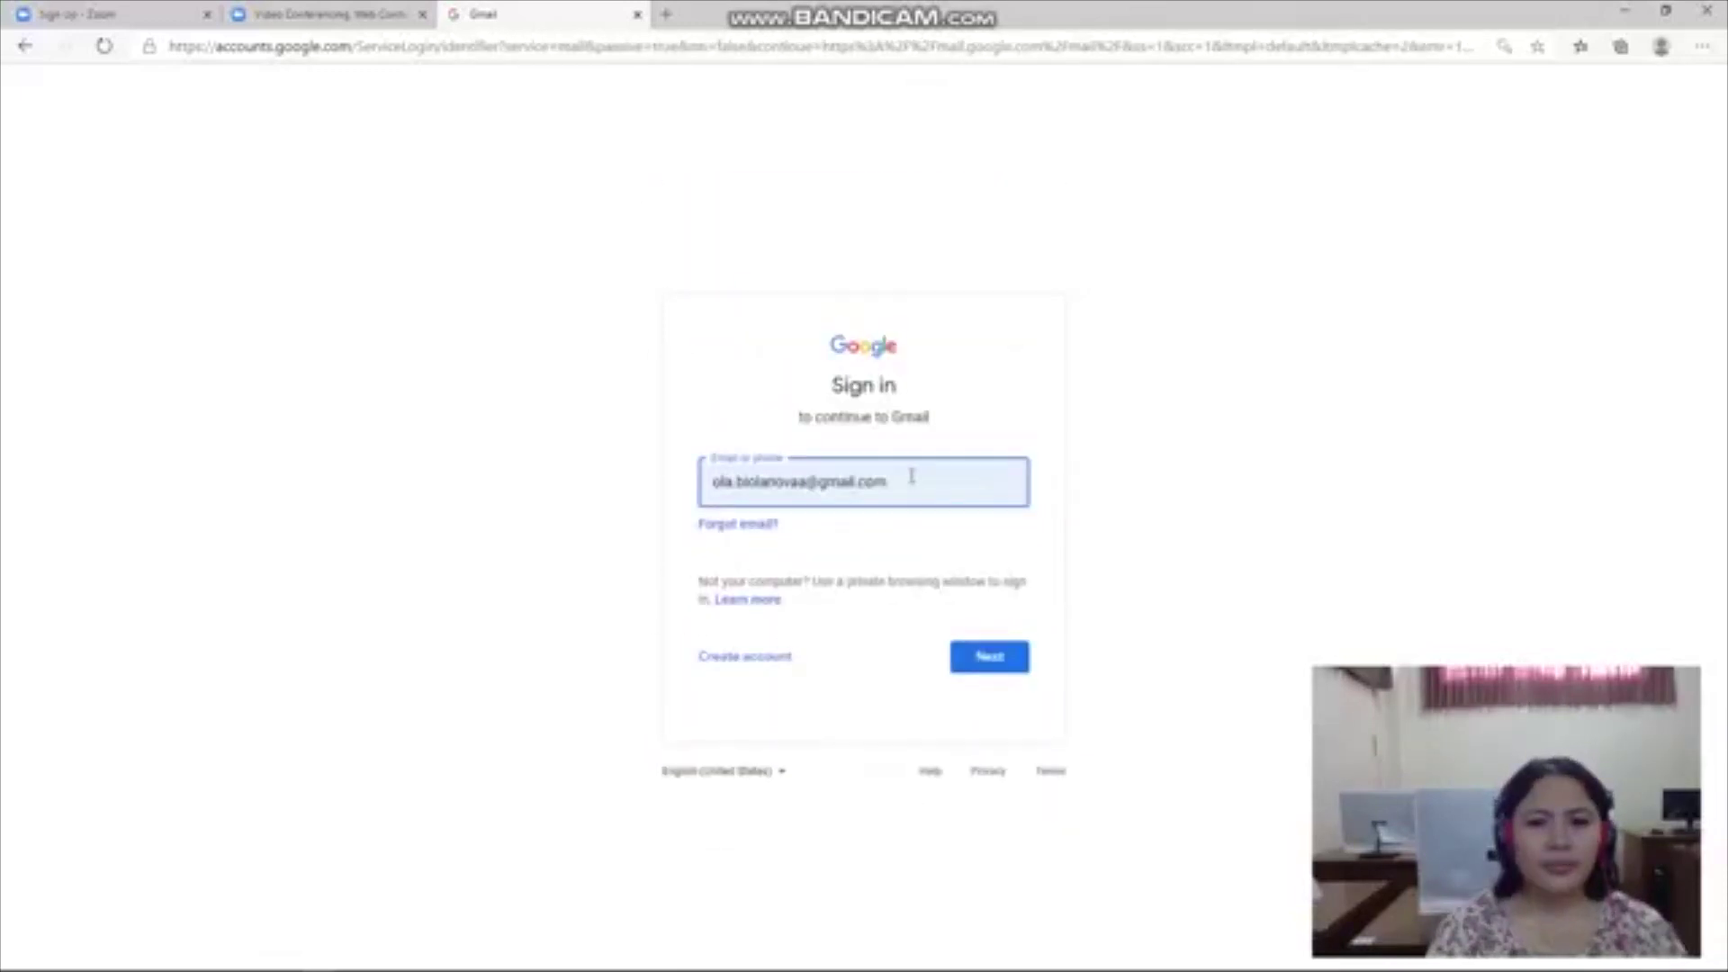
pyautogui.moveTo(869, 500); pyautogui.dragTo(617, 497)
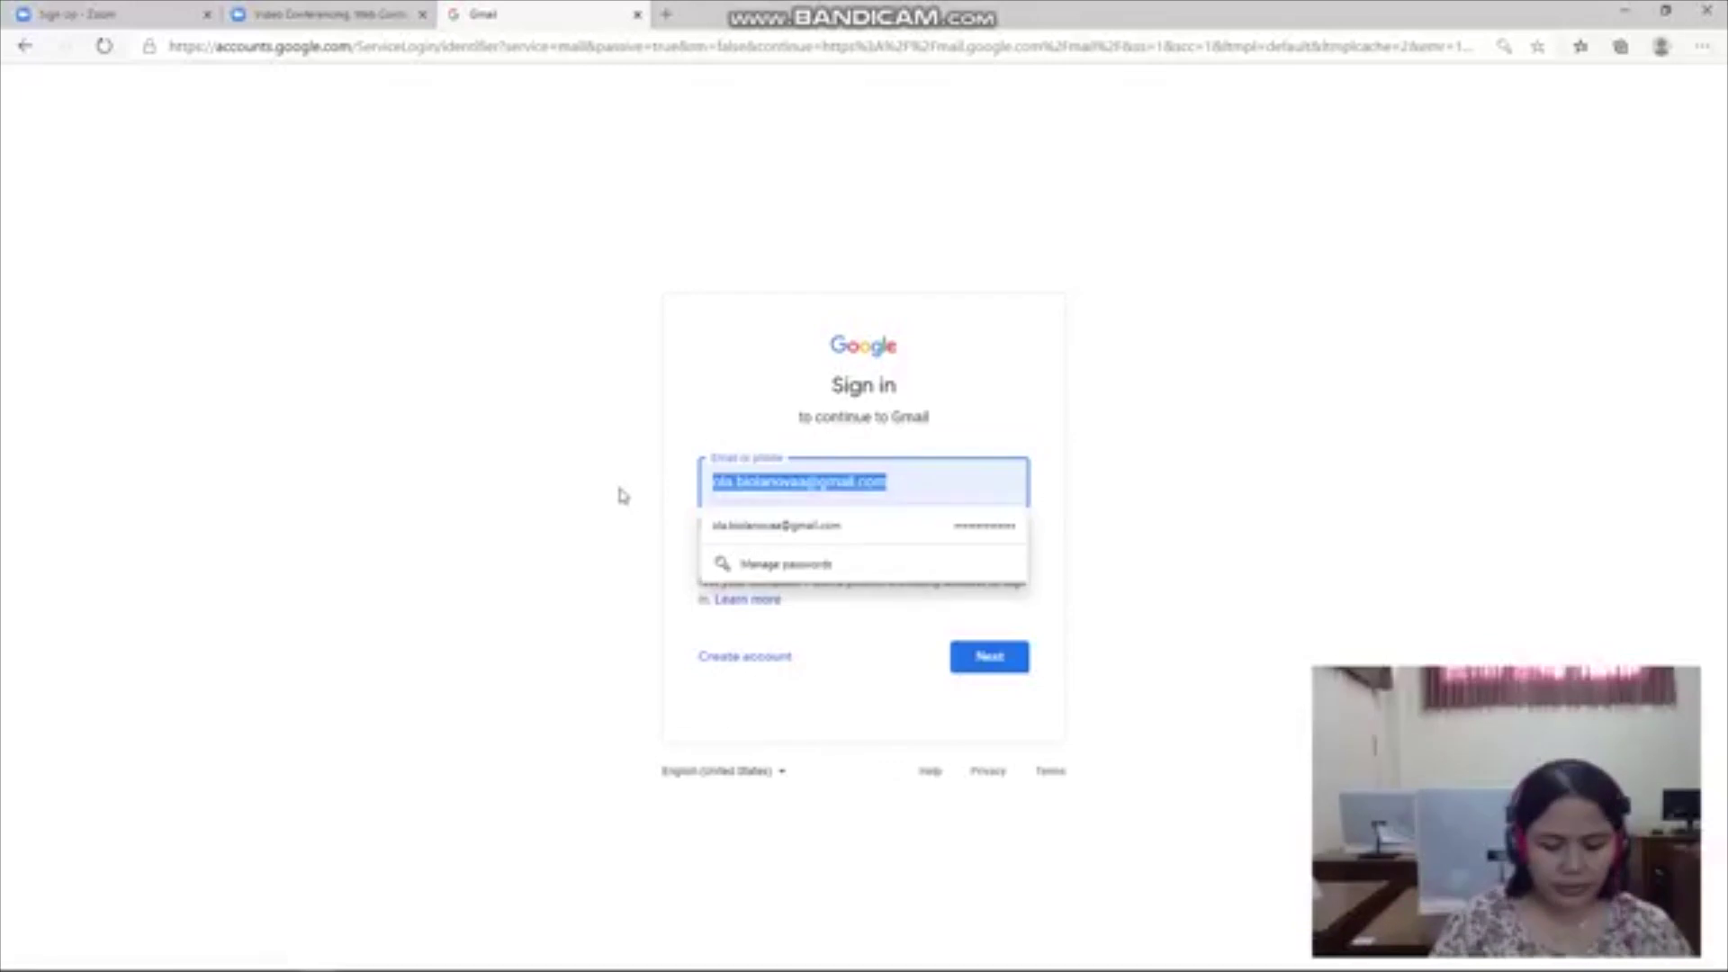
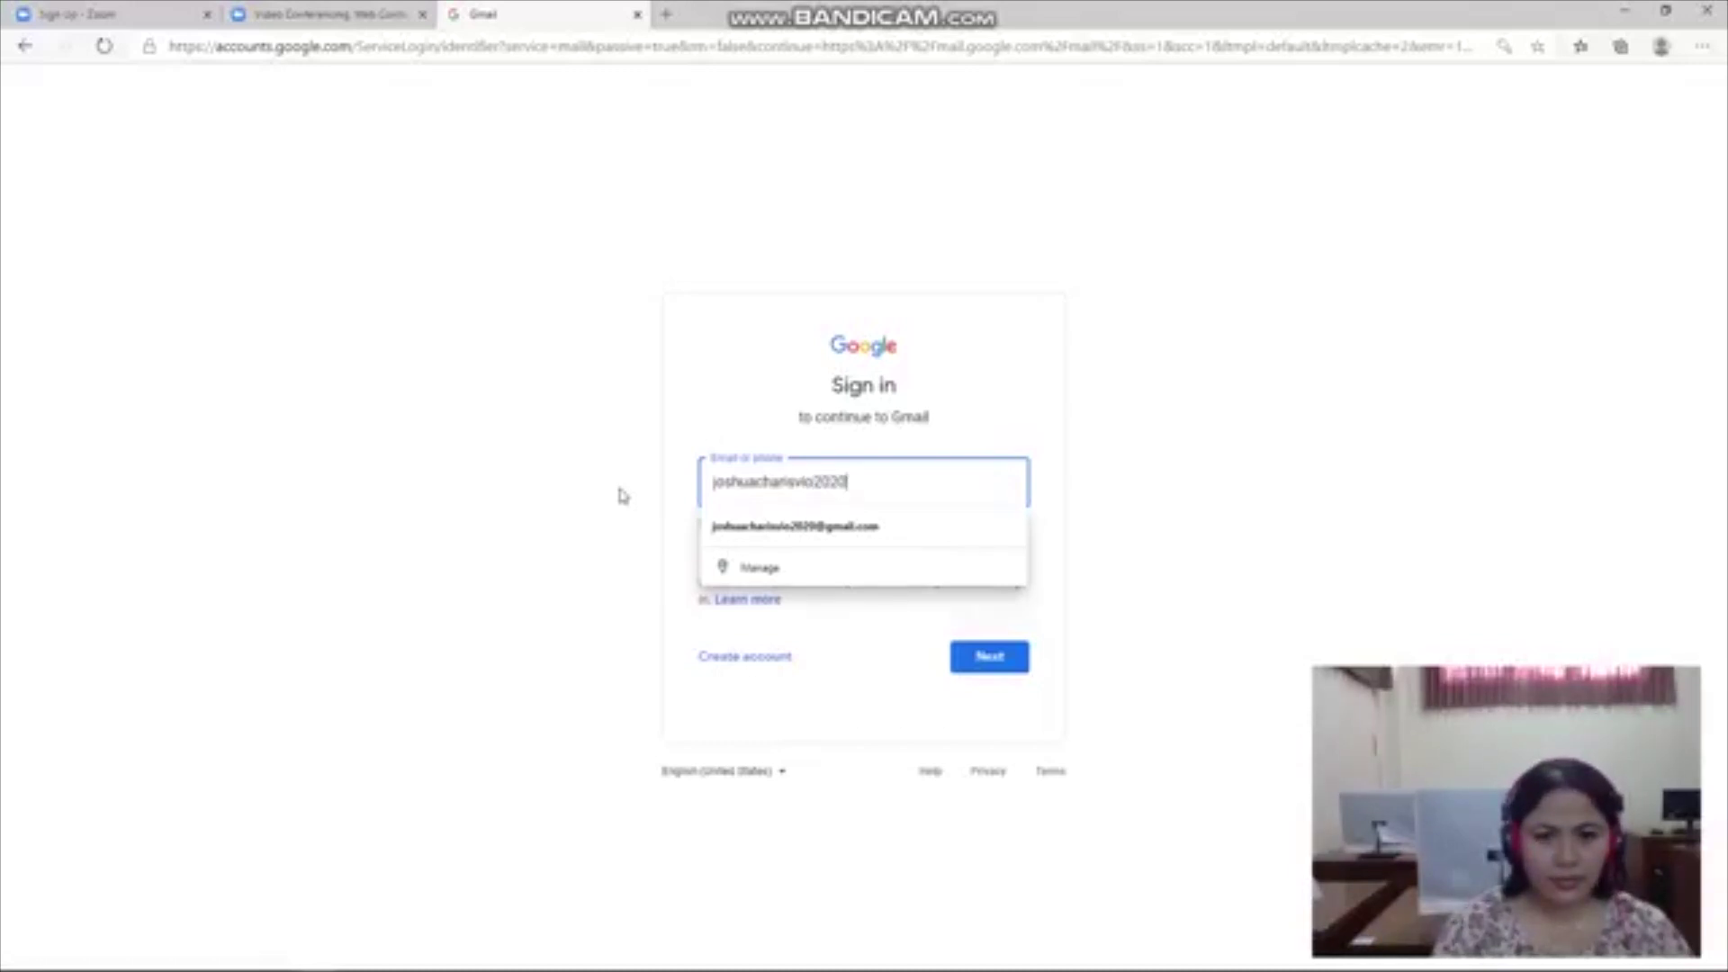
pyautogui.click(881, 523)
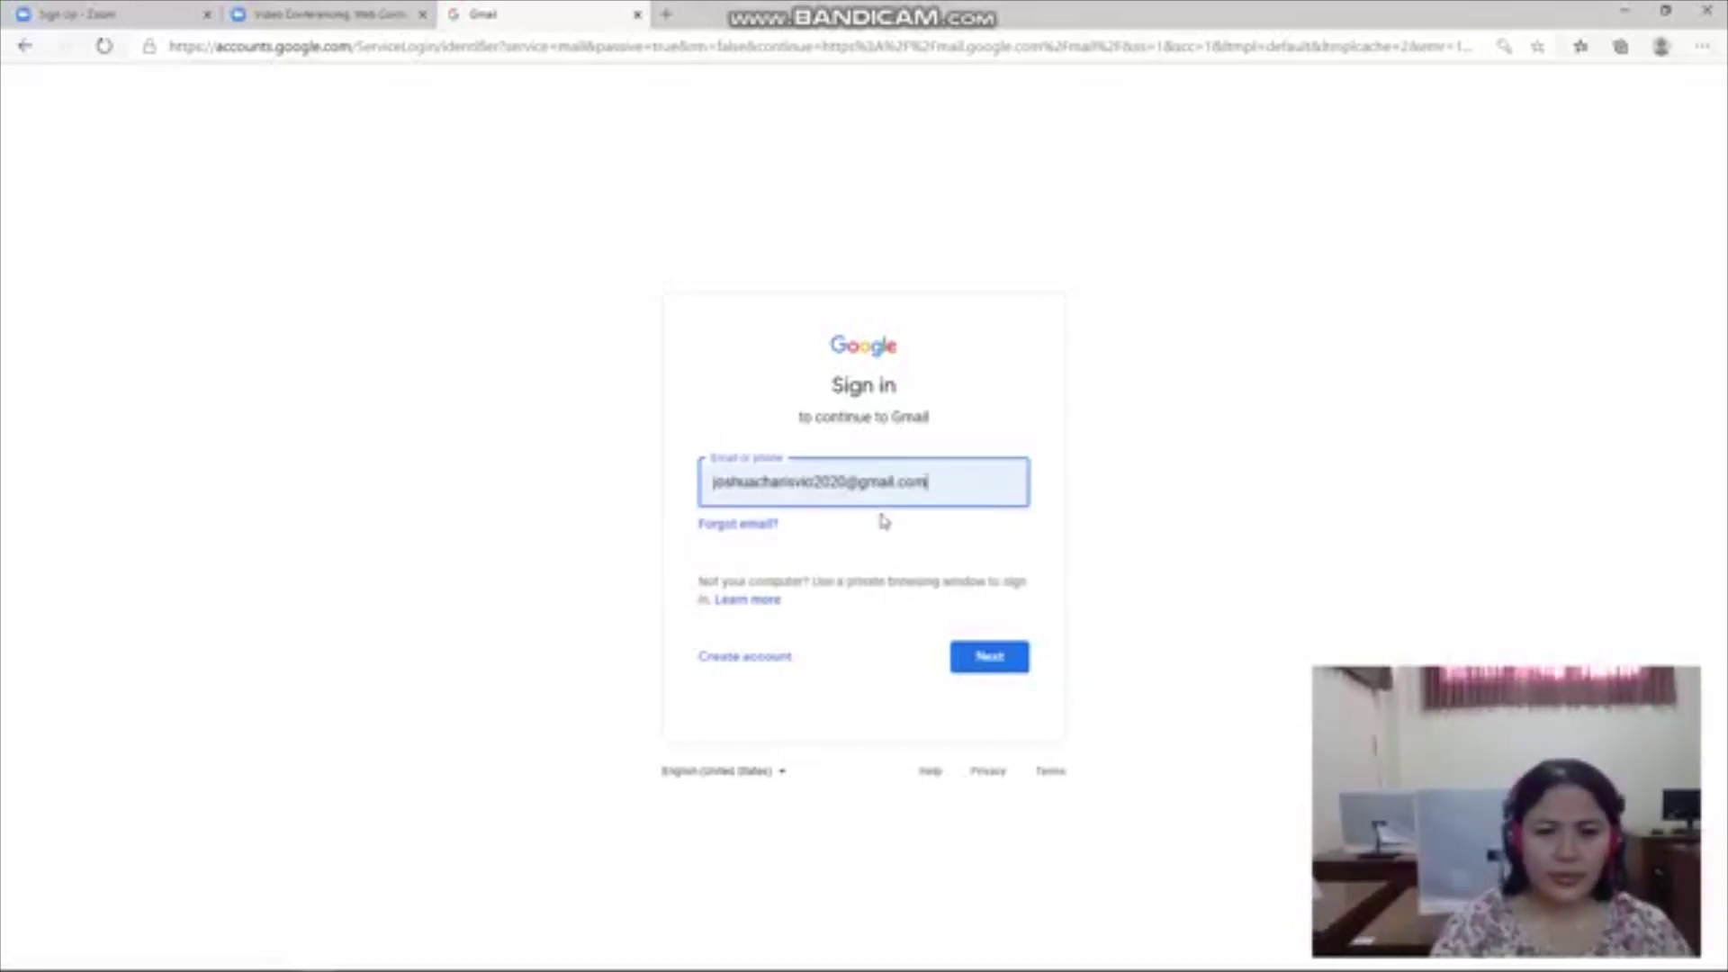
pyautogui.click(988, 660)
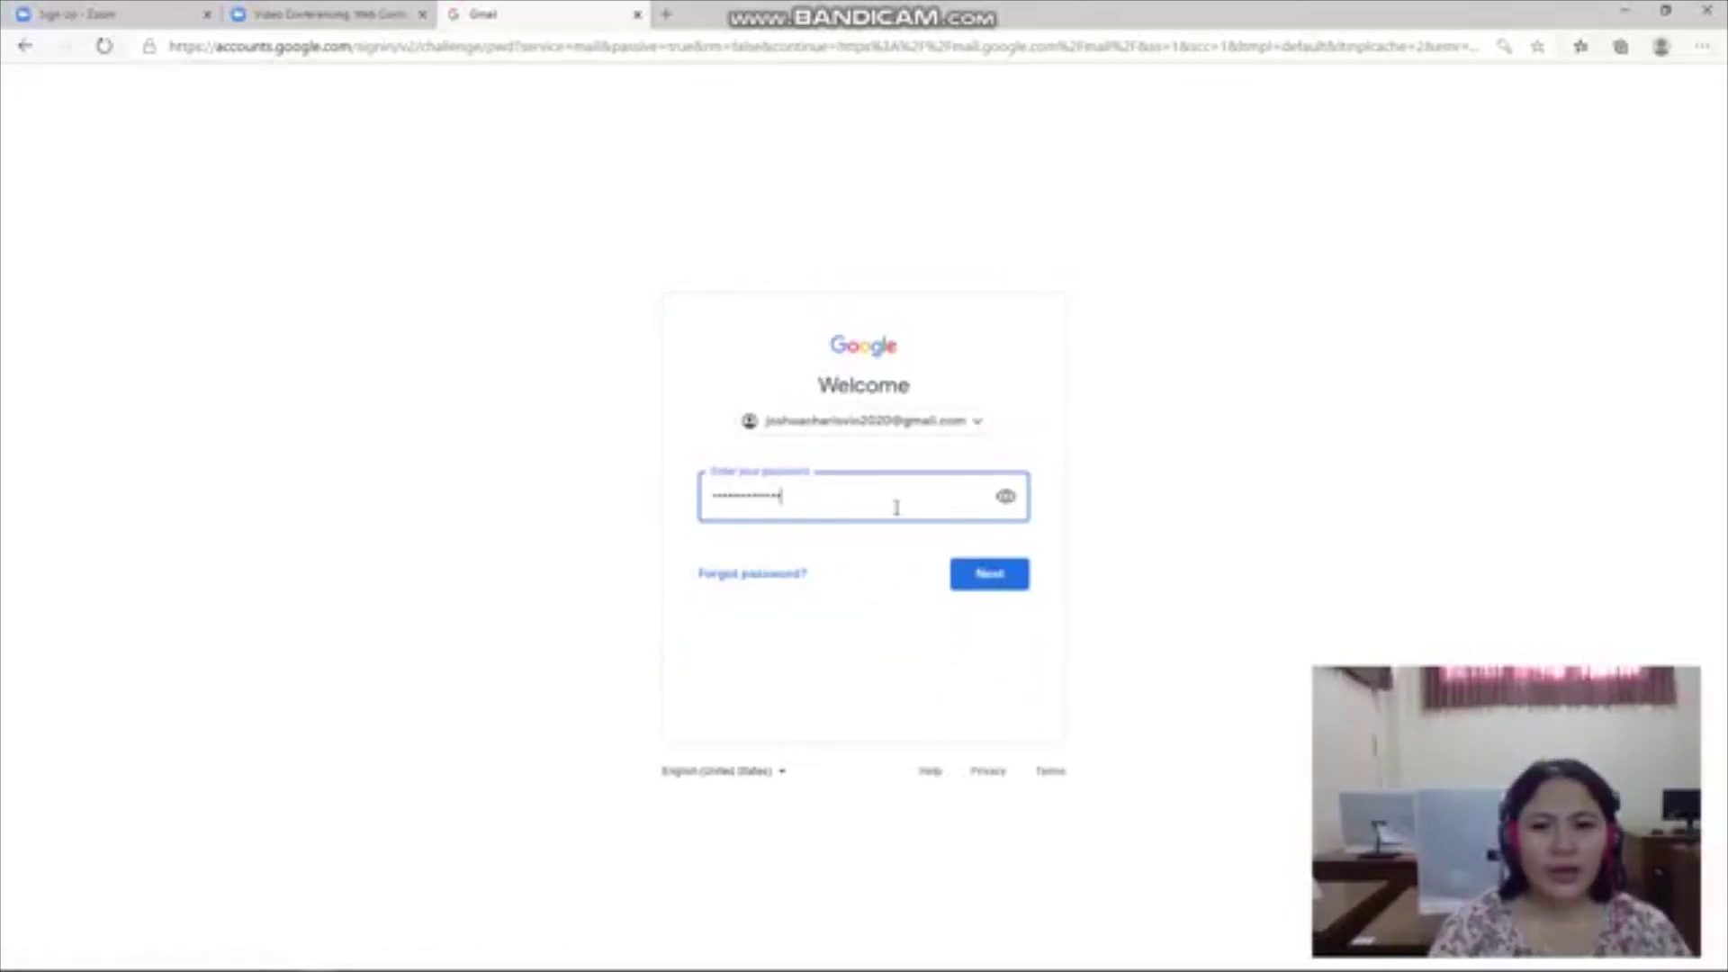
# Enter the account password and sign in to the new inbox.
pyautogui.moveTo(899, 505); pyautogui.dragTo(516, 477)
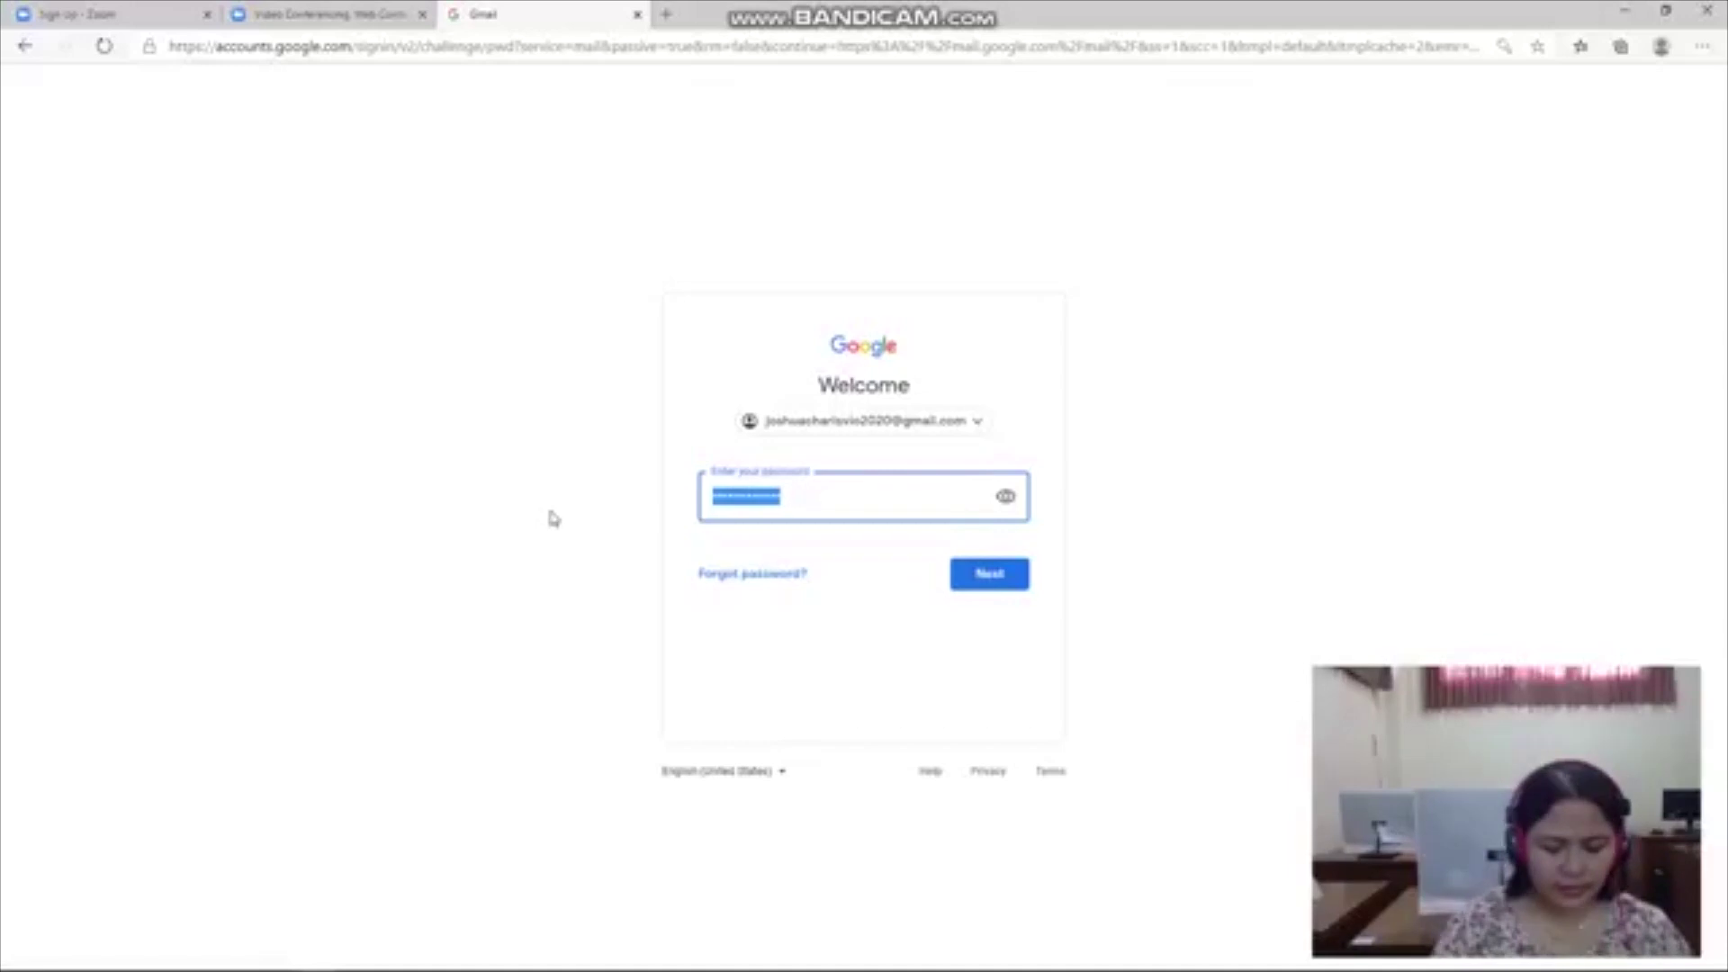
pyautogui.write('1')
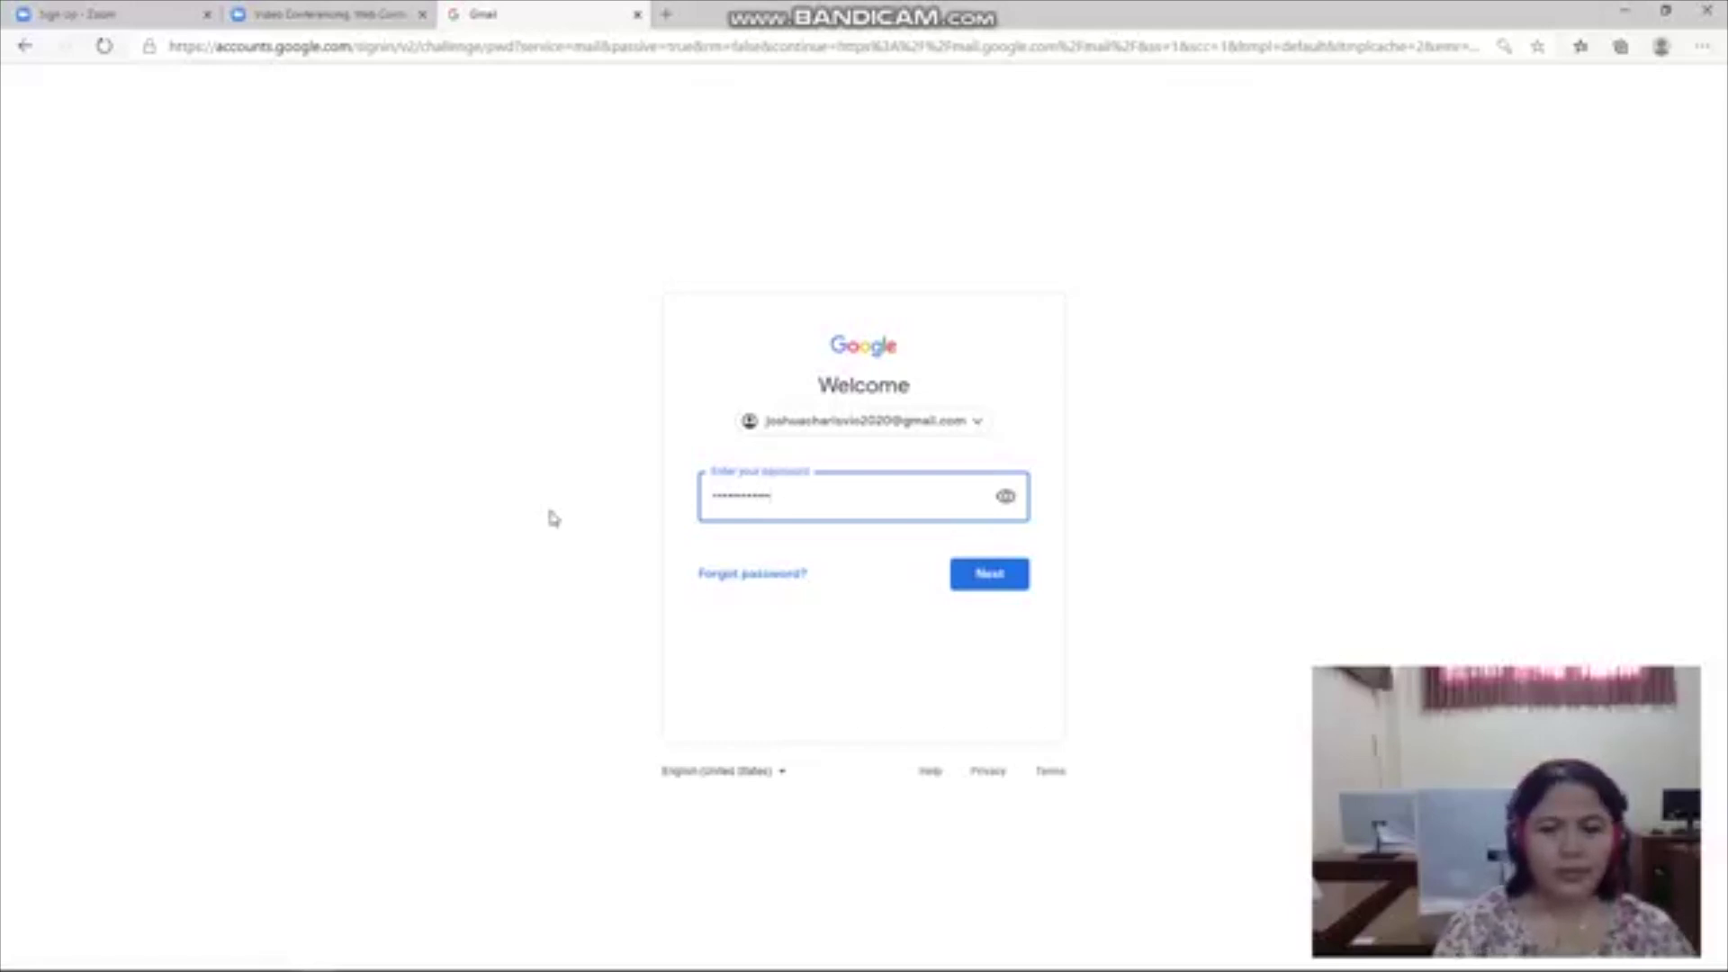
pyautogui.click(1005, 498)
pyautogui.click(1006, 500)
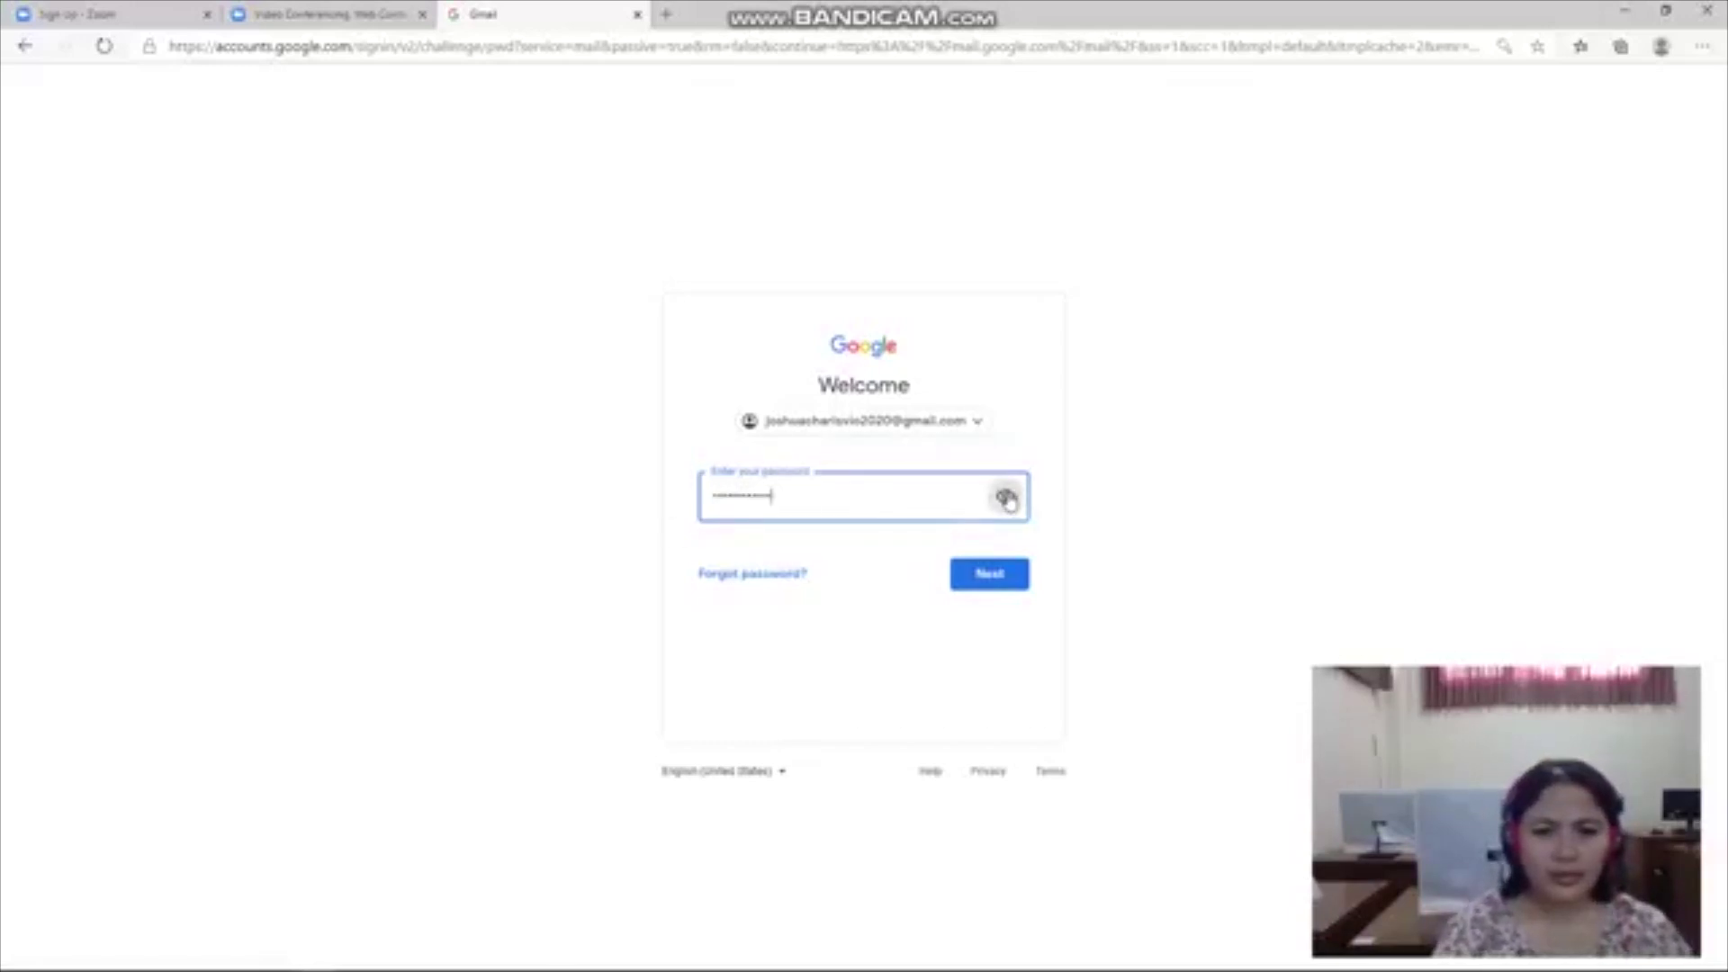
pyautogui.click(989, 577)
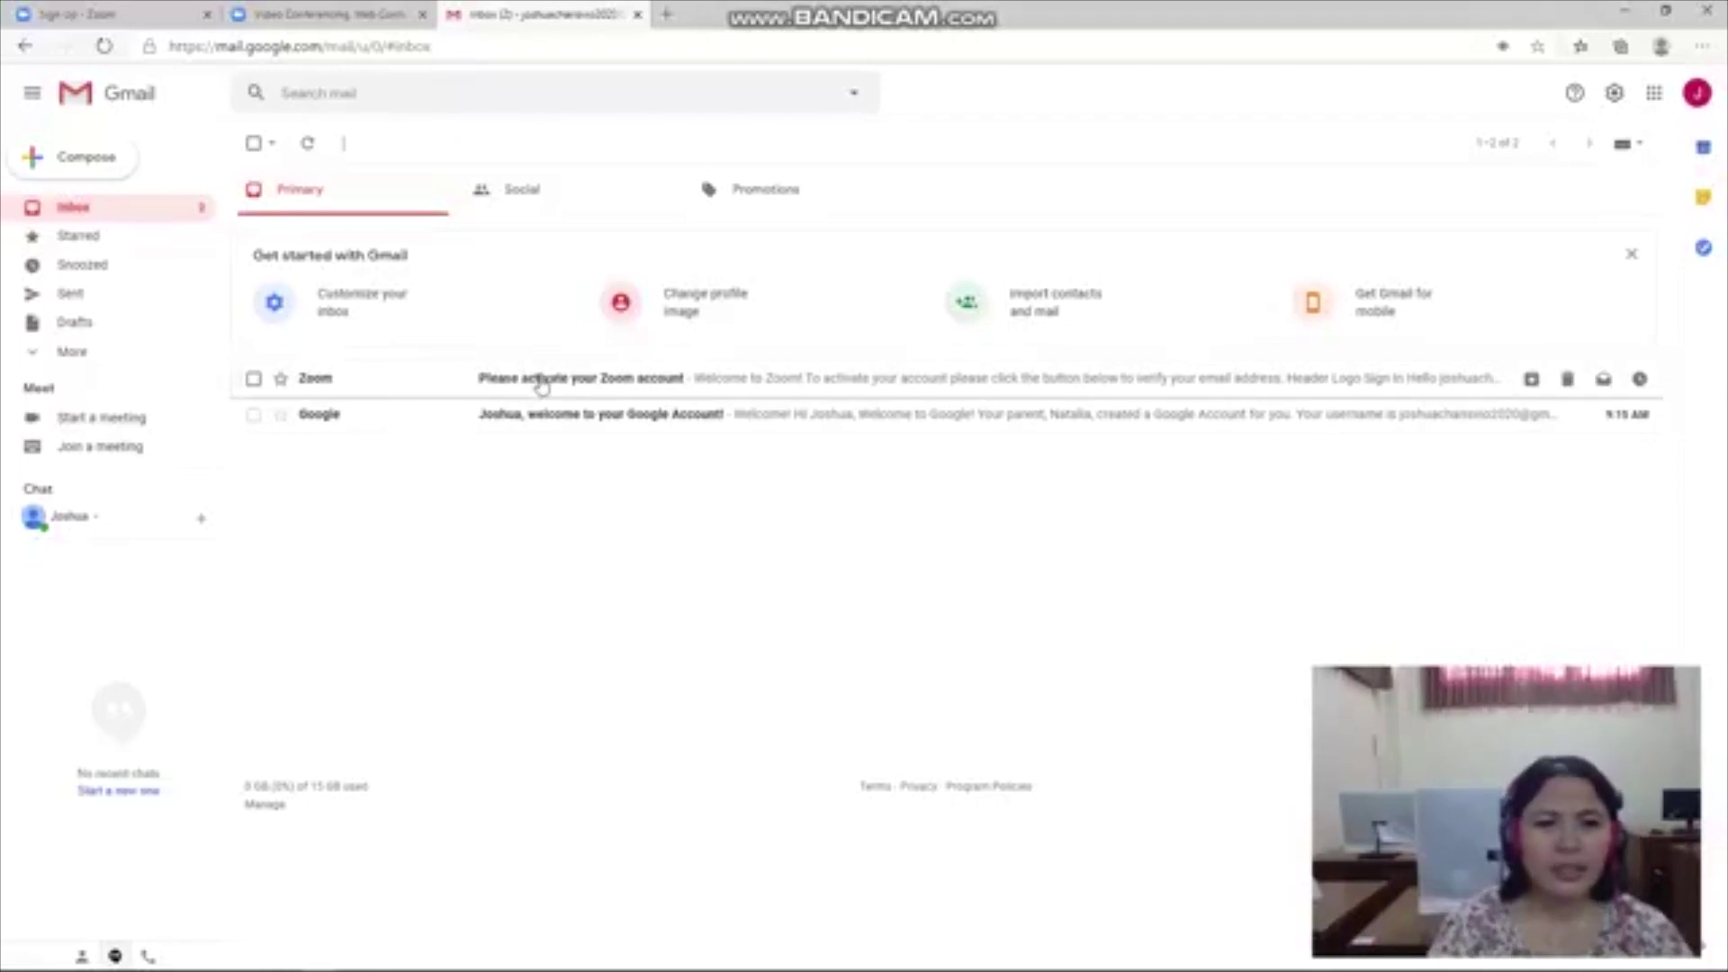
# Open the 'Please activate your Zoom account' email and activate the account from it.
pyautogui.click(541, 385)
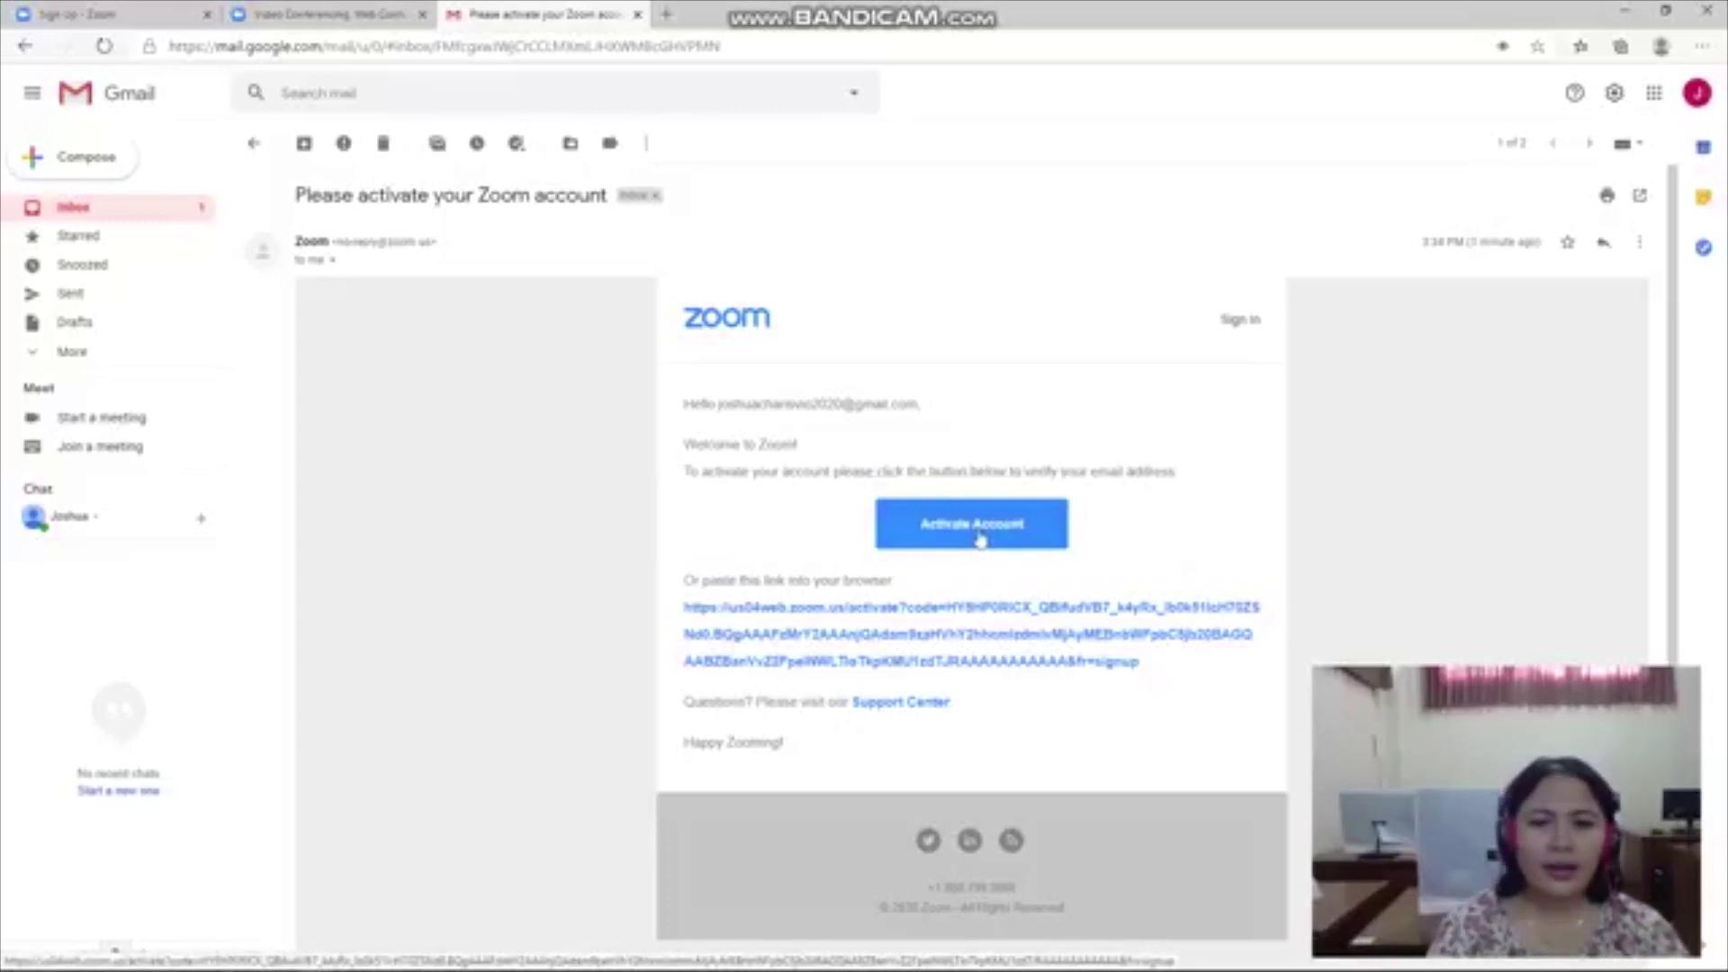
pyautogui.click(980, 535)
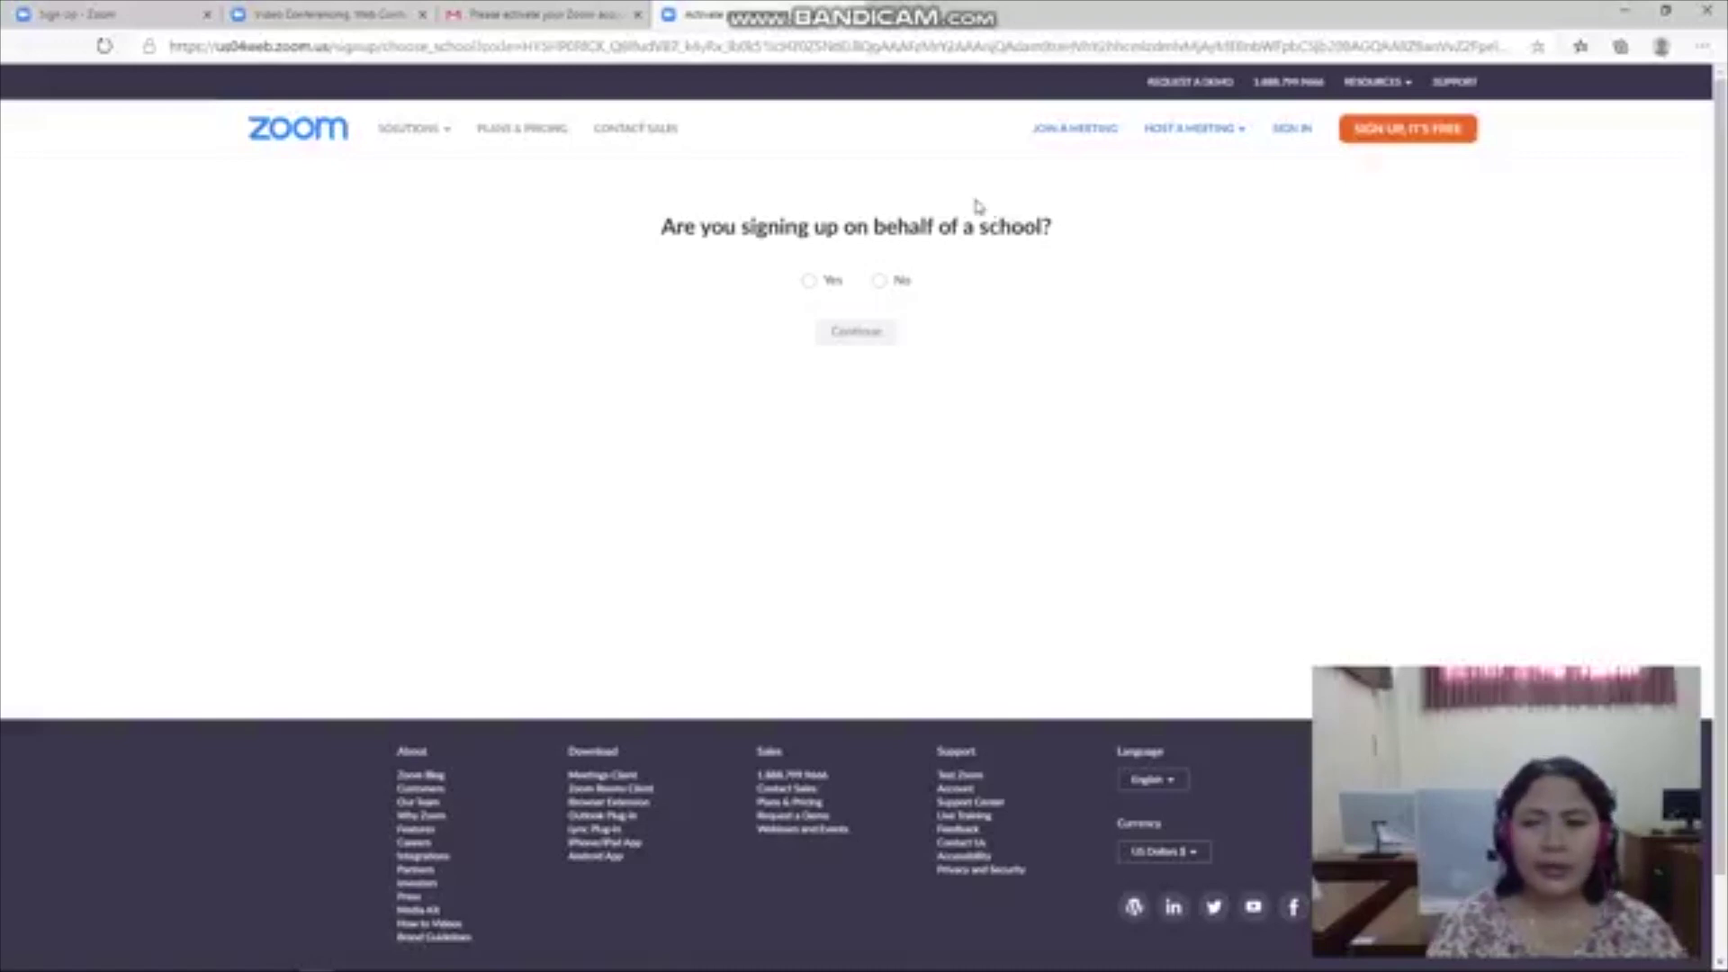
# Answer Yes to signing up for a school and proceed to the K-12 terms form.
pyautogui.click(808, 280)
pyautogui.click(859, 333)
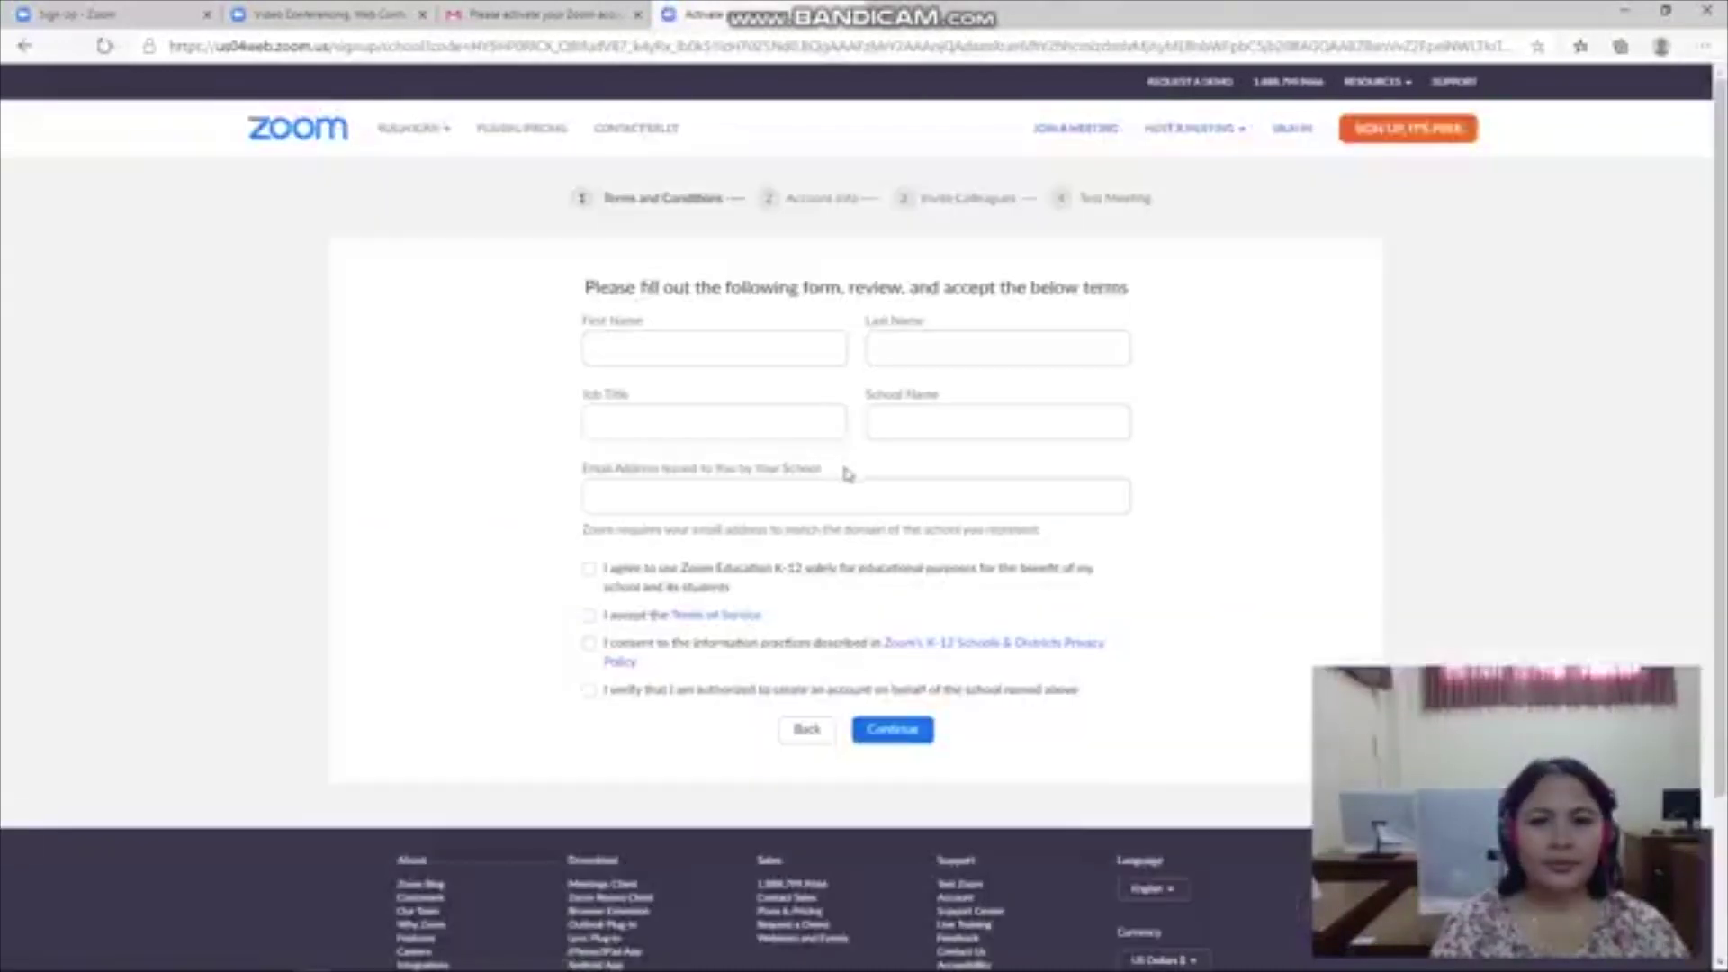
pyautogui.click(707, 353)
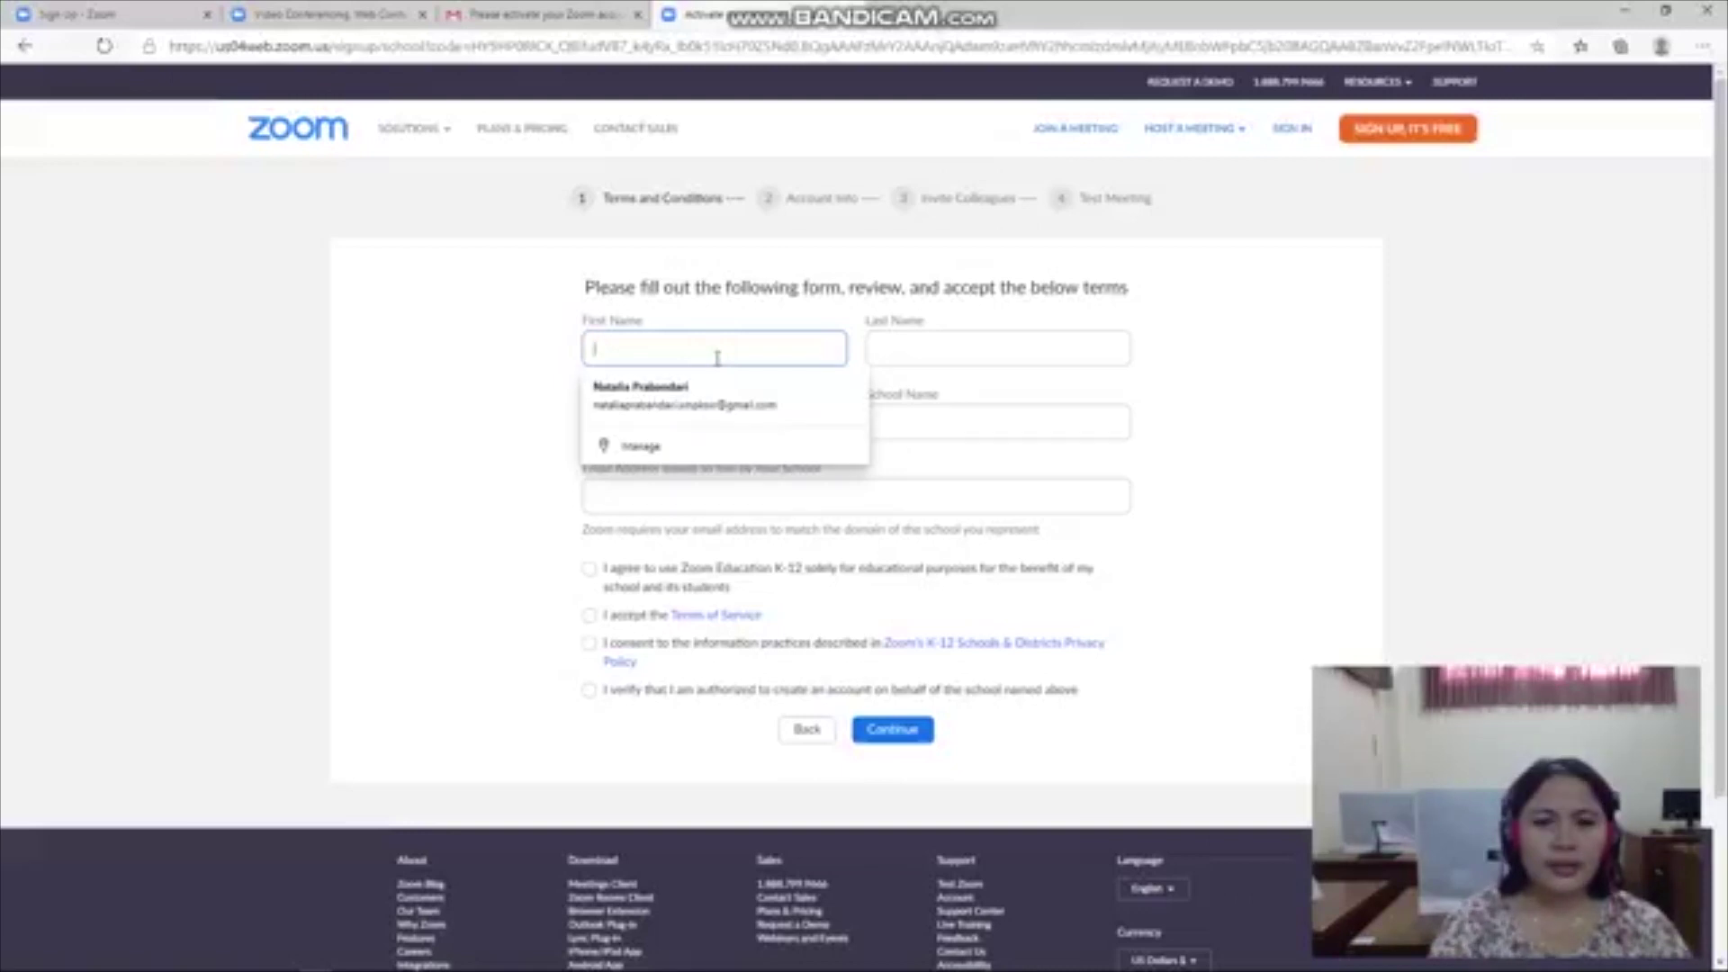
# Enter the student's first and last name in the school form.
pyautogui.click(533, 371)
pyautogui.click(649, 349)
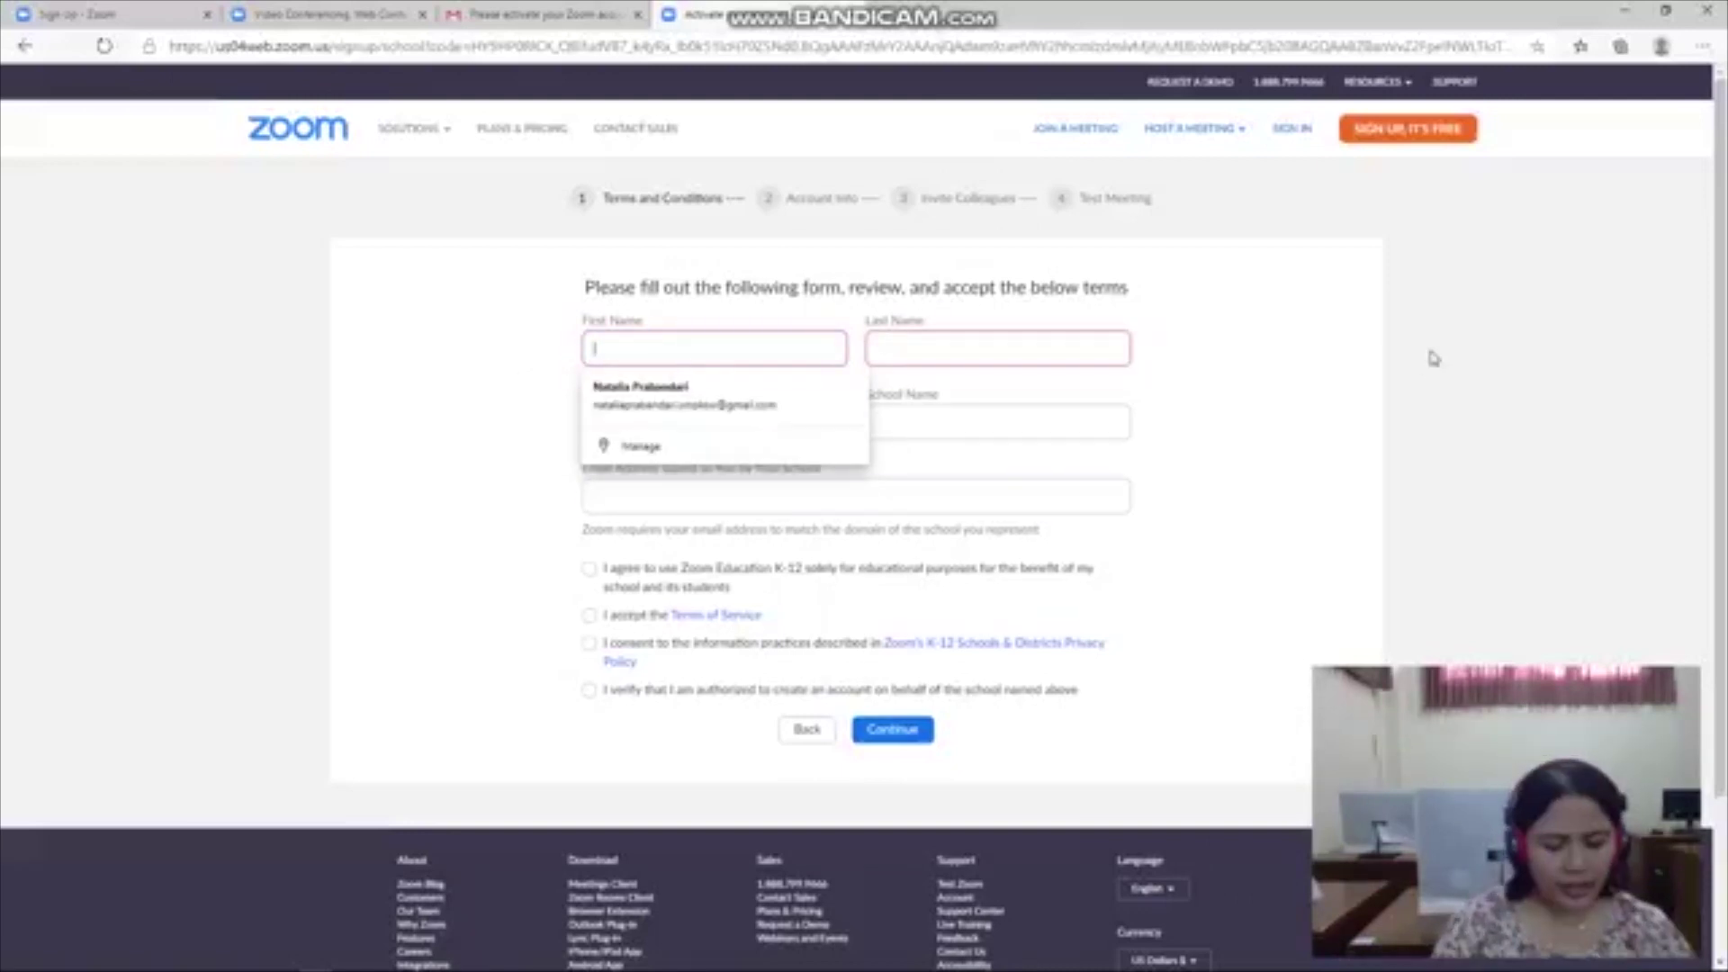
pyautogui.write('Ani')
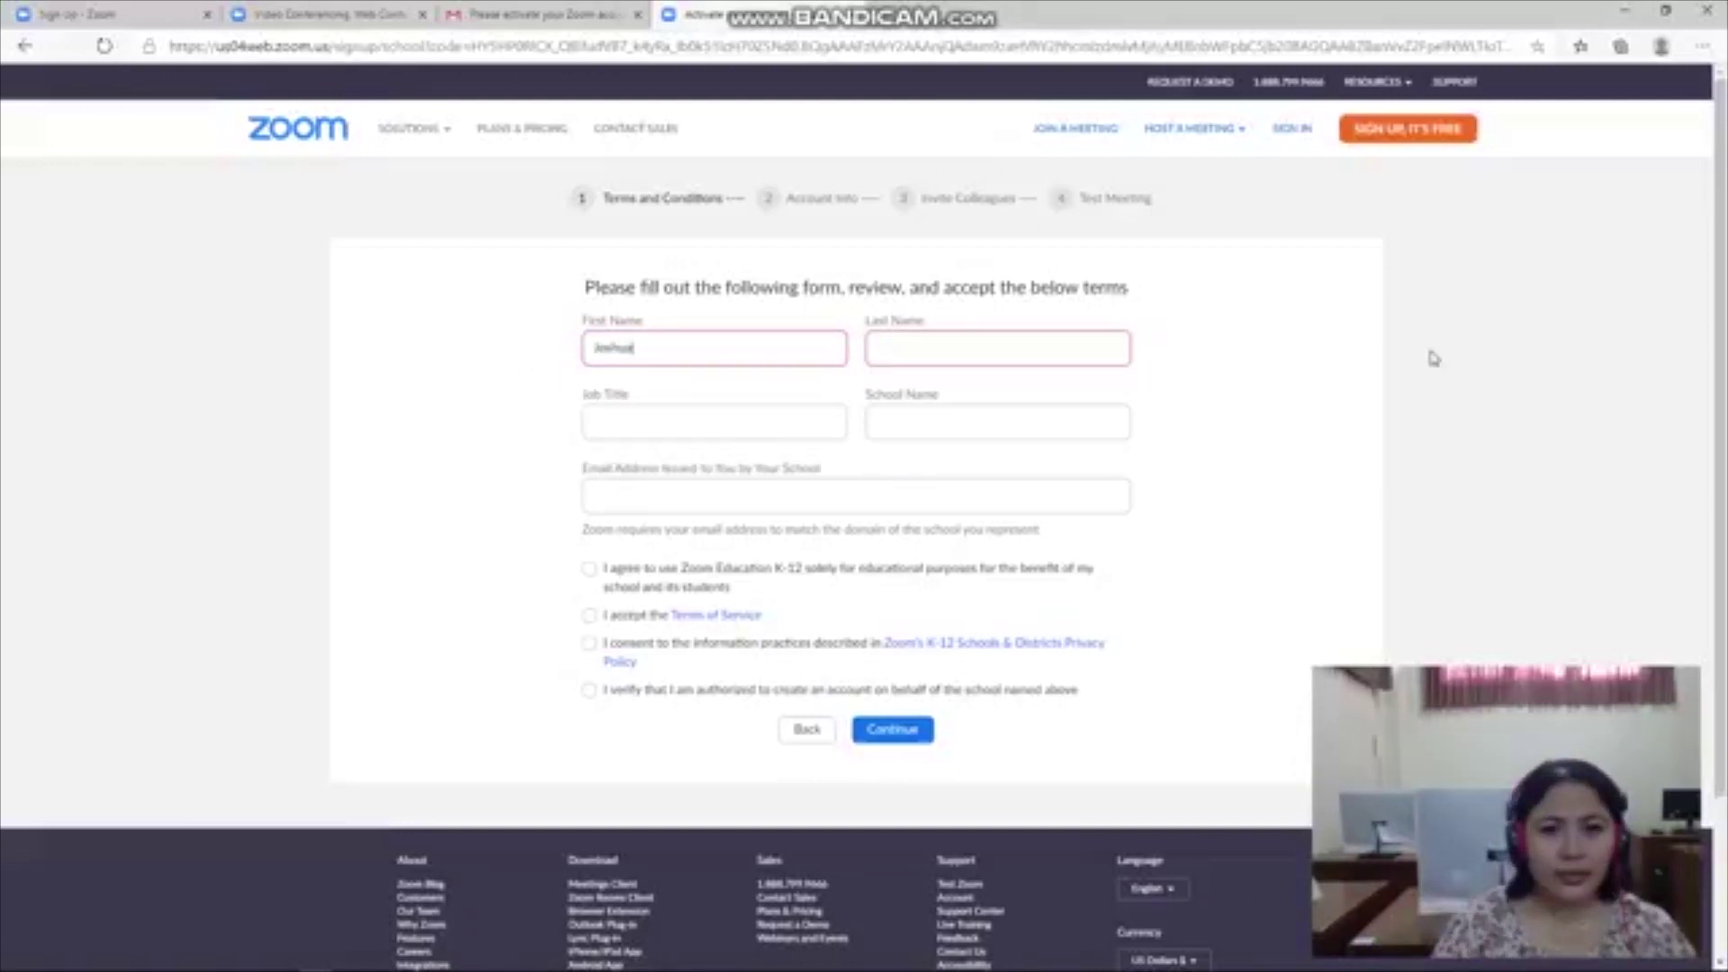
pyautogui.click(1087, 351)
pyautogui.write('G')
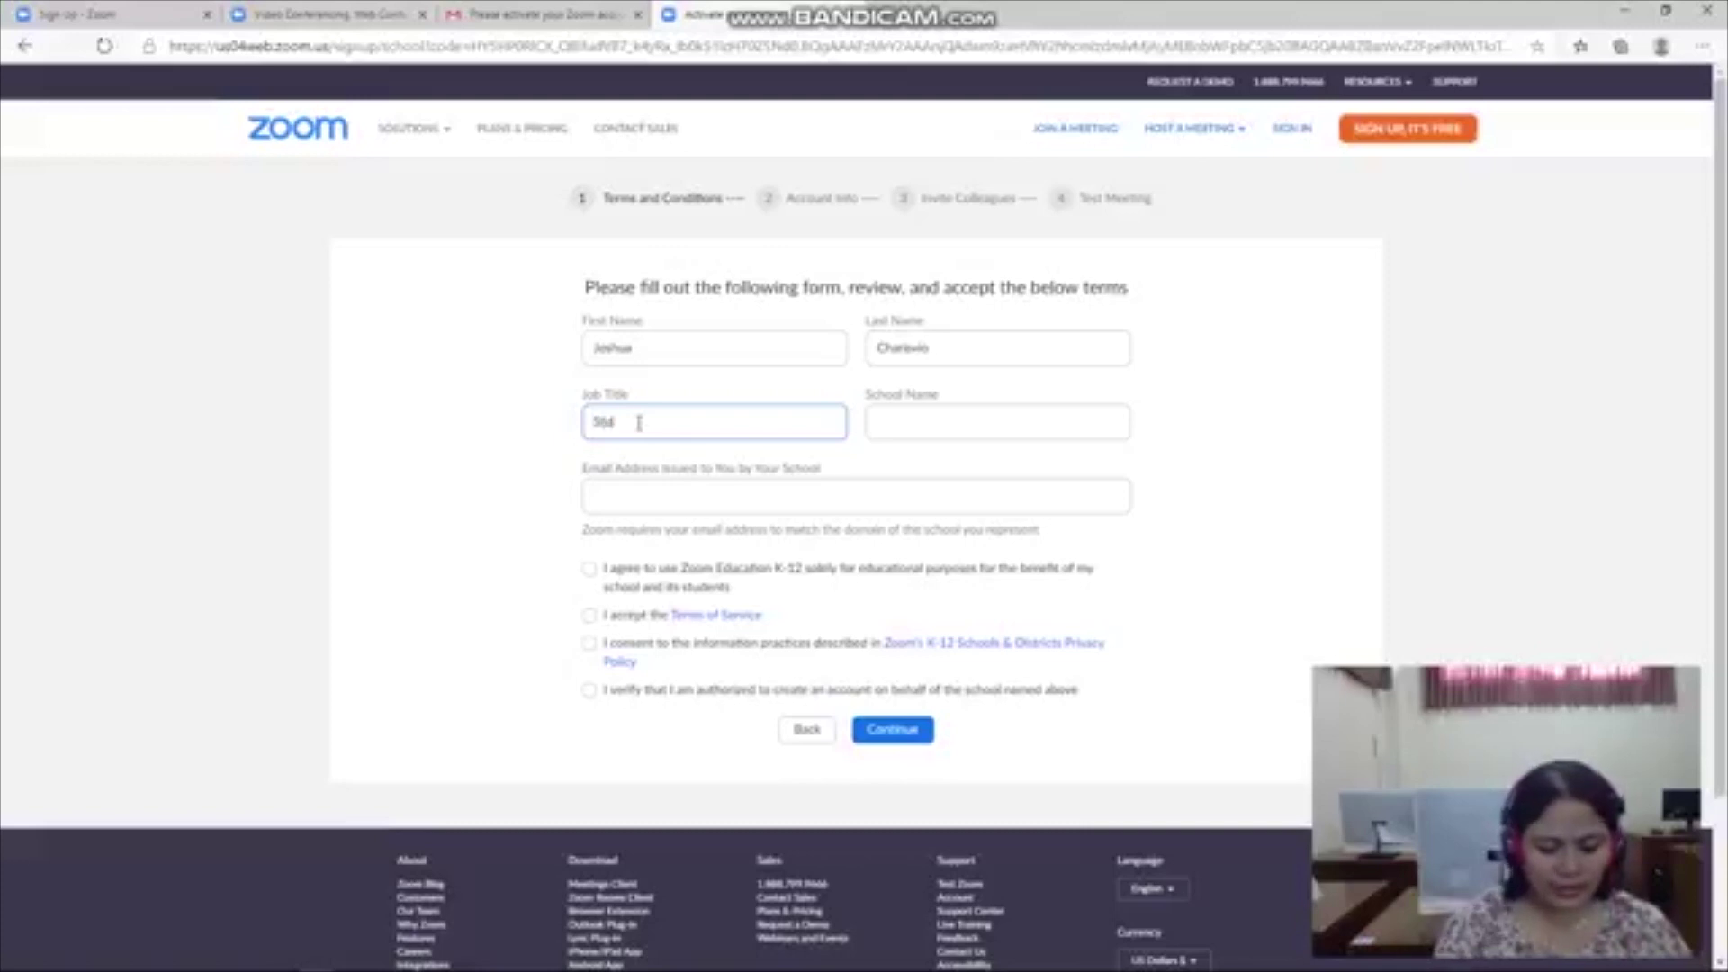
# Fill in job title Student, school SMP Kristen Satya Wacana and the saved school e-mail.
pyautogui.click(893, 421)
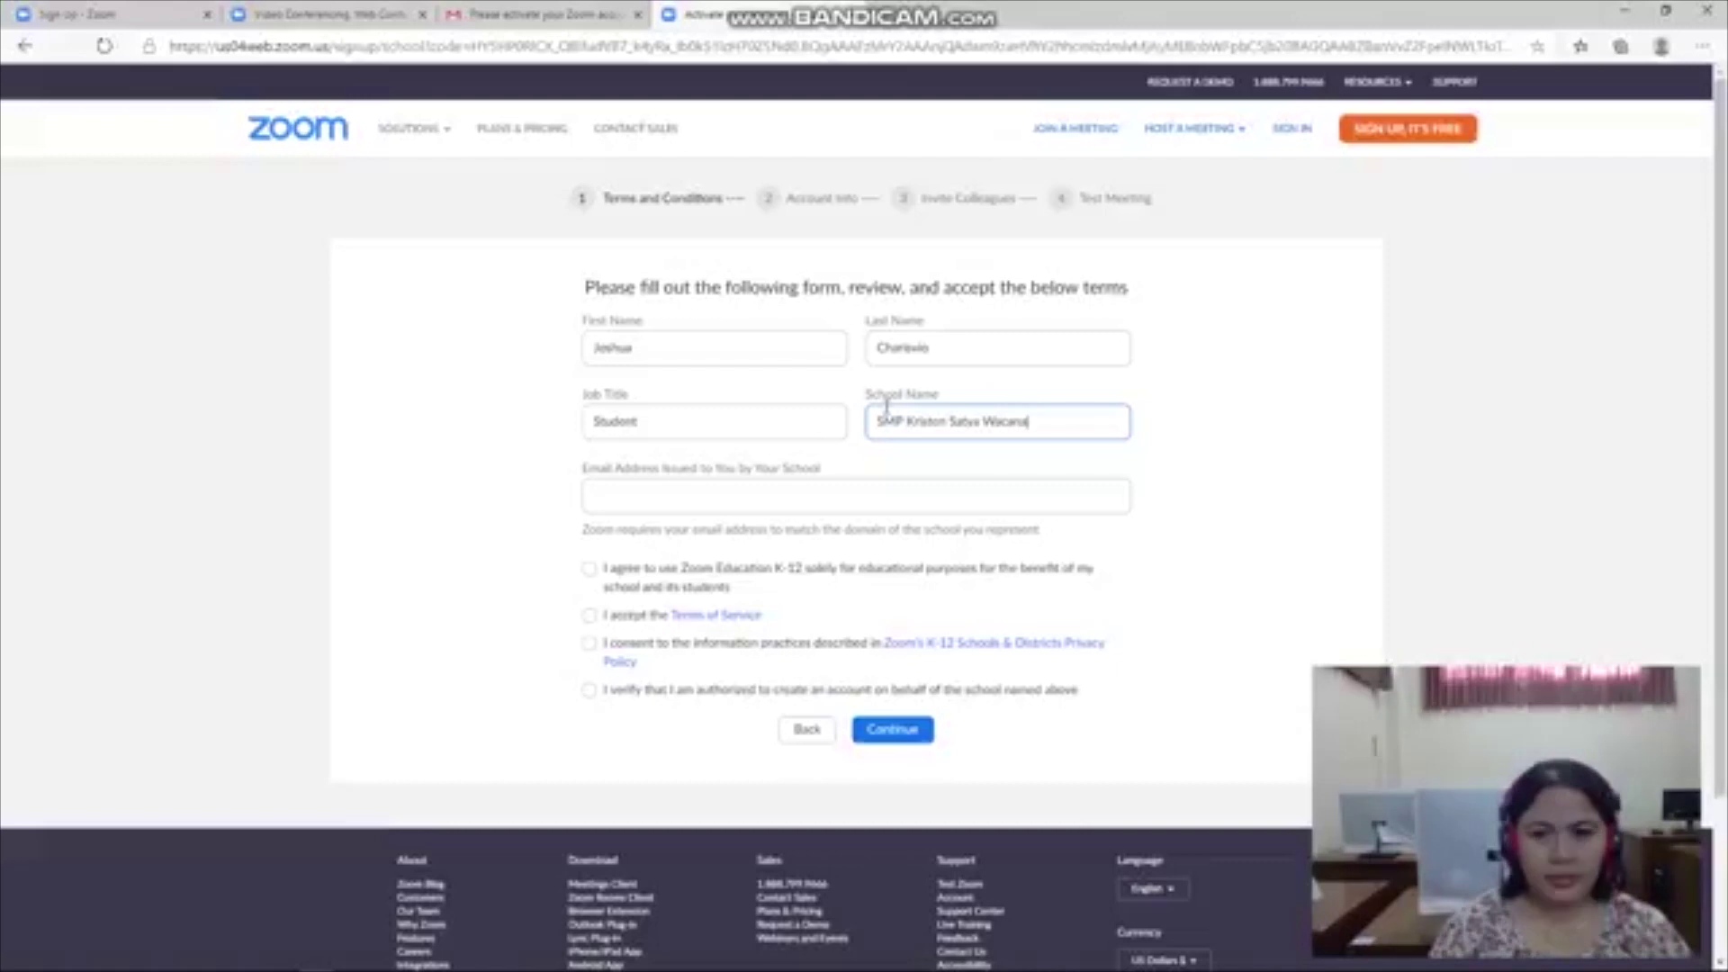
pyautogui.click(1211, 472)
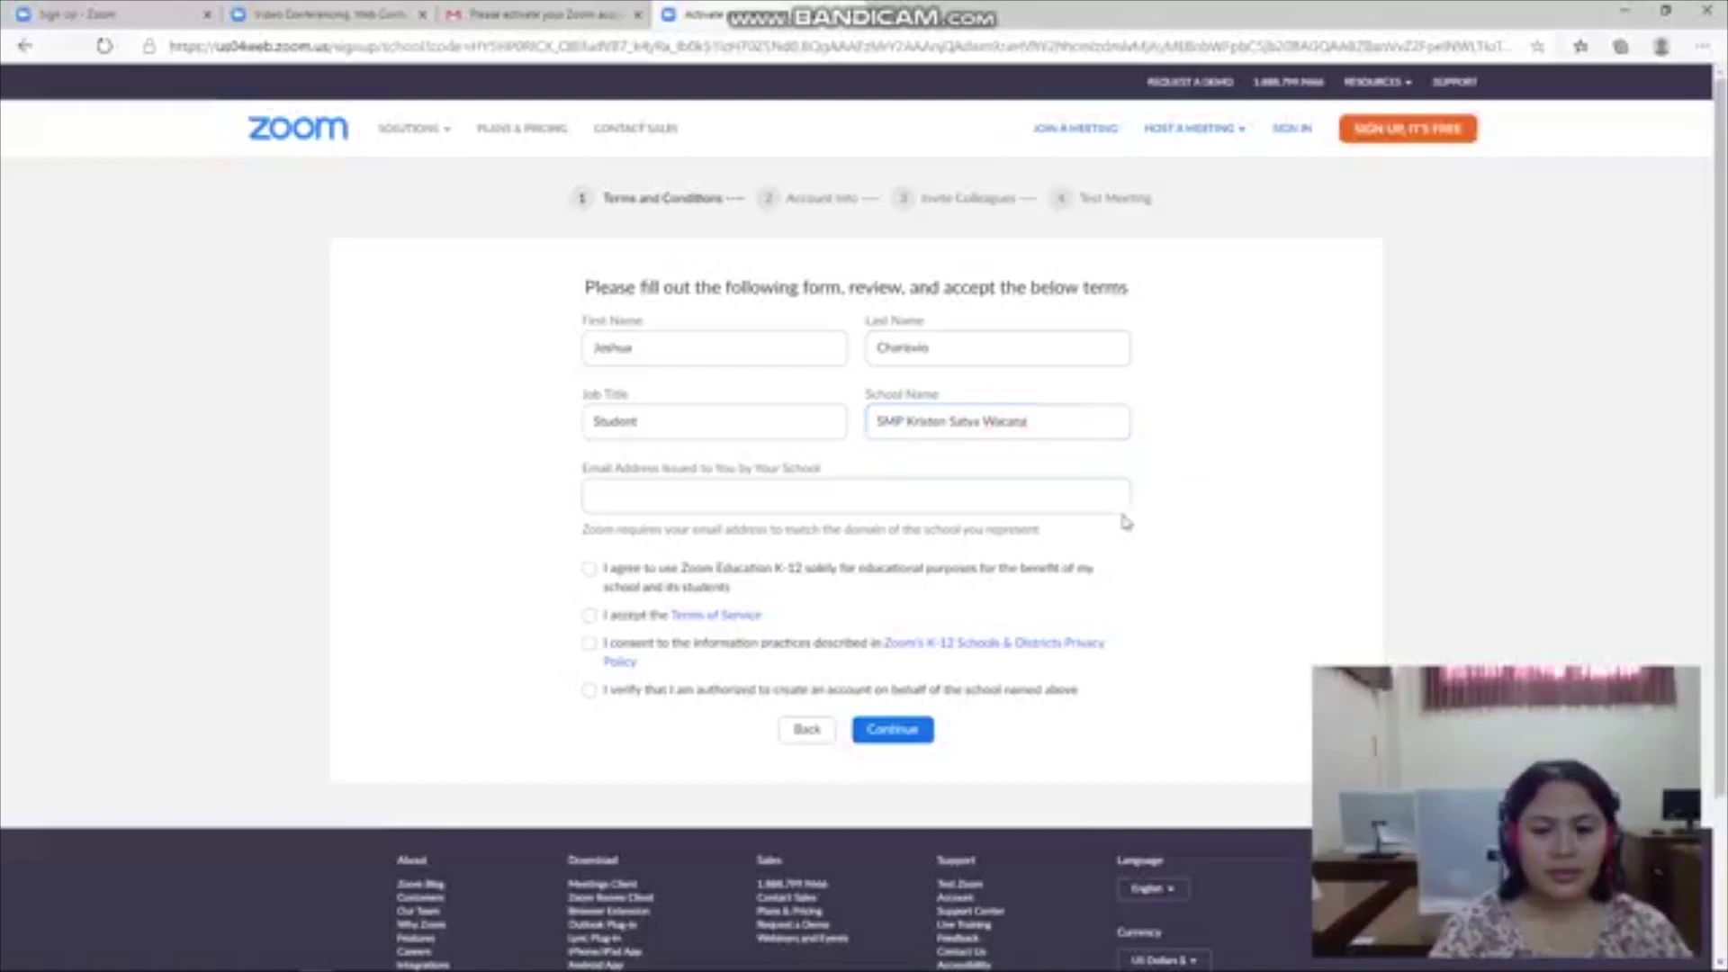
pyautogui.click(749, 501)
pyautogui.click(543, 501)
pyautogui.click(649, 494)
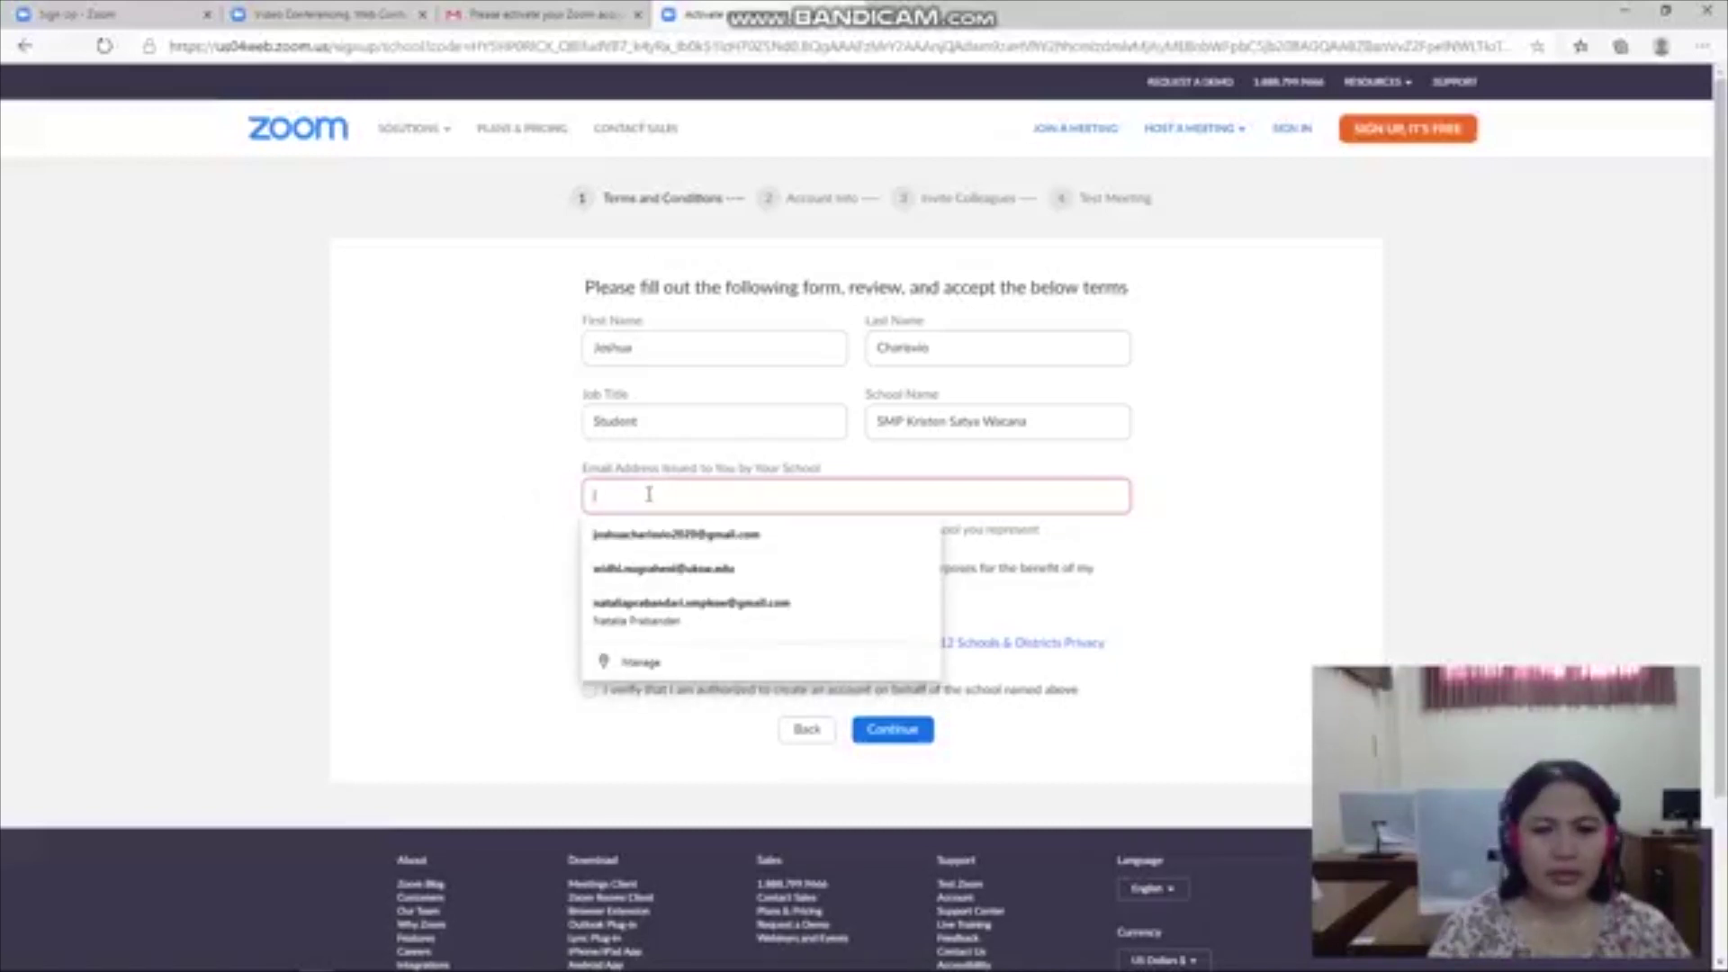
pyautogui.click(697, 607)
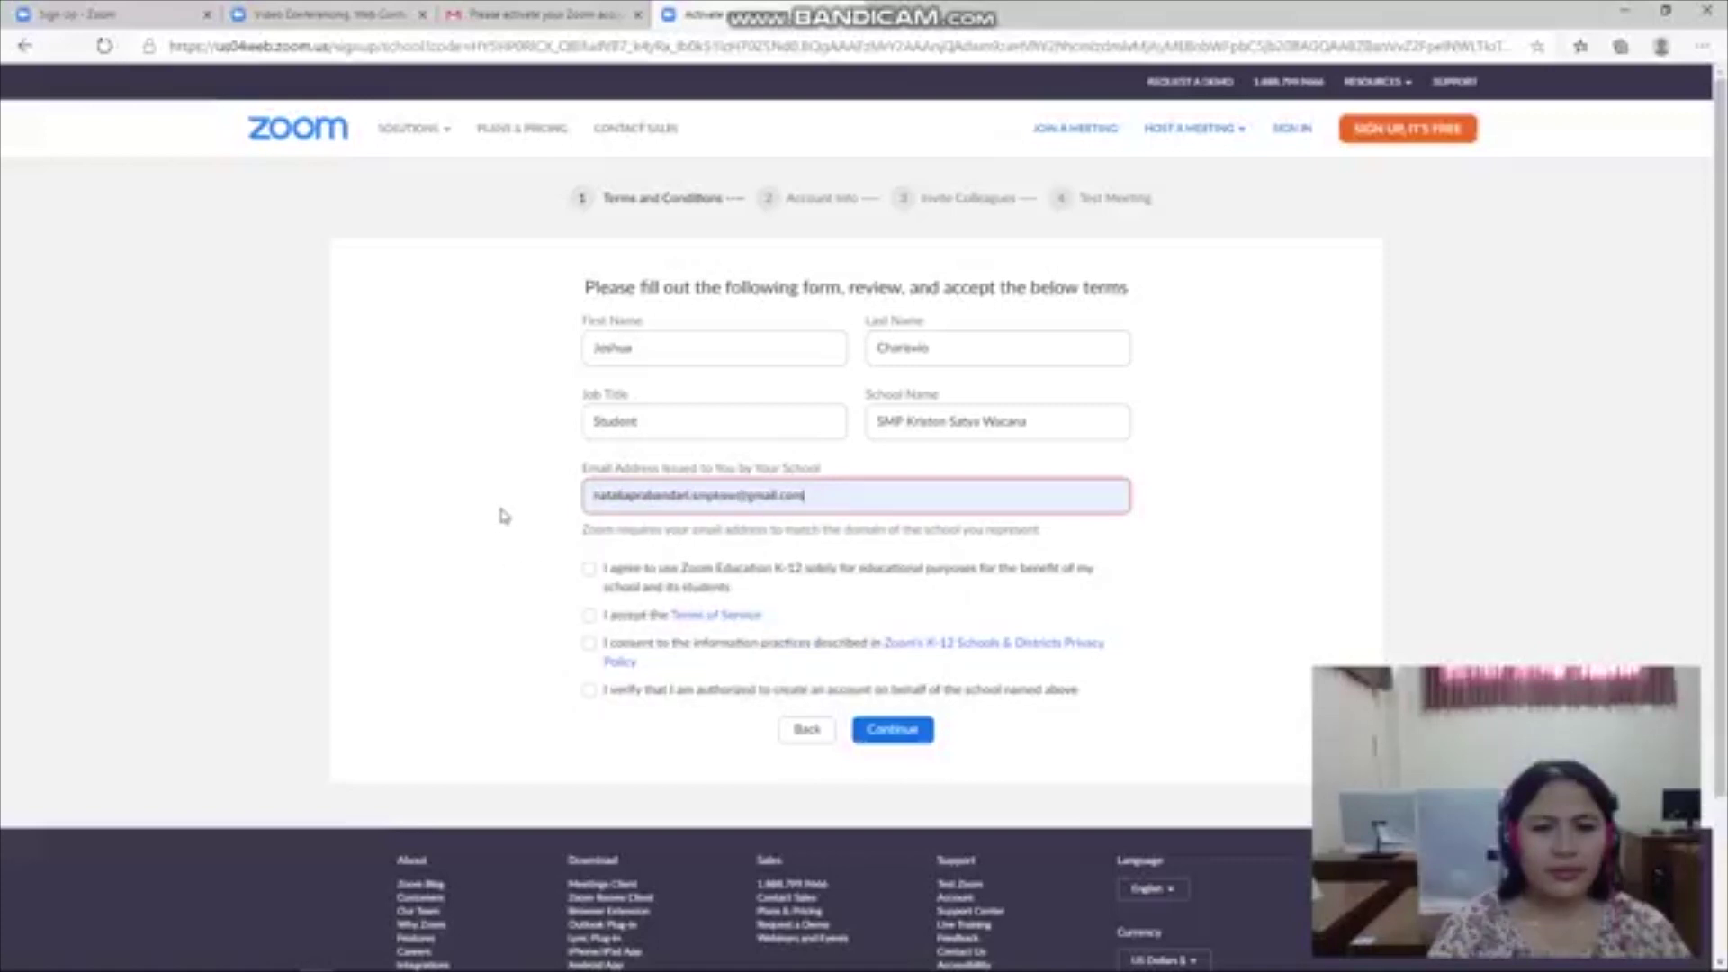
# Accept the education-use, Terms of Service, K-12 privacy and authority terms, then submit.
pyautogui.click(590, 571)
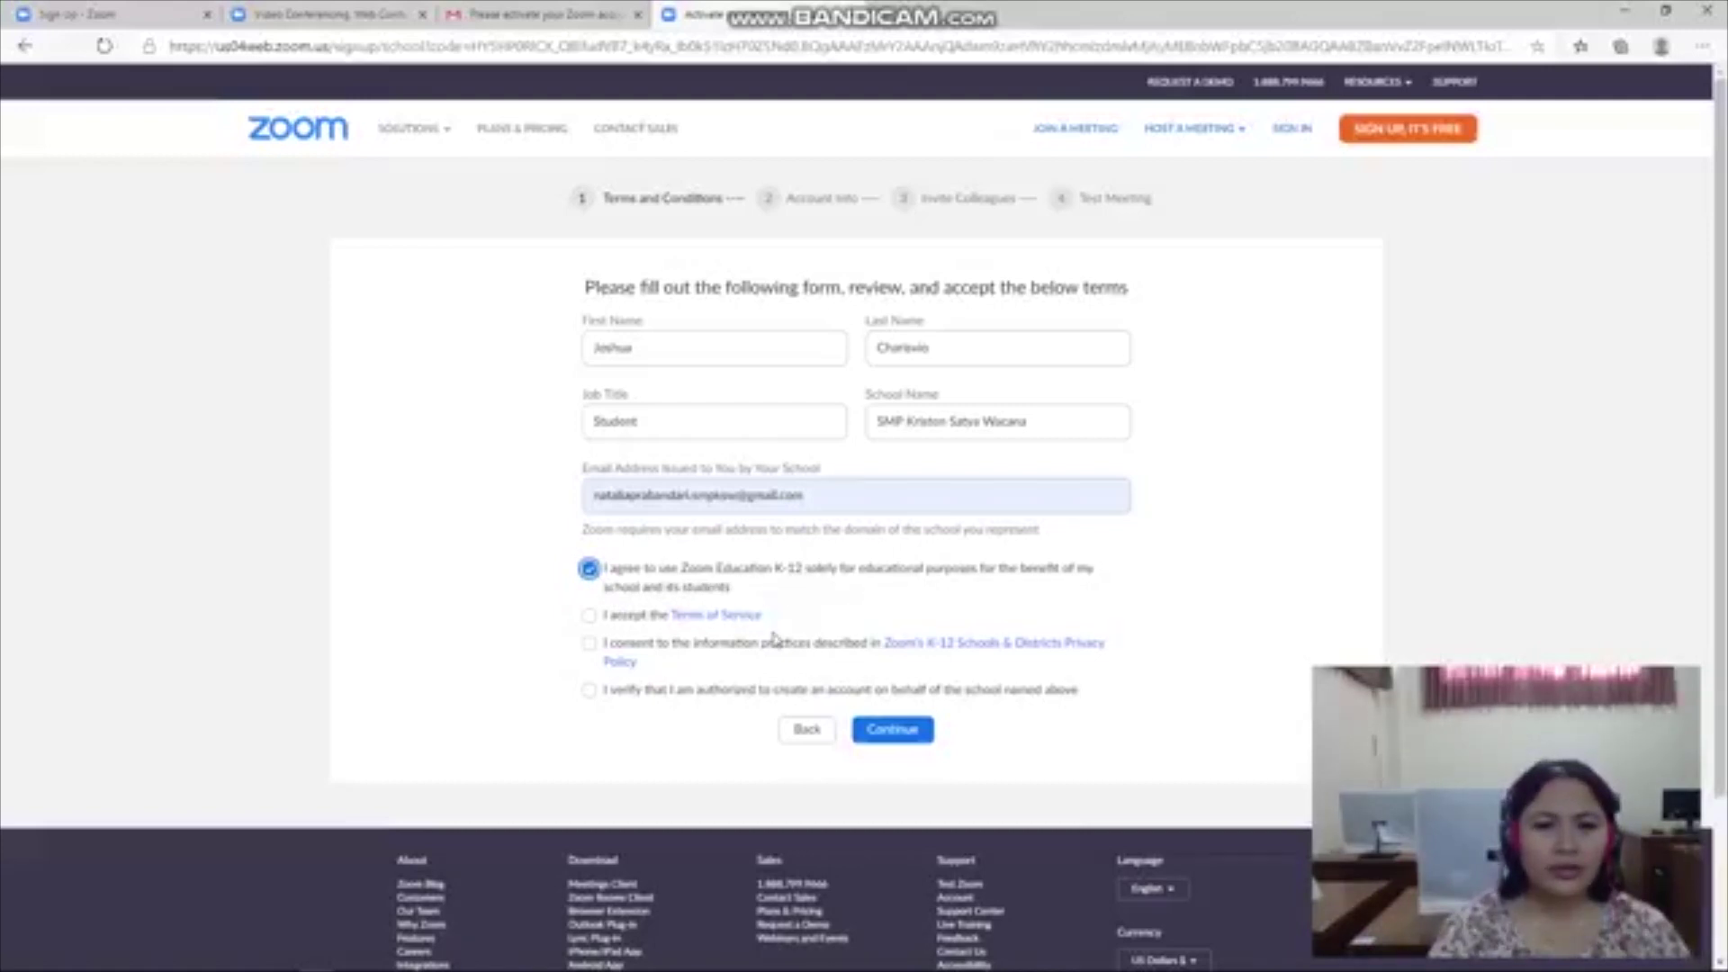
pyautogui.click(588, 616)
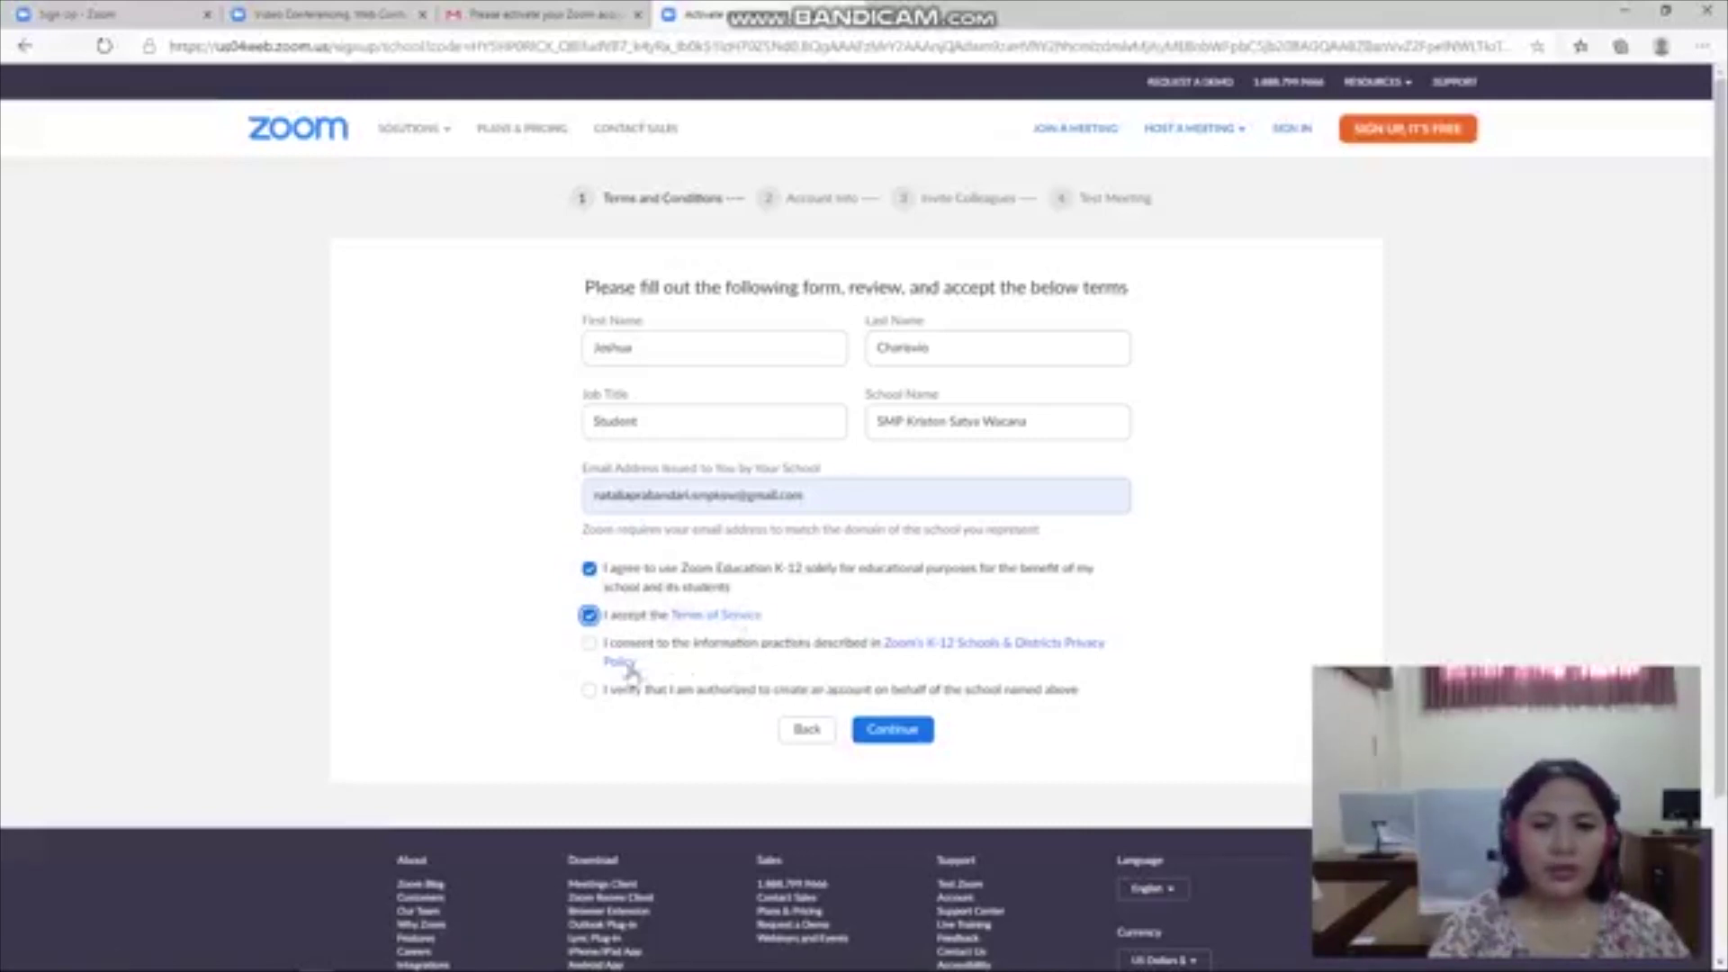
pyautogui.click(589, 644)
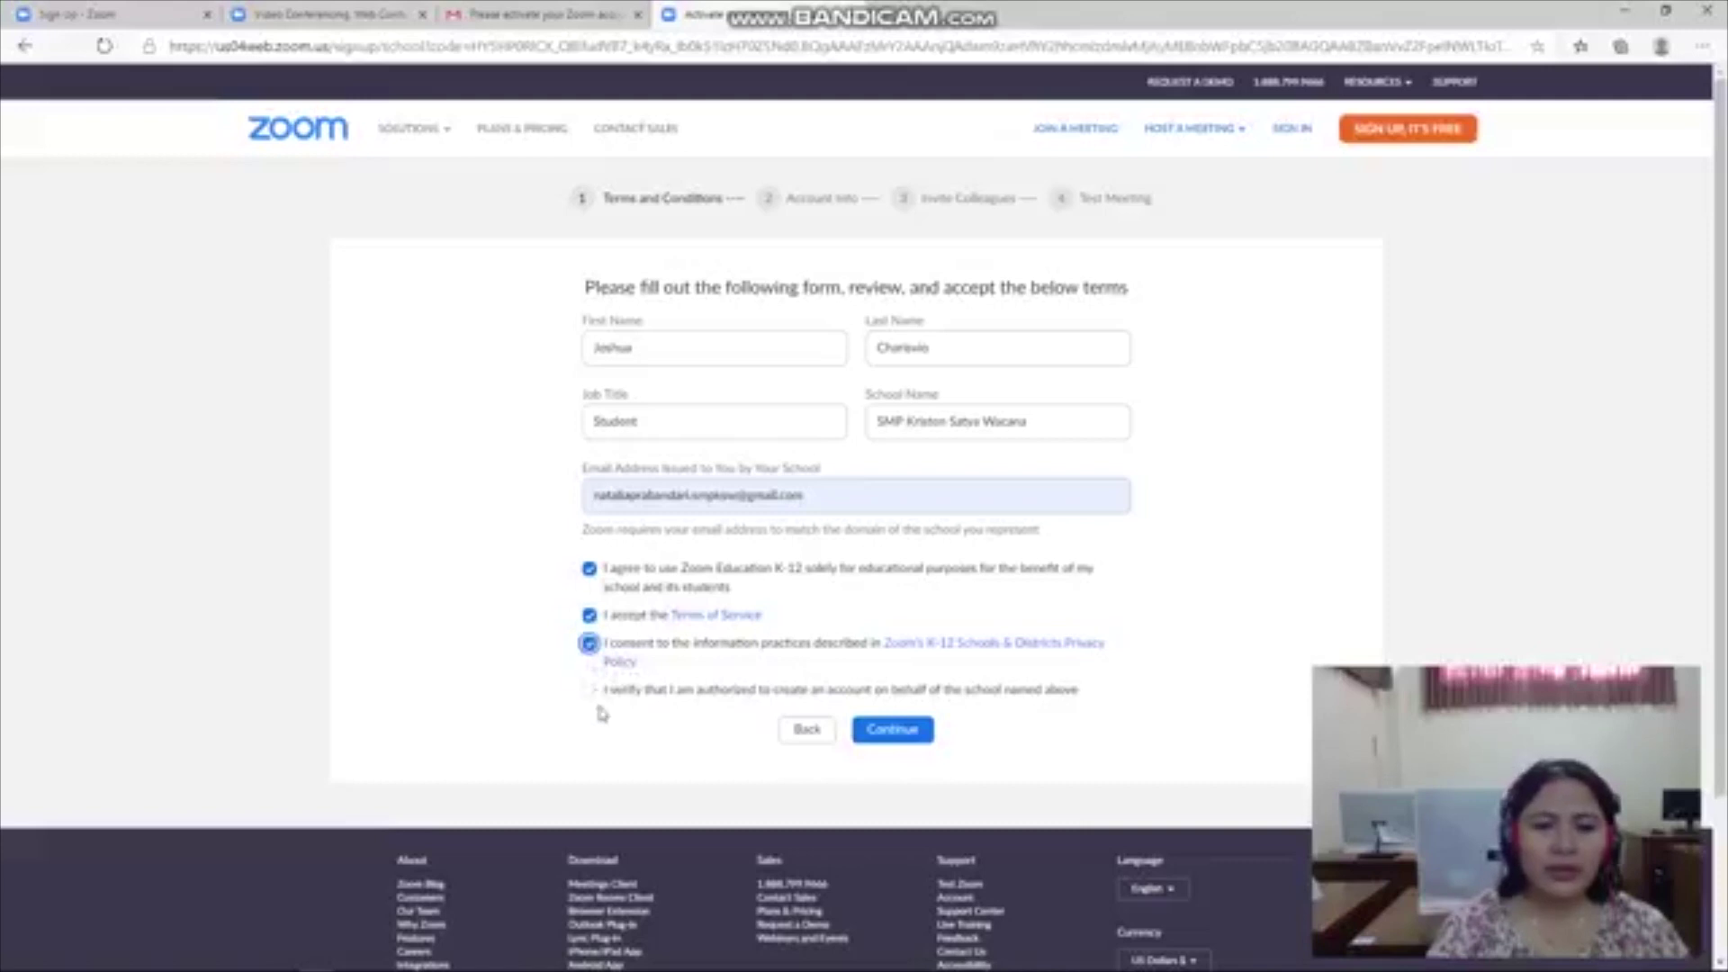
pyautogui.click(590, 691)
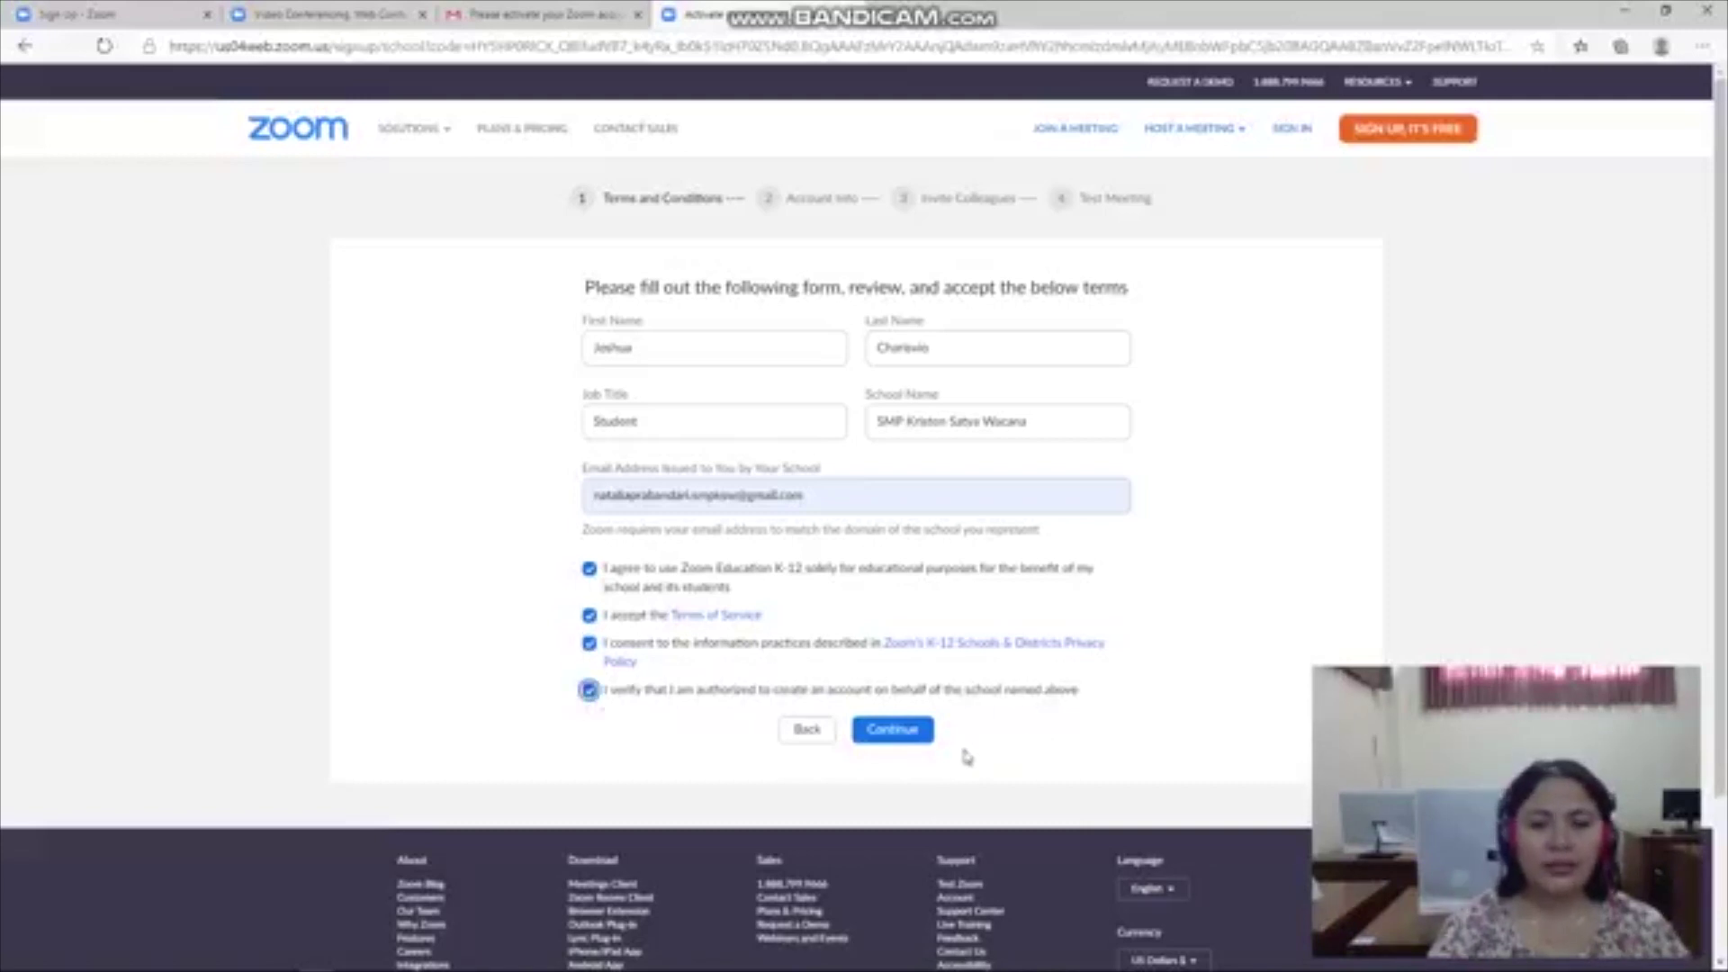
pyautogui.click(891, 736)
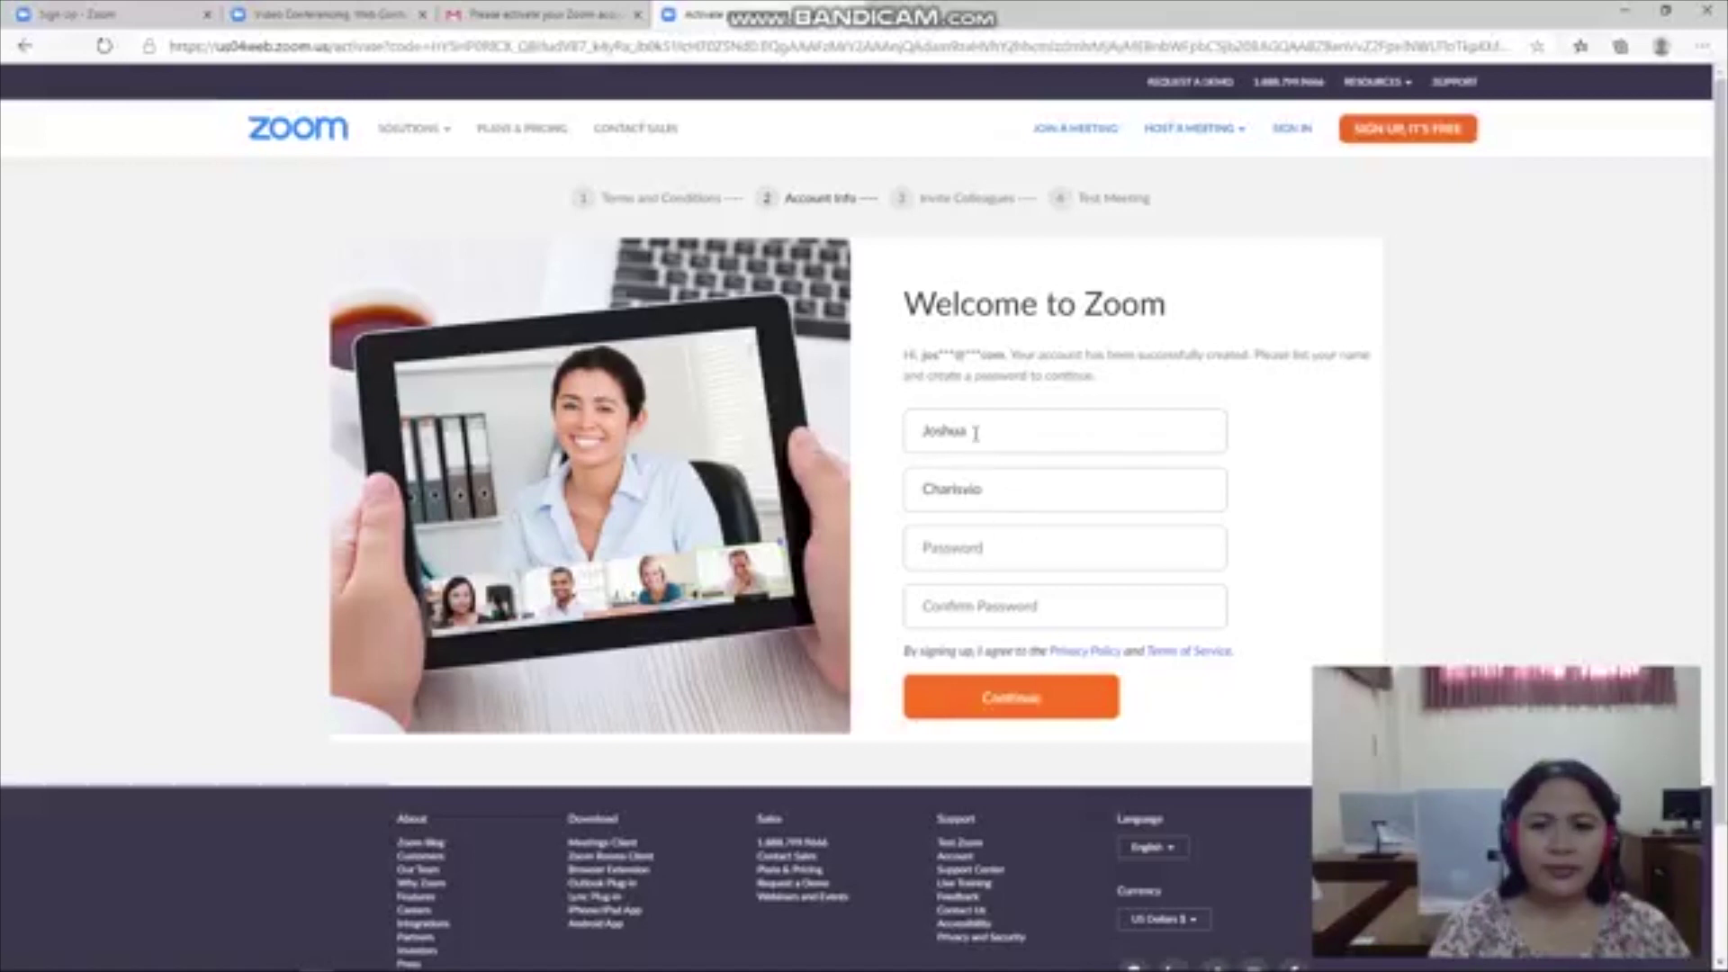
# Refill the first and last name from browser autofill, then move to the Password field.
pyautogui.moveTo(967, 432); pyautogui.dragTo(925, 434)
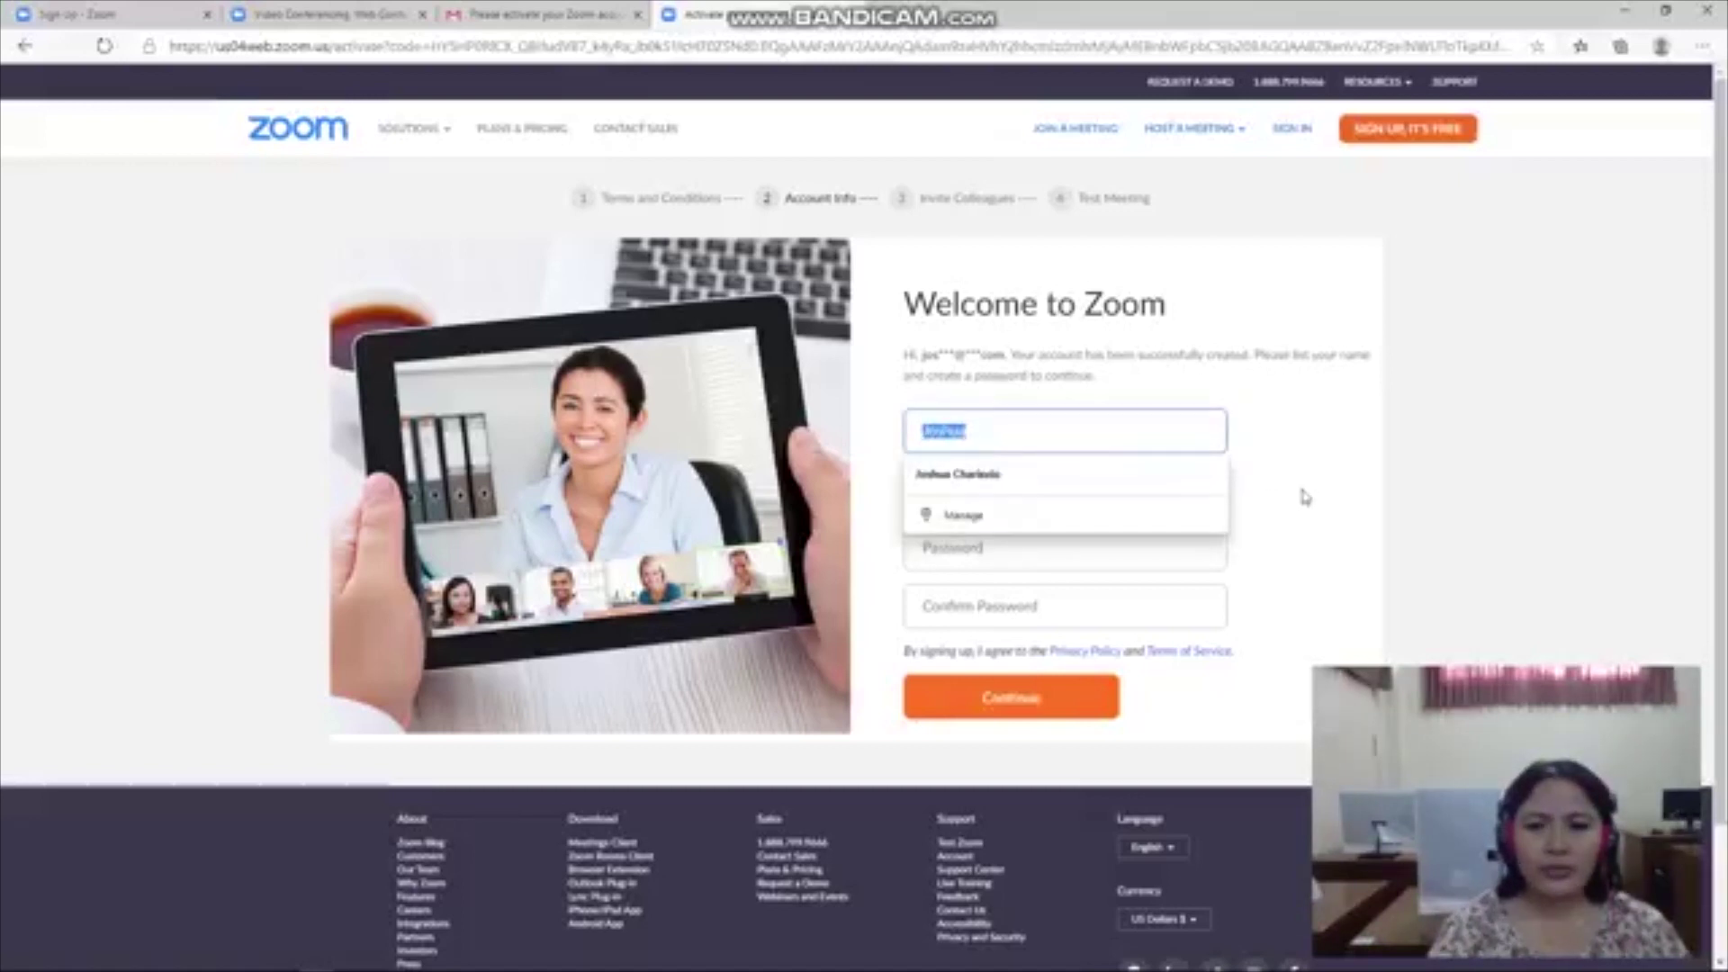
pyautogui.press('Down')
pyautogui.press('Return')
pyautogui.click(995, 501)
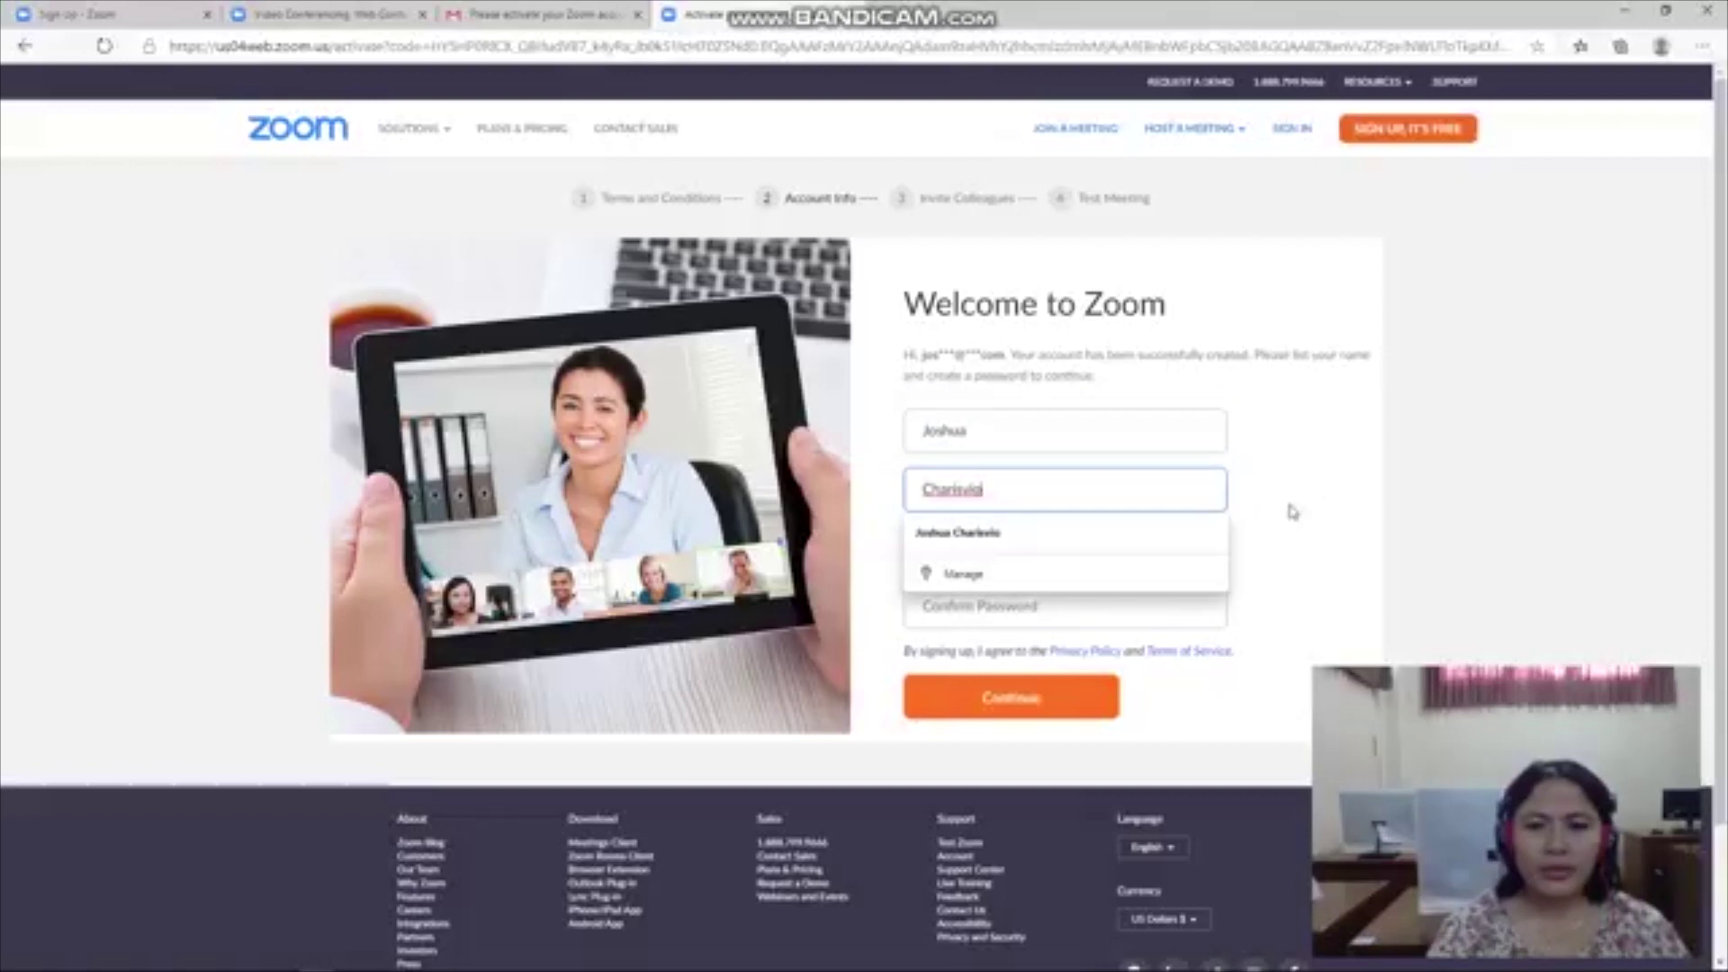
pyautogui.click(1057, 551)
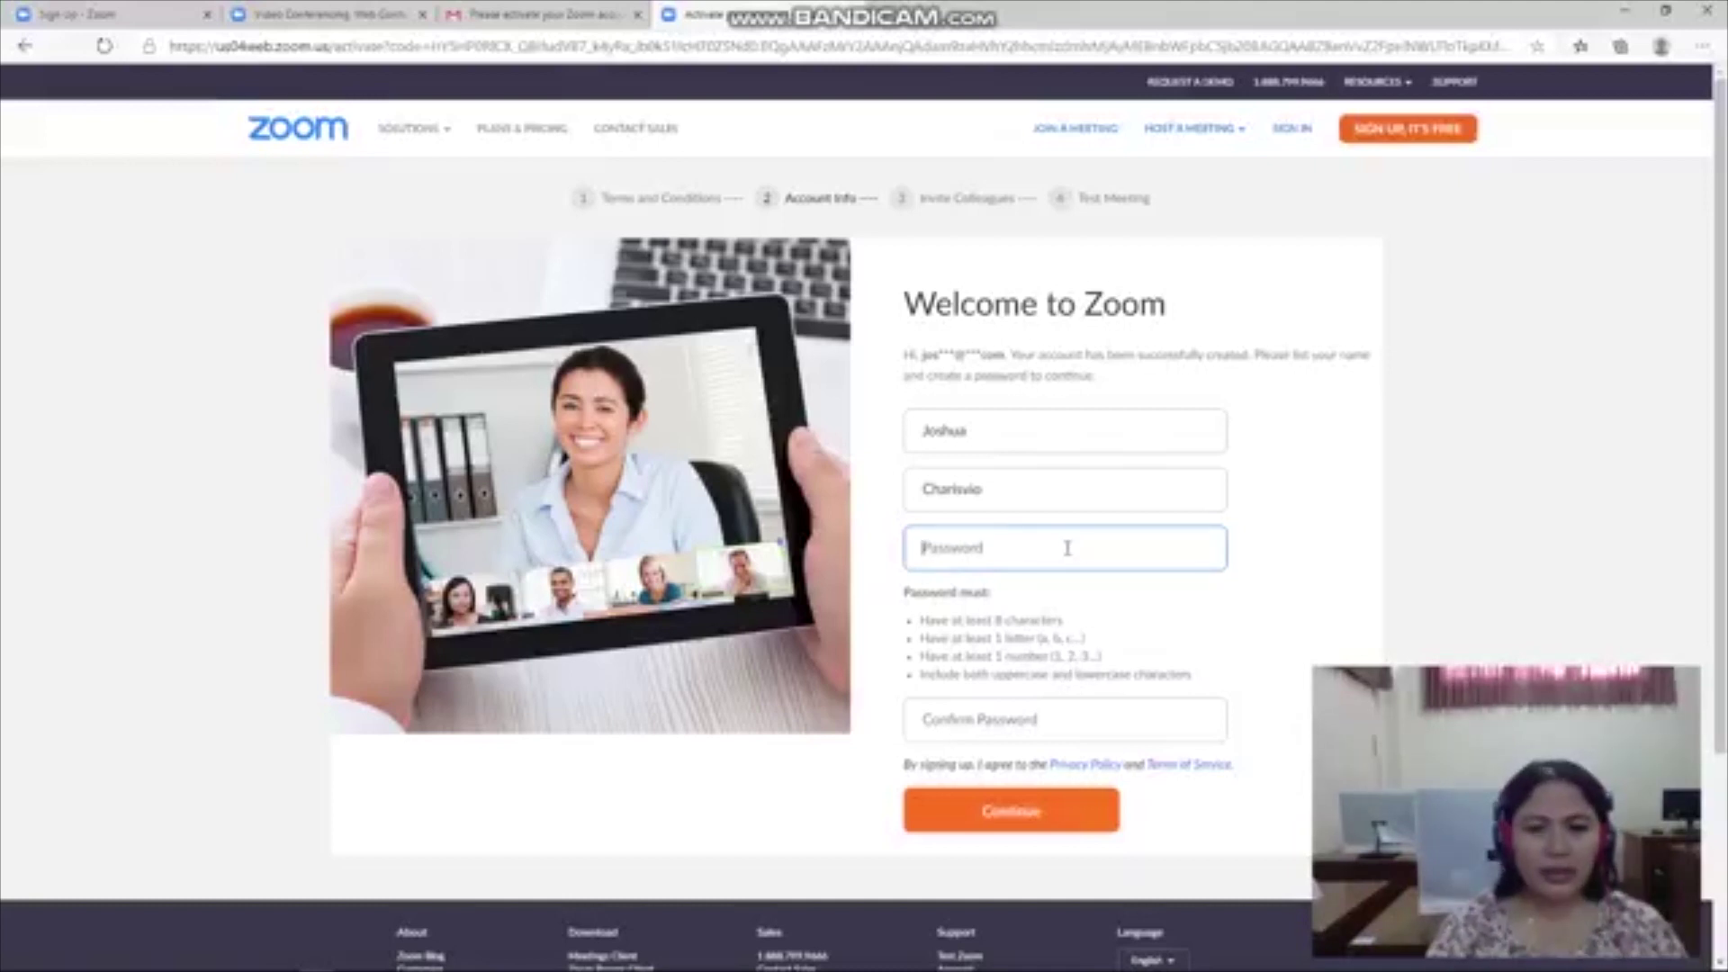
# Type the new account password and check it with the reveal icon.
pyautogui.write('J')
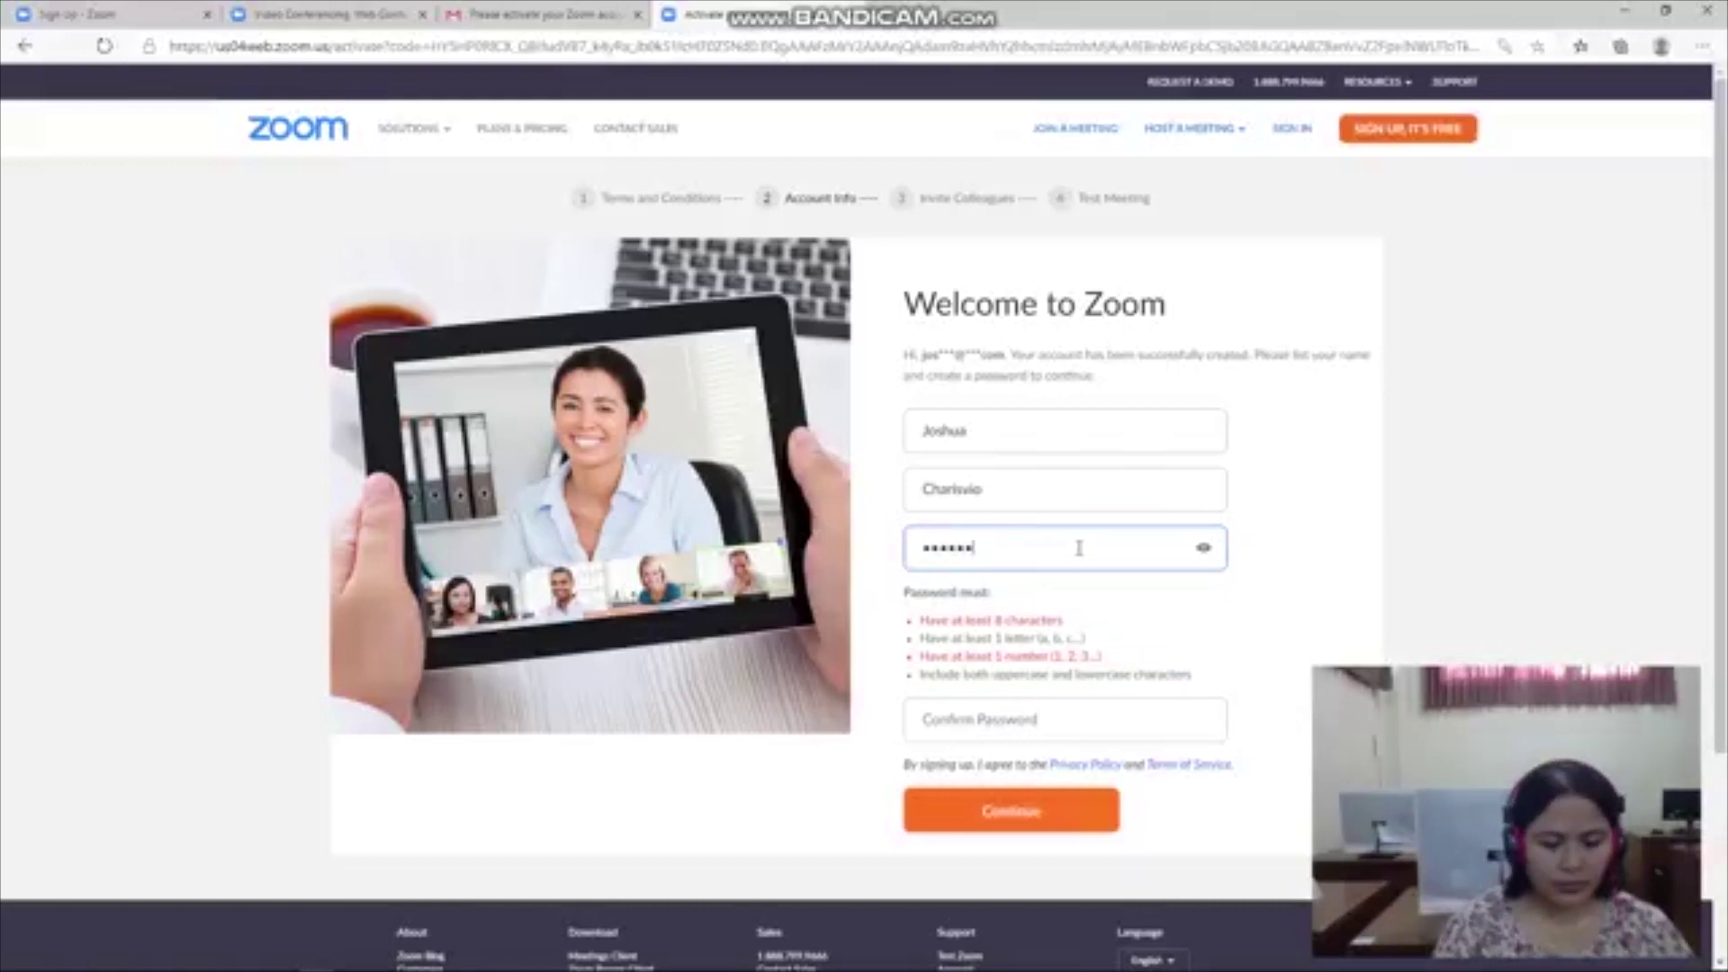
pyautogui.click(1203, 547)
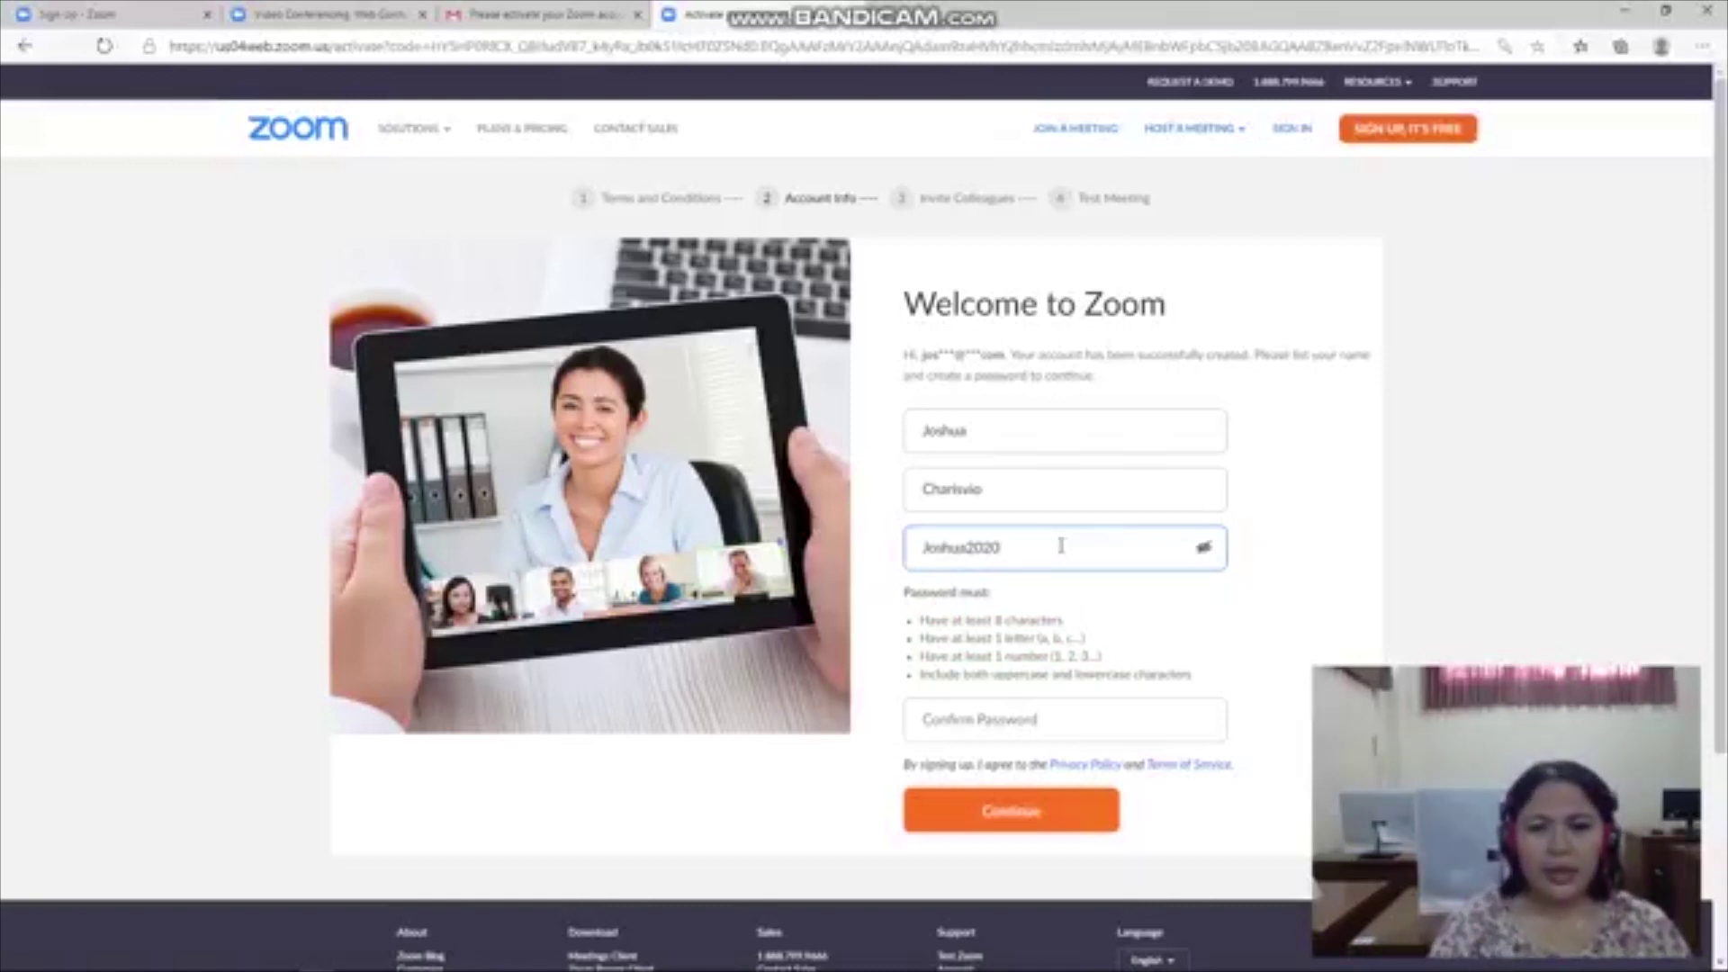
pyautogui.moveTo(919, 548); pyautogui.dragTo(1006, 545)
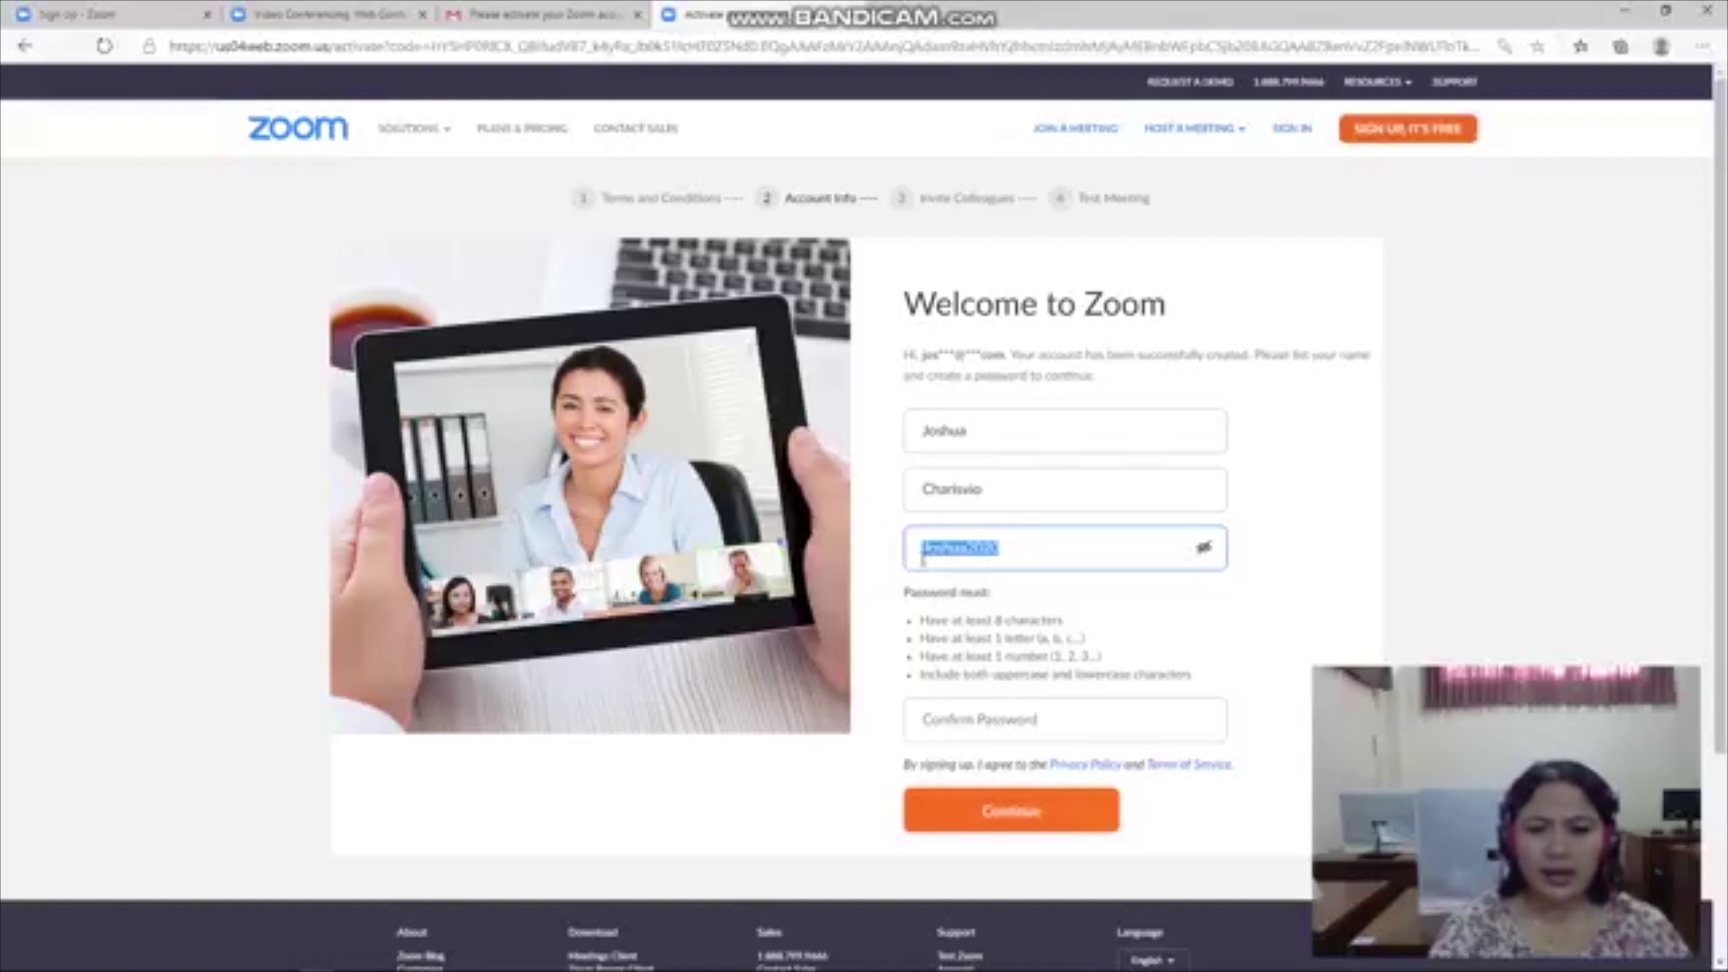
pyautogui.click(1250, 604)
# Confirm the password, submit to reach Invite Colleagues, and decline Edge's save-password offer.
pyautogui.click(1106, 721)
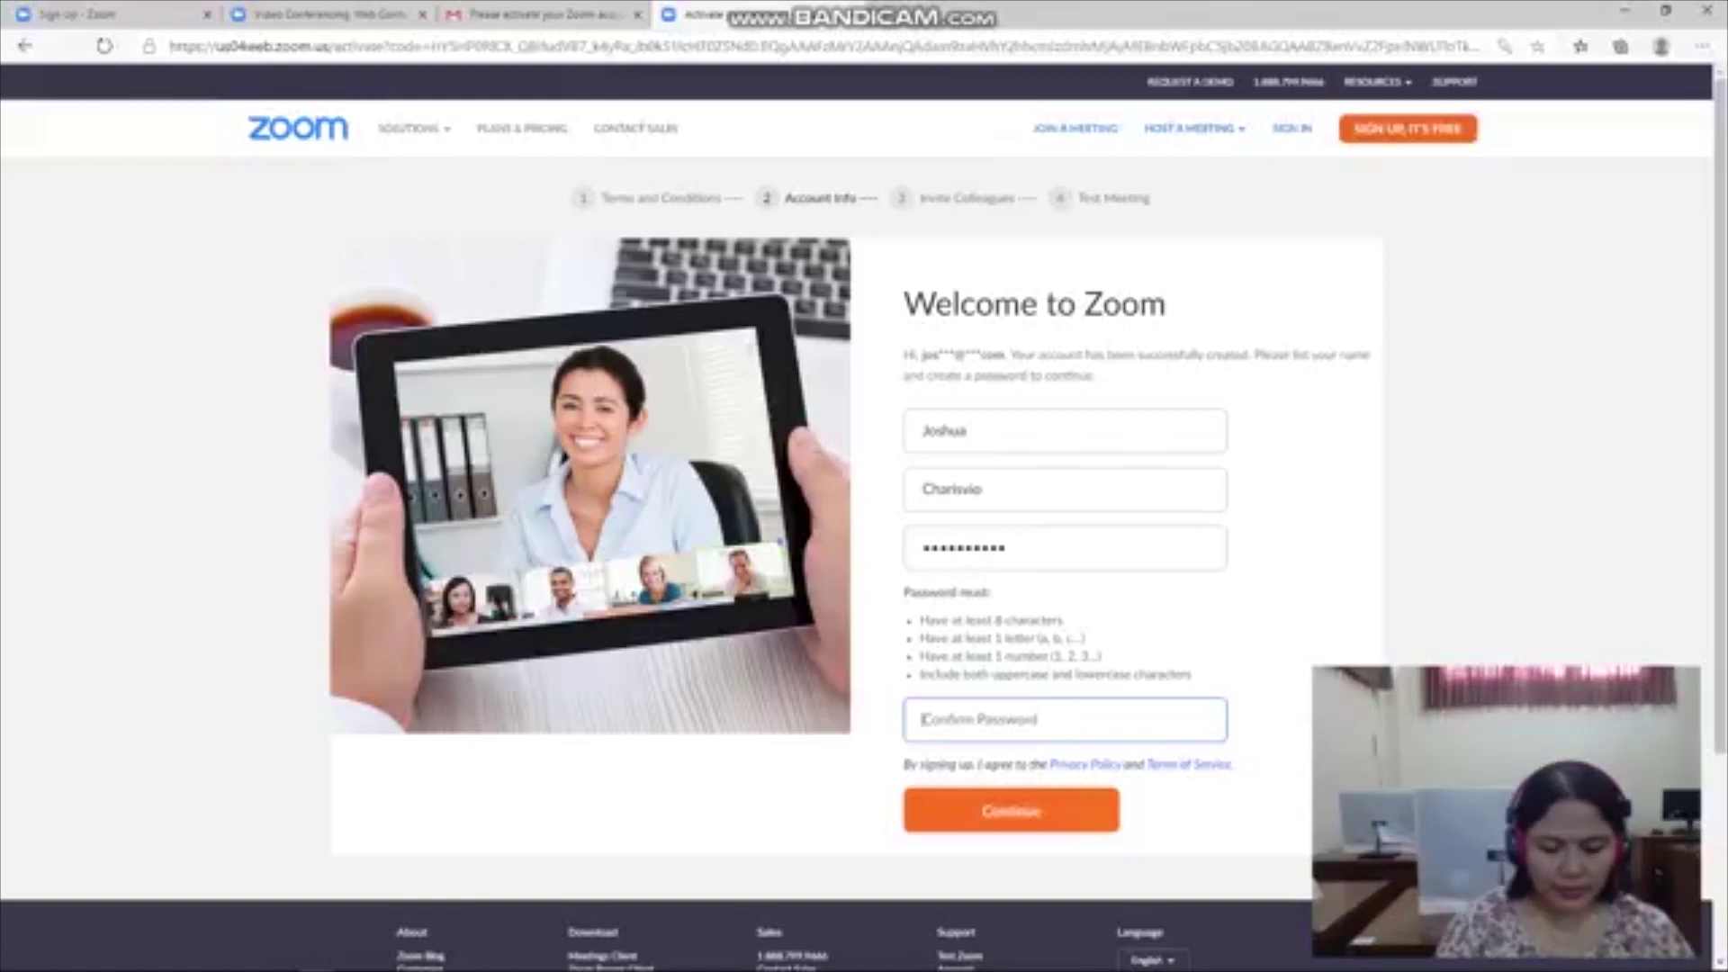
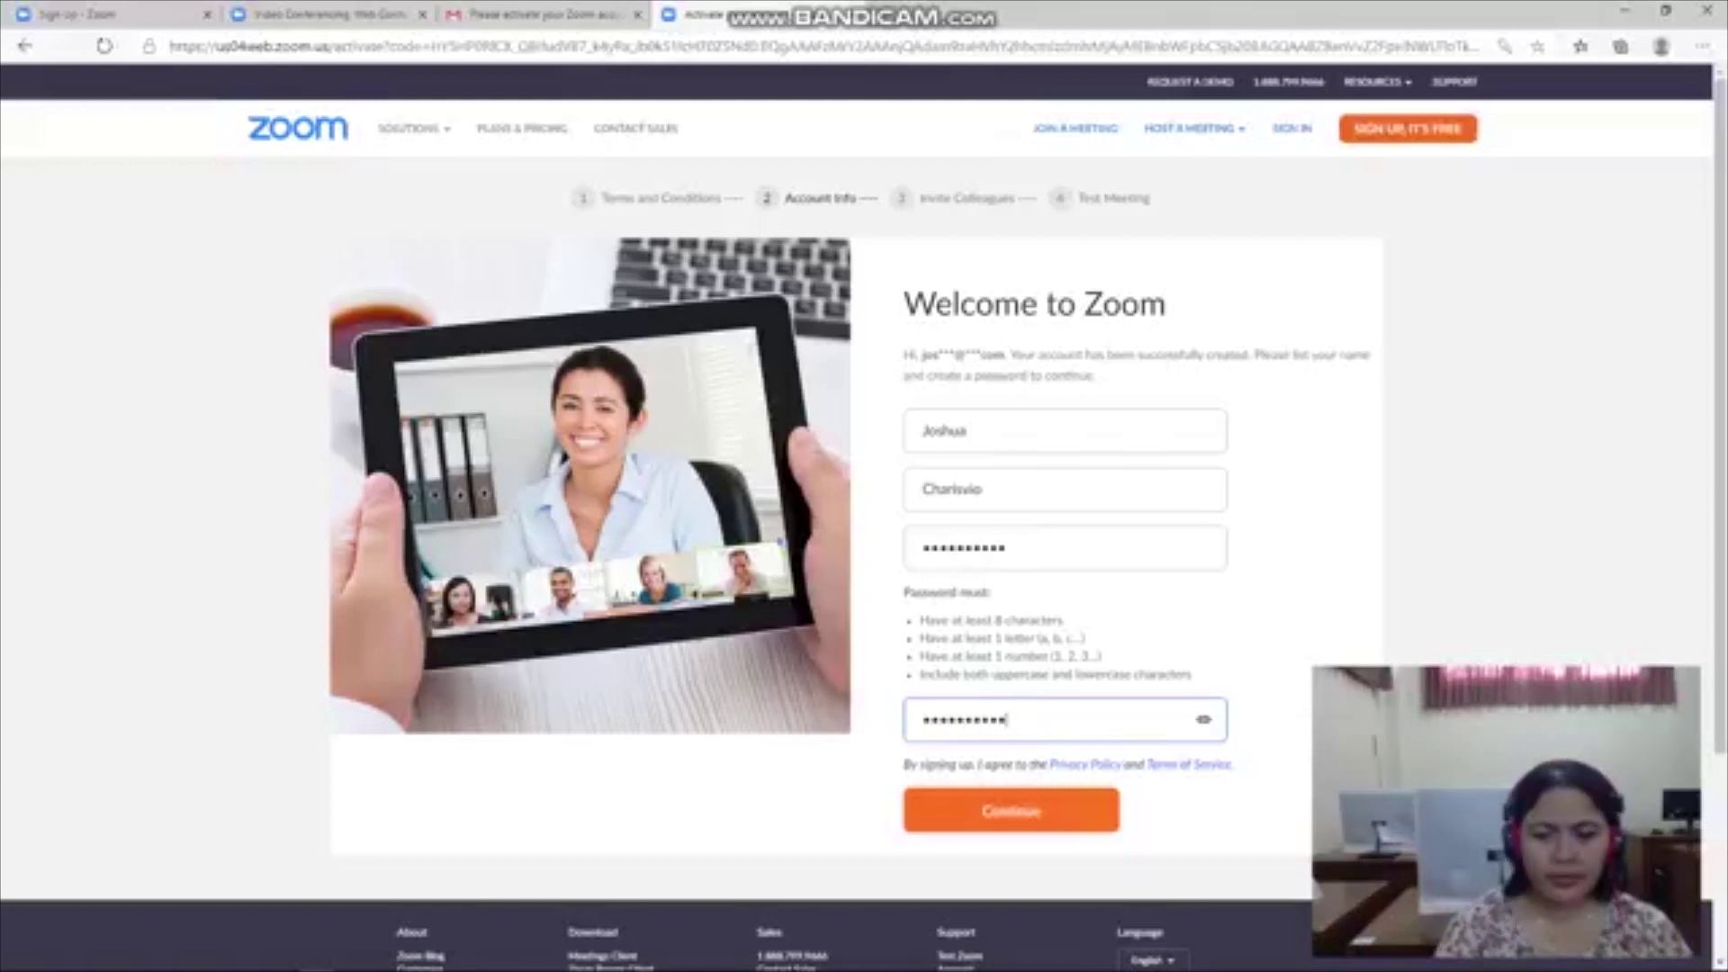
pyautogui.click(1204, 720)
pyautogui.click(1215, 554)
pyautogui.click(1187, 729)
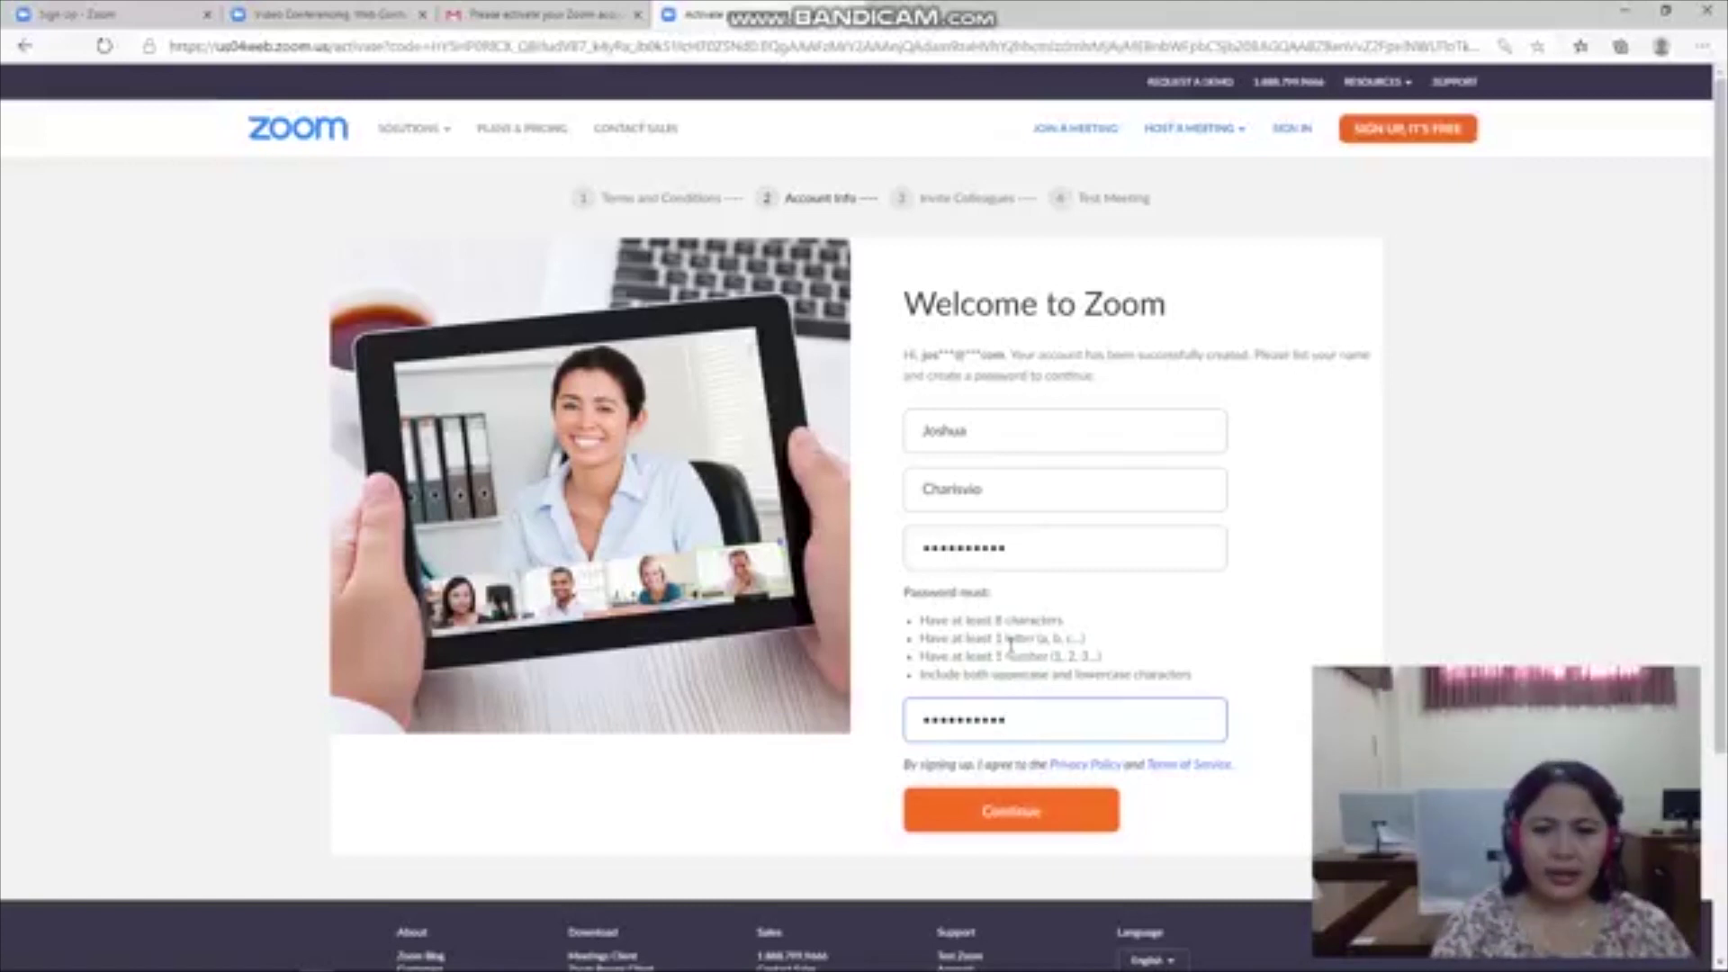
pyautogui.click(1042, 819)
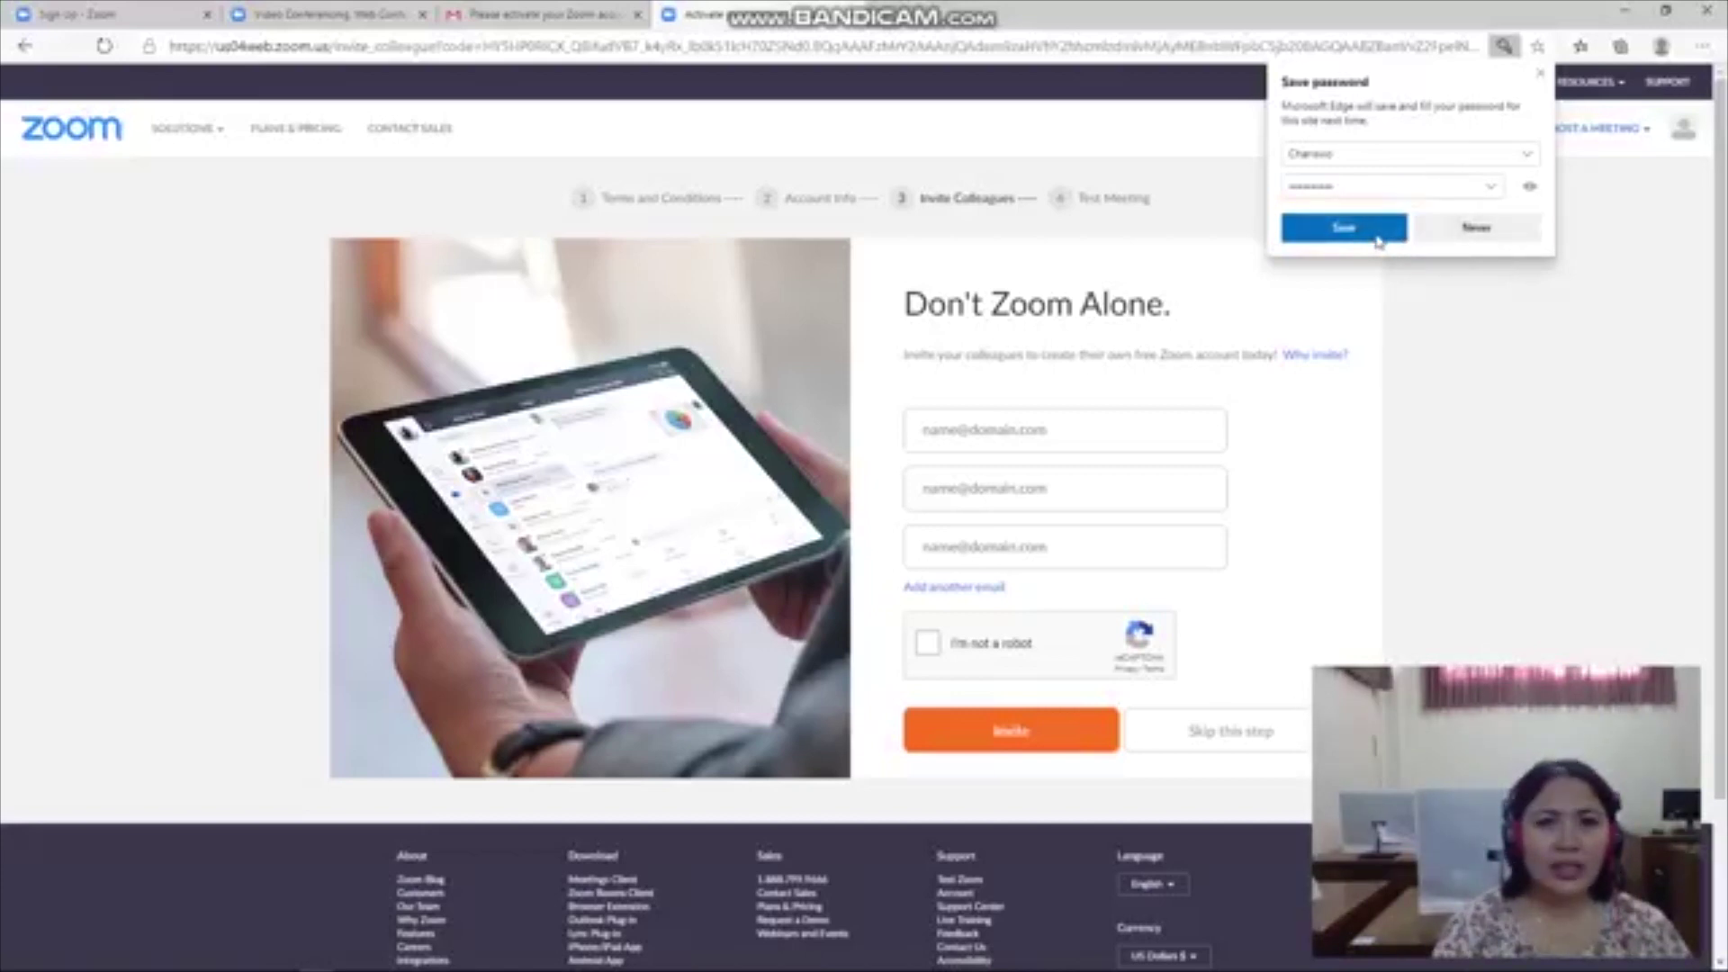
pyautogui.click(1498, 230)
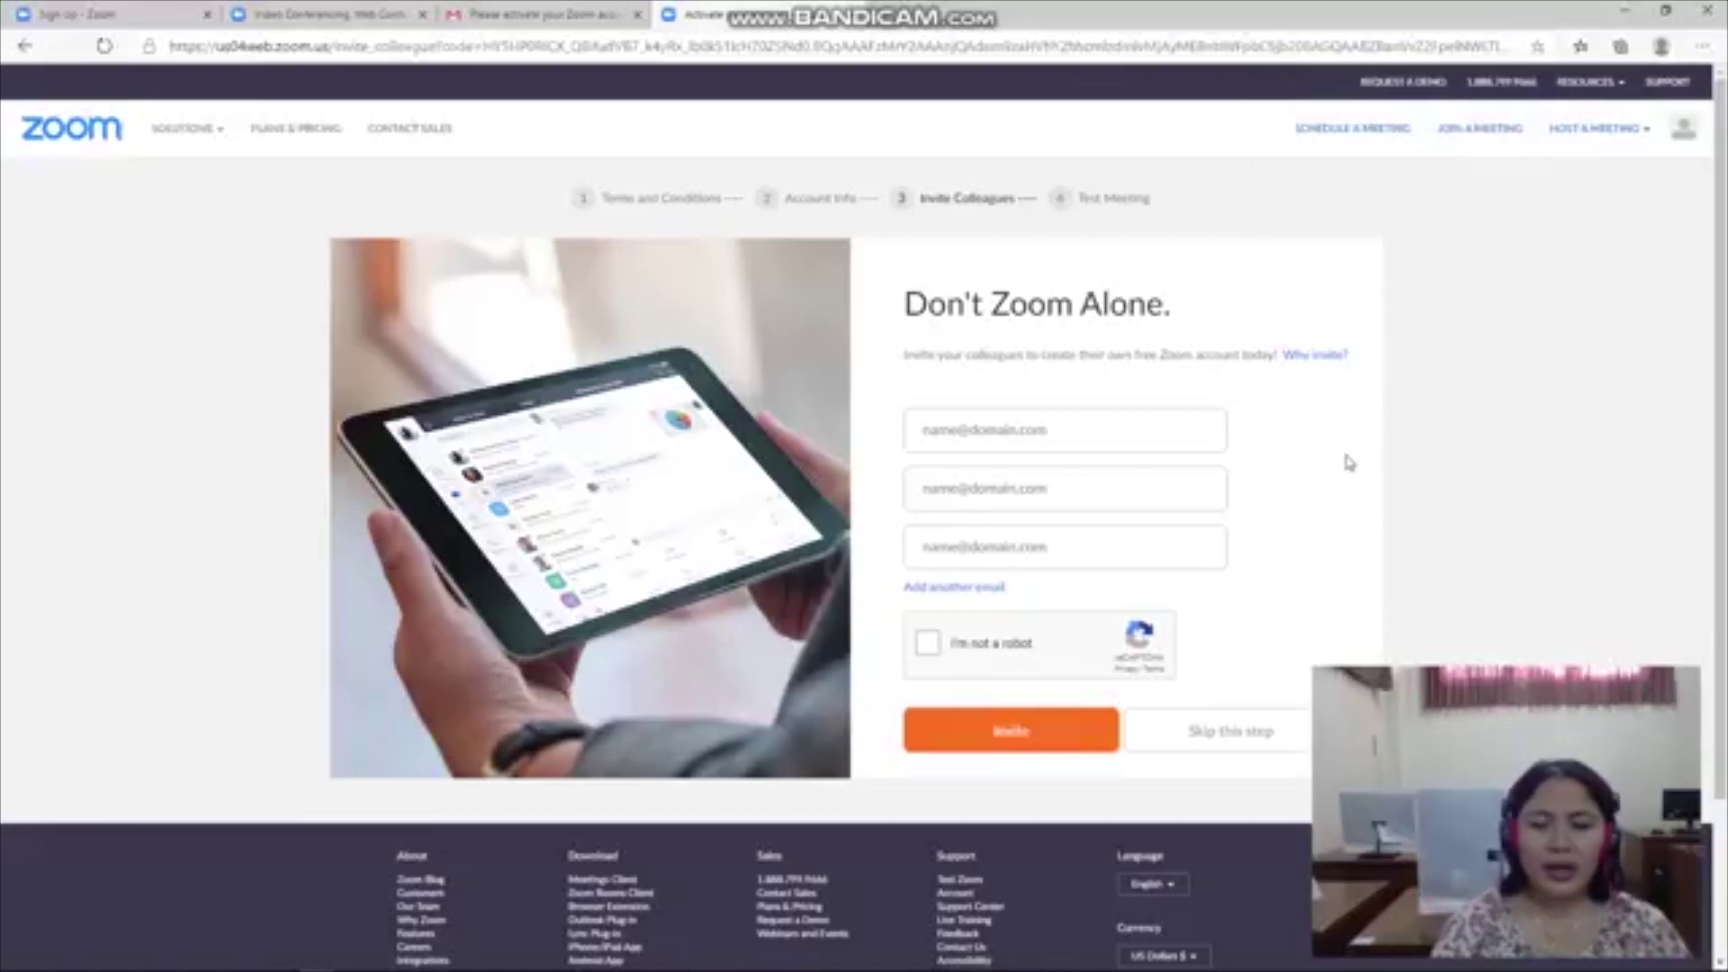
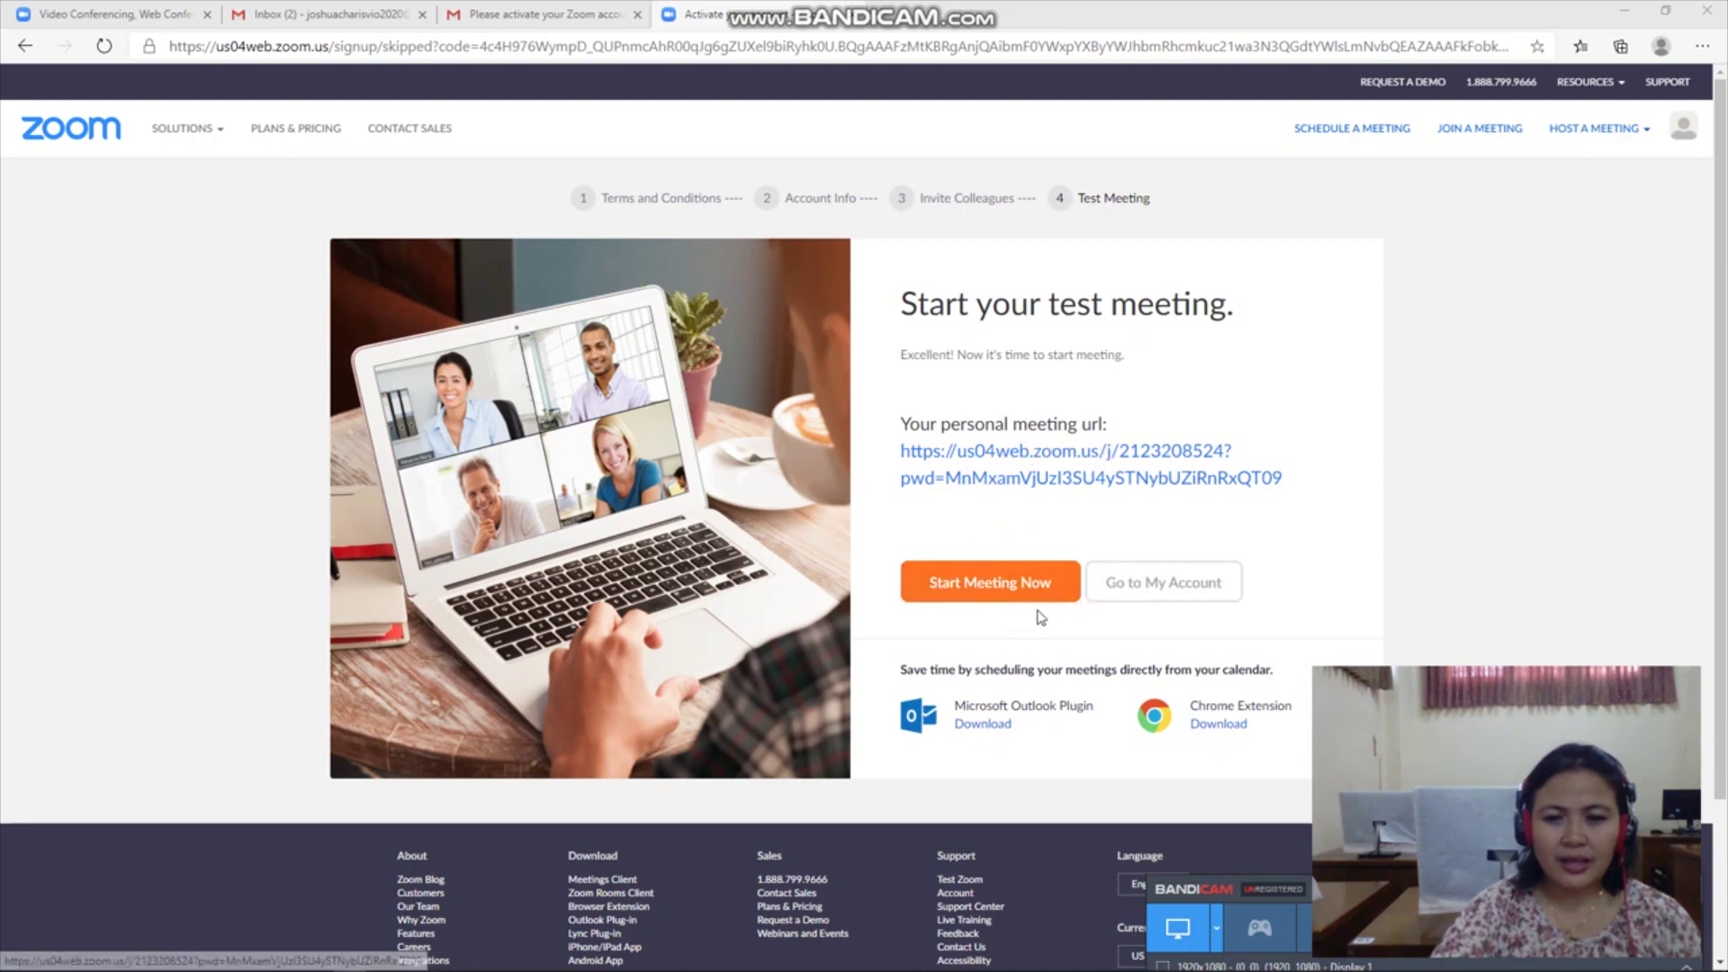
# From the account profile page, sign out of the Zoom web portal via the avatar menu.
pyautogui.click(1158, 590)
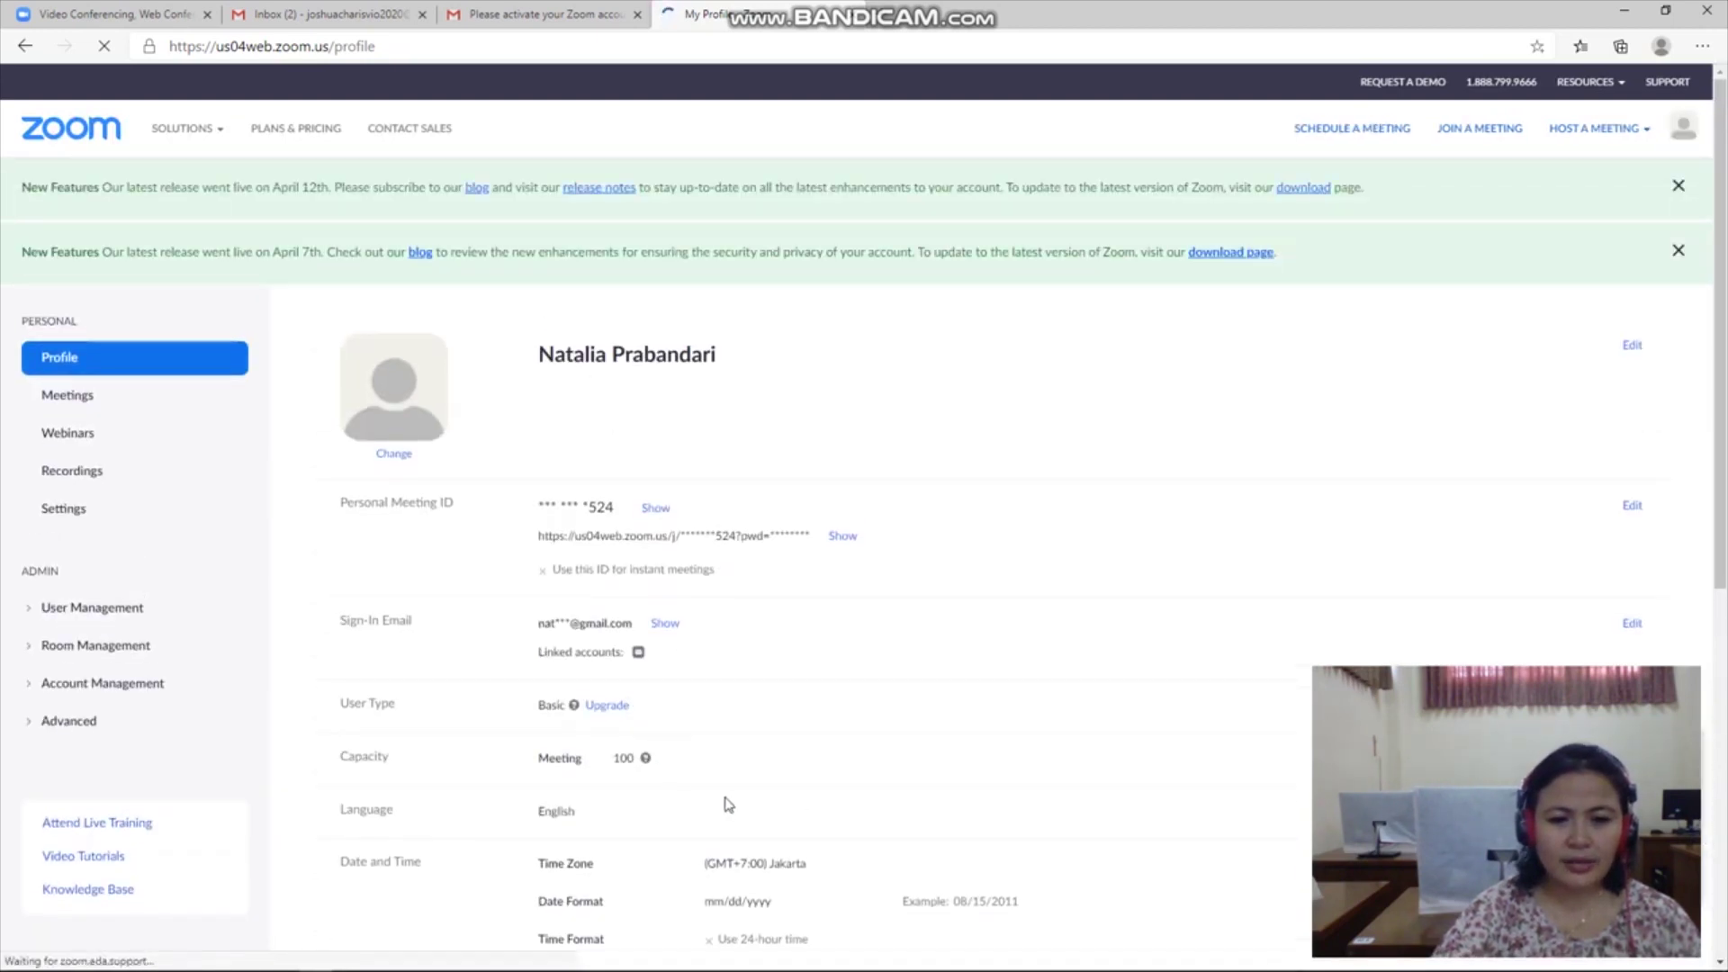
pyautogui.scroll(-2, 627, 698)
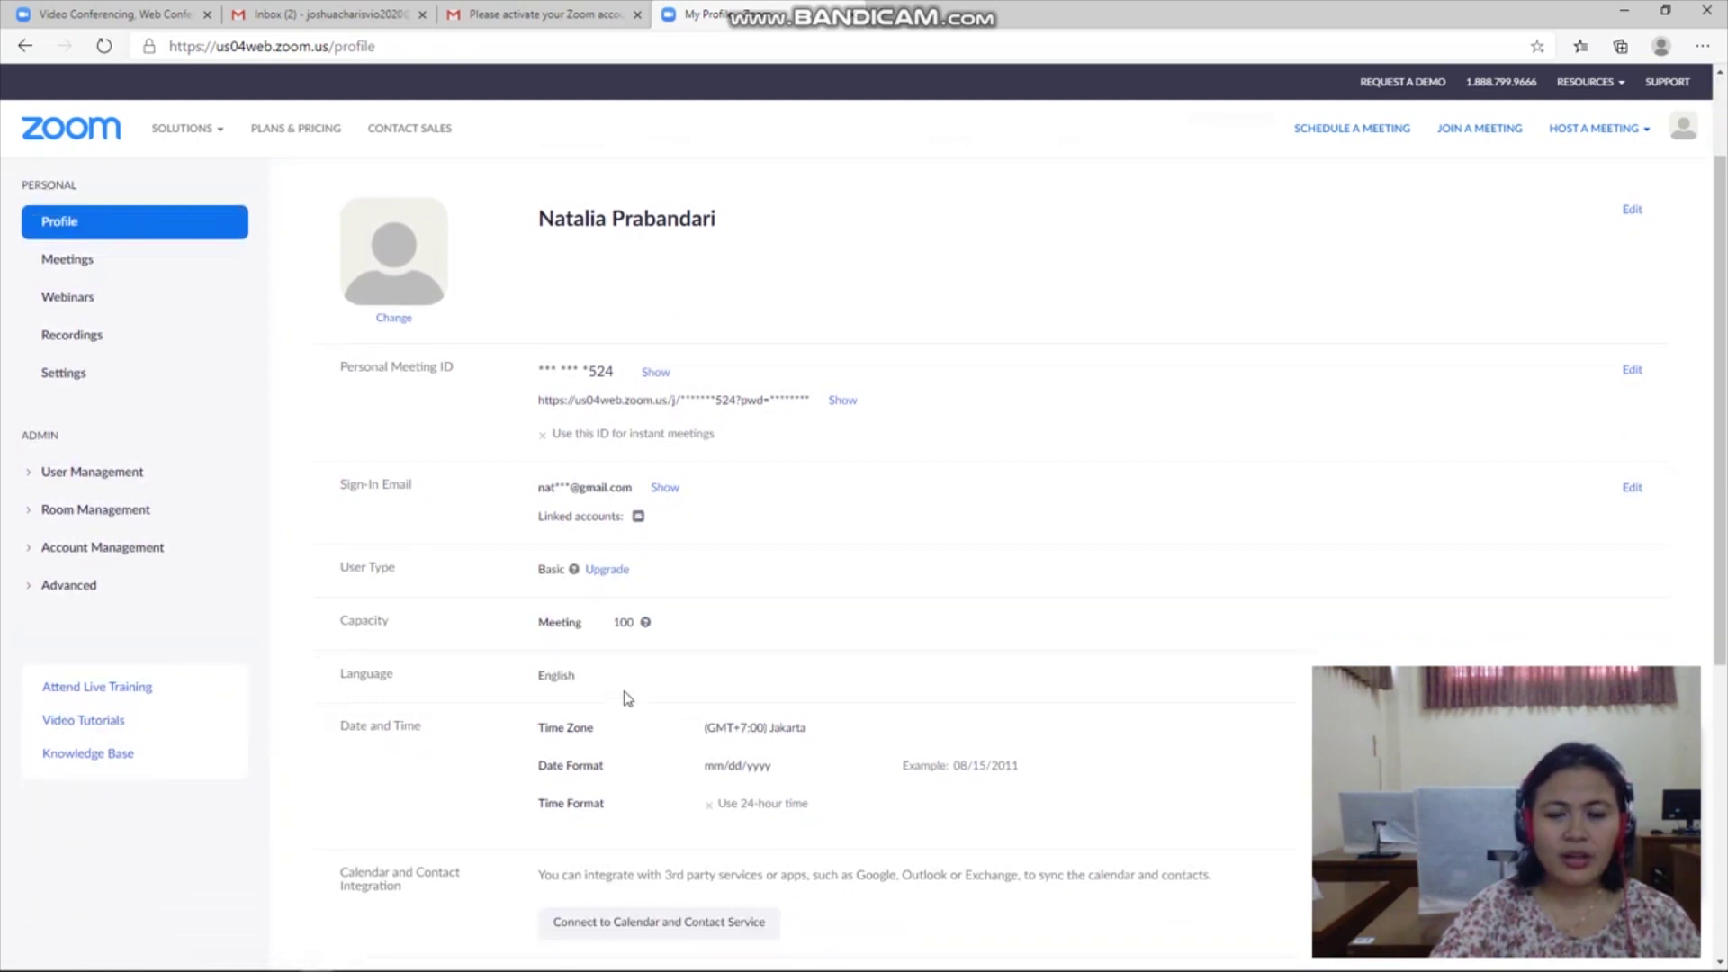
pyautogui.scroll(2, 627, 698)
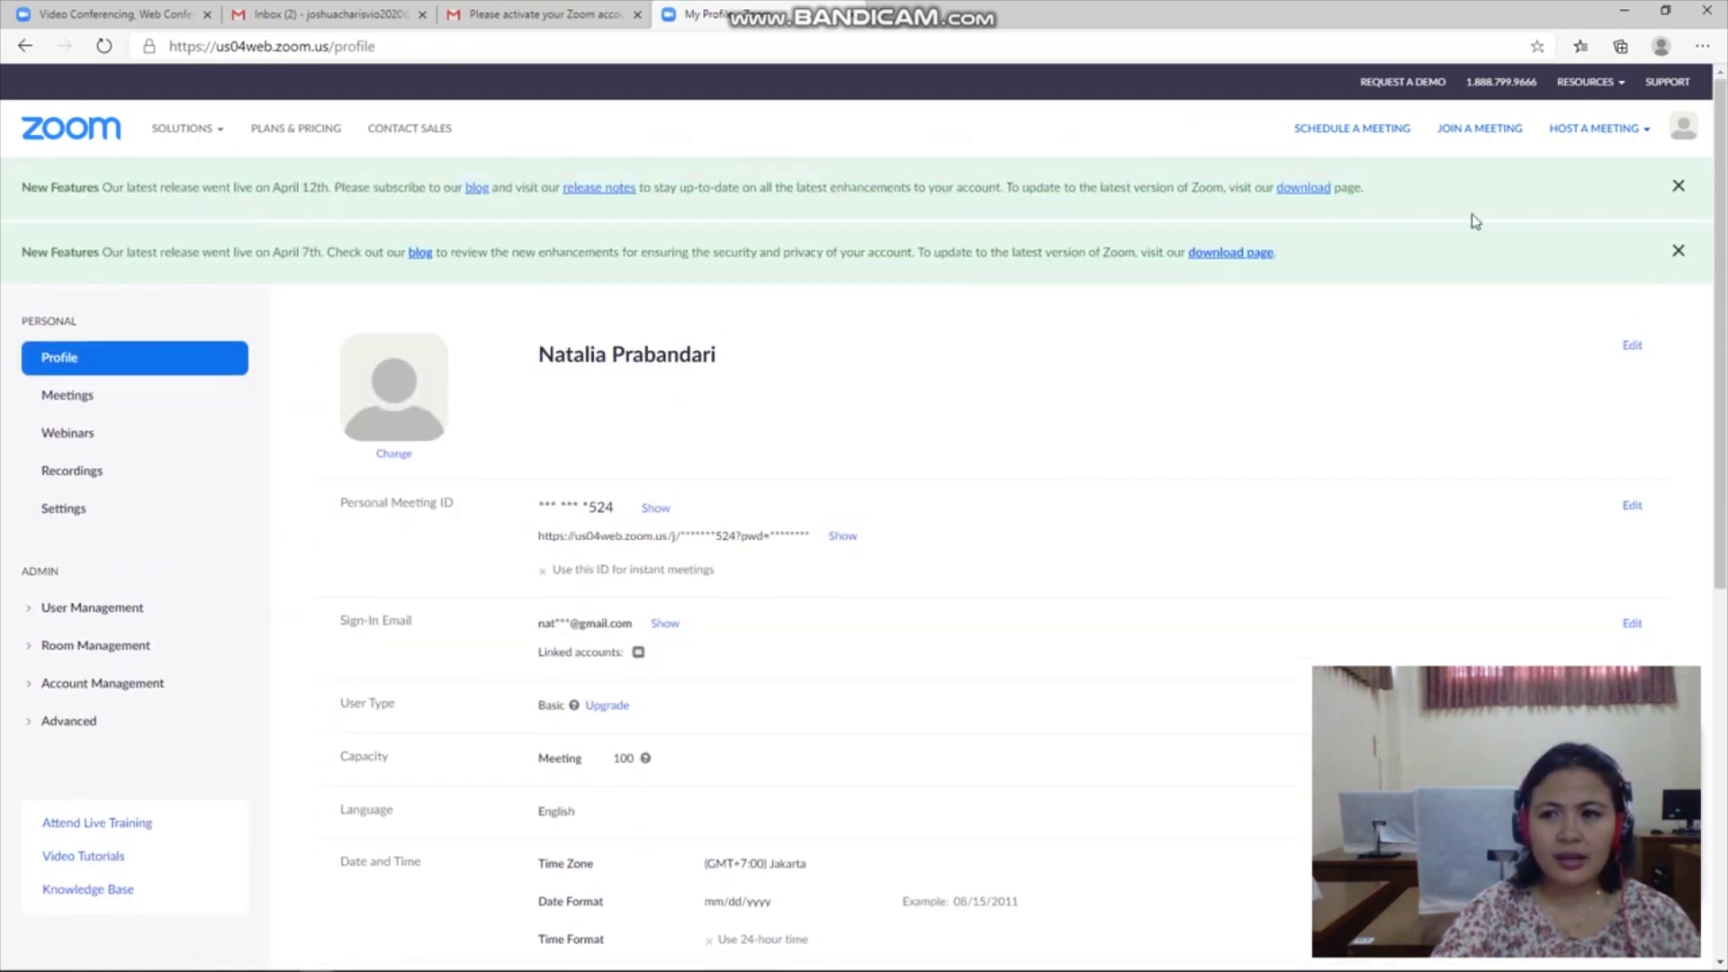
pyautogui.click(1681, 134)
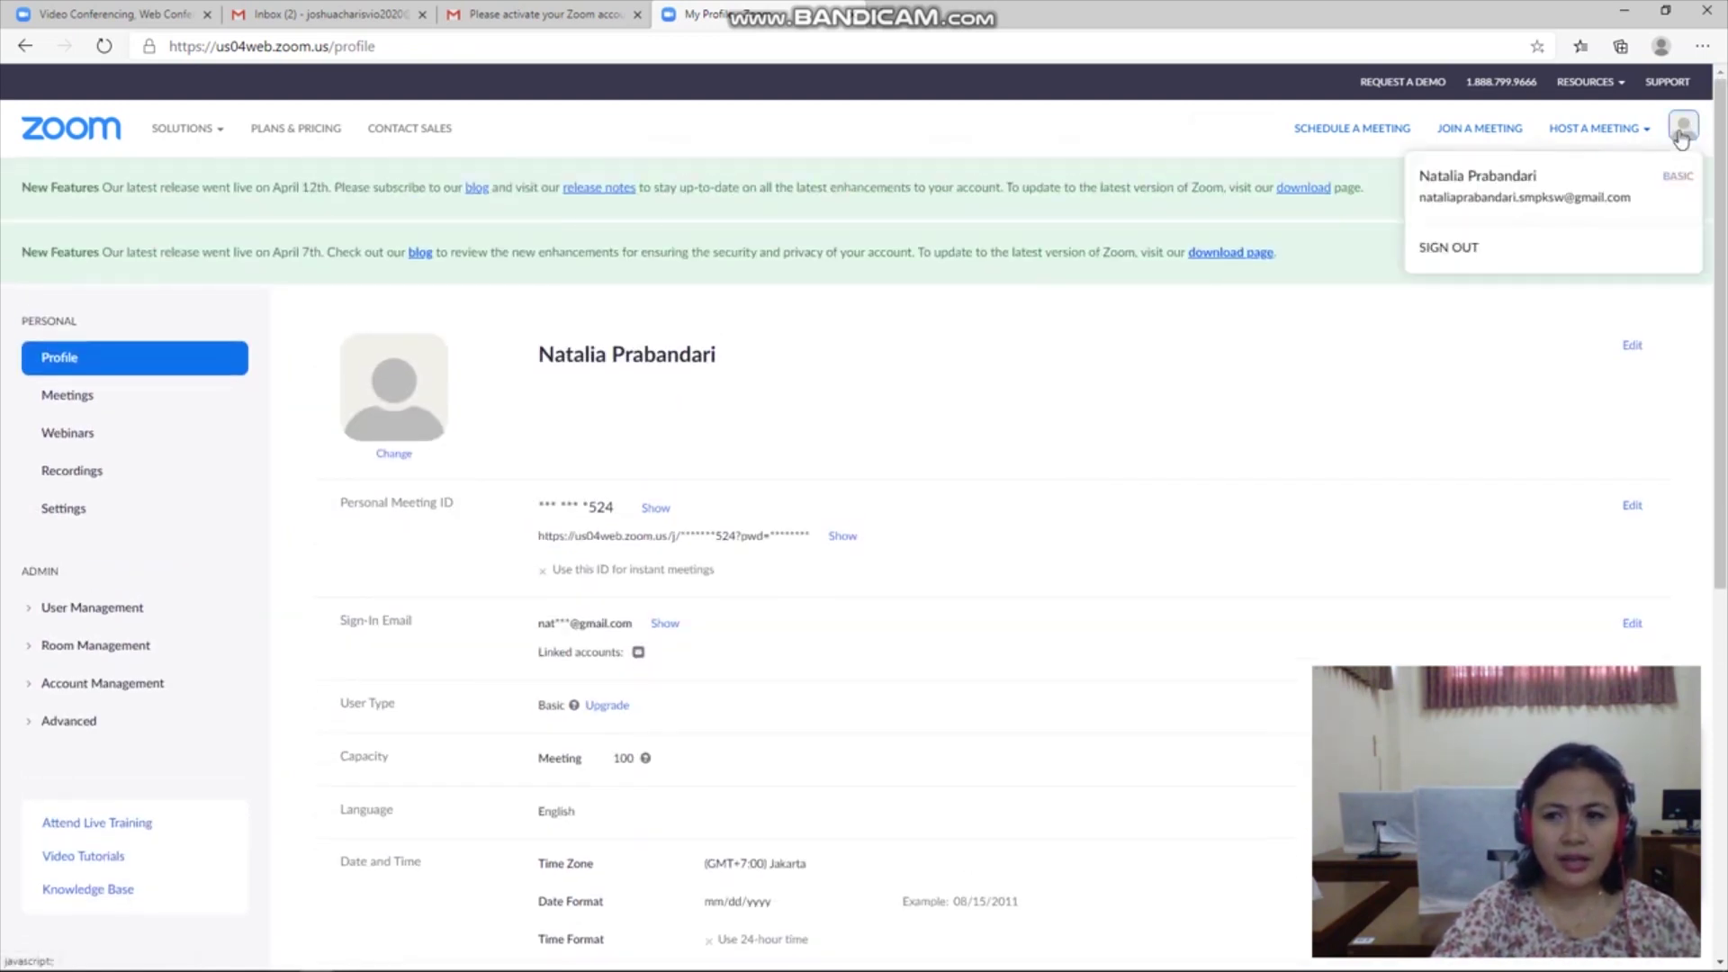
pyautogui.click(1455, 256)
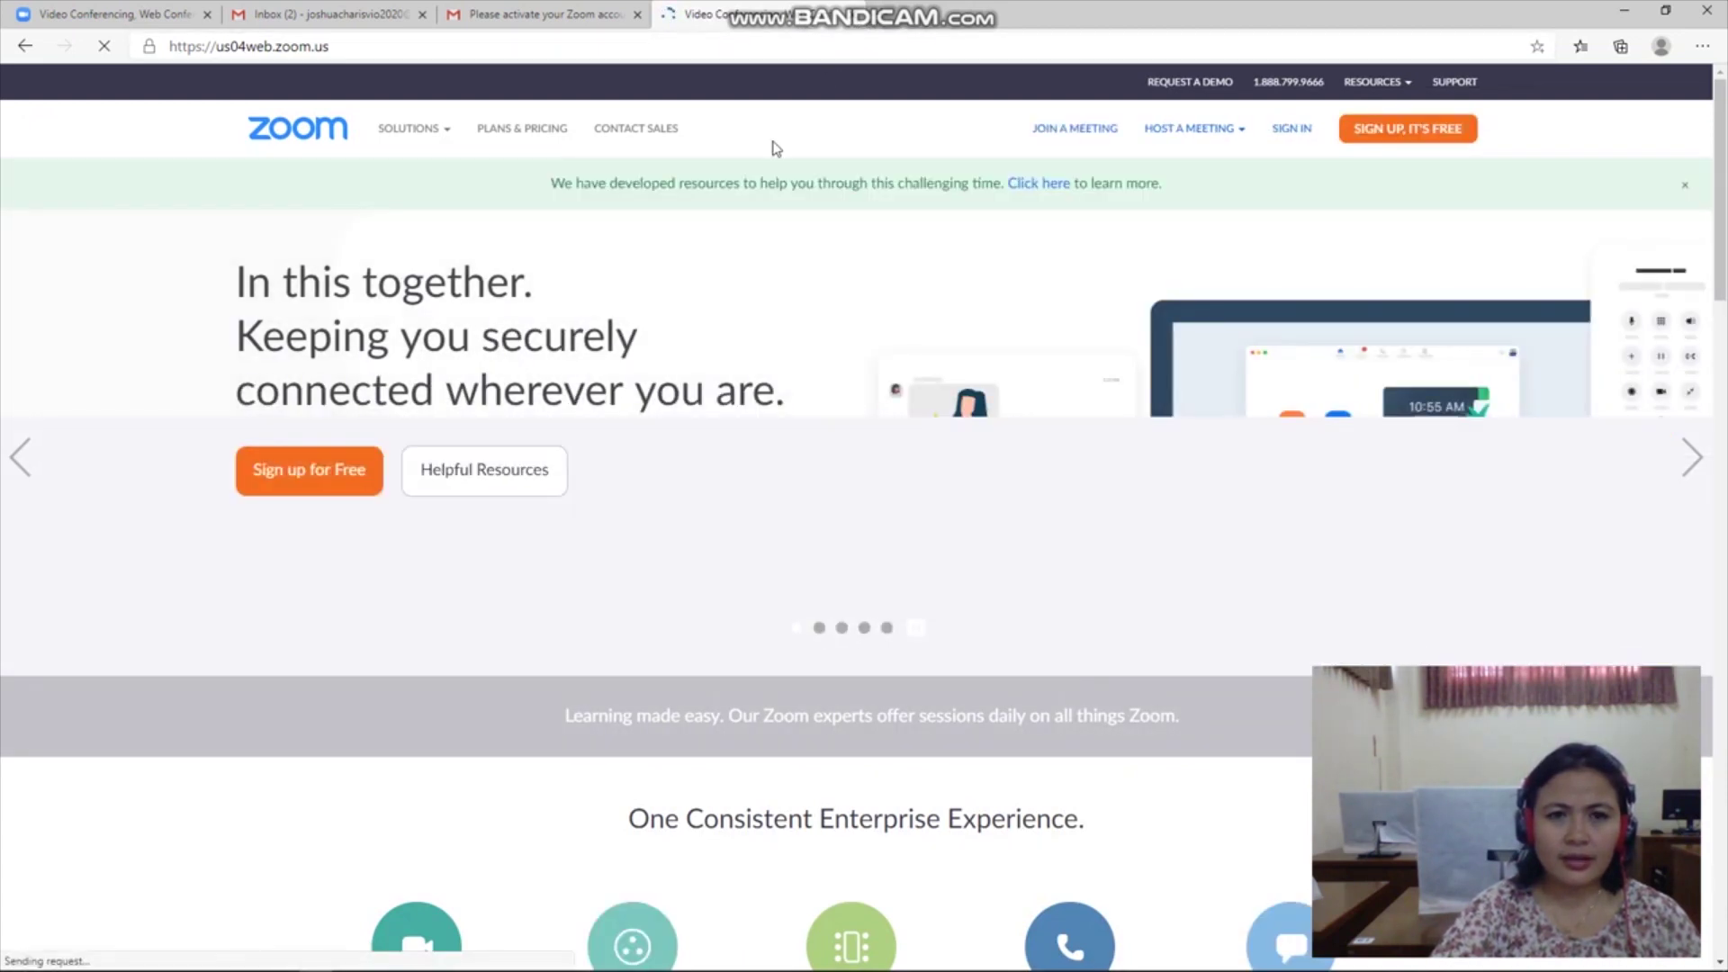
# Close the loading Zoom tab and both browser windows, then minimize File Explorer.
pyautogui.click(853, 14)
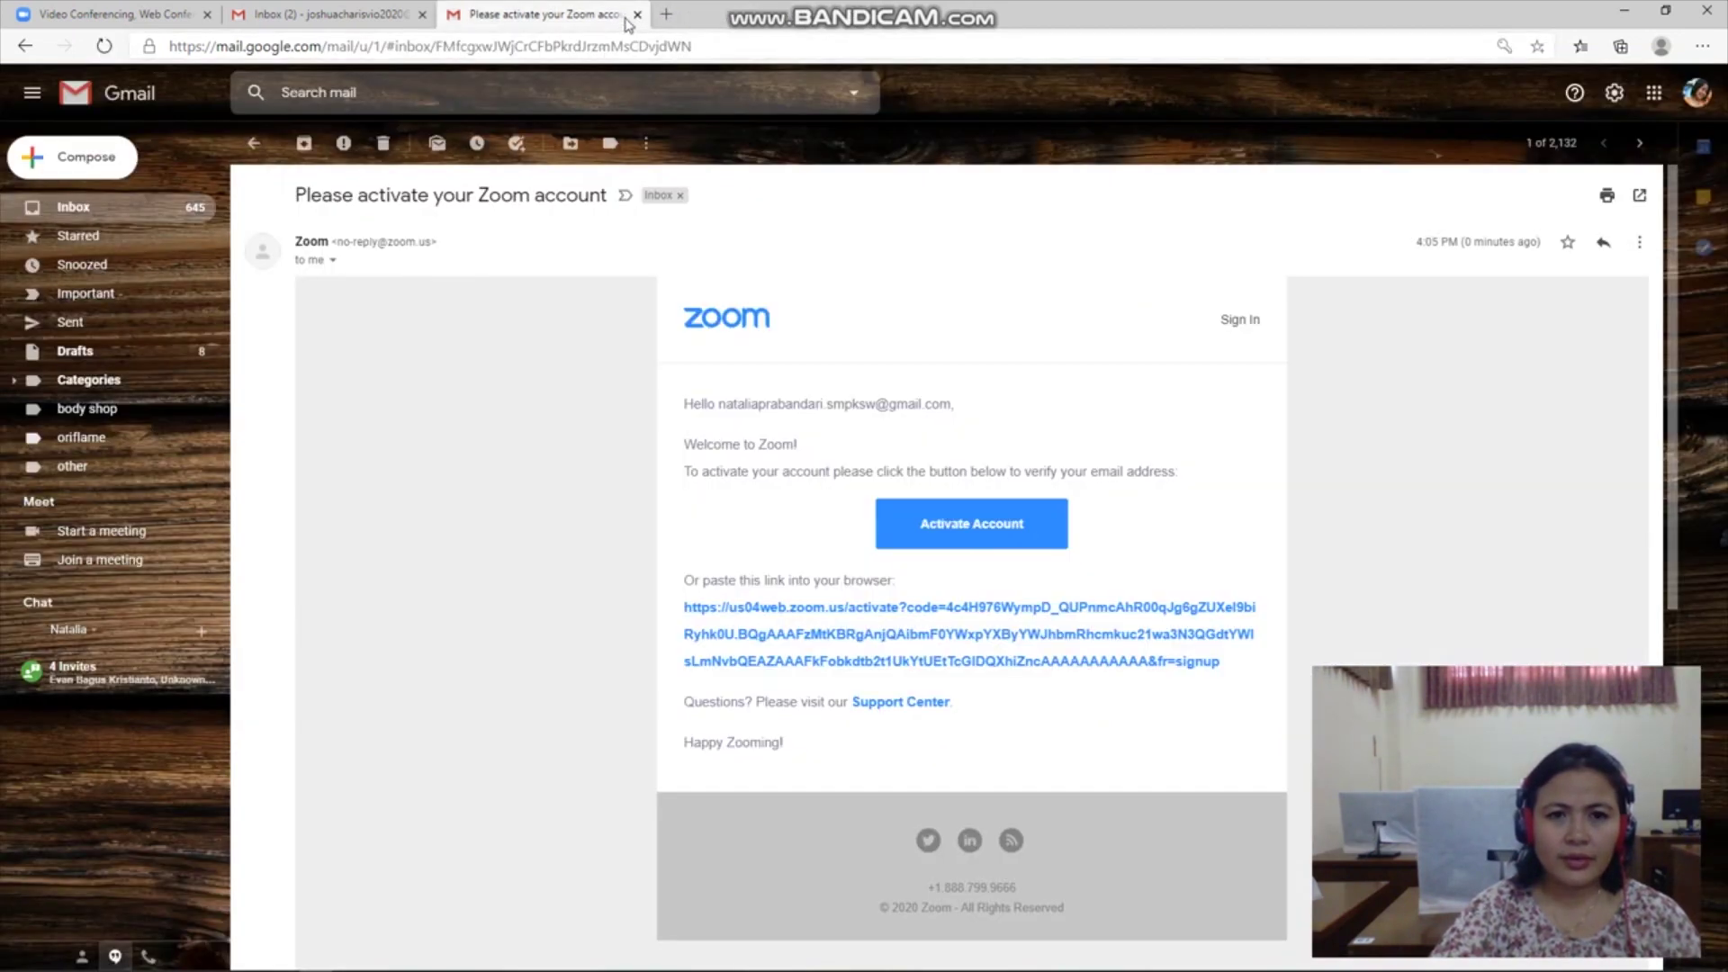
pyautogui.click(1707, 14)
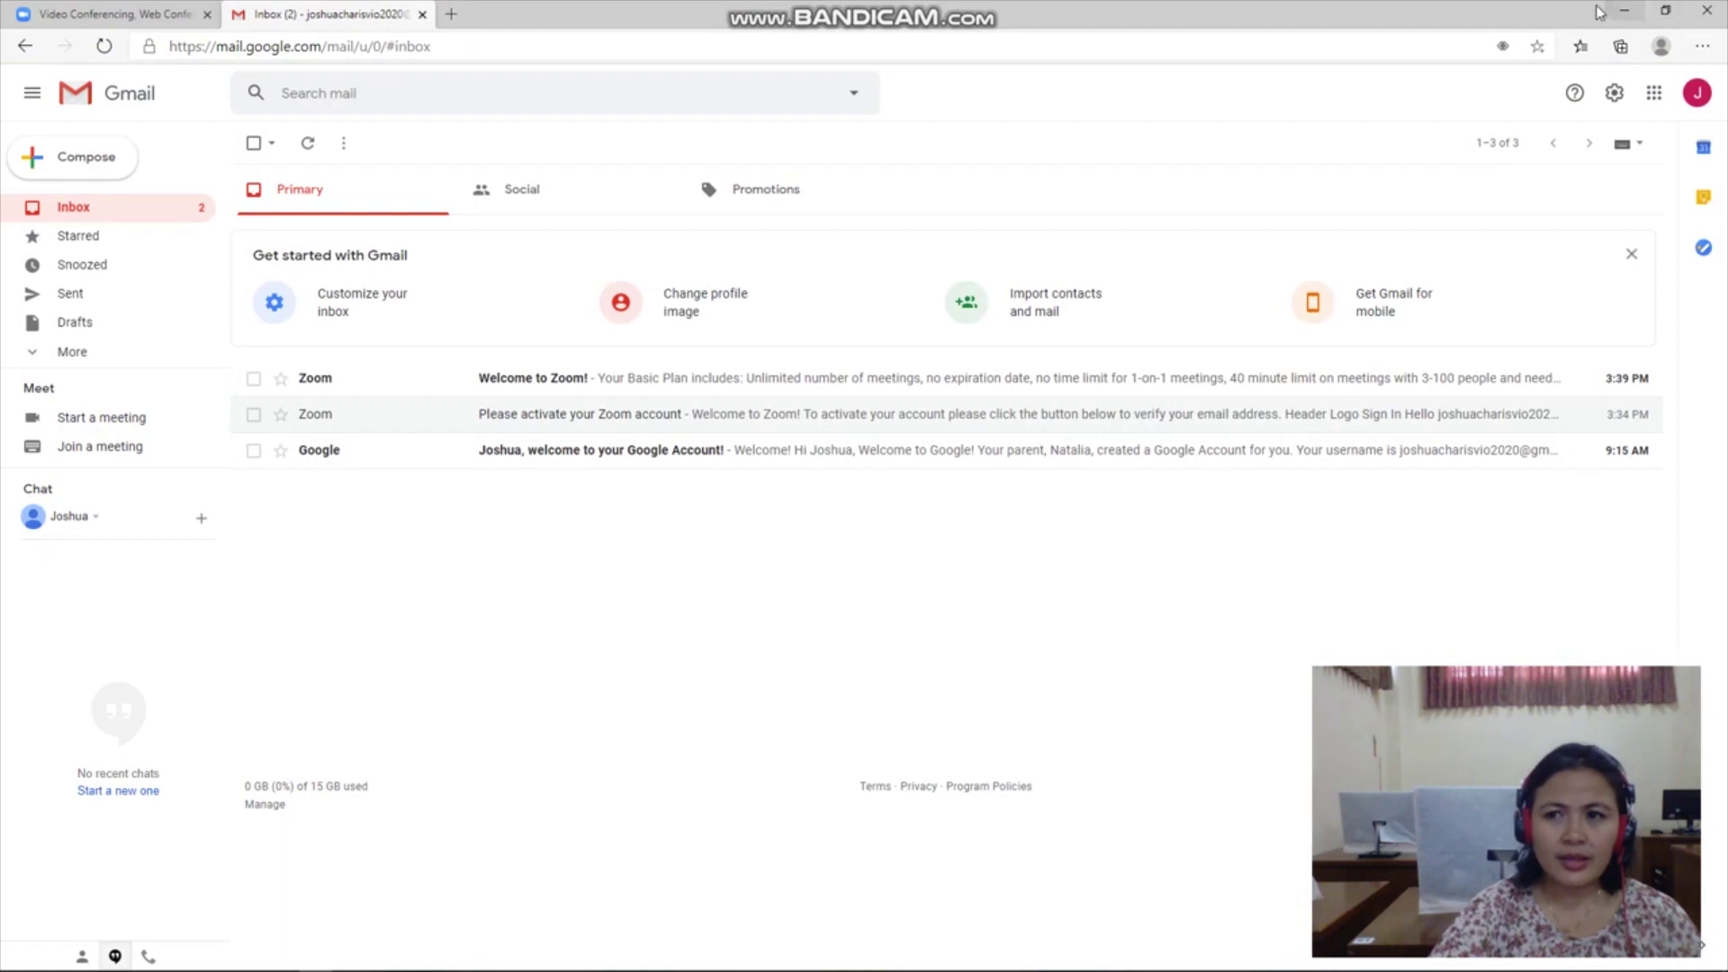
pyautogui.click(1622, 11)
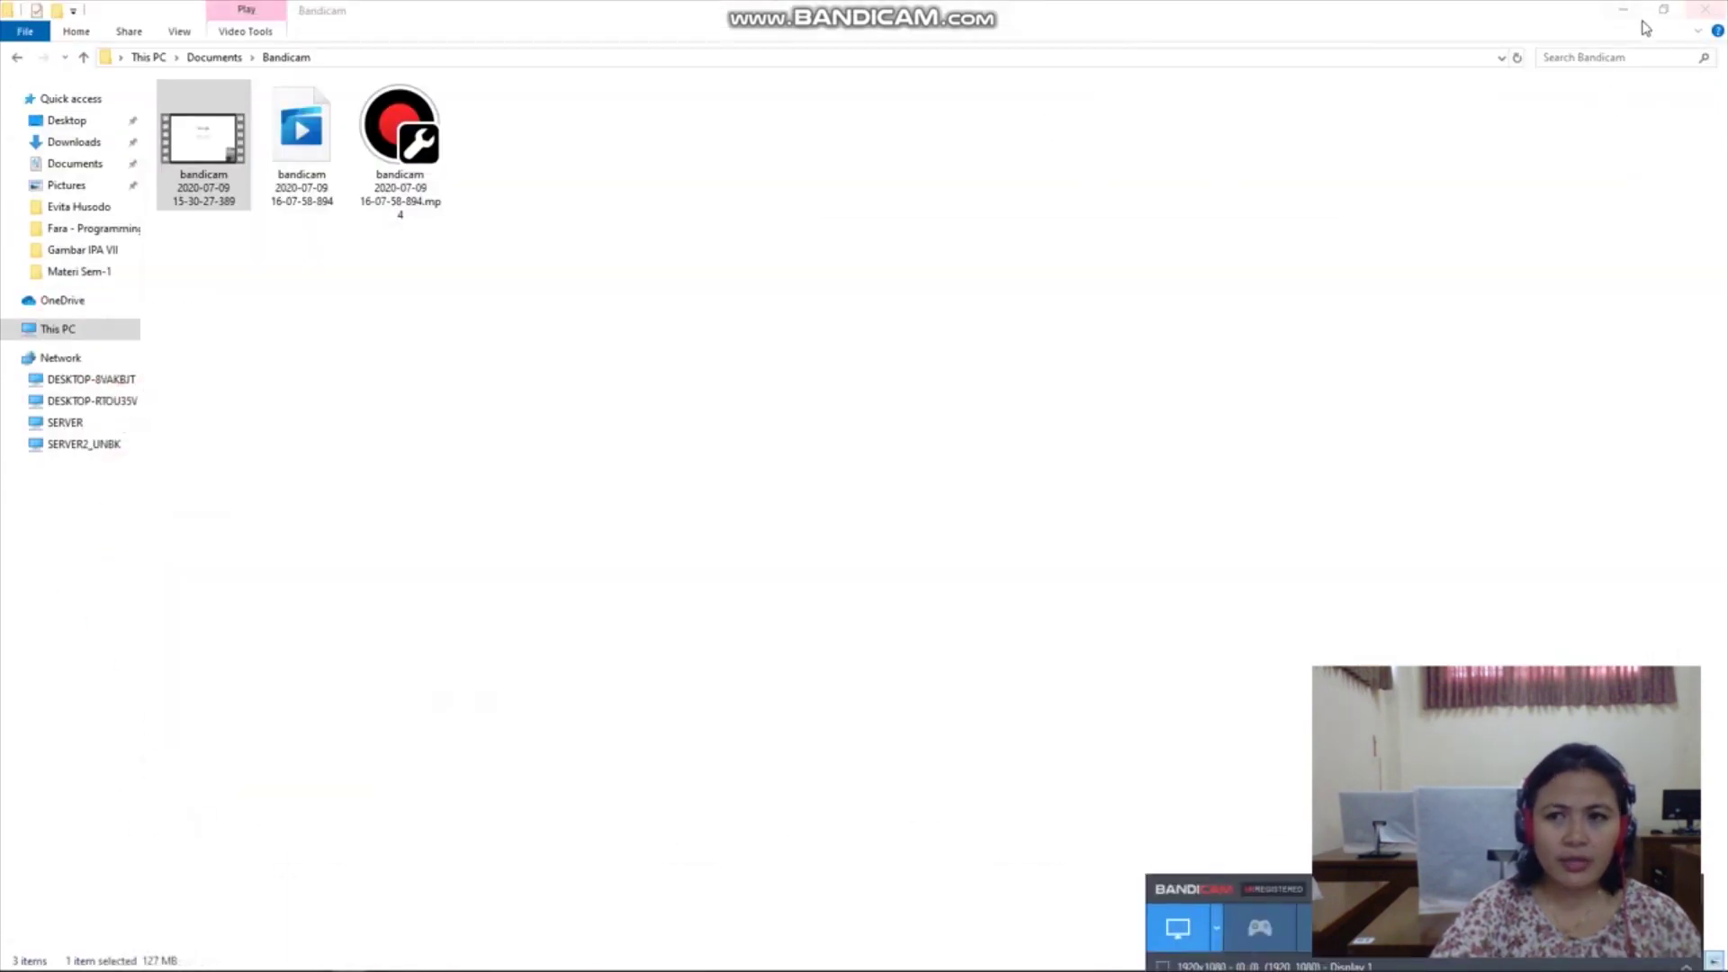
pyautogui.click(1623, 10)
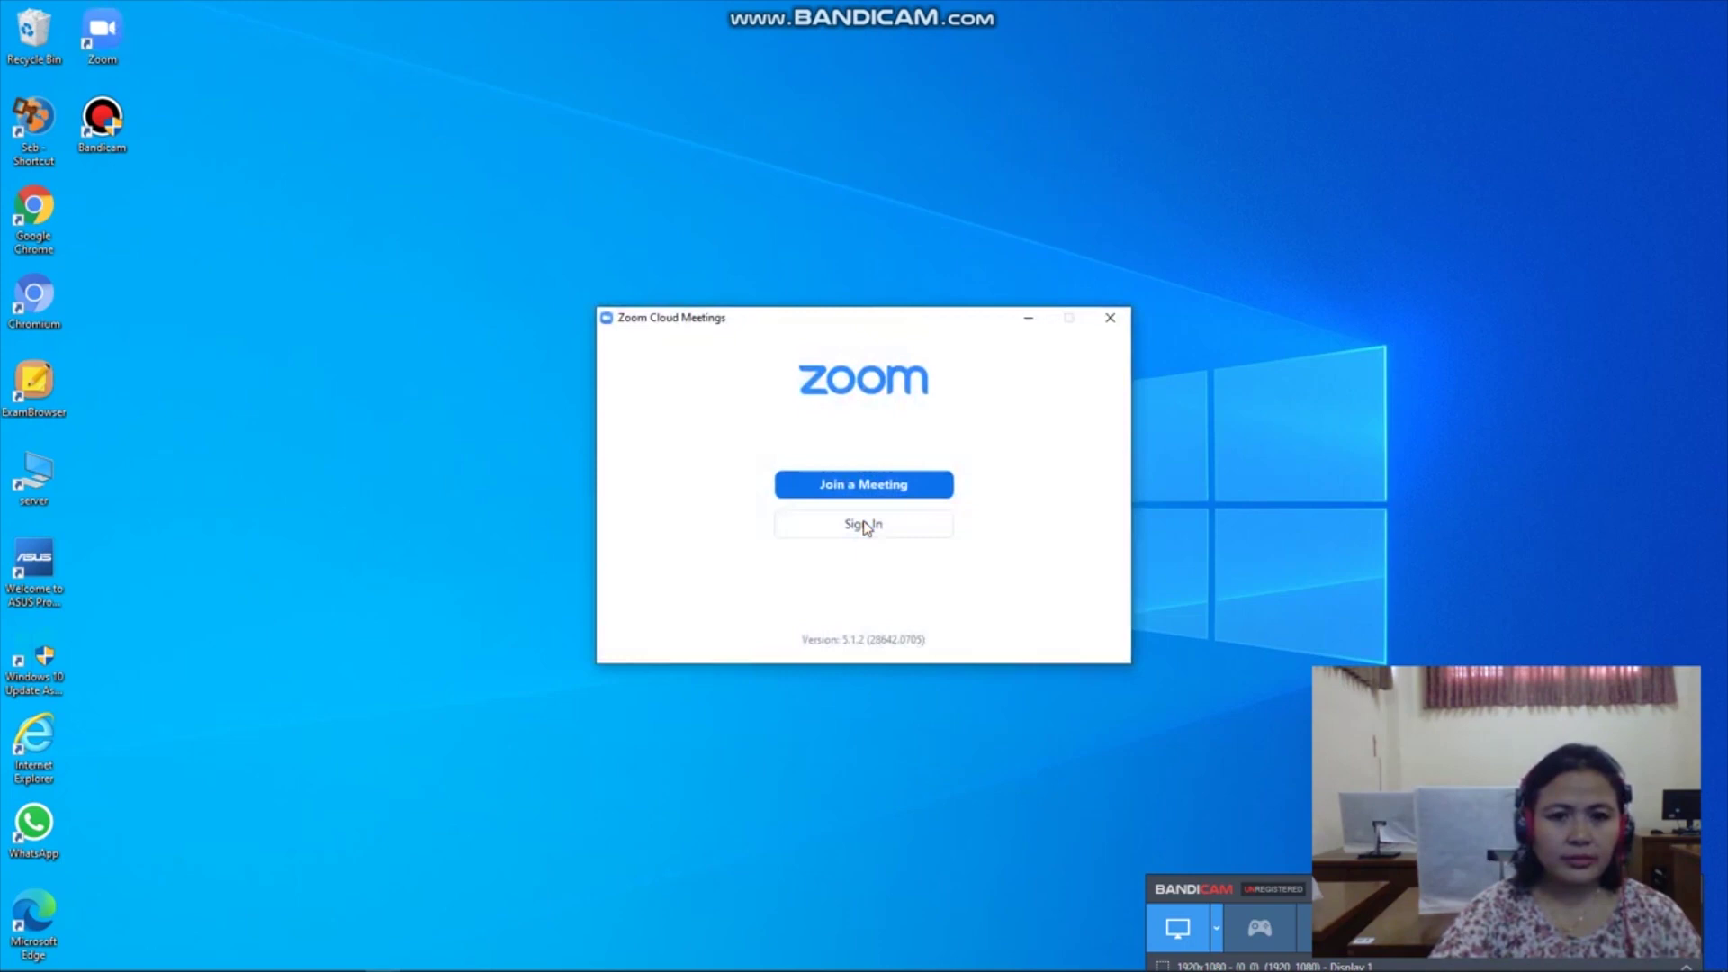
# Open Zoom's Sign In form and enter the new account's Gmail address.
pyautogui.click(895, 523)
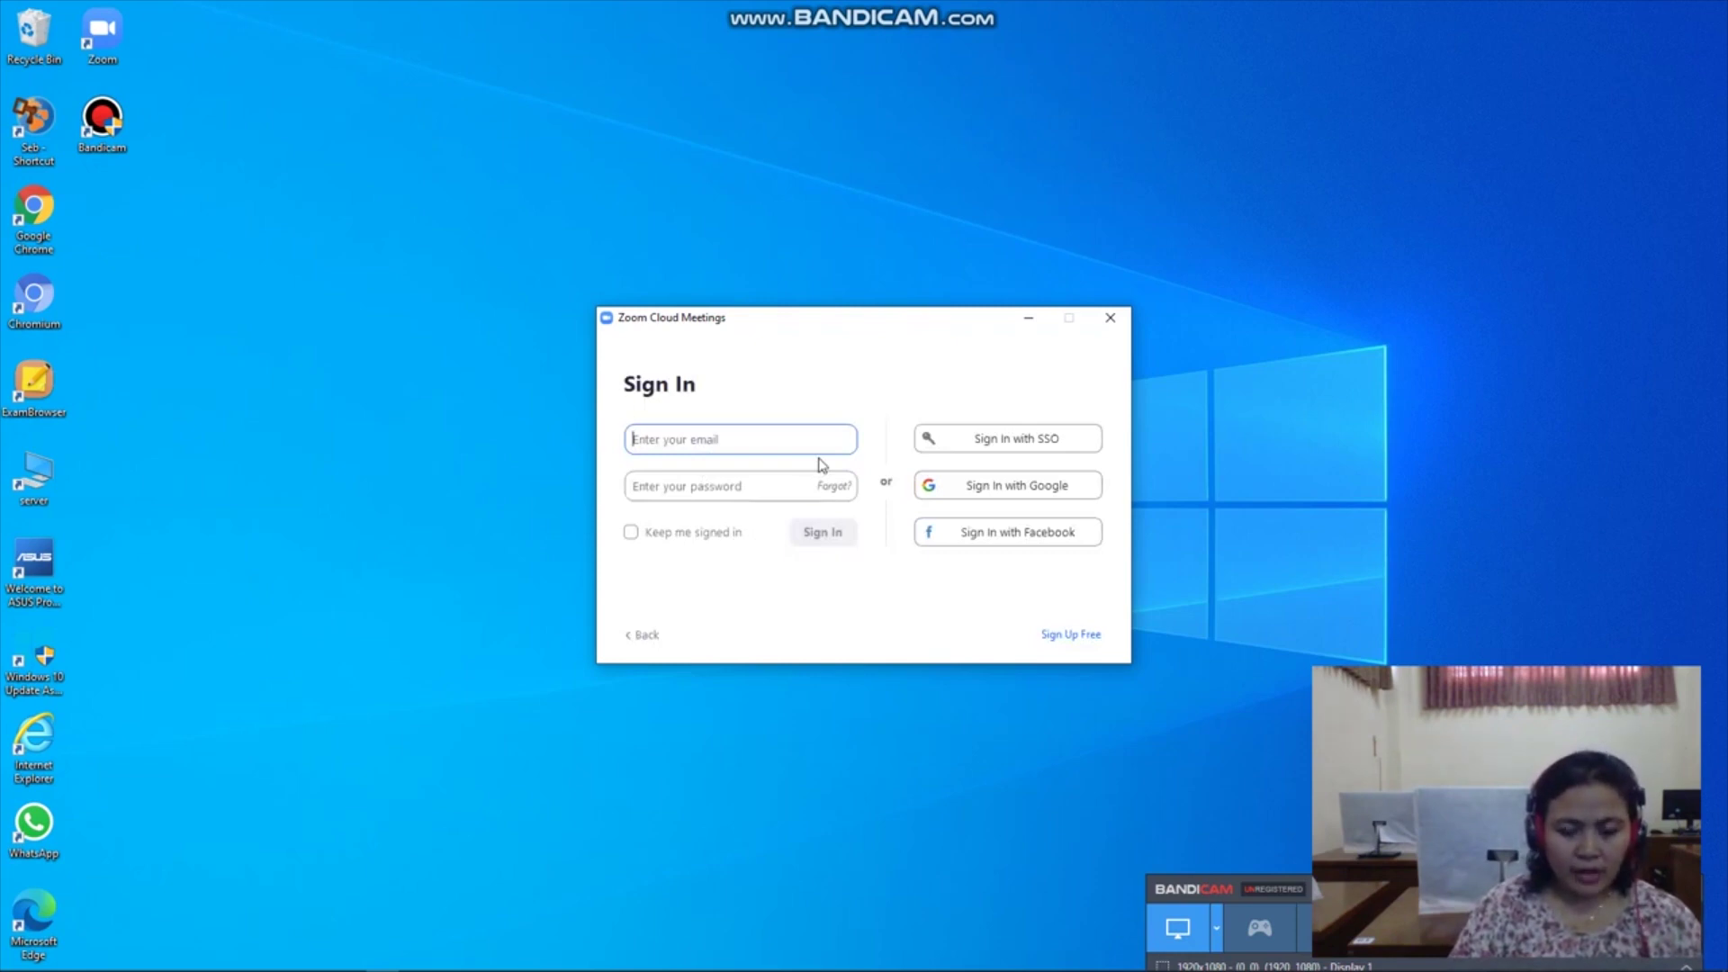
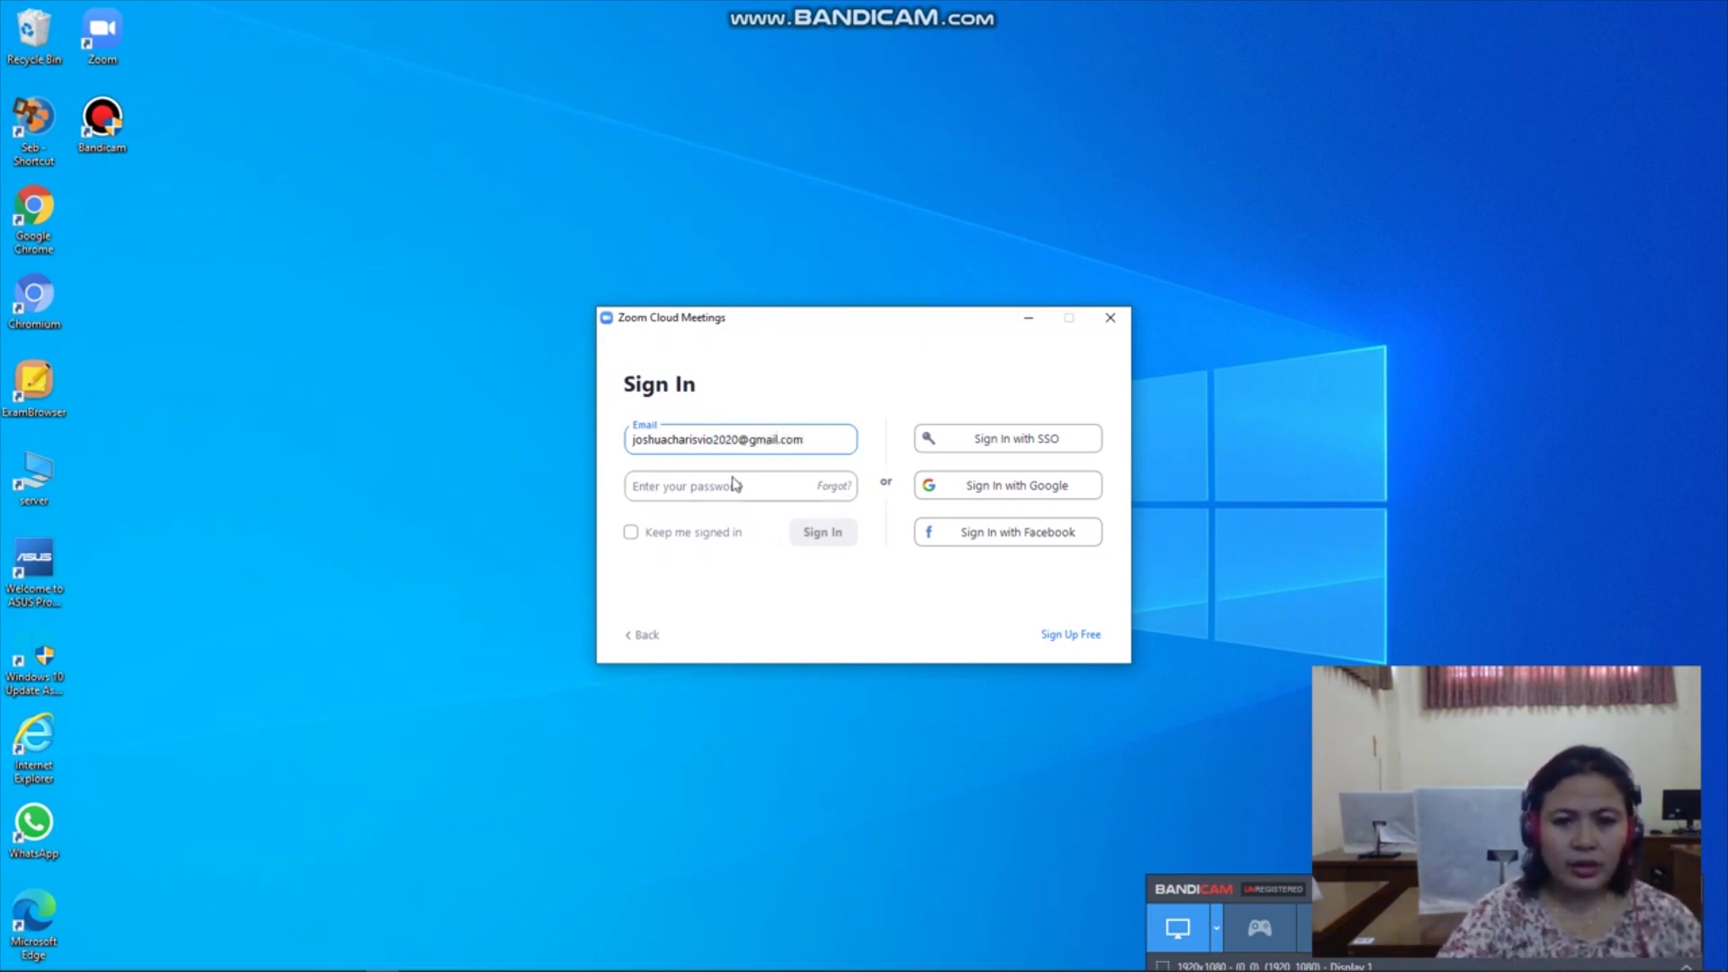
# Enter the account password, leave Keep me signed in unchecked, and sign in.
pyautogui.click(736, 485)
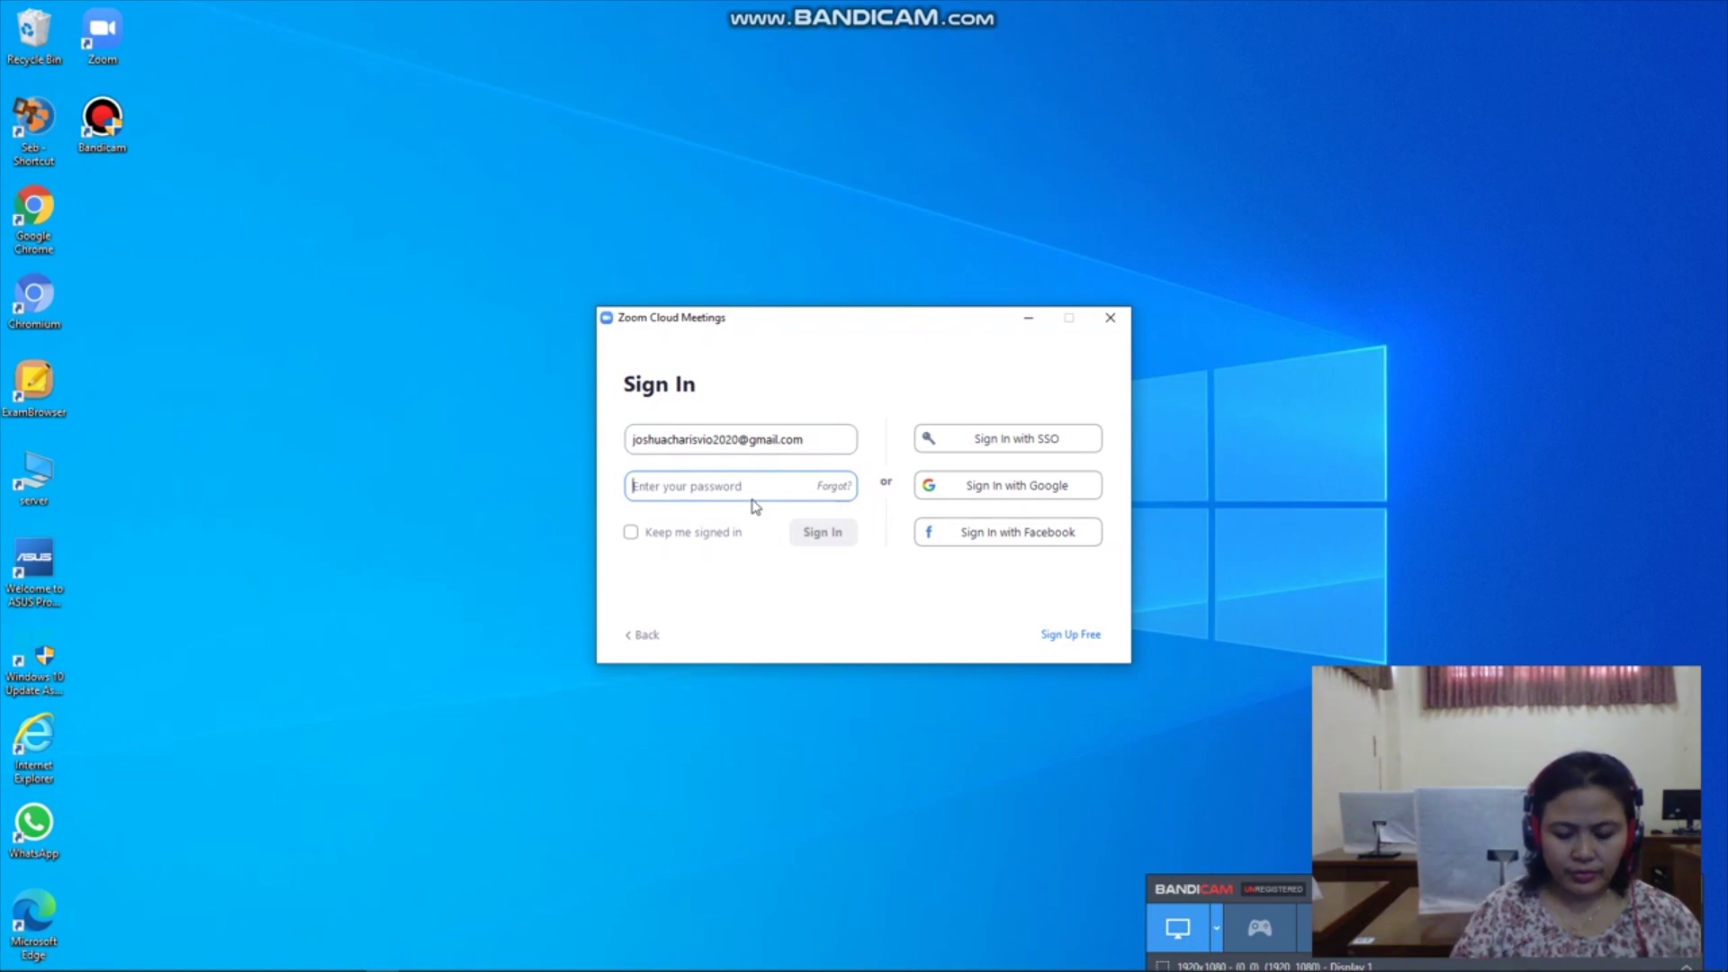
pyautogui.write('**********')
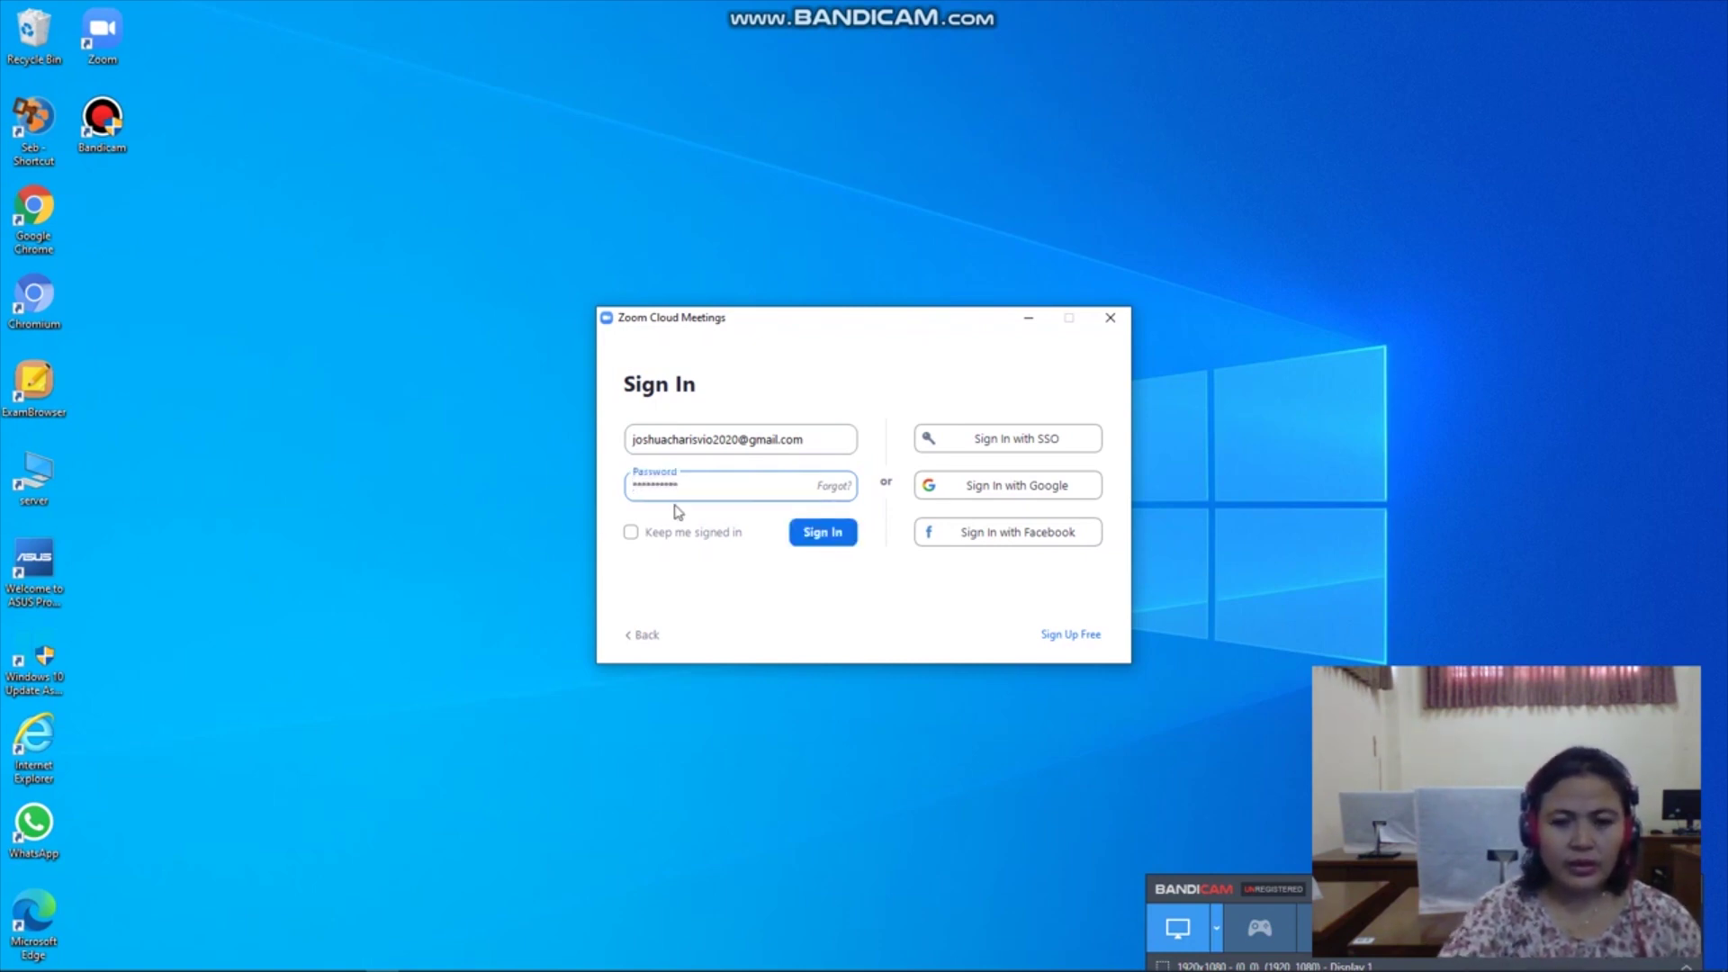
pyautogui.doubleClick(626, 484)
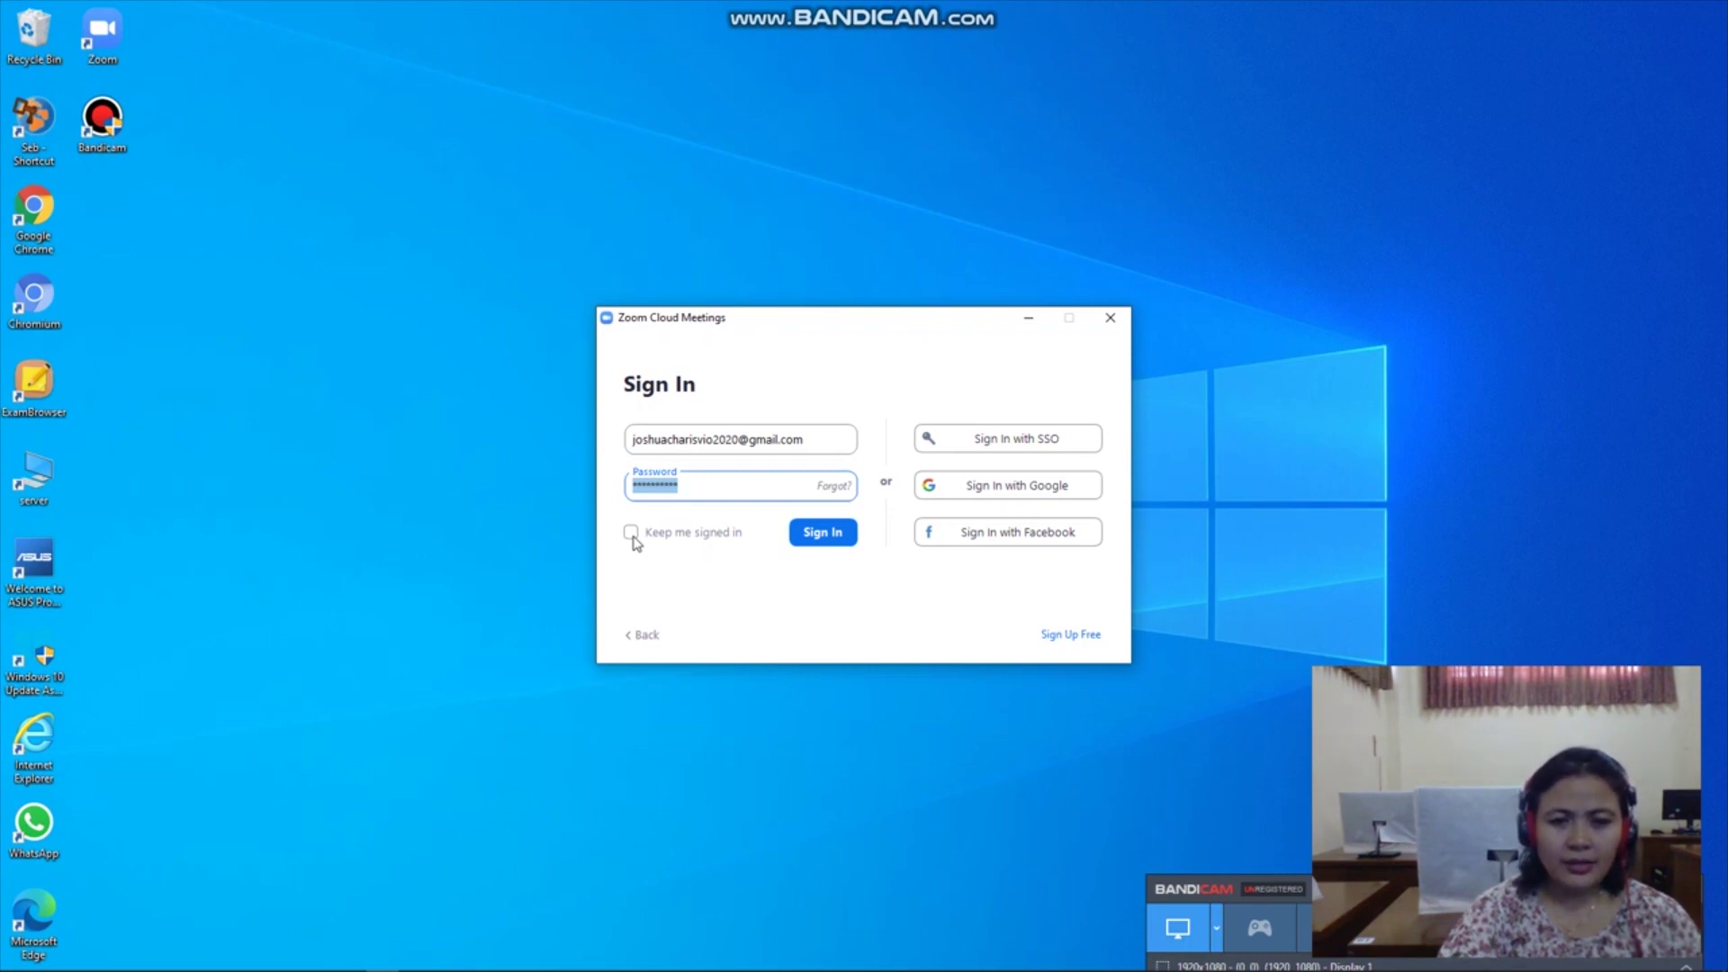
pyautogui.click(631, 534)
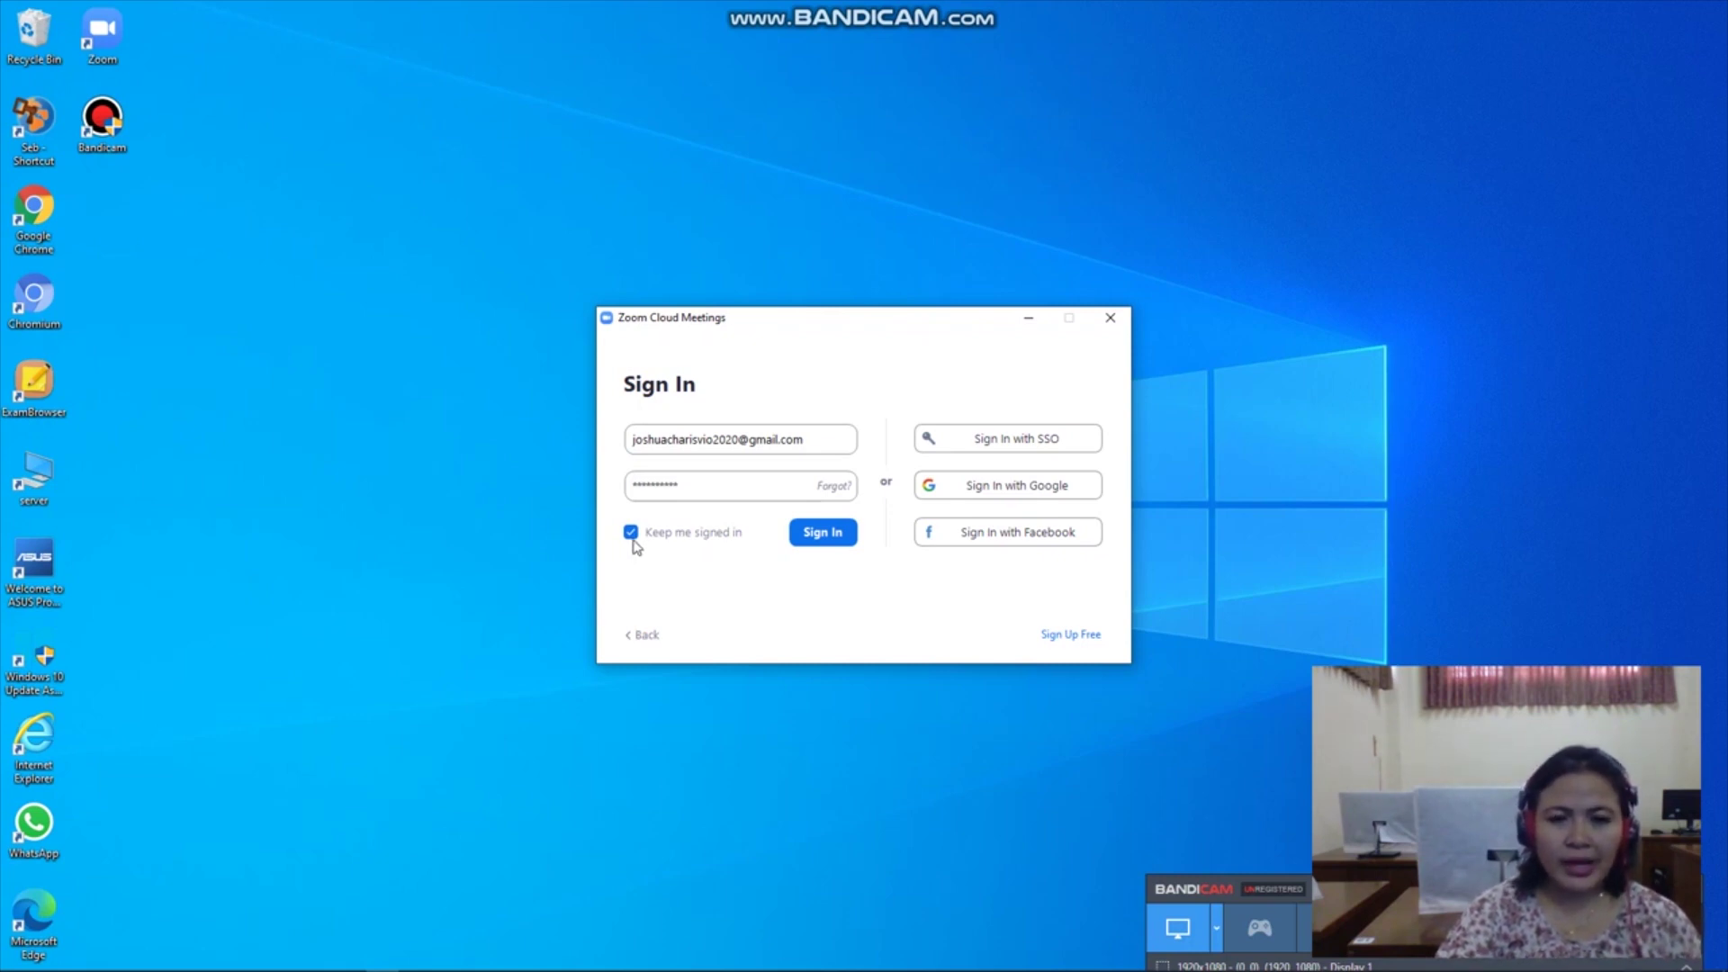
pyautogui.click(633, 537)
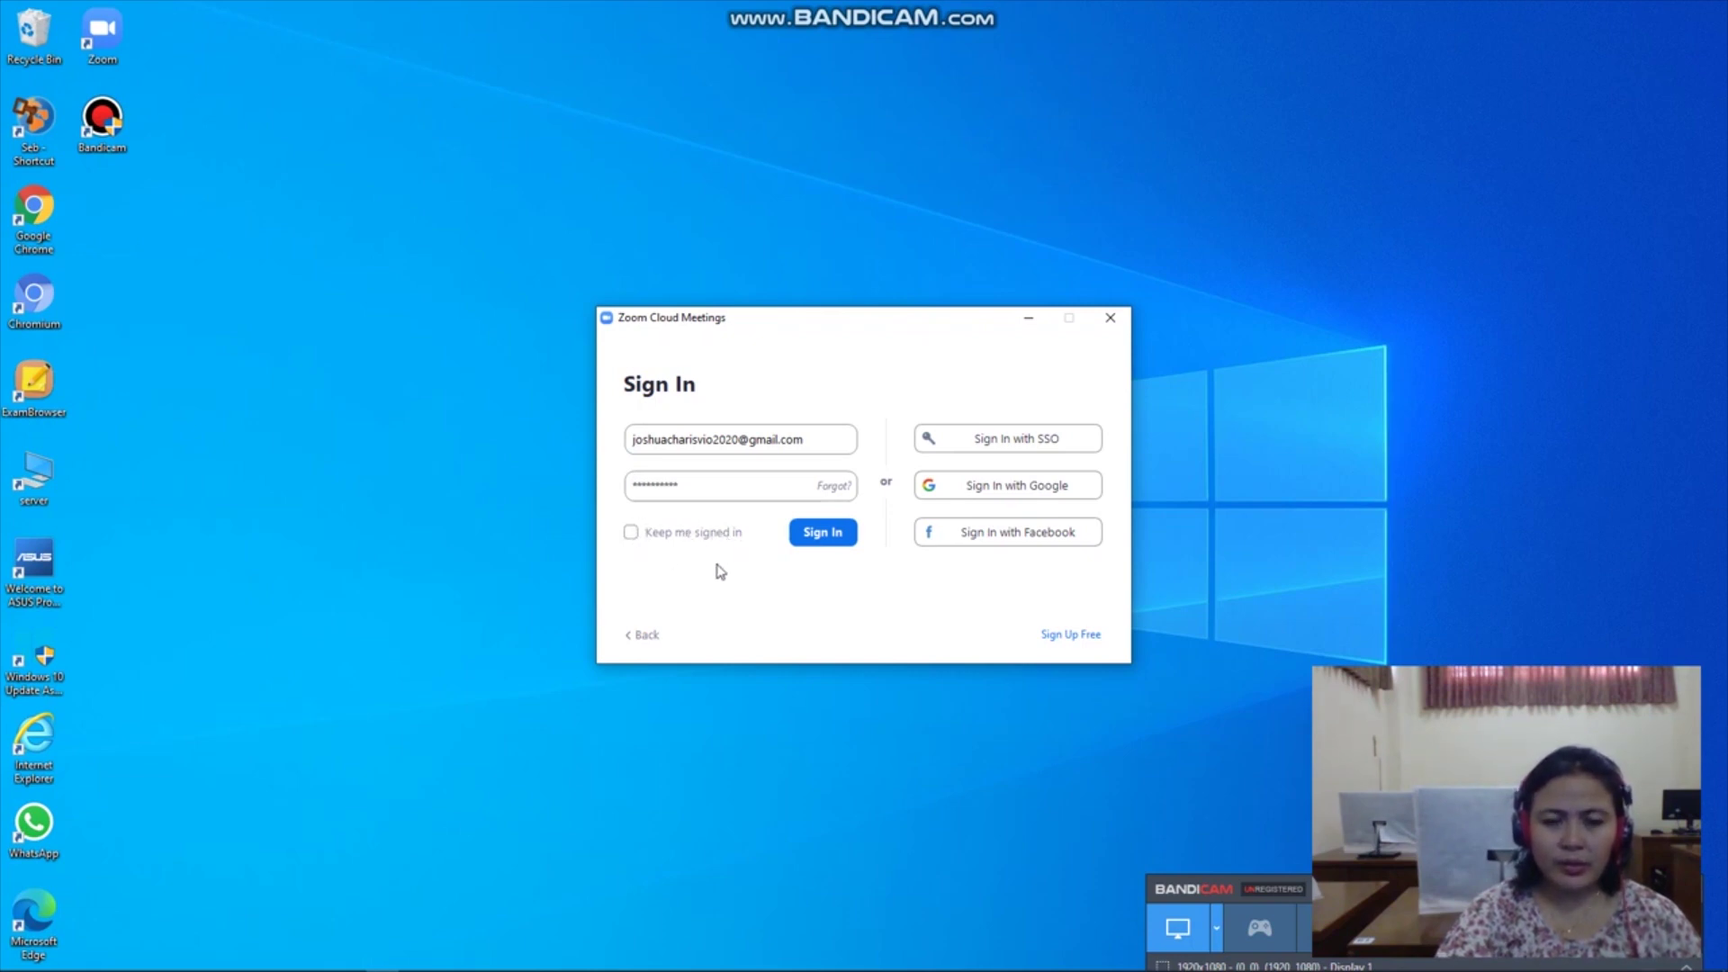
pyautogui.click(823, 542)
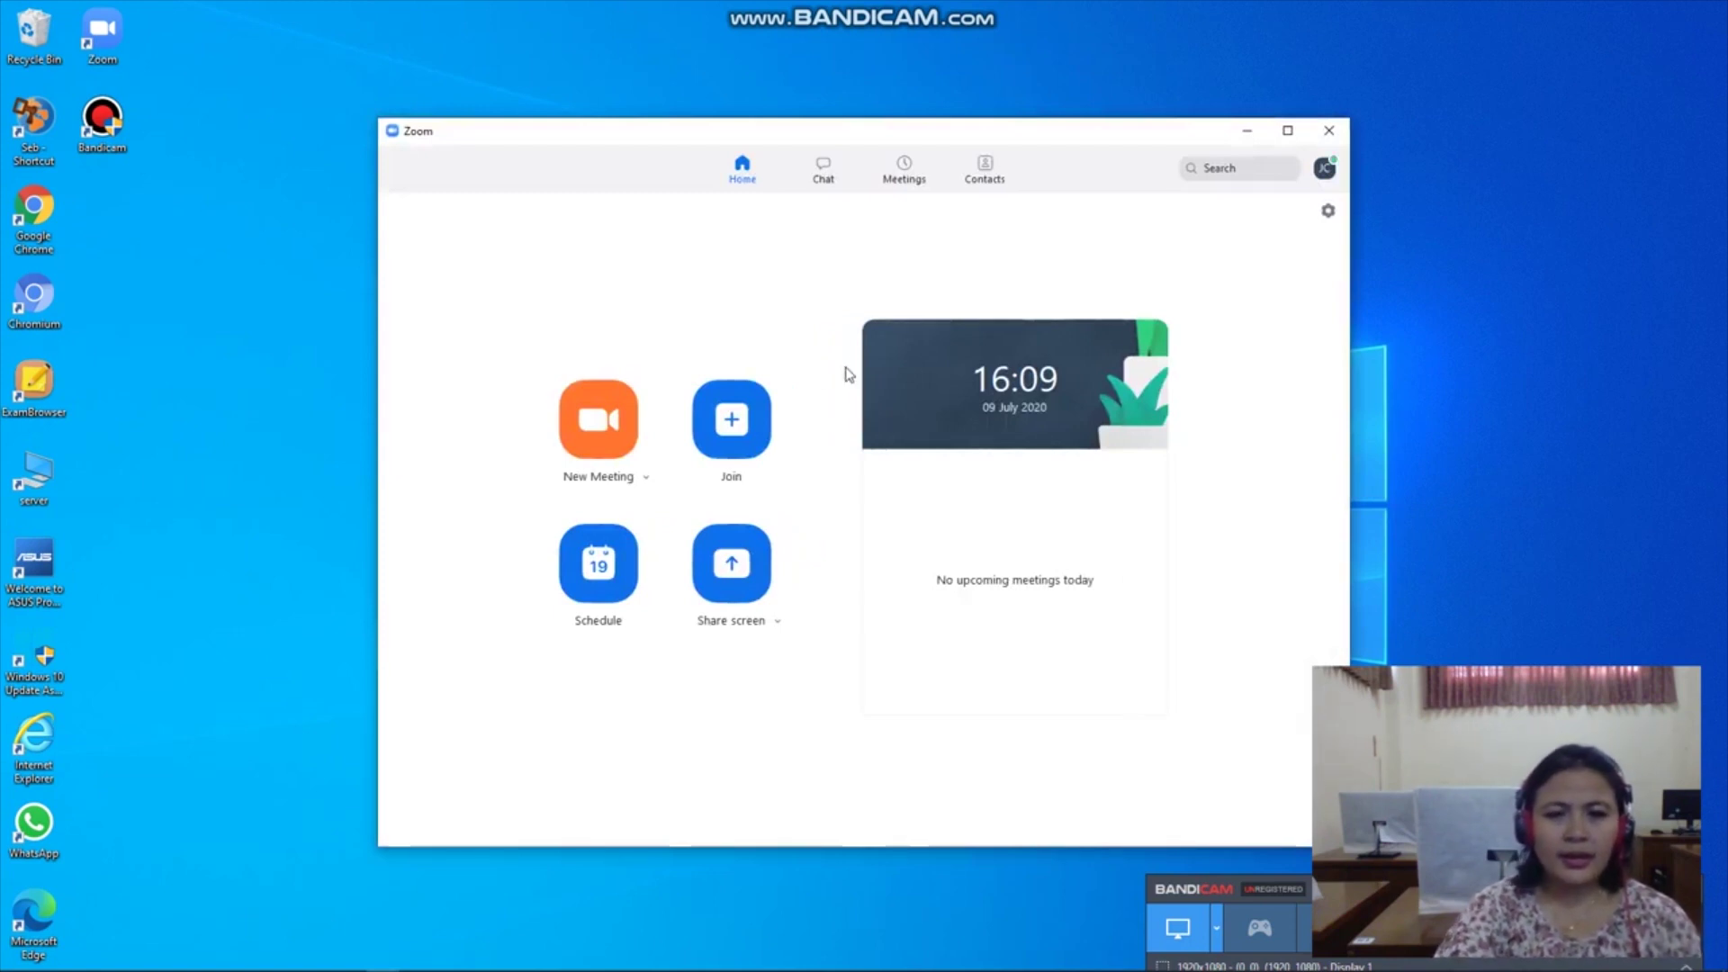
# Open the Join Meeting dialog from Zoom's Home tab.
pyautogui.click(738, 425)
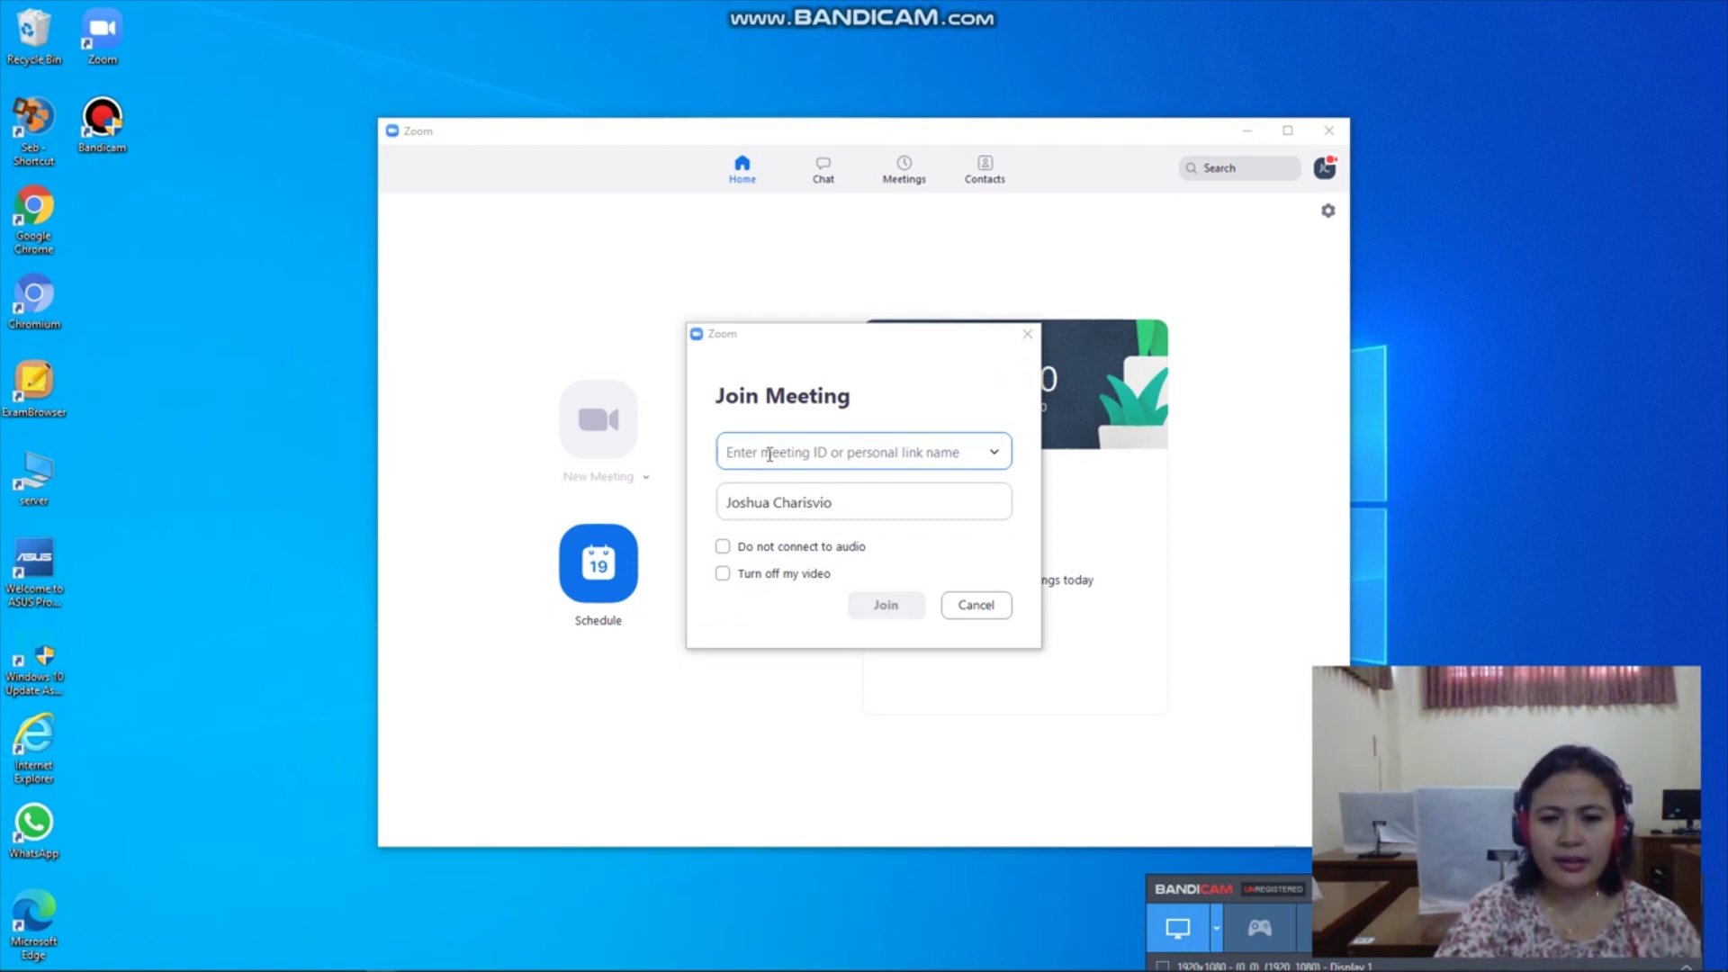
# Select the prefilled display name, then cancel the Join Meeting dialog without joining.
pyautogui.click(848, 502)
pyautogui.moveTo(848, 502); pyautogui.dragTo(732, 504)
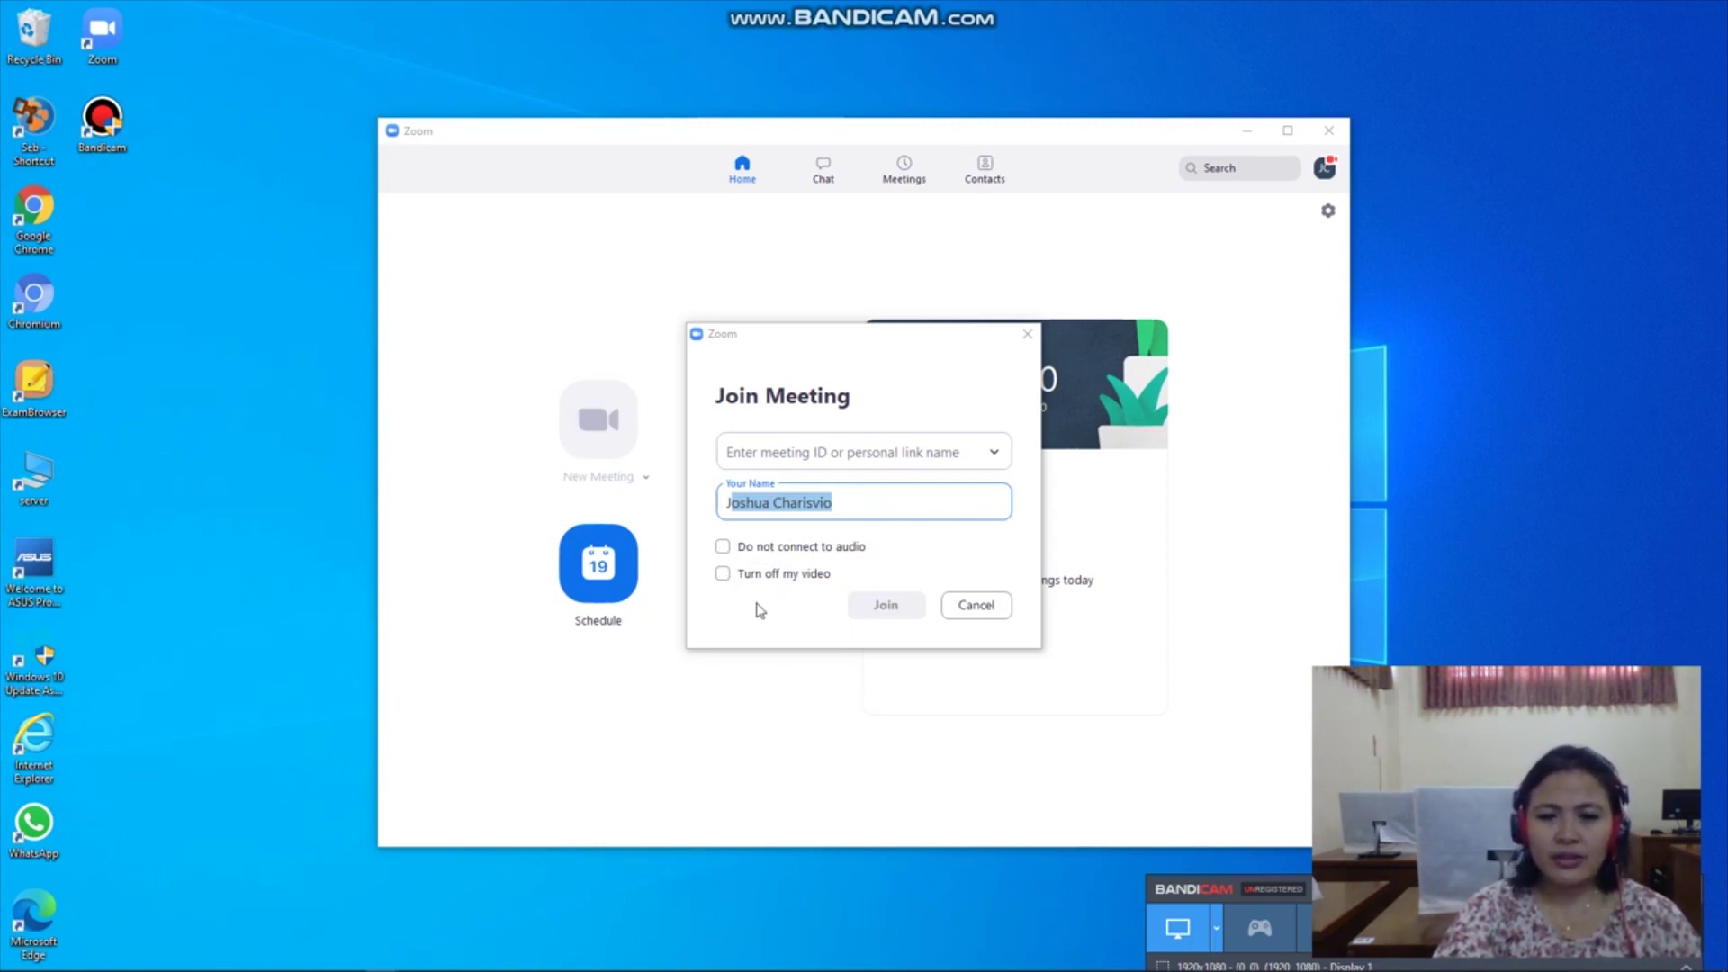
pyautogui.click(969, 618)
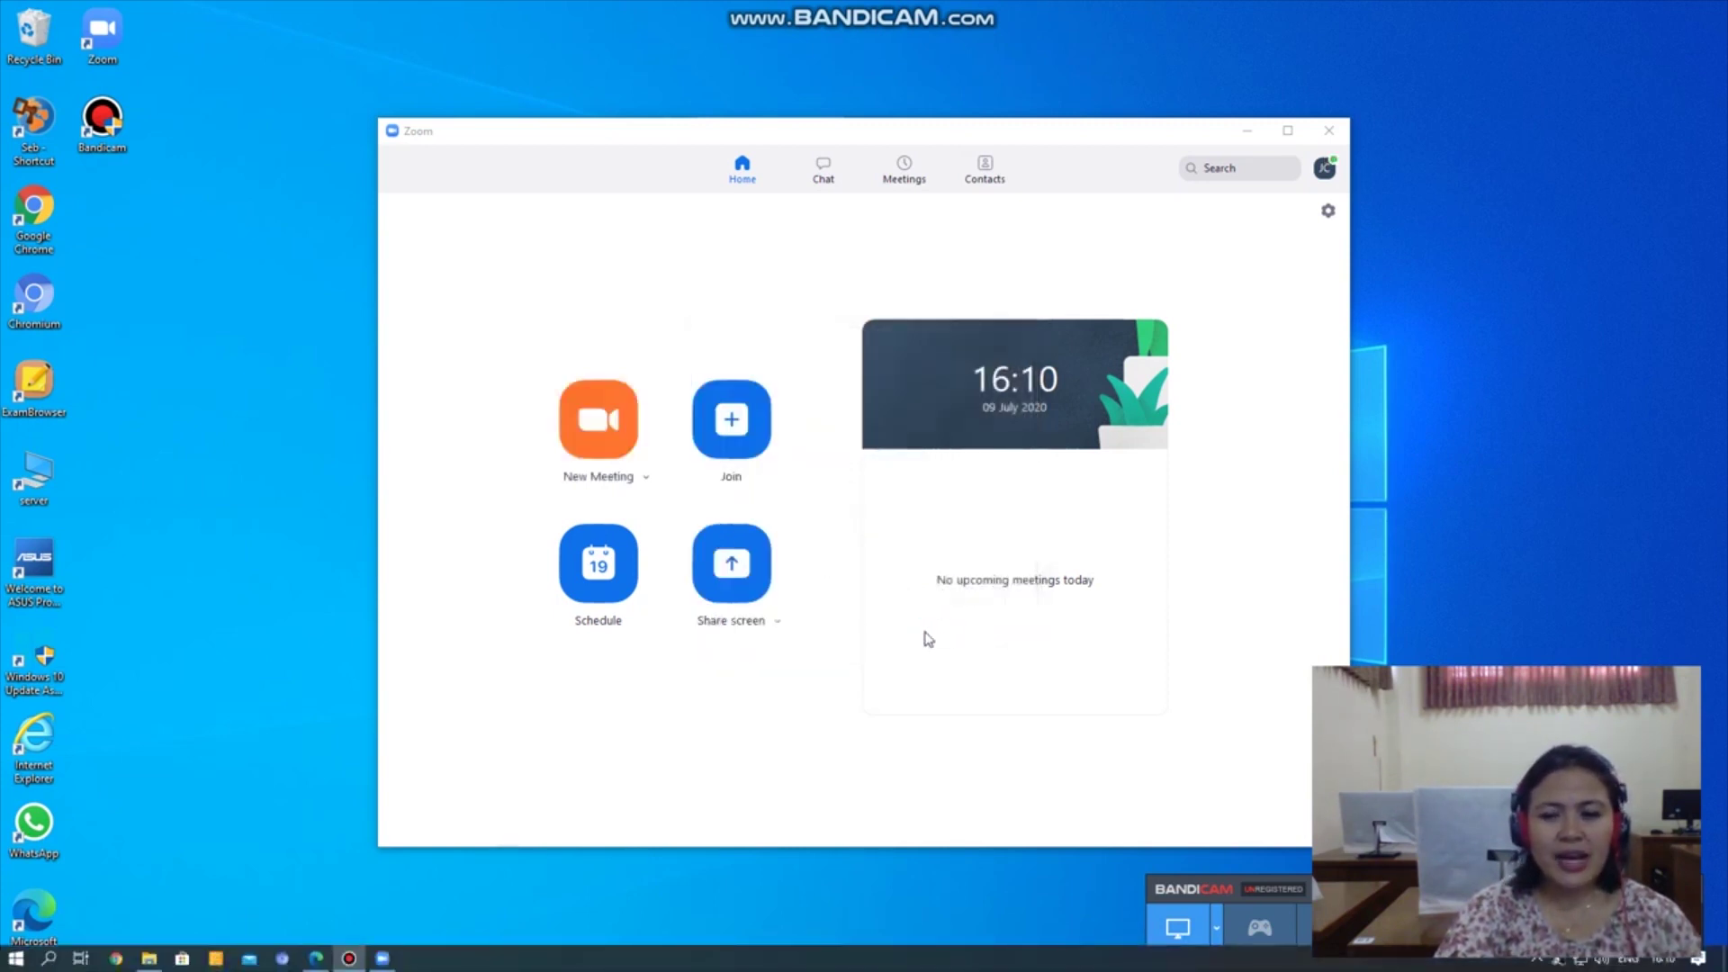